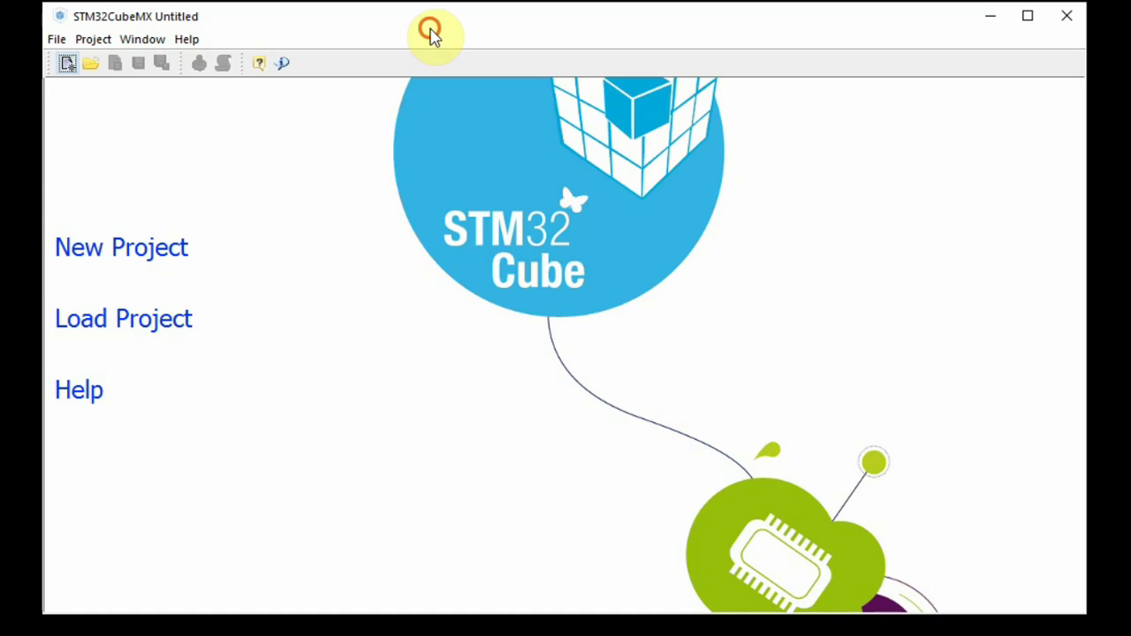
{"action": "left_click_drag", "start_coordinate": [430, 30], "coordinate": [412, 70]}
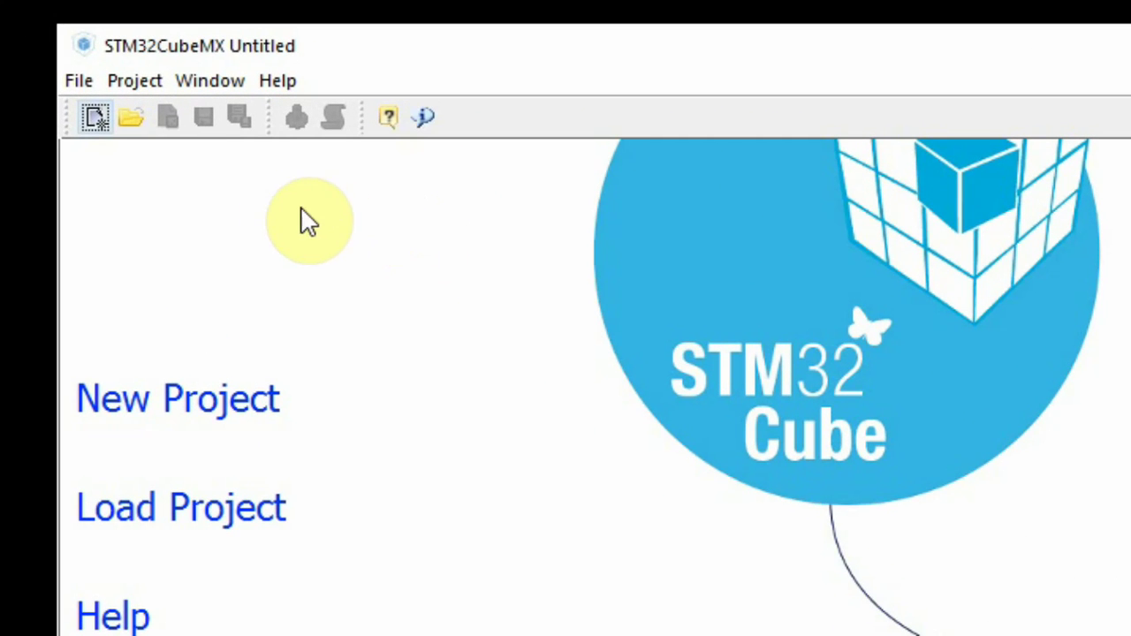
{"action": "left_click", "coordinate": [79, 82]}
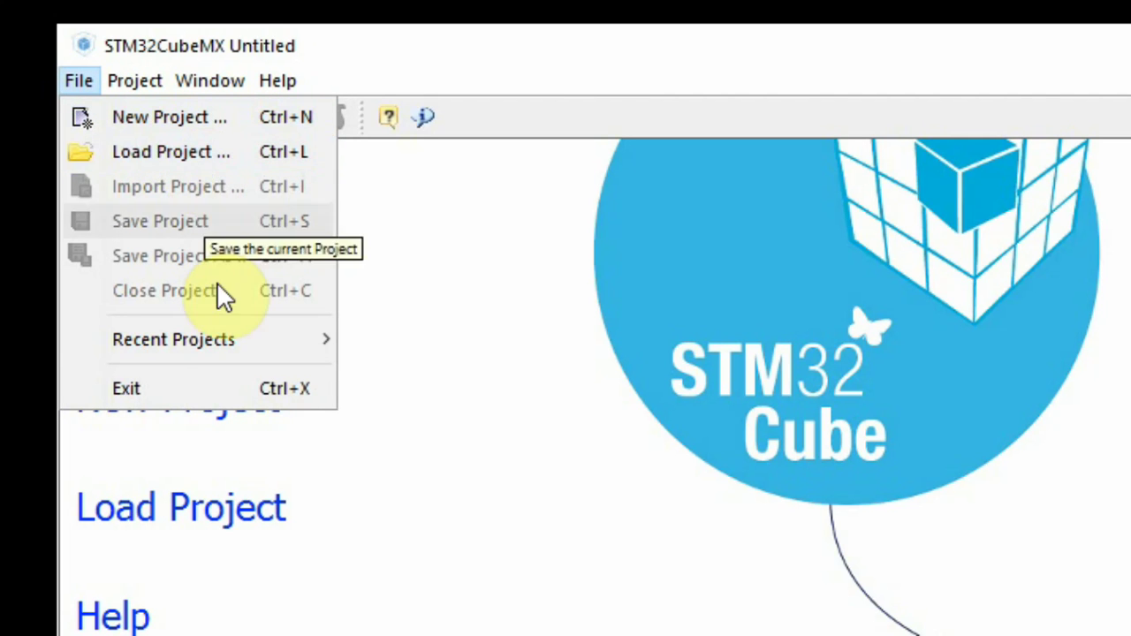
{"action": "mouse_move", "coordinate": [238, 343]}
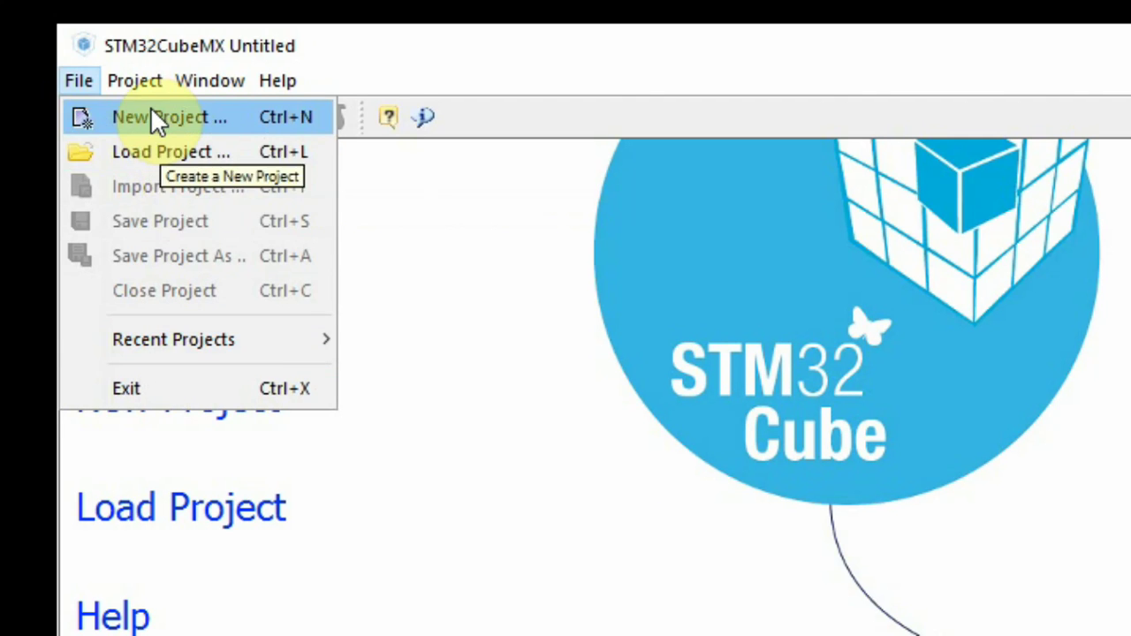
{"action": "mouse_move", "coordinate": [144, 84]}
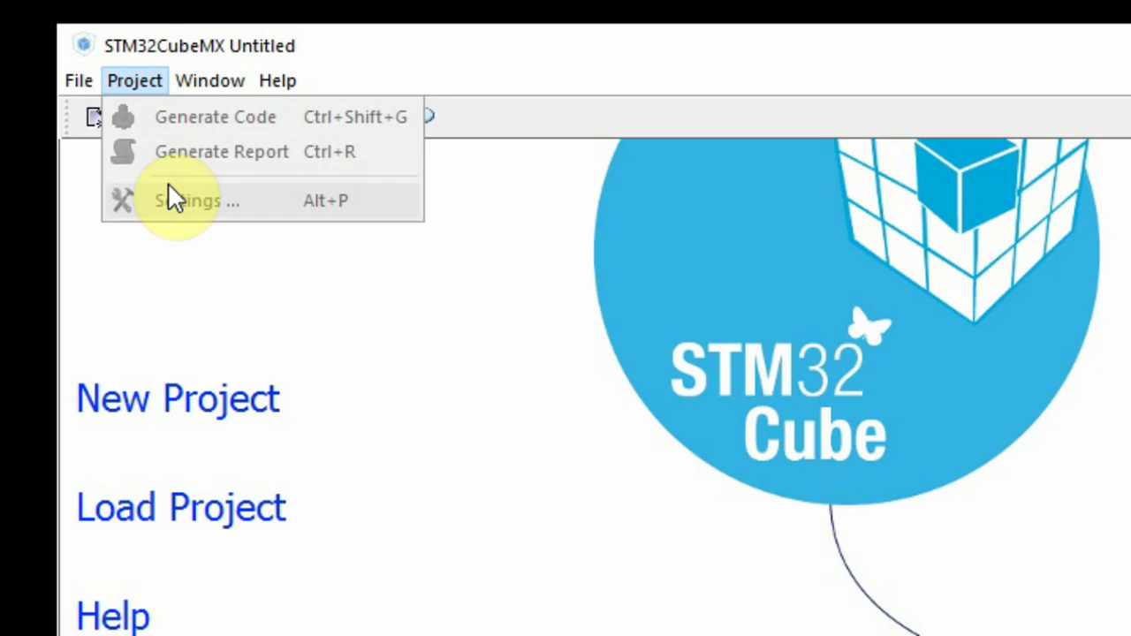
{"action": "left_click", "coordinate": [178, 84]}
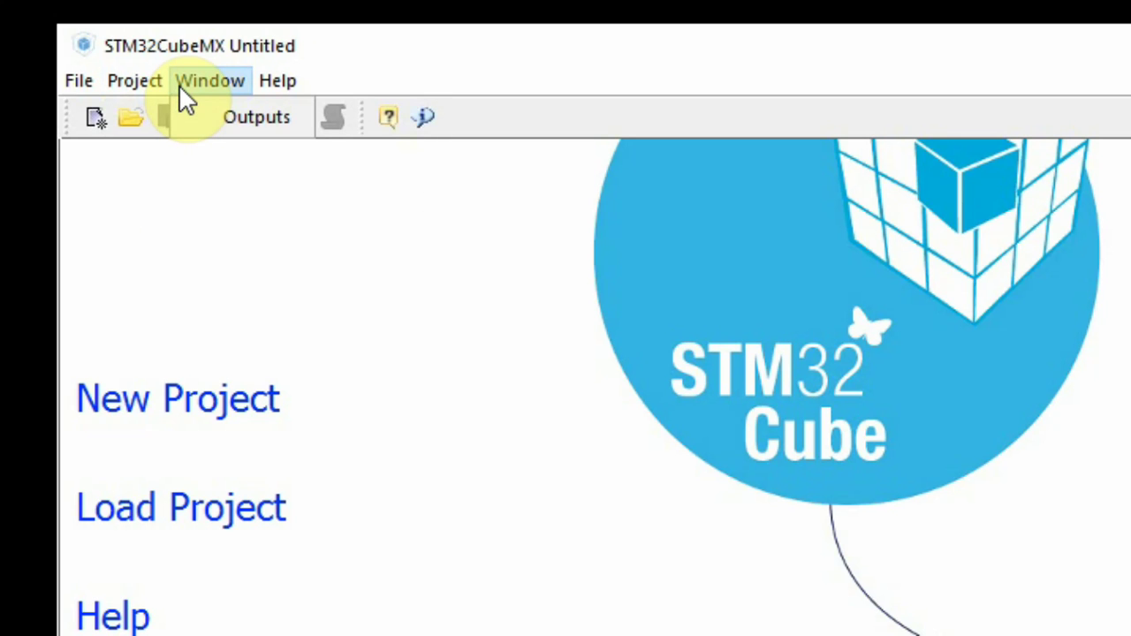
- Open the manager for installing new libraries and check for available firmware releases
{"action": "mouse_move", "coordinate": [277, 81]}
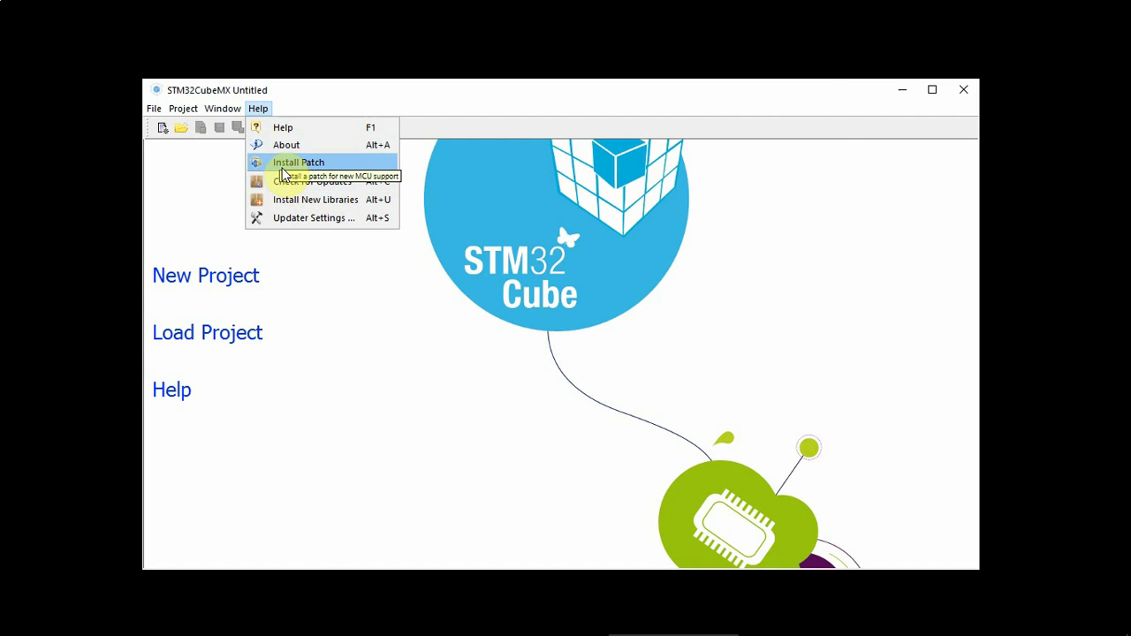
{"action": "left_click", "coordinate": [292, 202]}
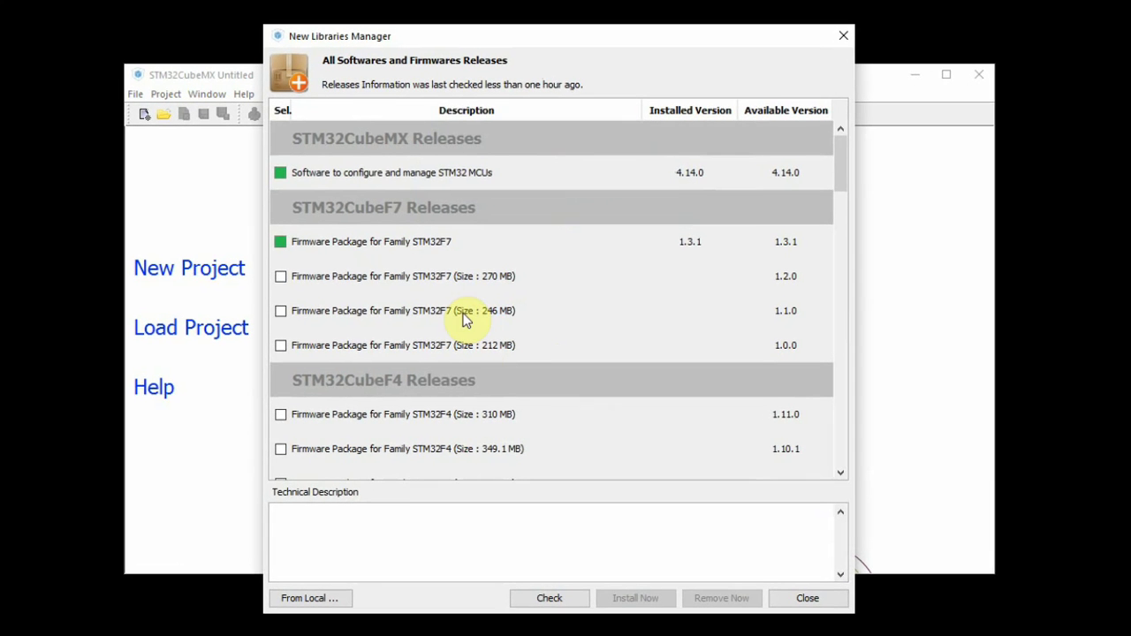
{"action": "left_click_drag", "start_coordinate": [532, 35], "coordinate": [533, 18]}
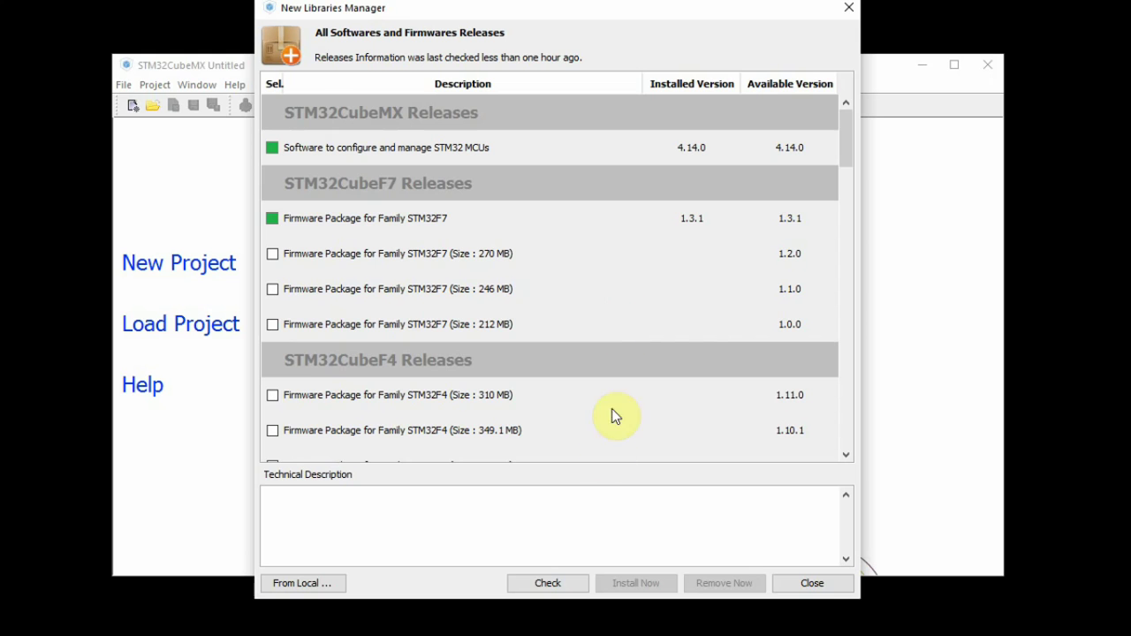
{"action": "left_click", "coordinate": [552, 583]}
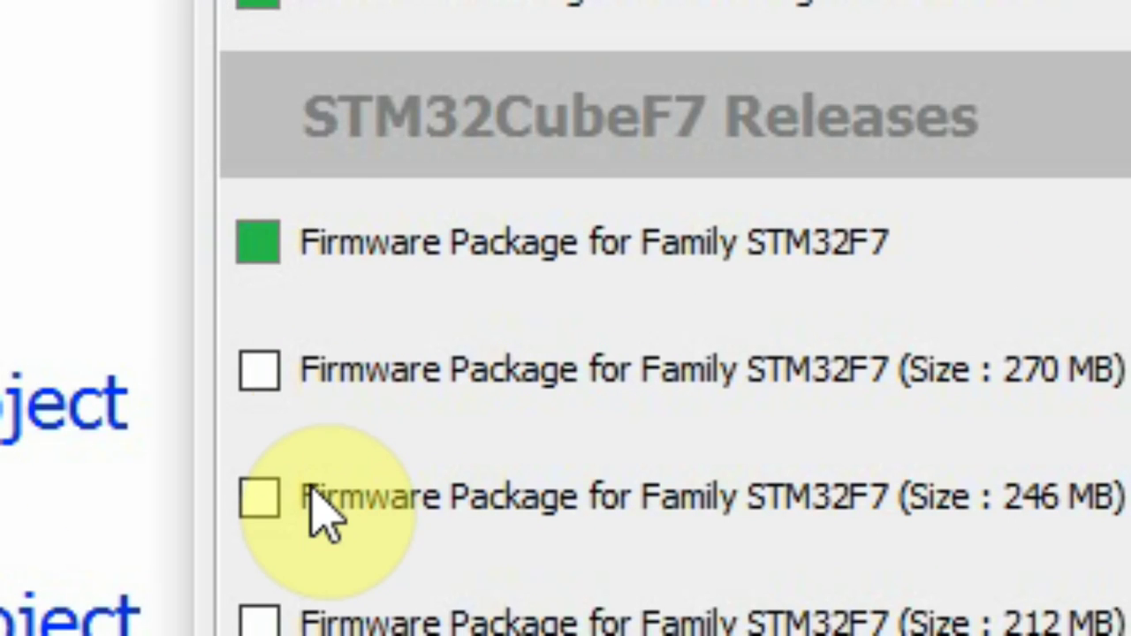
- Review the installed STM32F7 1.3.1 and STM32L0 1.4.0 firmware packages and close the libraries manager without removing anything
{"action": "left_click", "coordinate": [268, 256]}
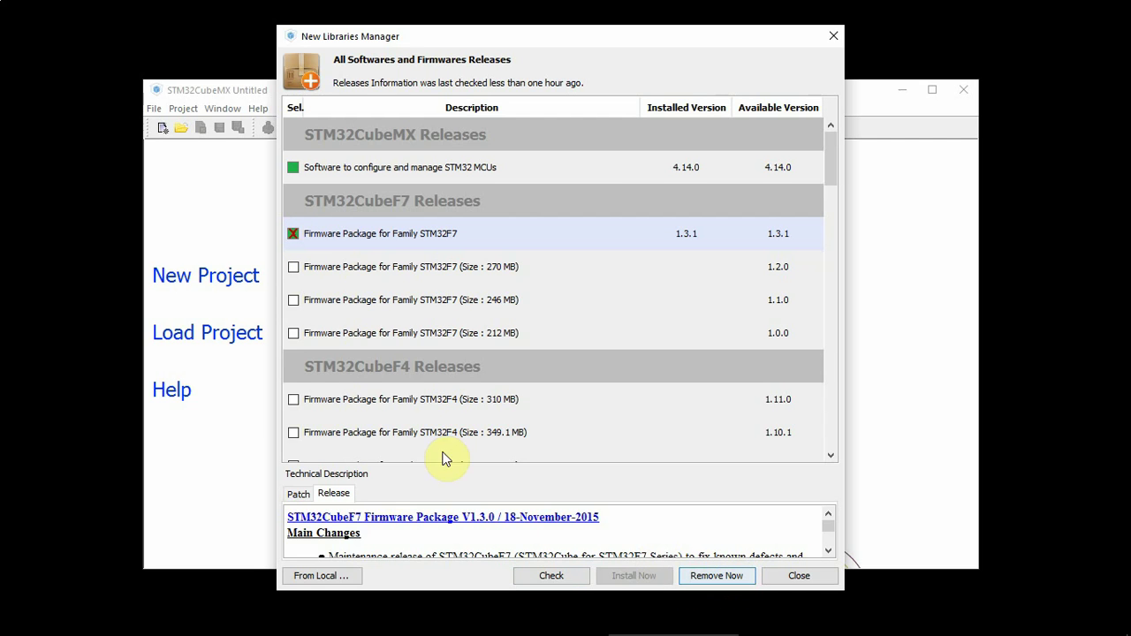
{"action": "left_click", "coordinate": [294, 233]}
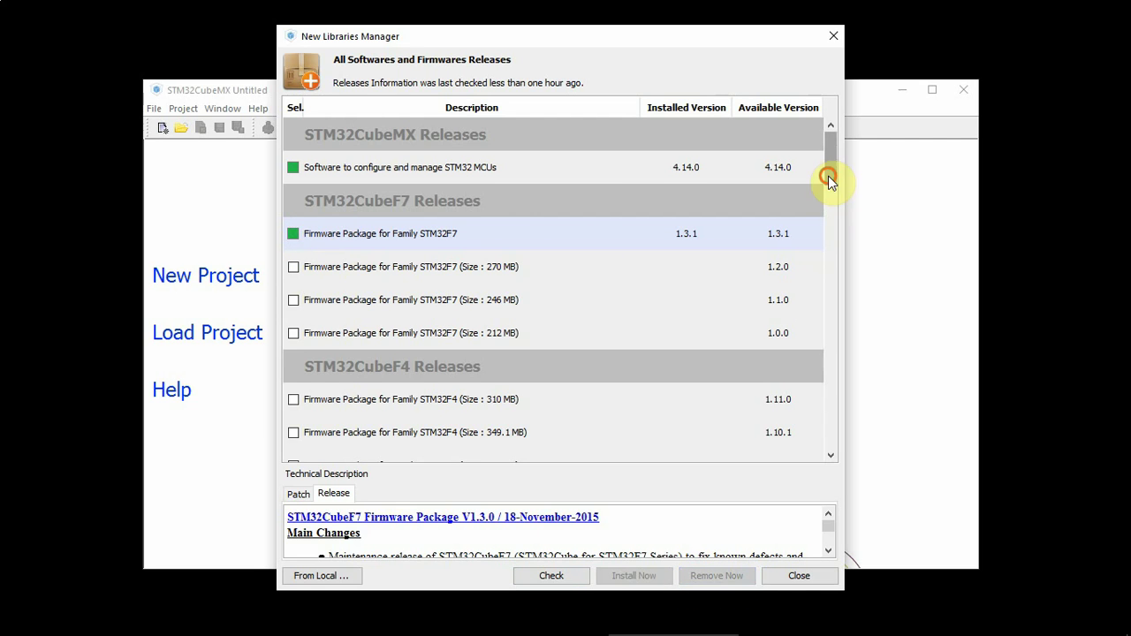
{"action": "left_click_drag", "start_coordinate": [828, 176], "coordinate": [837, 456]}
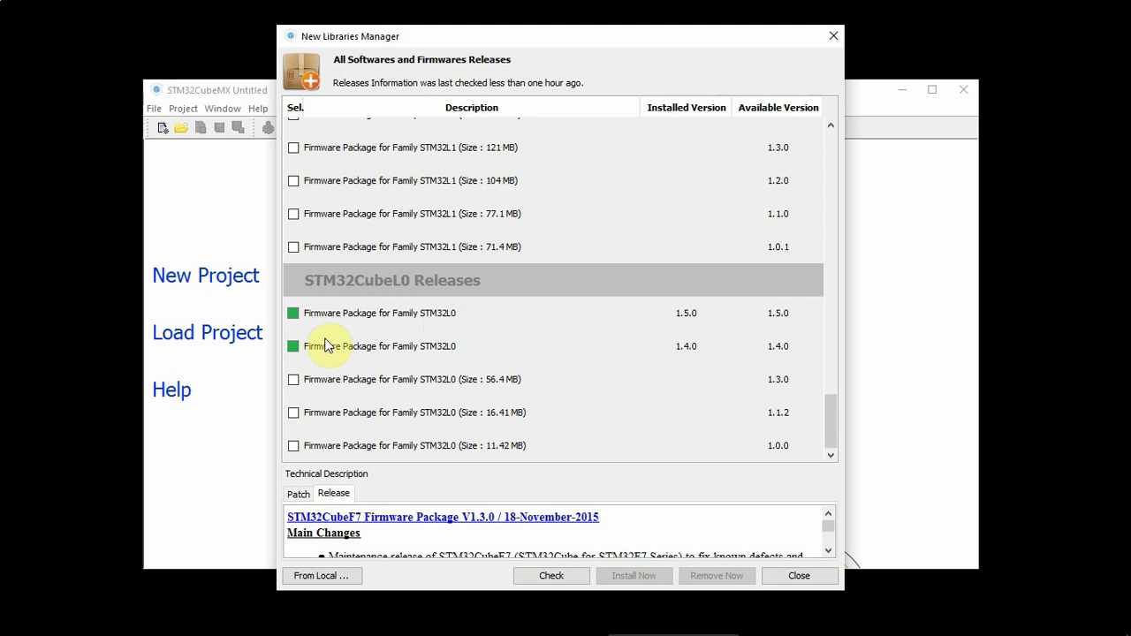
{"action": "left_click", "coordinate": [294, 347]}
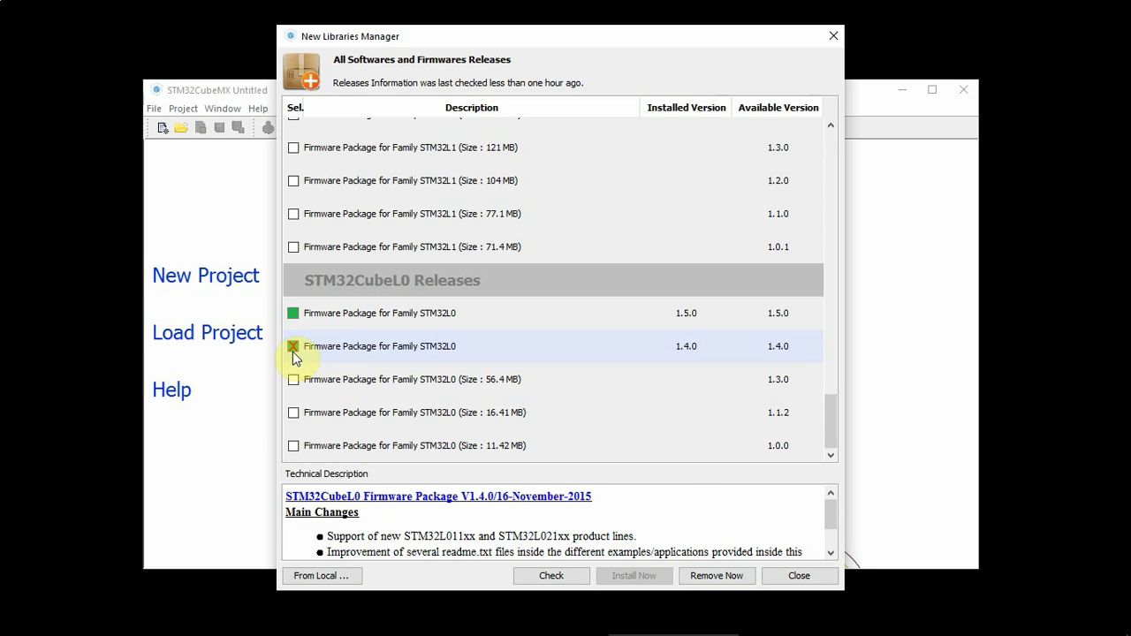
{"action": "left_click", "coordinate": [821, 576]}
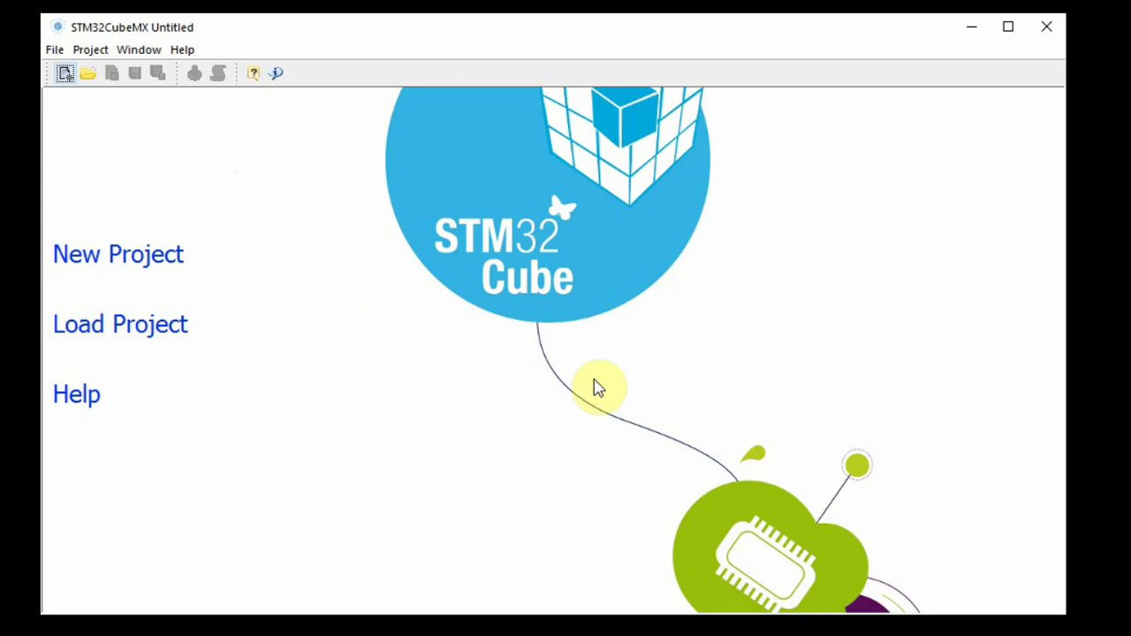
- Start a new project, switch to choosing by board, and widen the New Project dialog
{"action": "left_click", "coordinate": [109, 263]}
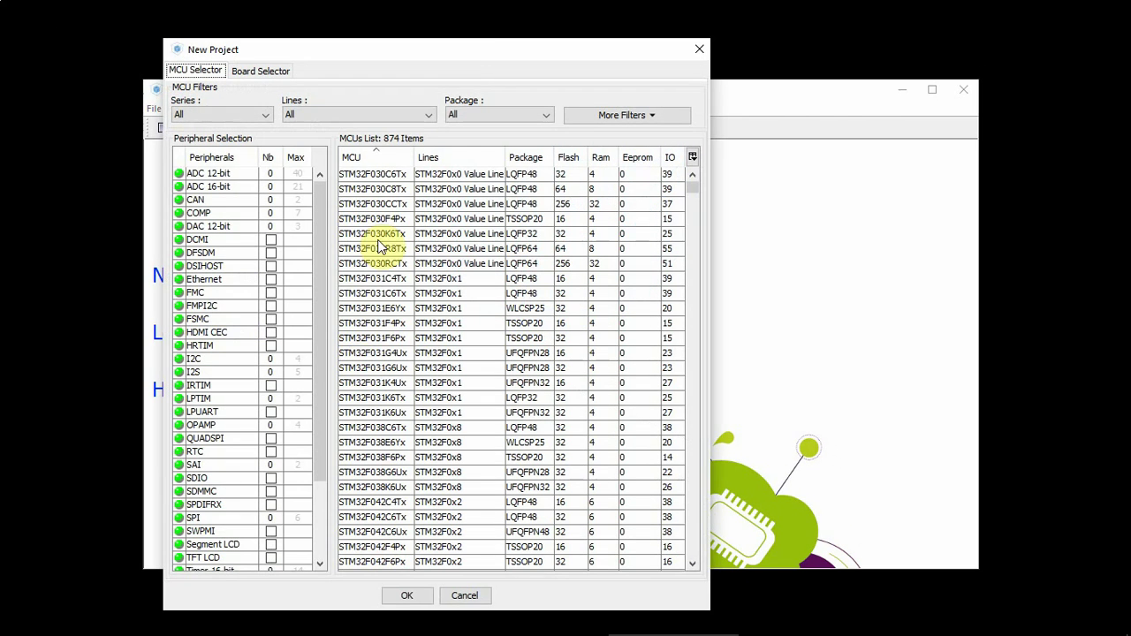
{"action": "left_click_drag", "start_coordinate": [473, 48], "coordinate": [562, 40]}
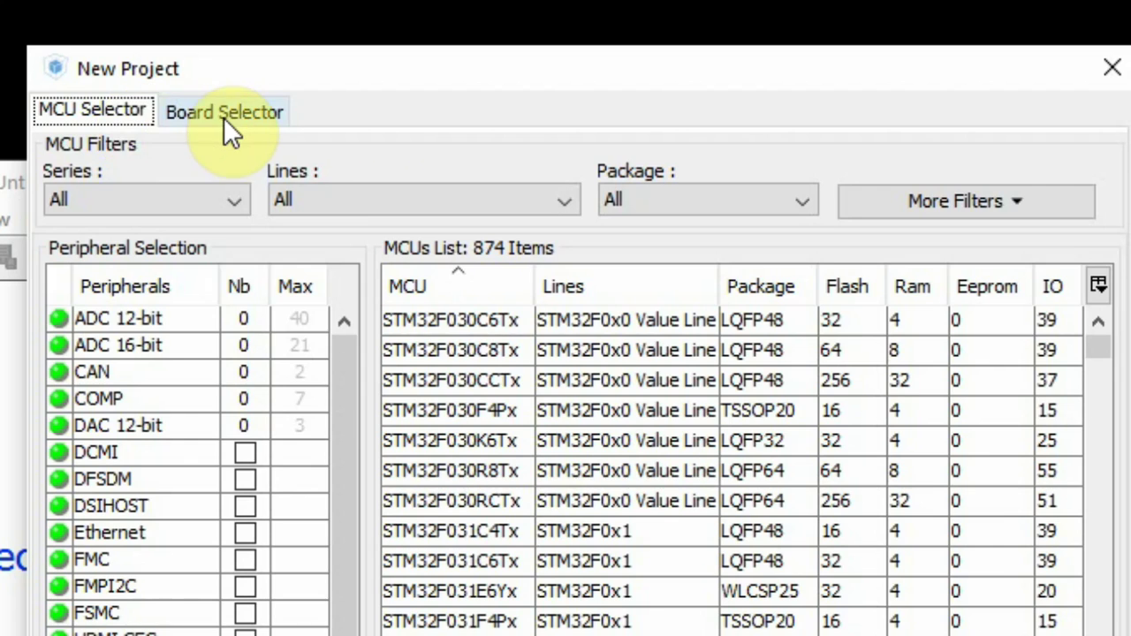
{"action": "left_click", "coordinate": [224, 118]}
{"action": "left_click", "coordinate": [128, 116]}
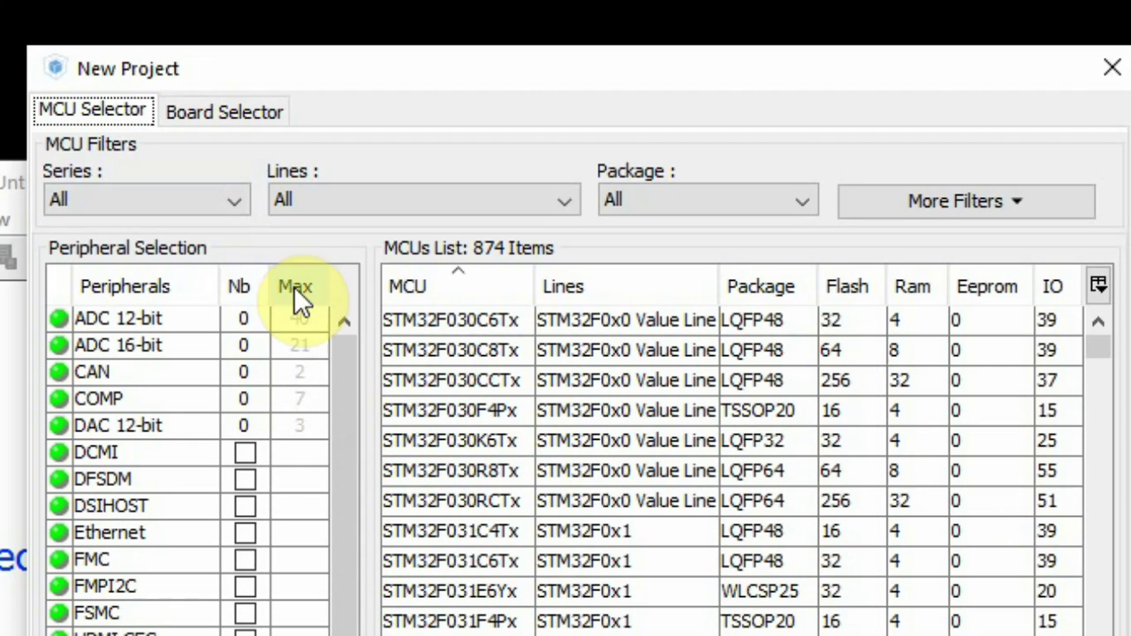
{"action": "left_click", "coordinate": [244, 124]}
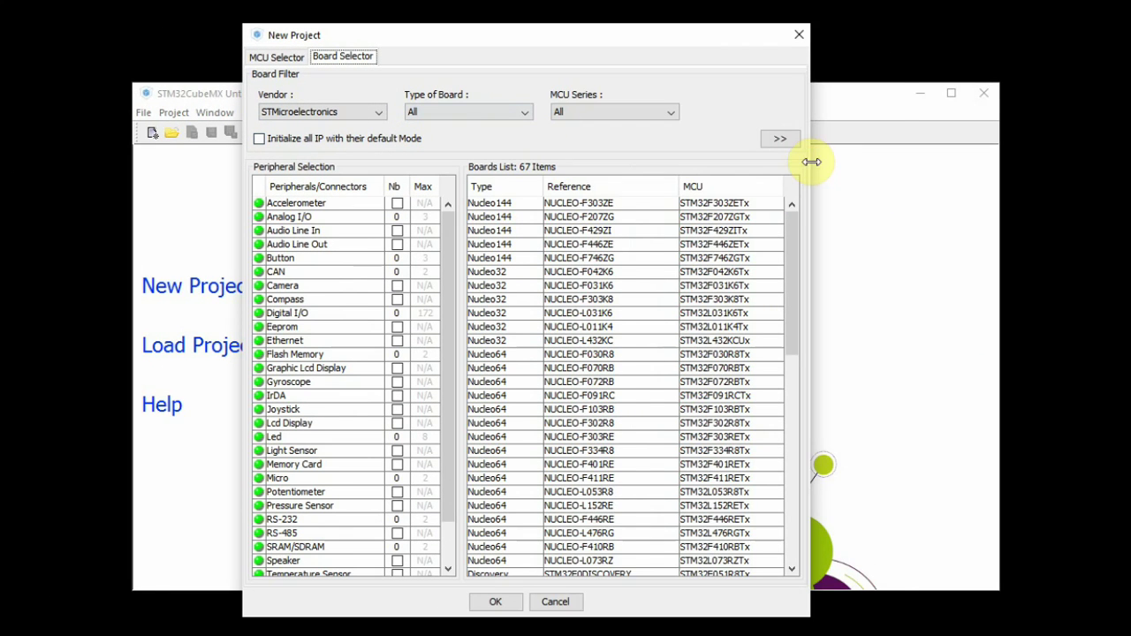
{"action": "left_click_drag", "start_coordinate": [909, 210], "coordinate": [1033, 204]}
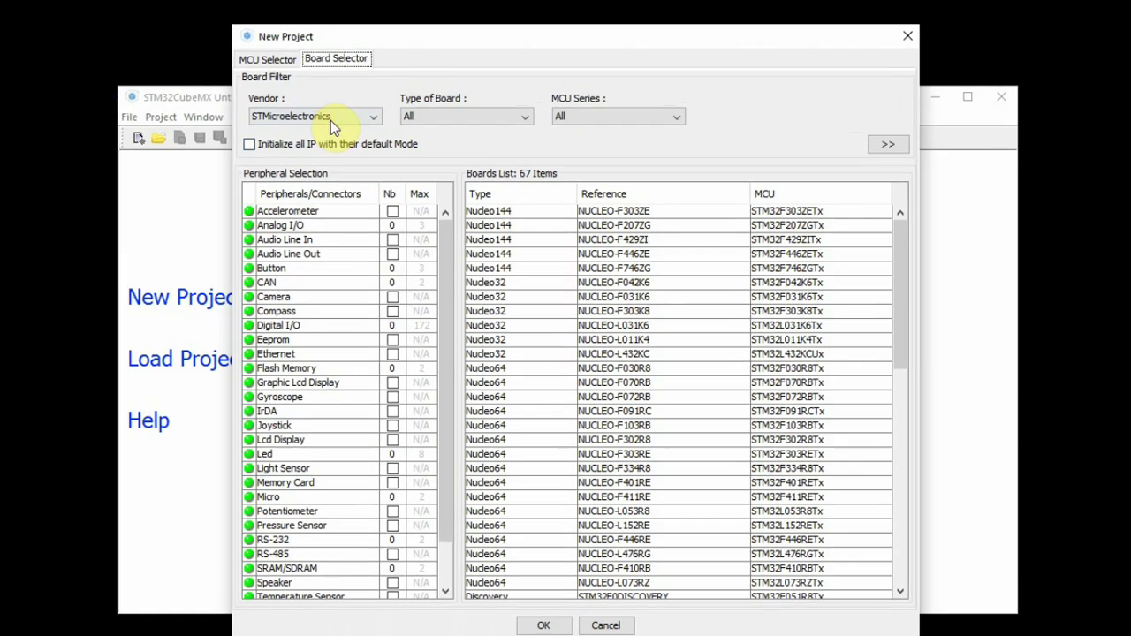
- Filter the boards by vendor STMicroelectronics and MCU series STM32L0, leaving all board types included
{"action": "left_click", "coordinate": [329, 113]}
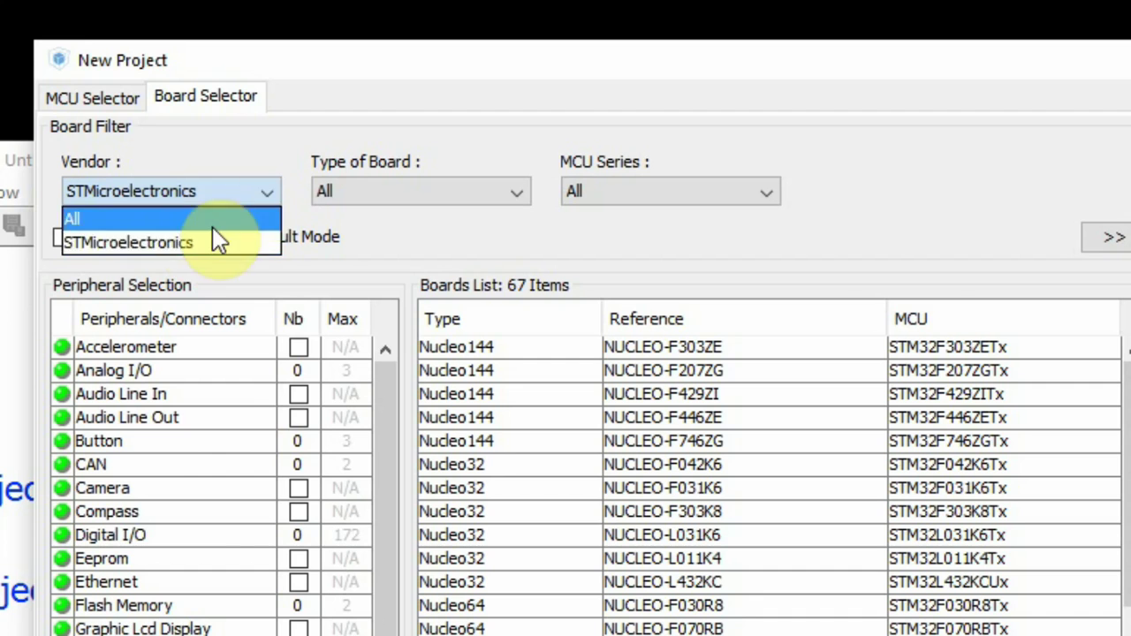
{"action": "left_click", "coordinate": [215, 237]}
{"action": "left_click", "coordinate": [410, 186]}
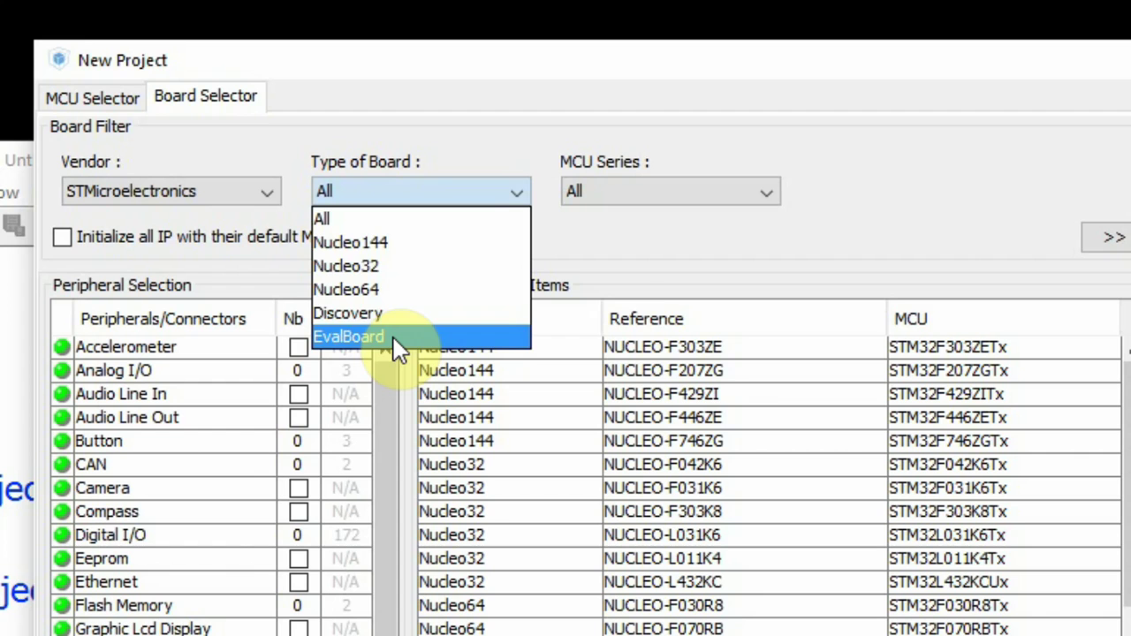
{"action": "left_click", "coordinate": [638, 188]}
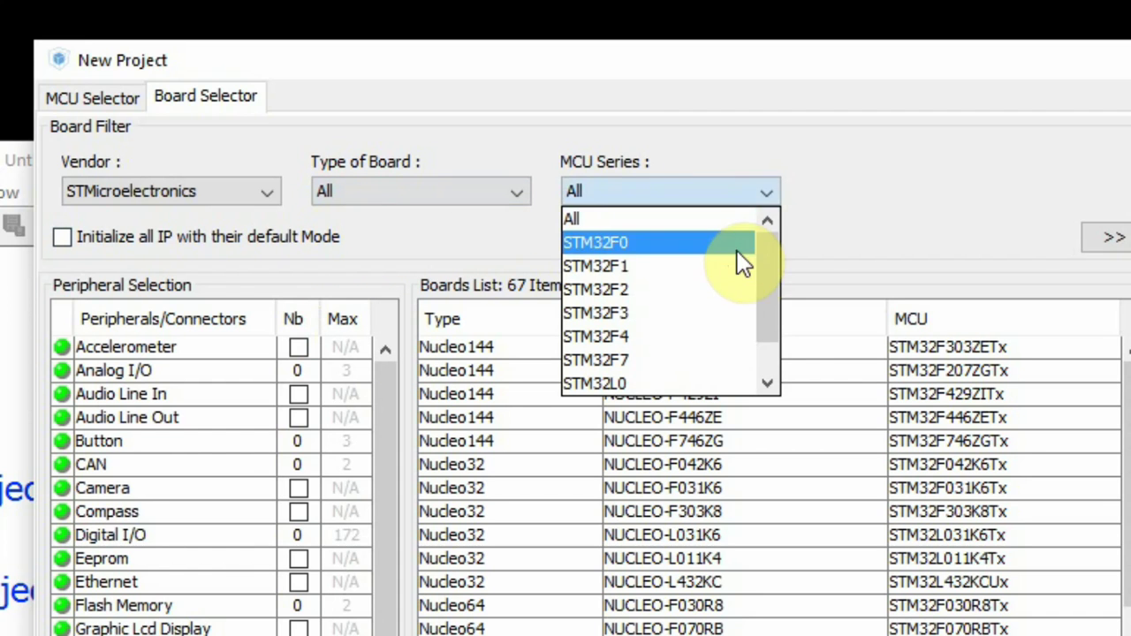
{"action": "left_click_drag", "start_coordinate": [766, 280], "coordinate": [771, 348]}
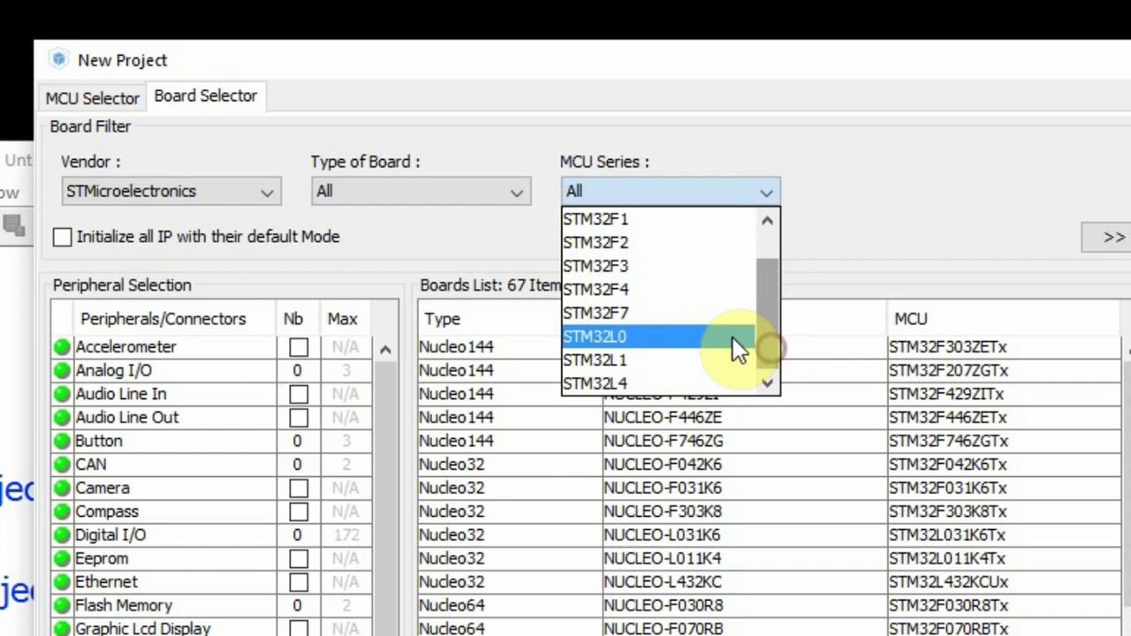
{"action": "left_click", "coordinate": [662, 334]}
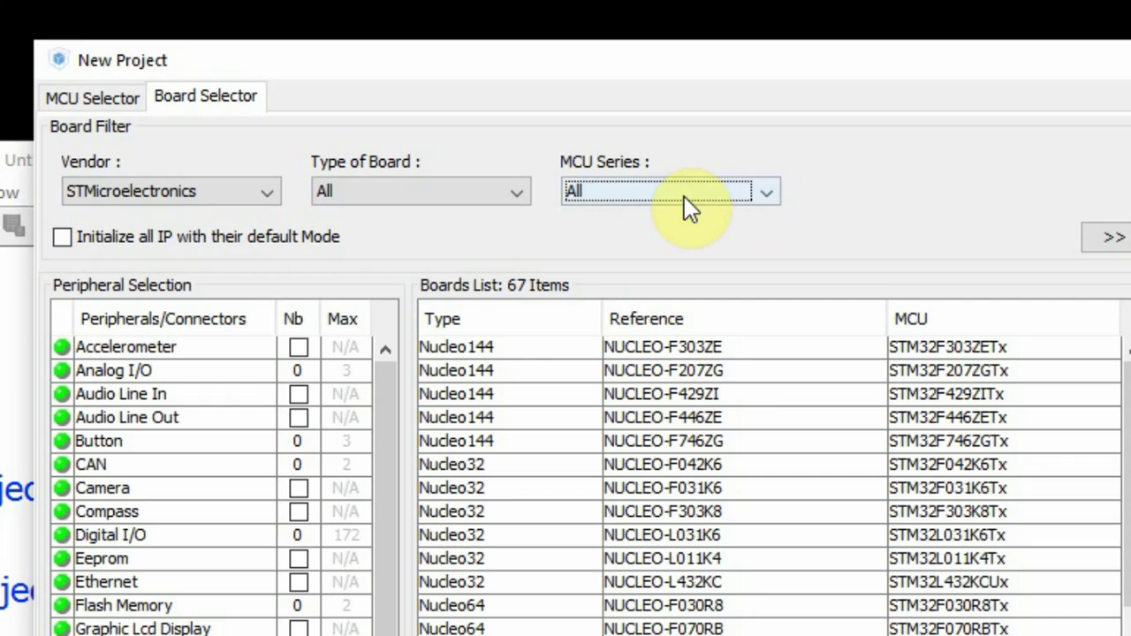
{"action": "left_click", "coordinate": [714, 188]}
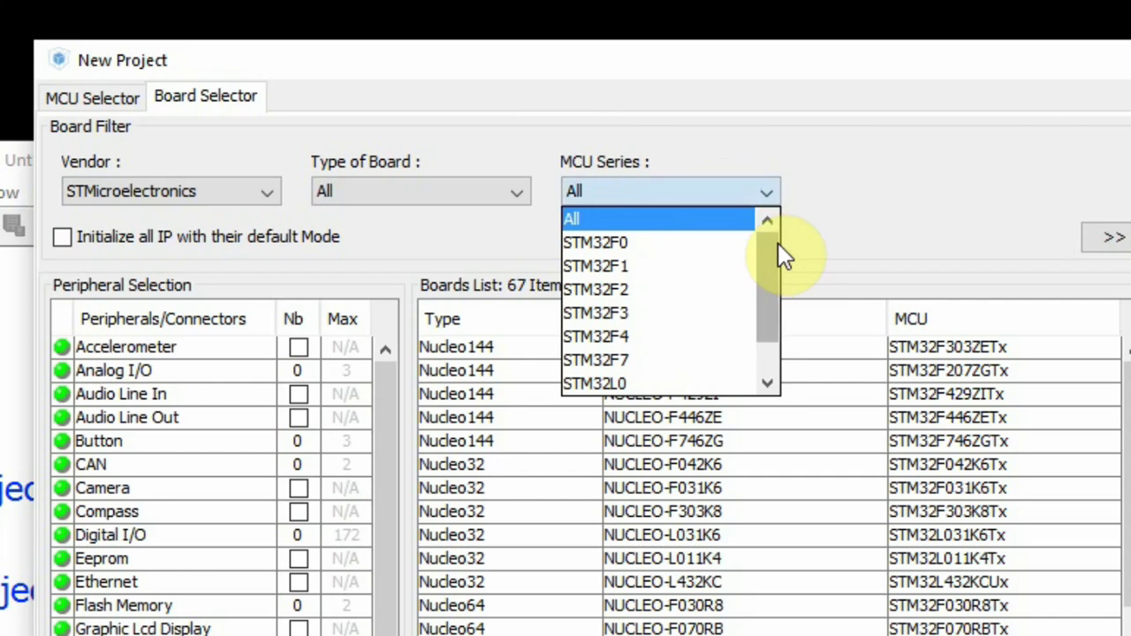
{"action": "left_click_drag", "start_coordinate": [771, 263], "coordinate": [772, 306]}
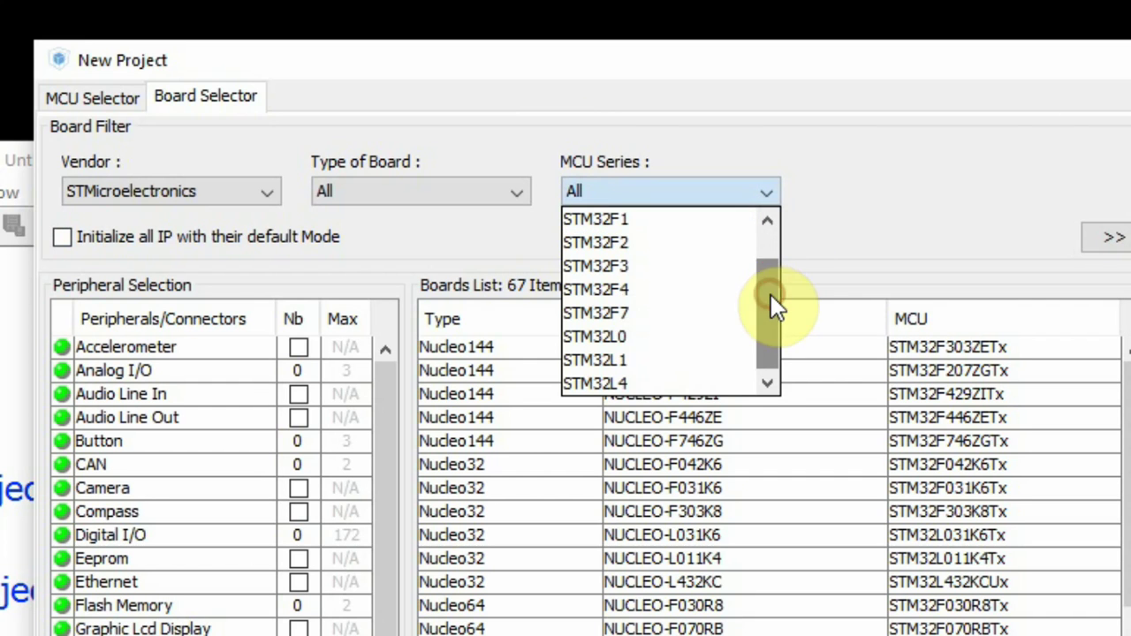
{"action": "left_click", "coordinate": [667, 336]}
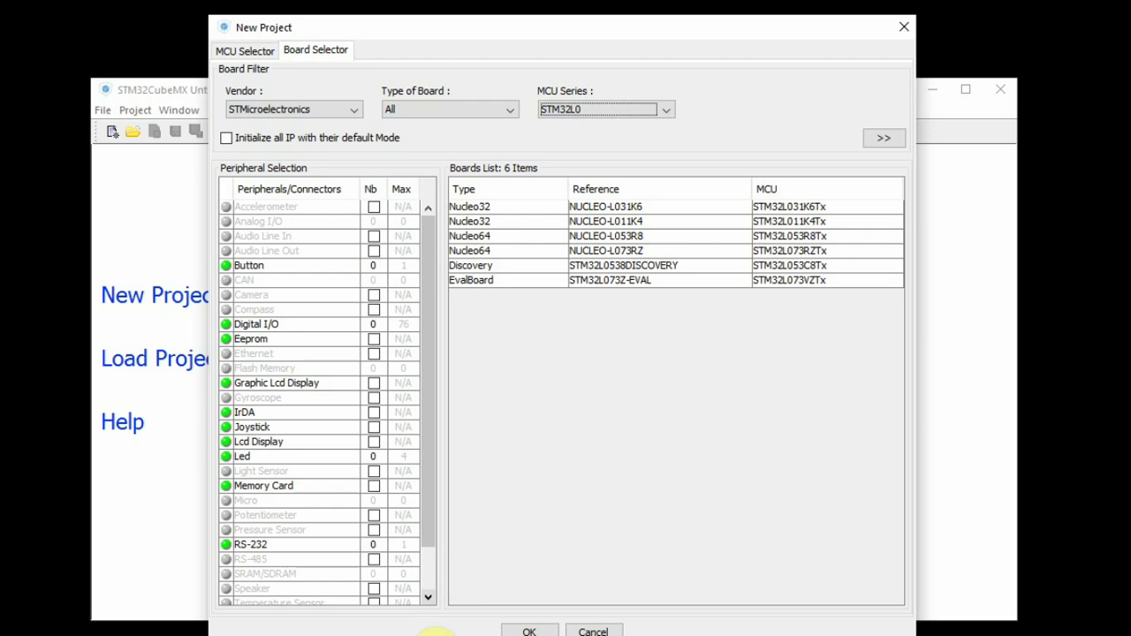
- Choose the Nucleo64 board NUCLEO-L053R8 from the filtered boards and create the project for it
{"action": "left_click_drag", "start_coordinate": [430, 631], "coordinate": [430, 635]}
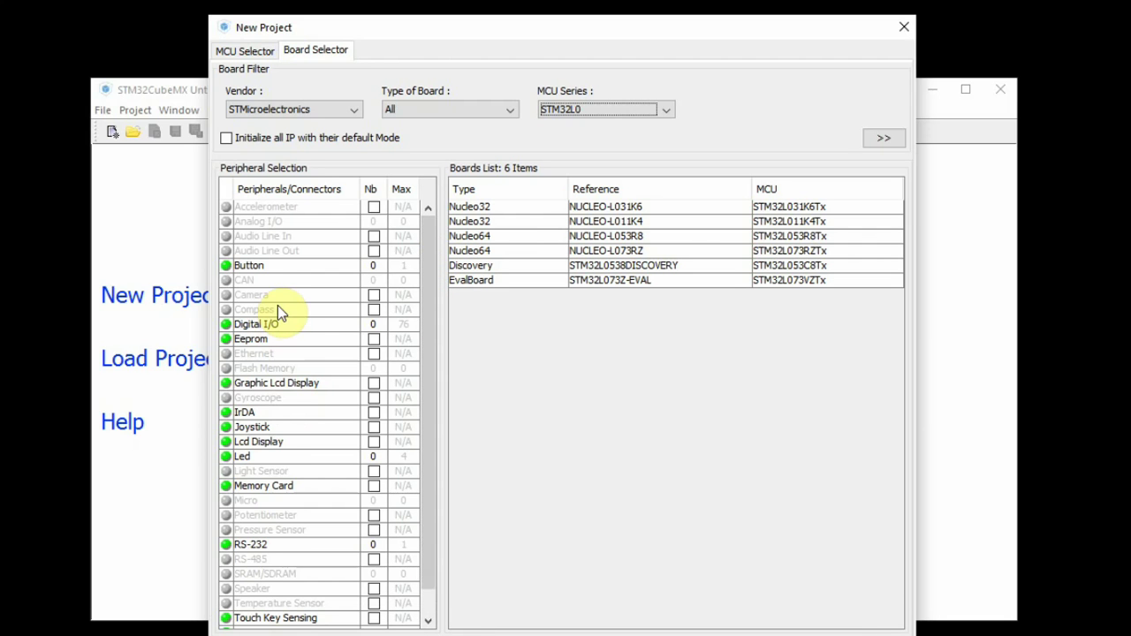
{"action": "scroll", "coordinate": [279, 307], "scroll_direction": "down", "scroll_amount": 1}
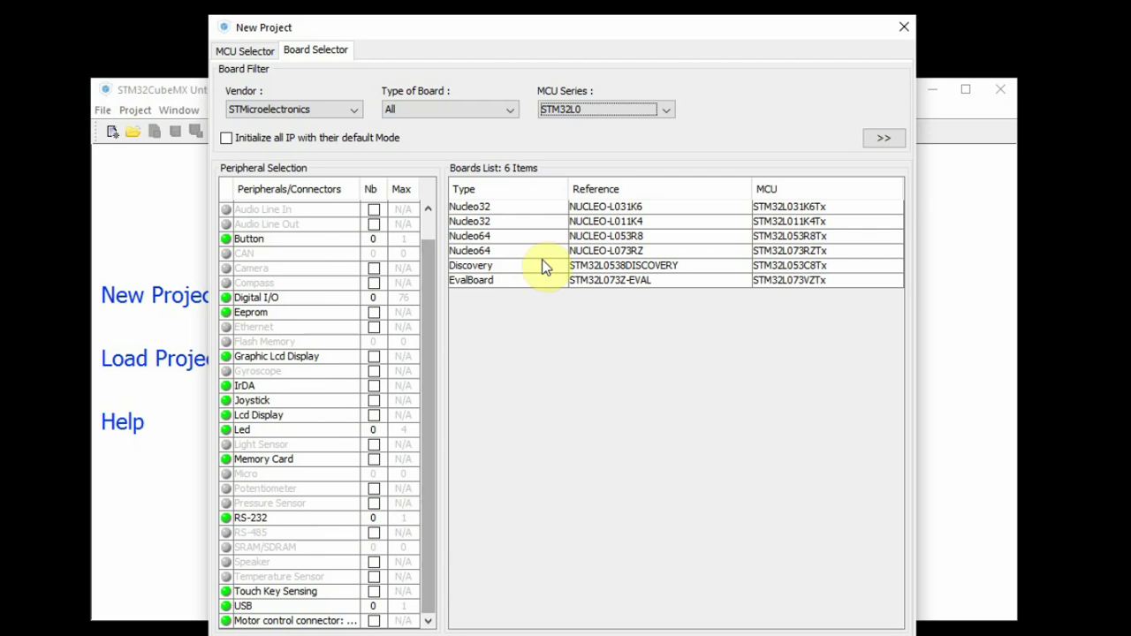
{"action": "left_click", "coordinate": [485, 252]}
{"action": "left_click", "coordinate": [481, 237]}
{"action": "left_click", "coordinate": [473, 221]}
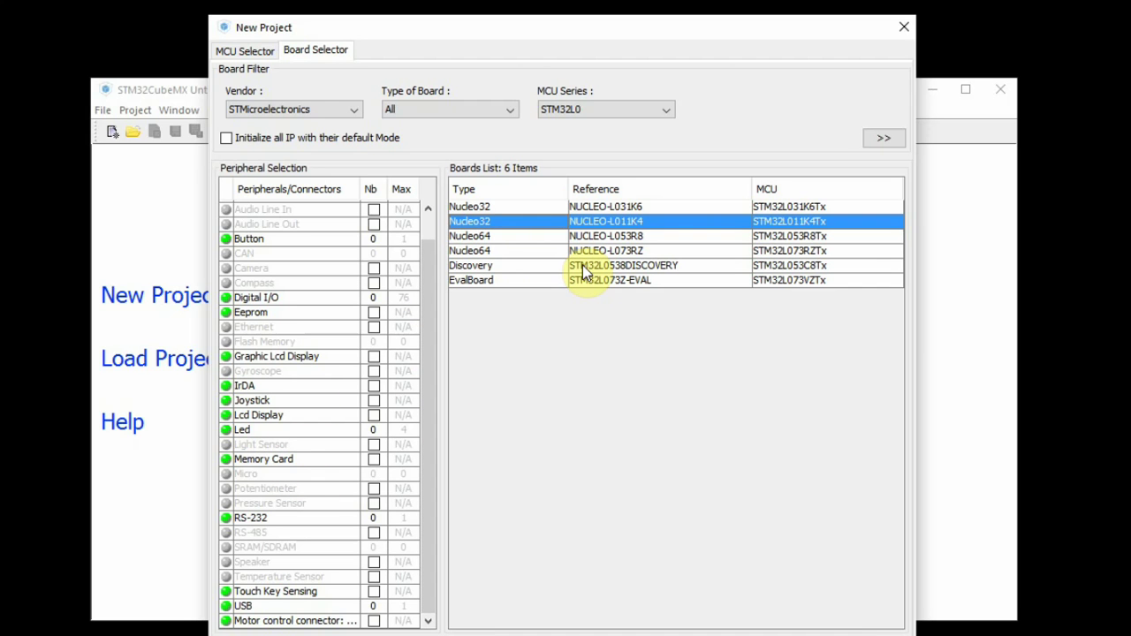
{"action": "left_click", "coordinate": [522, 237]}
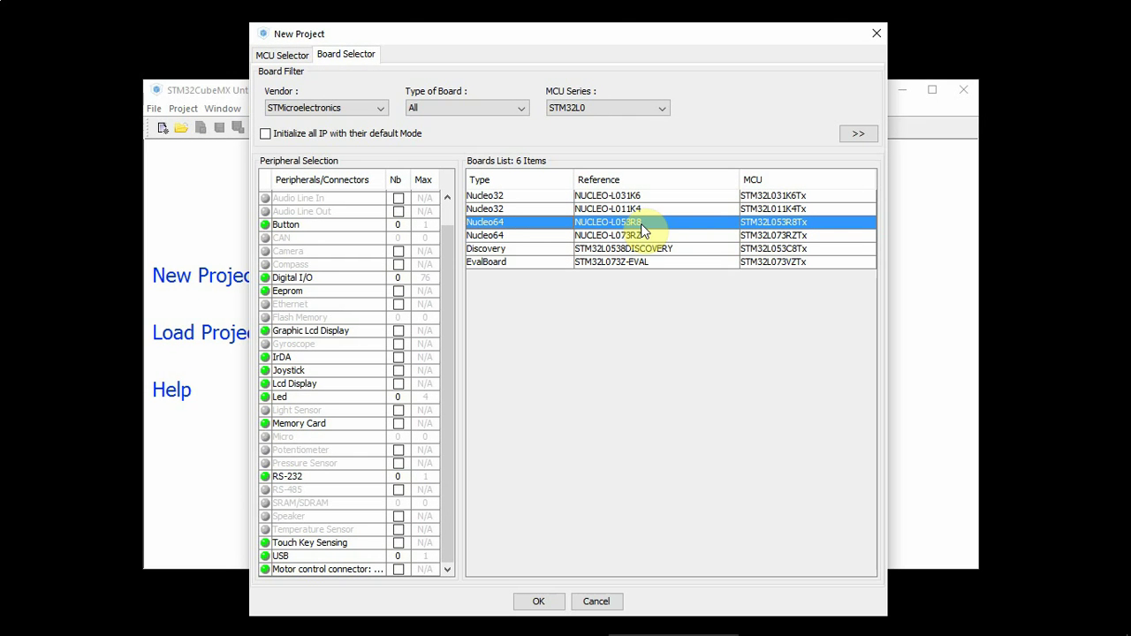
{"action": "left_click", "coordinate": [539, 602]}
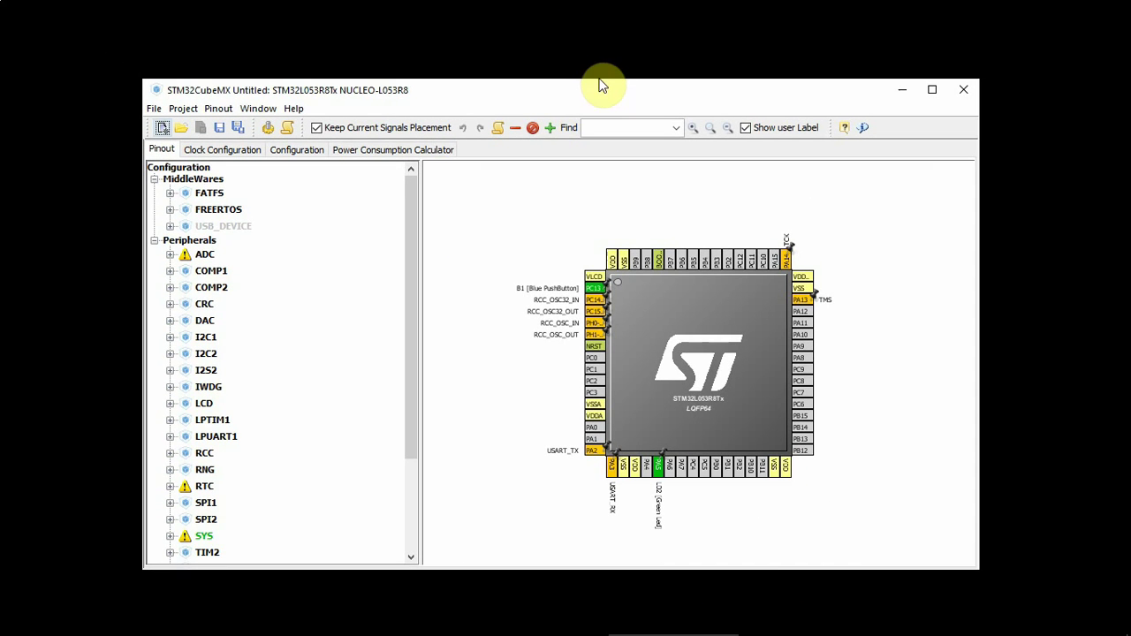
- Start another new project, choosing by MCU, and require 5 12-bit ADC channels in the peripheral filter
{"action": "left_click_drag", "start_coordinate": [598, 80], "coordinate": [584, 7]}
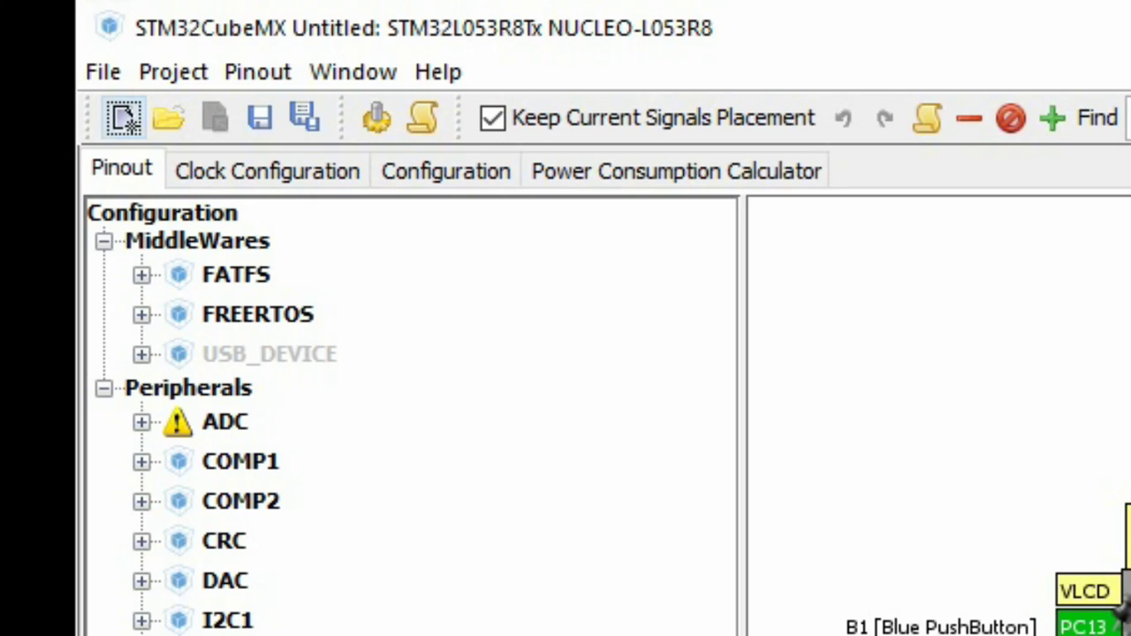
{"action": "left_click", "coordinate": [121, 127]}
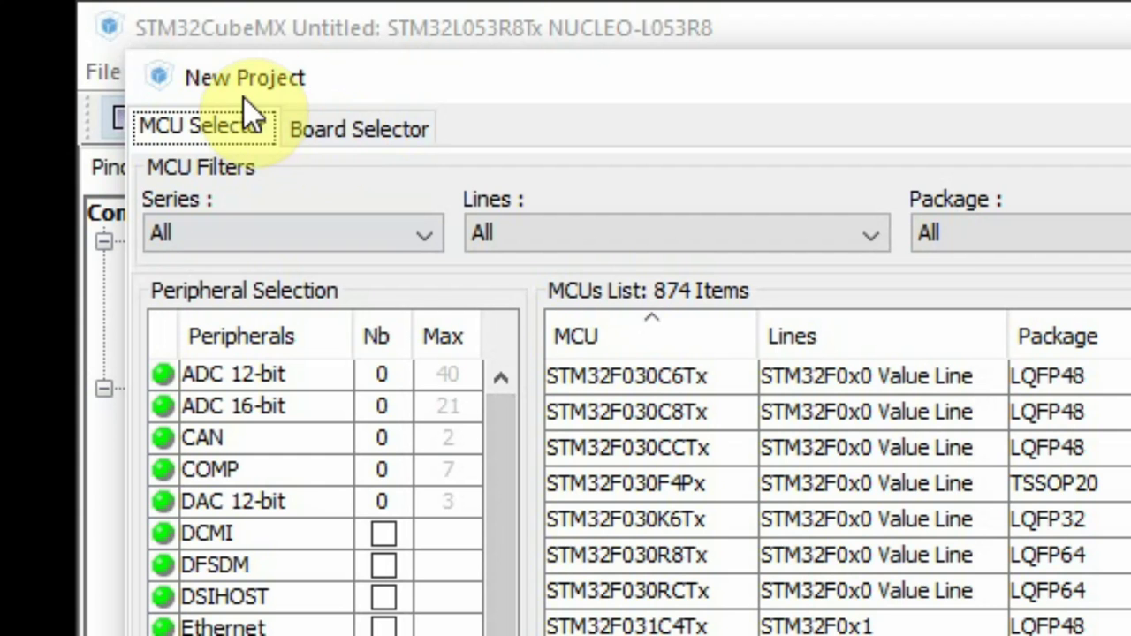
{"action": "left_click", "coordinate": [356, 135]}
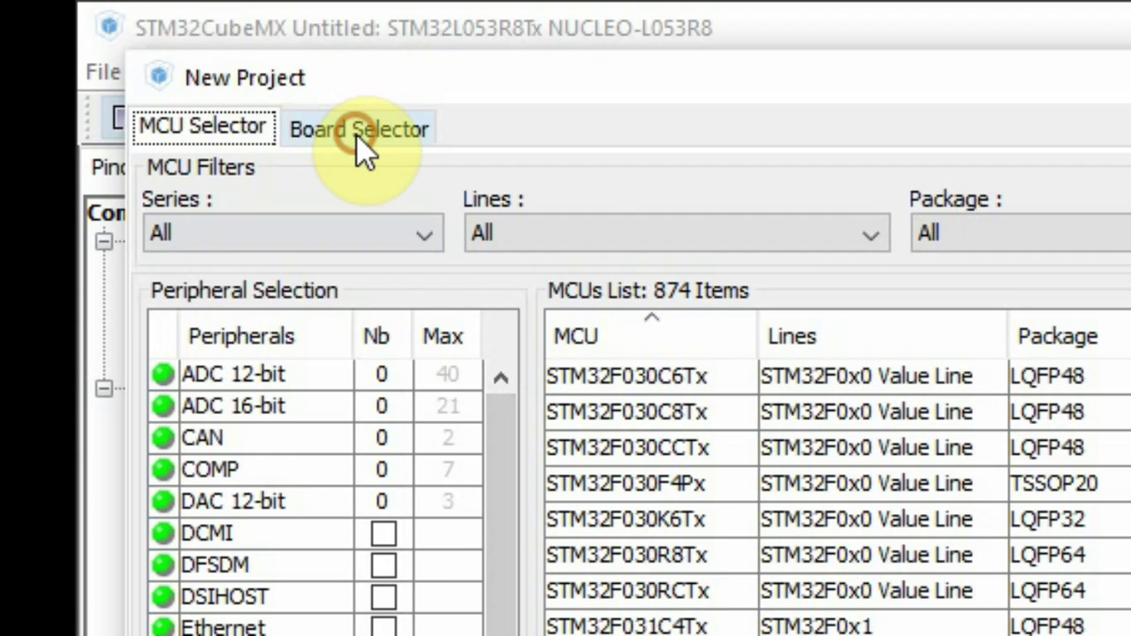
{"action": "left_click", "coordinate": [223, 133]}
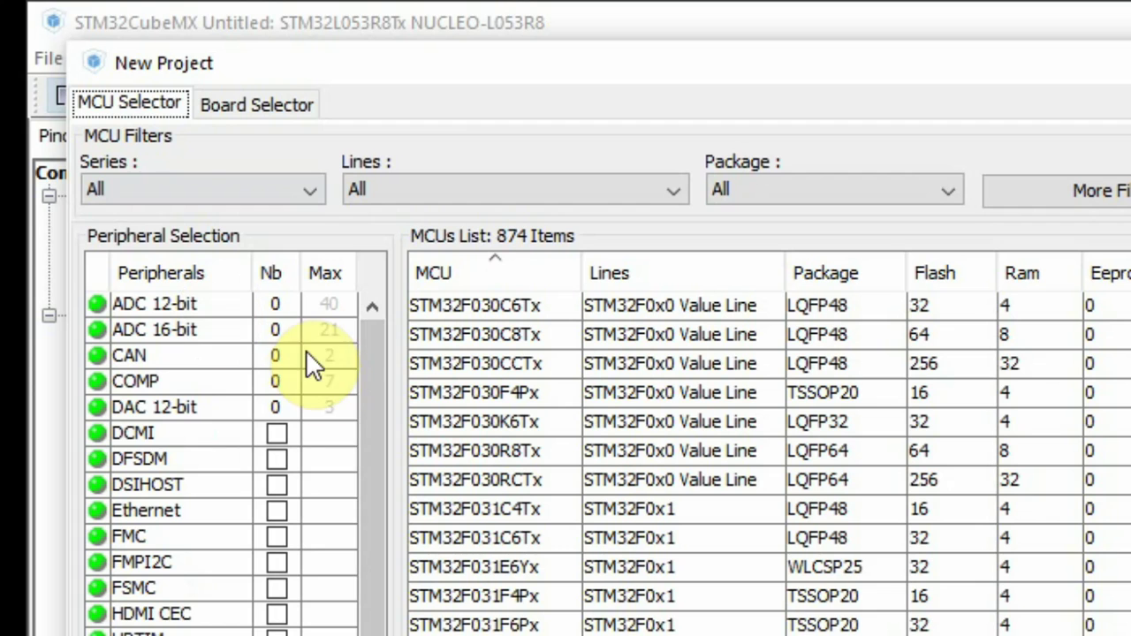
{"action": "left_click_drag", "start_coordinate": [365, 409], "coordinate": [260, 266]}
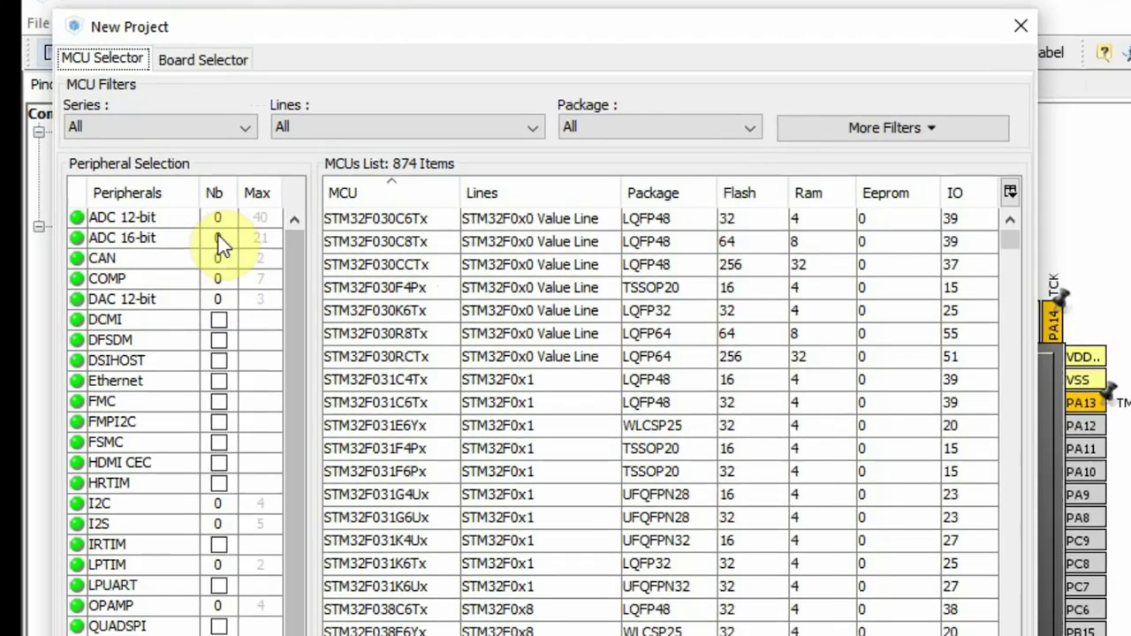
{"action": "left_click", "coordinate": [209, 220]}
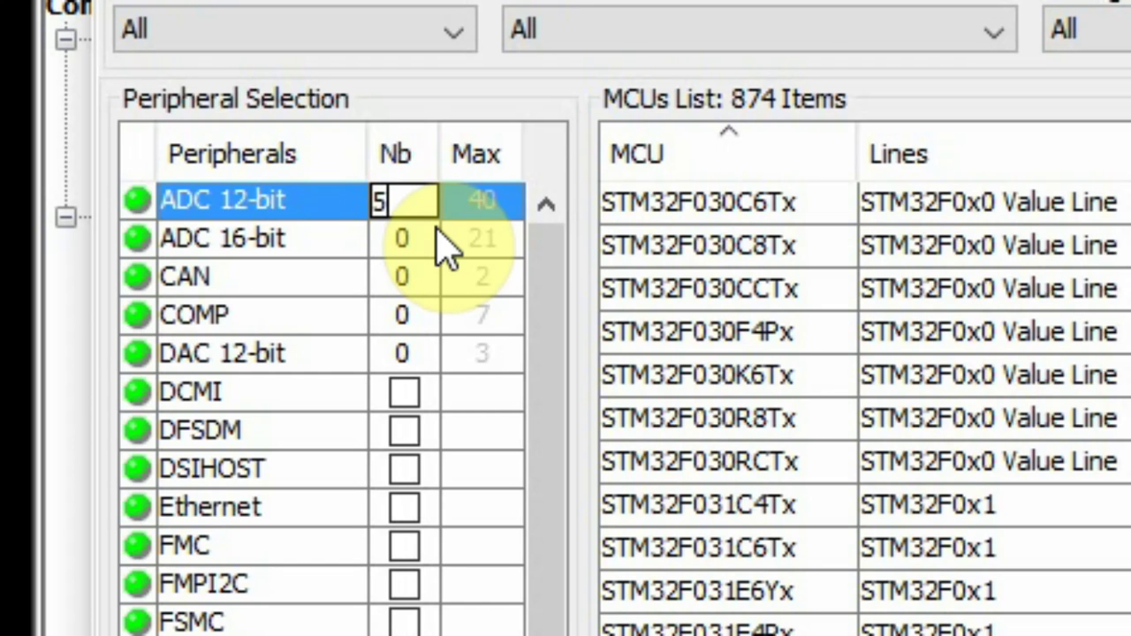
{"action": "key", "text": "Return"}
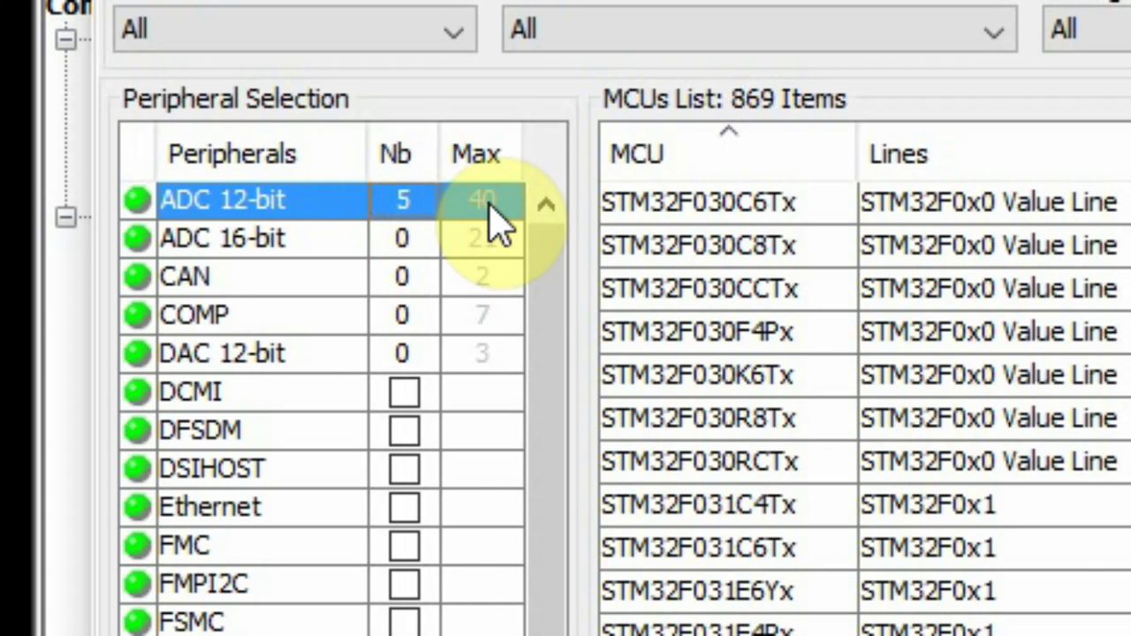
- Filter the MCUs further by requiring USB Device and Segment LCD, leaving USB OTG_FS out of the criteria
{"action": "left_click_drag", "start_coordinate": [541, 269], "coordinate": [553, 635]}
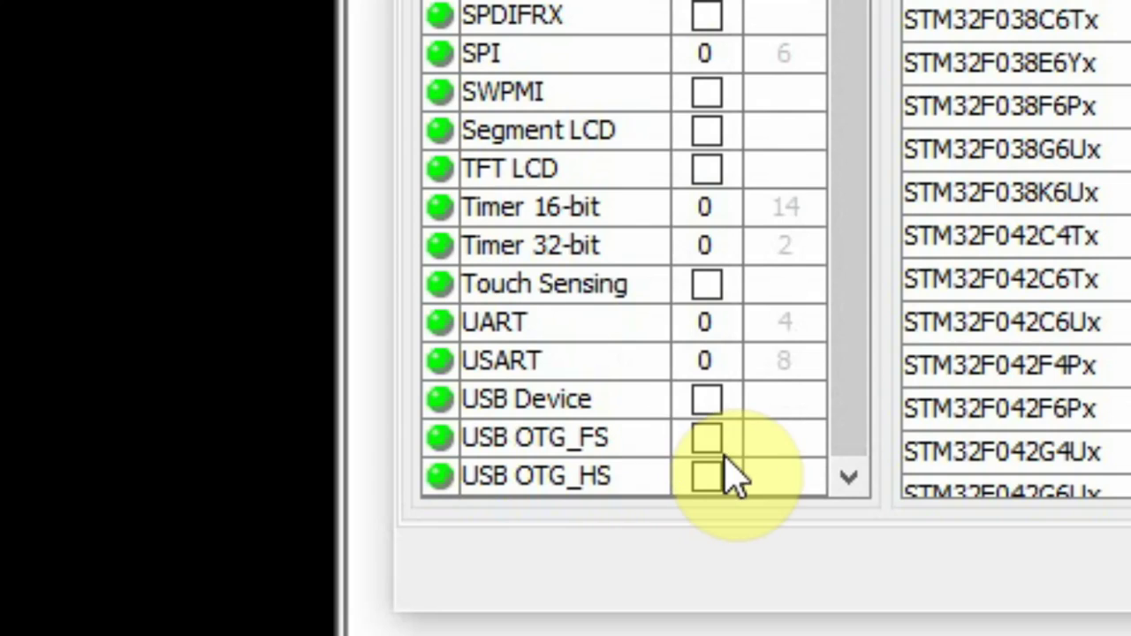
{"action": "left_click", "coordinate": [706, 439]}
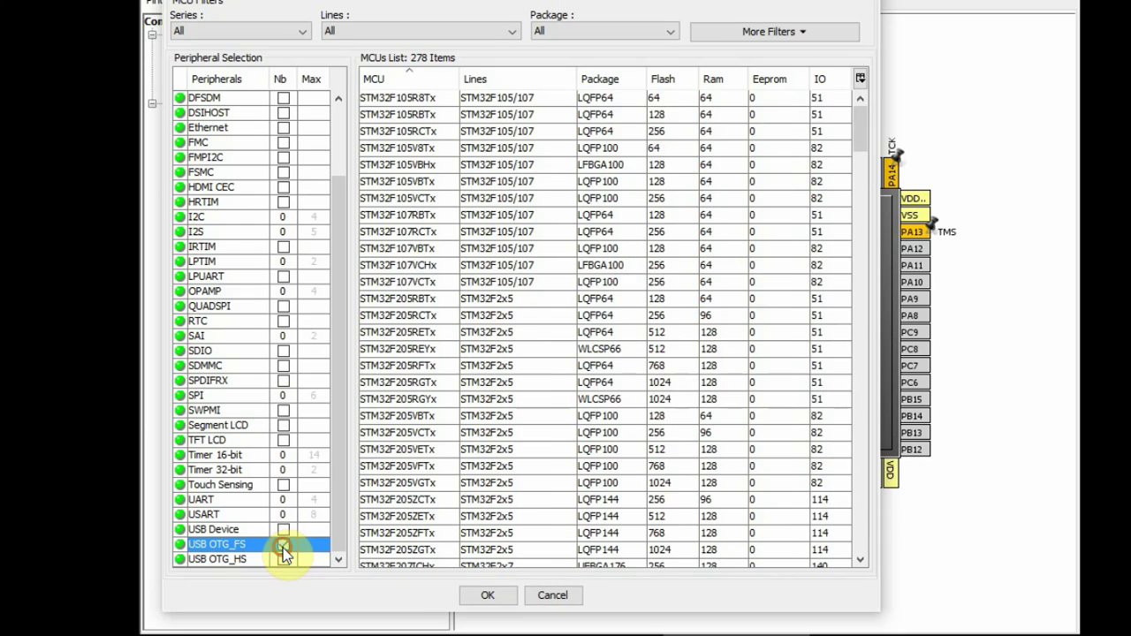
{"action": "left_click", "coordinate": [379, 515]}
{"action": "left_click", "coordinate": [379, 493]}
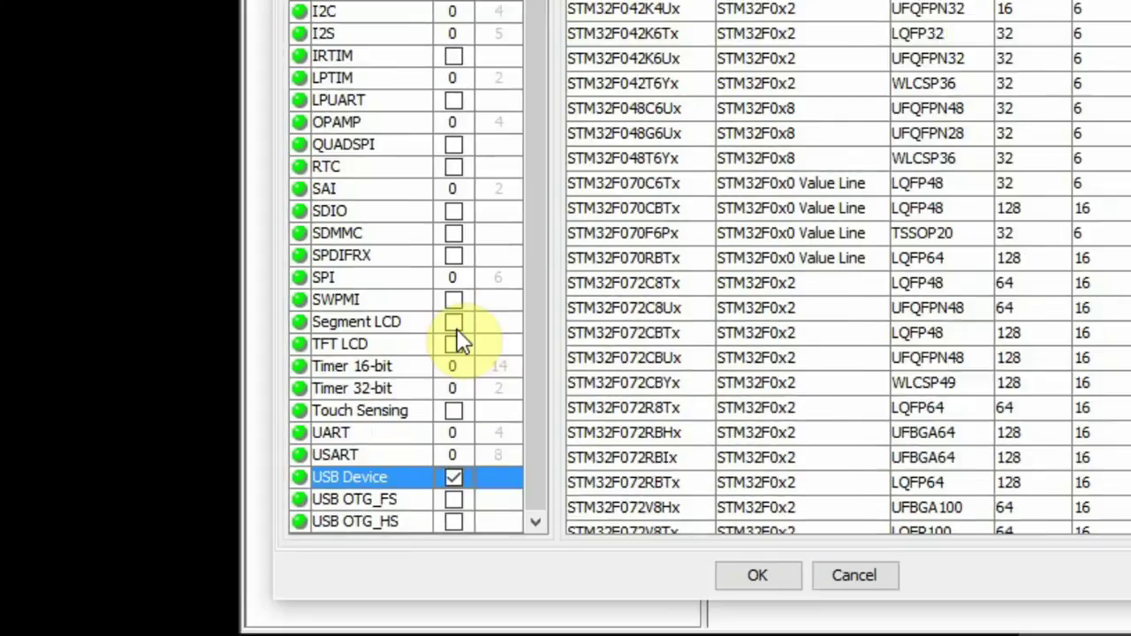
{"action": "left_click", "coordinate": [728, 444]}
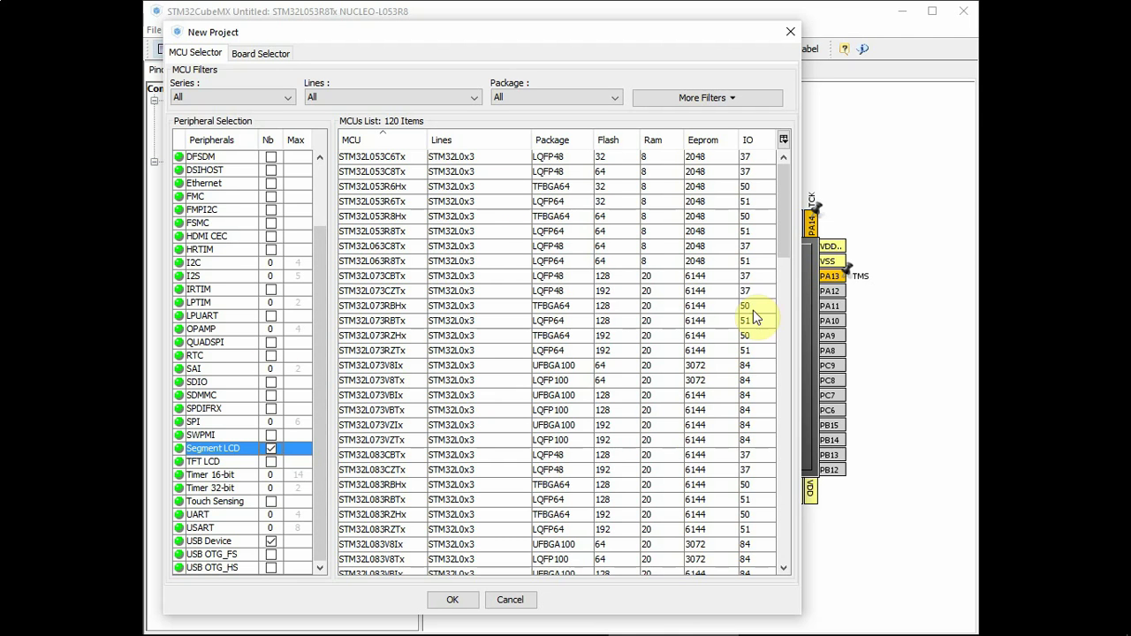
- Choose the MCU STM32L053R8Hx in the TFBGA64 package from the filtered list and create the project for it
{"action": "left_click_drag", "start_coordinate": [779, 233], "coordinate": [762, 205]}
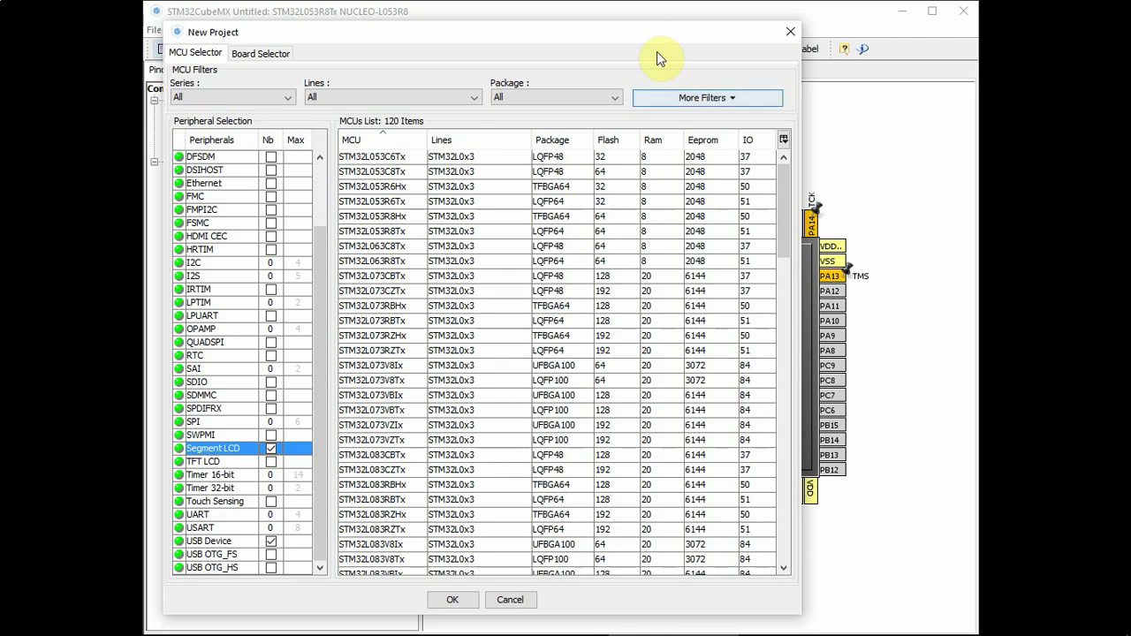
{"action": "mouse_move", "coordinate": [639, 29]}
{"action": "left_mouse_down"}
{"action": "mouse_move", "coordinate": [497, 48]}
{"action": "mouse_move", "coordinate": [646, 22]}
{"action": "mouse_move", "coordinate": [645, 37]}
{"action": "left_mouse_up"}
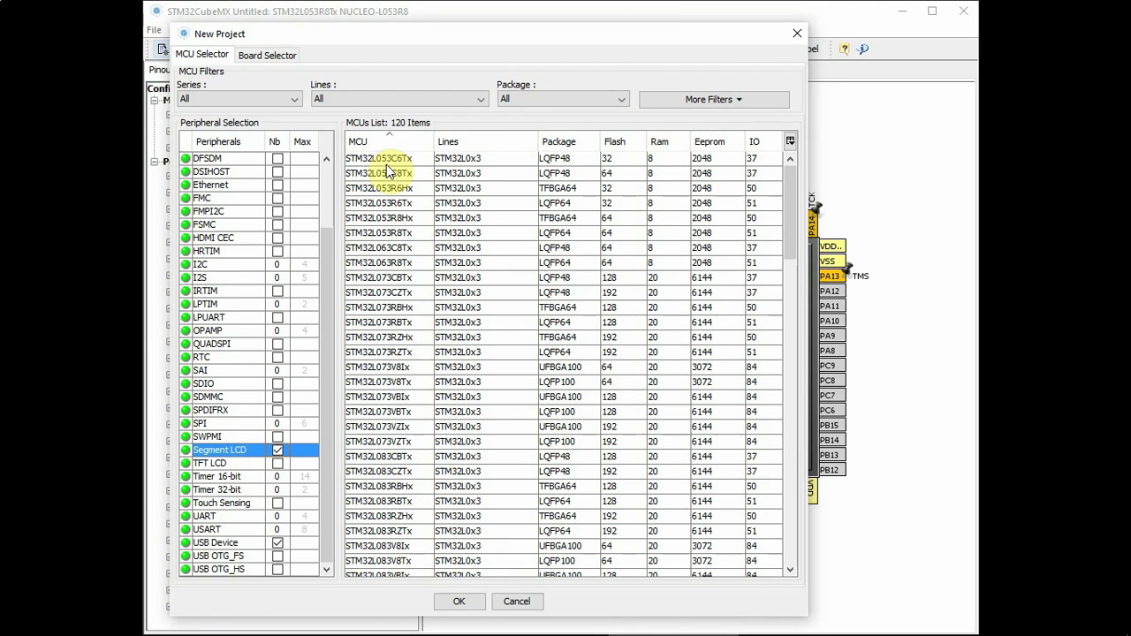
{"action": "left_click", "coordinate": [395, 218]}
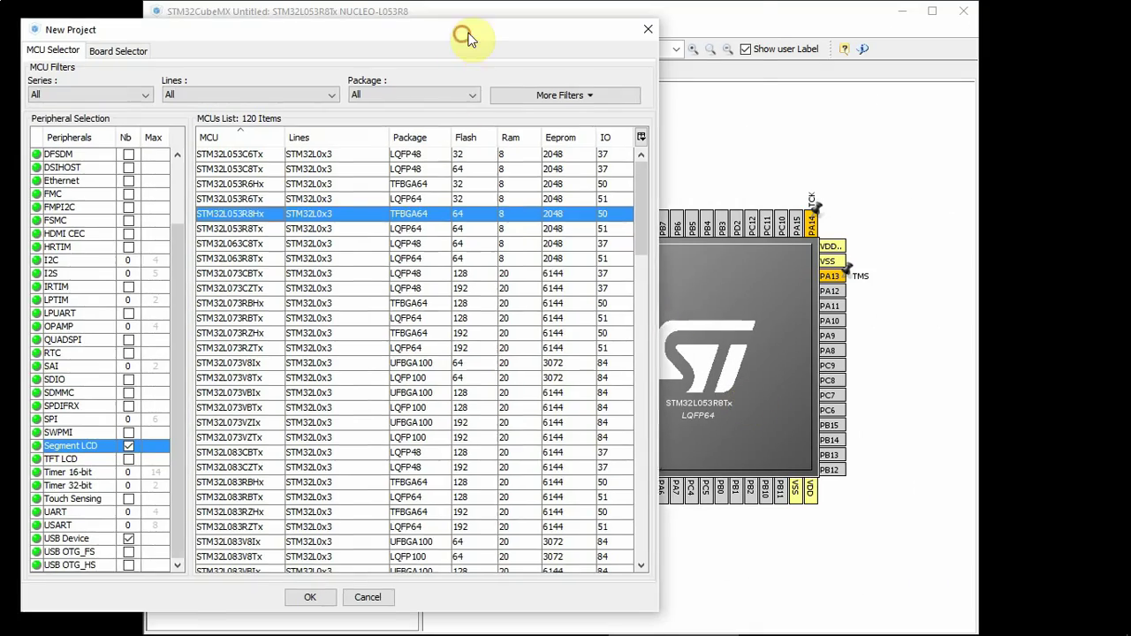
{"action": "left_click_drag", "start_coordinate": [463, 35], "coordinate": [581, 20]}
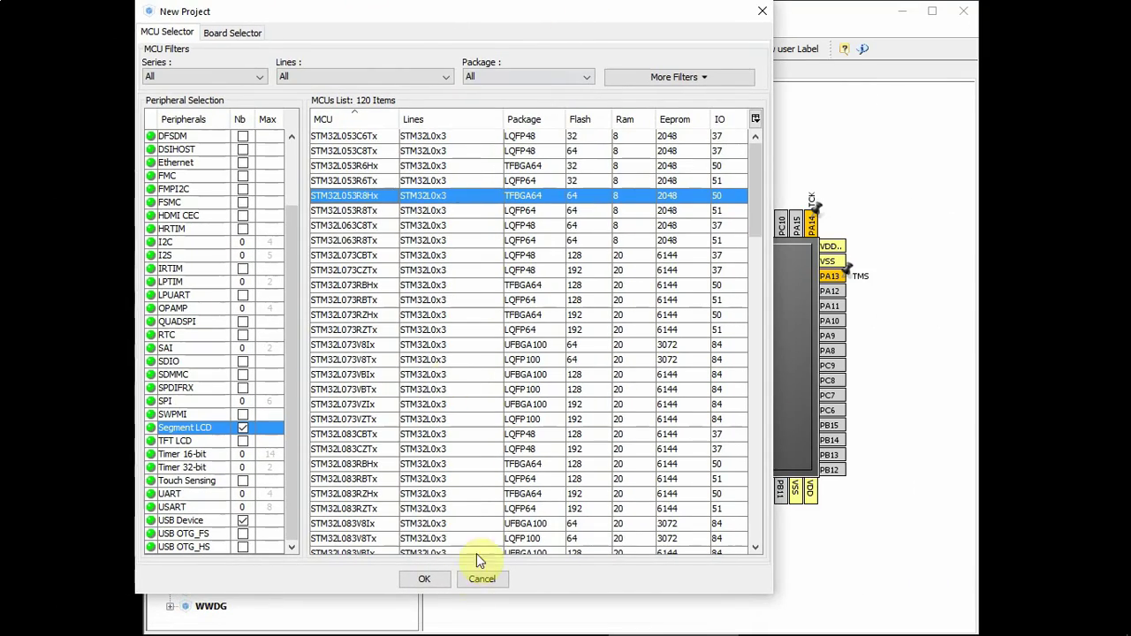
{"action": "left_click", "coordinate": [436, 578]}
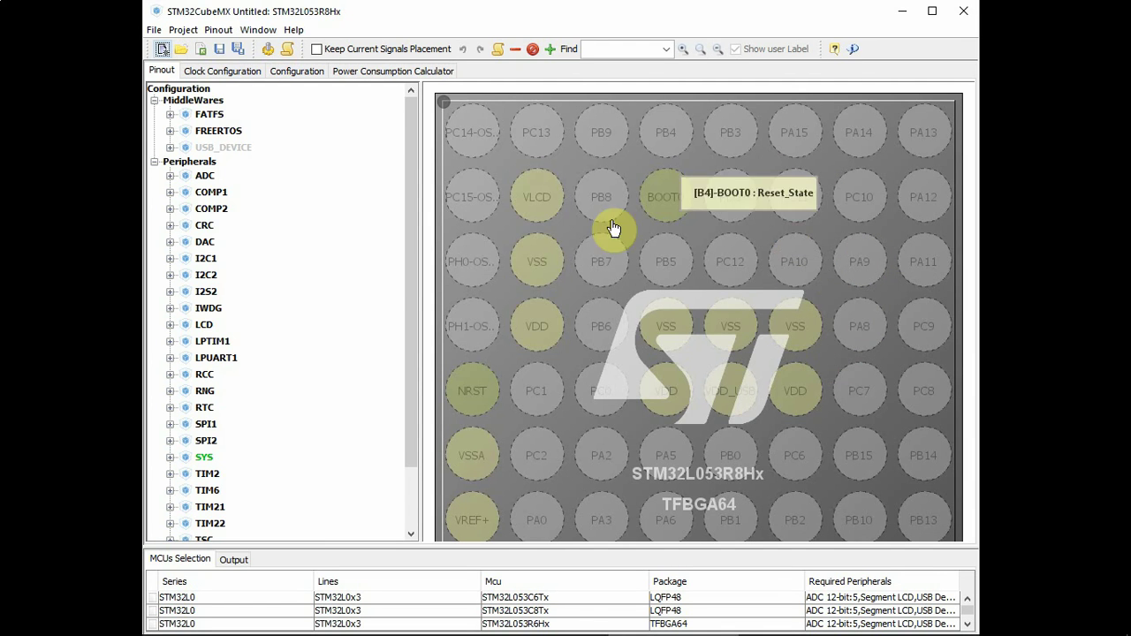
- Maximize the project window and enlarge the list of matching MCUs below the pinout
{"action": "left_click_drag", "start_coordinate": [682, 16], "coordinate": [681, 84]}
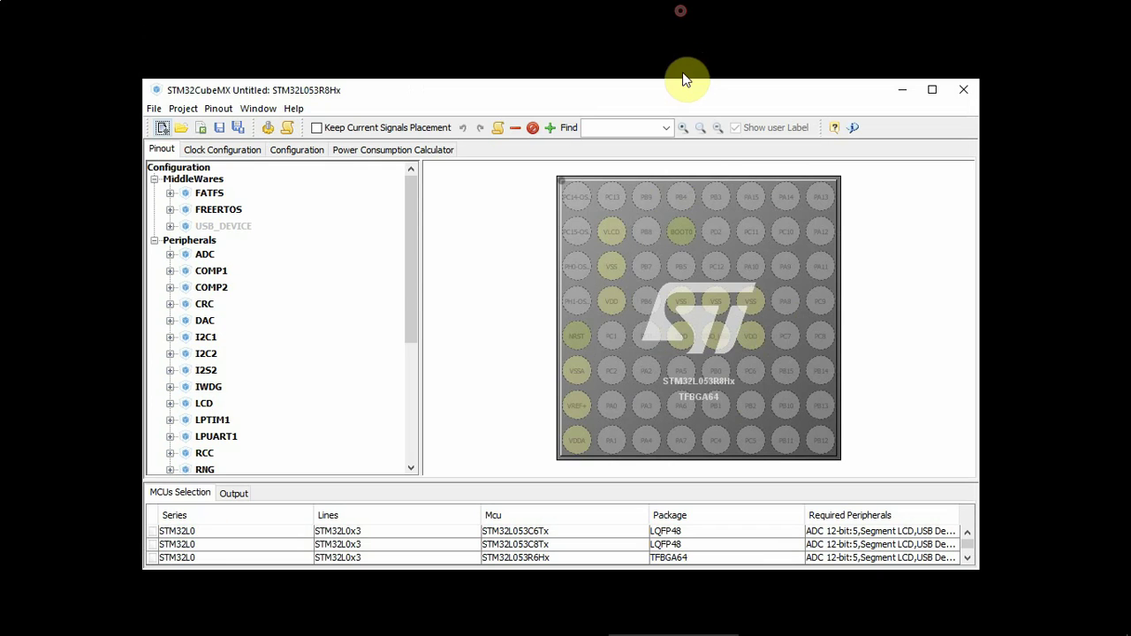
{"action": "double_click", "coordinate": [682, 89]}
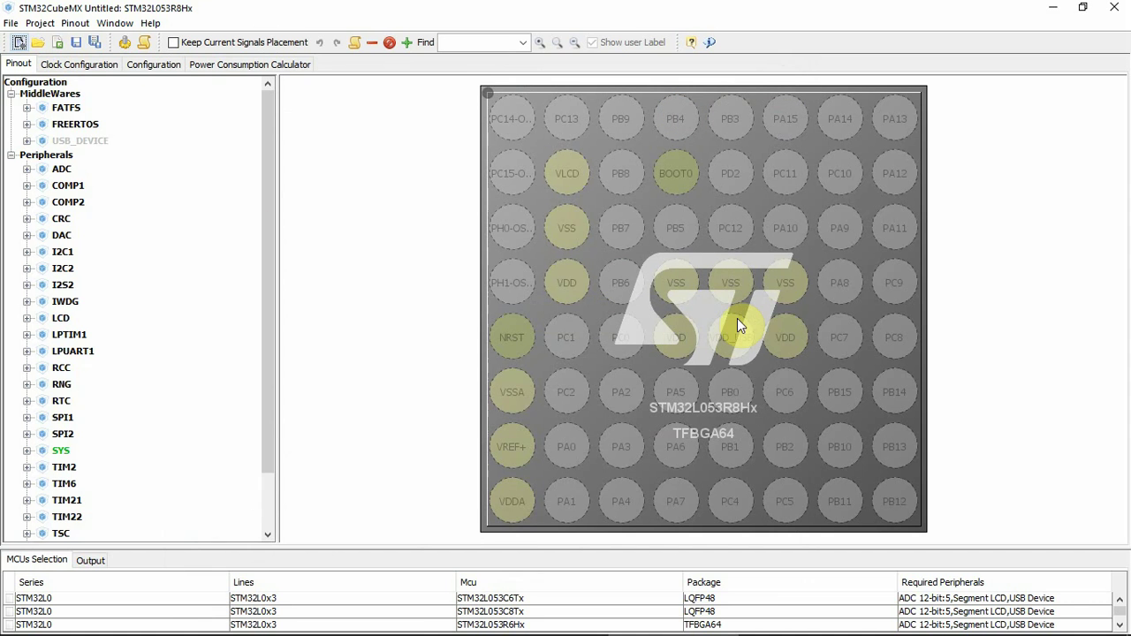
{"action": "left_click_drag", "start_coordinate": [462, 547], "coordinate": [469, 437]}
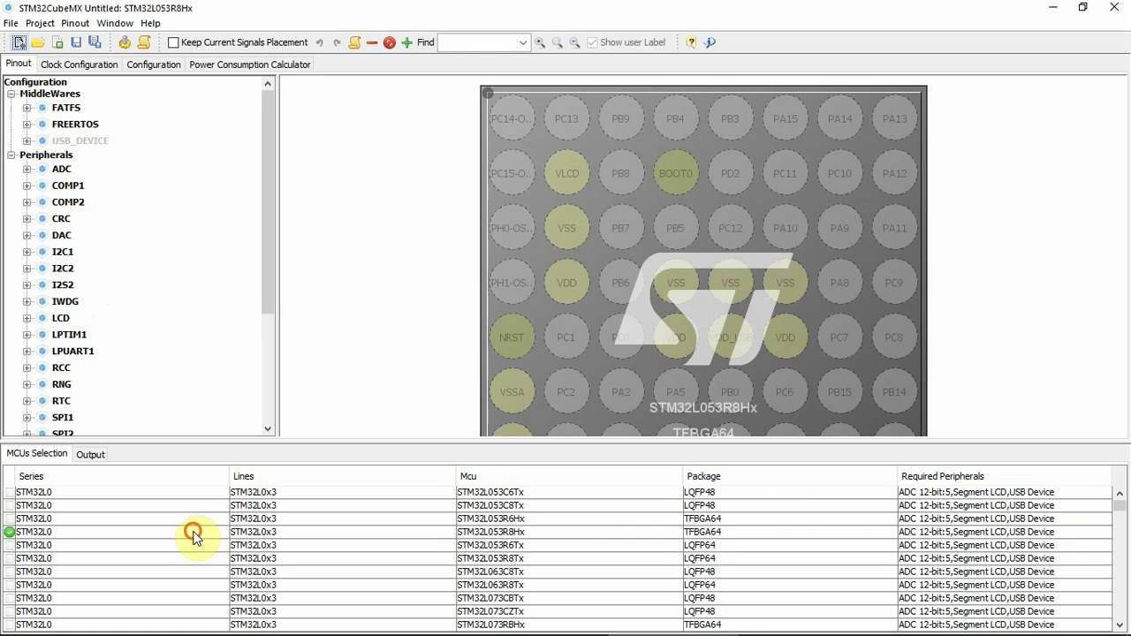
- Switch the project to the STM32L053R8Tx in the LQFP64 package using the list of matching MCUs
{"action": "left_click", "coordinate": [307, 483]}
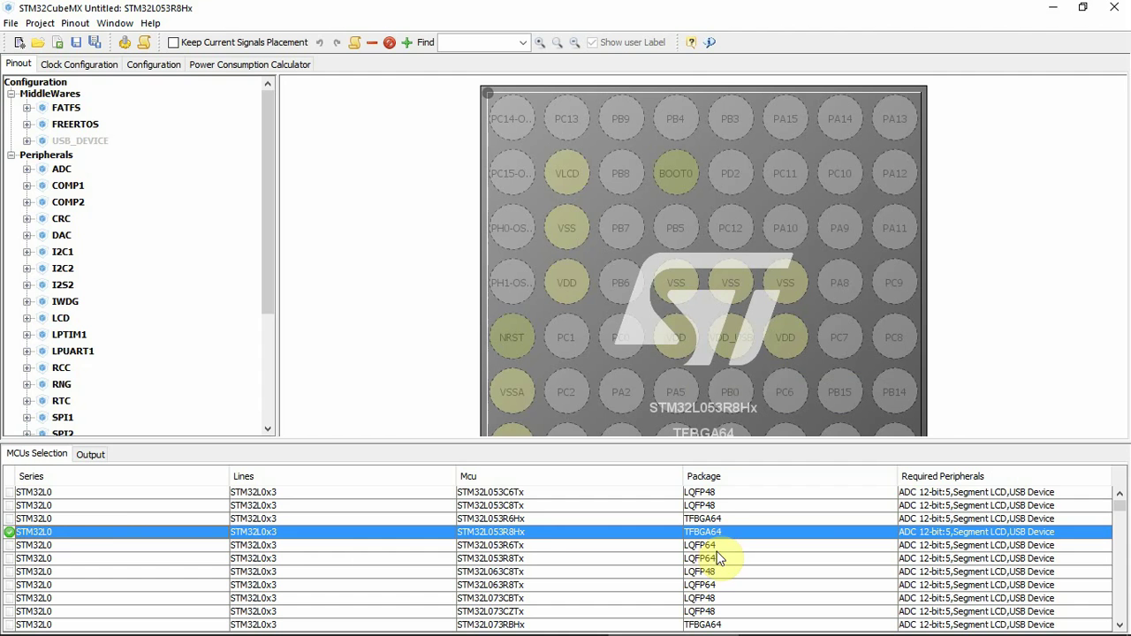
{"action": "left_click", "coordinate": [528, 561]}
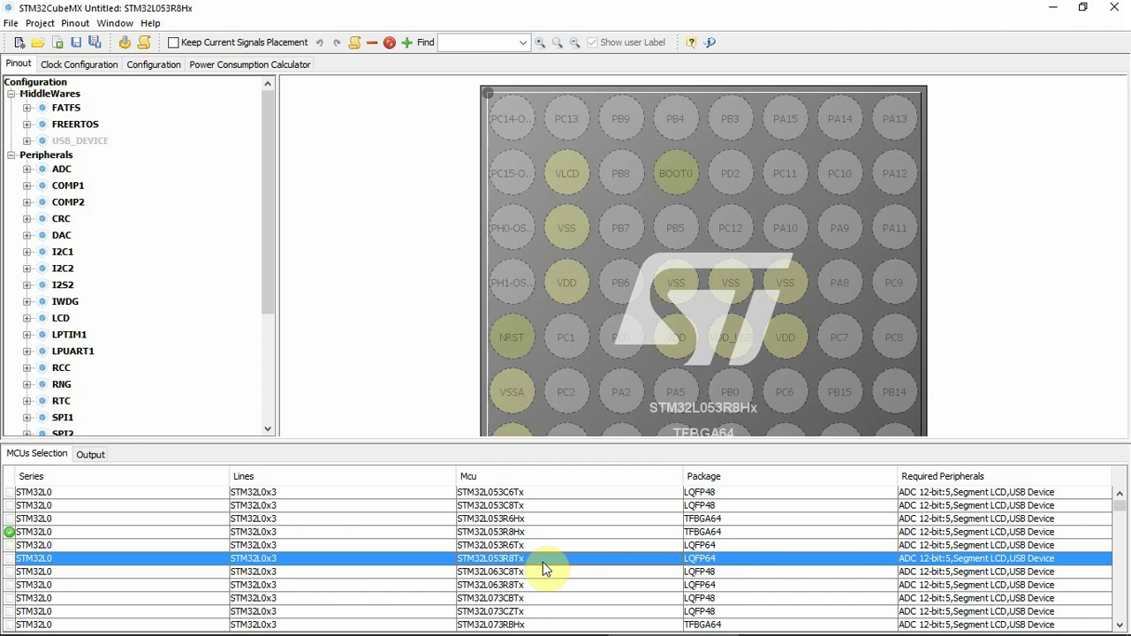
{"action": "double_click", "coordinate": [721, 559]}
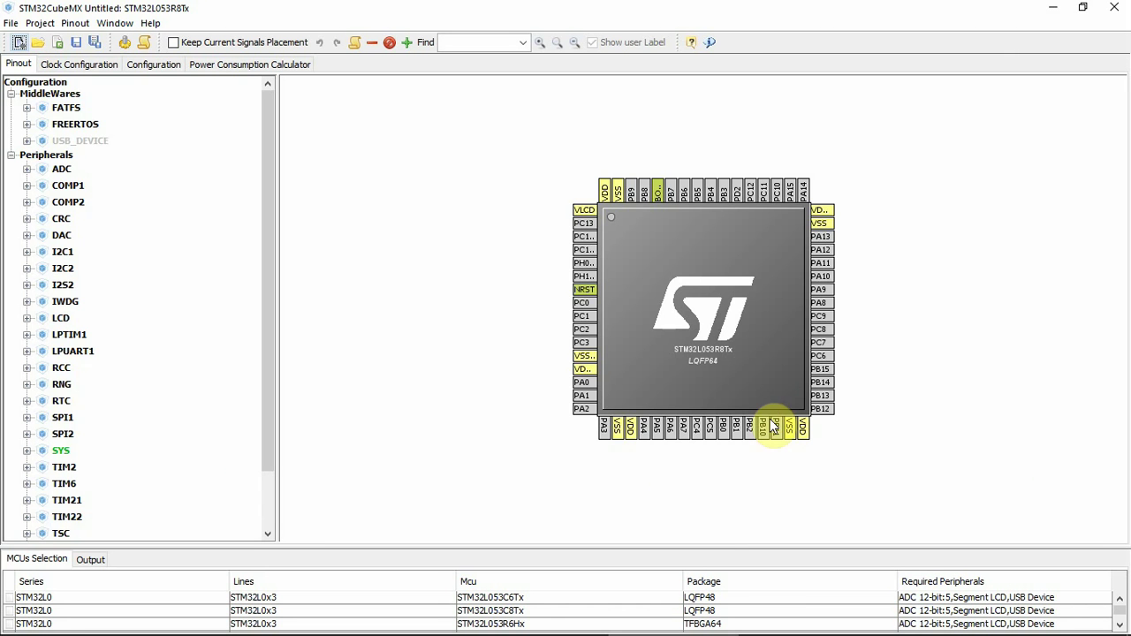
- Review the available project and pinout commands without running any of them
{"action": "scroll", "coordinate": [734, 381], "scroll_direction": "up", "scroll_amount": 2}
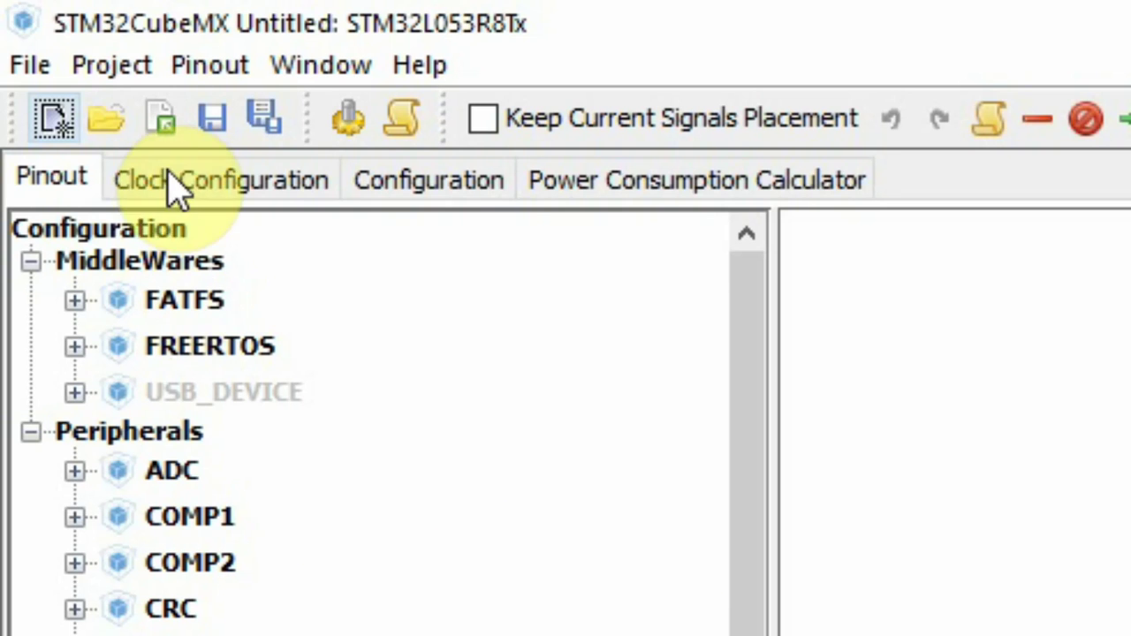
{"action": "left_click", "coordinate": [104, 86]}
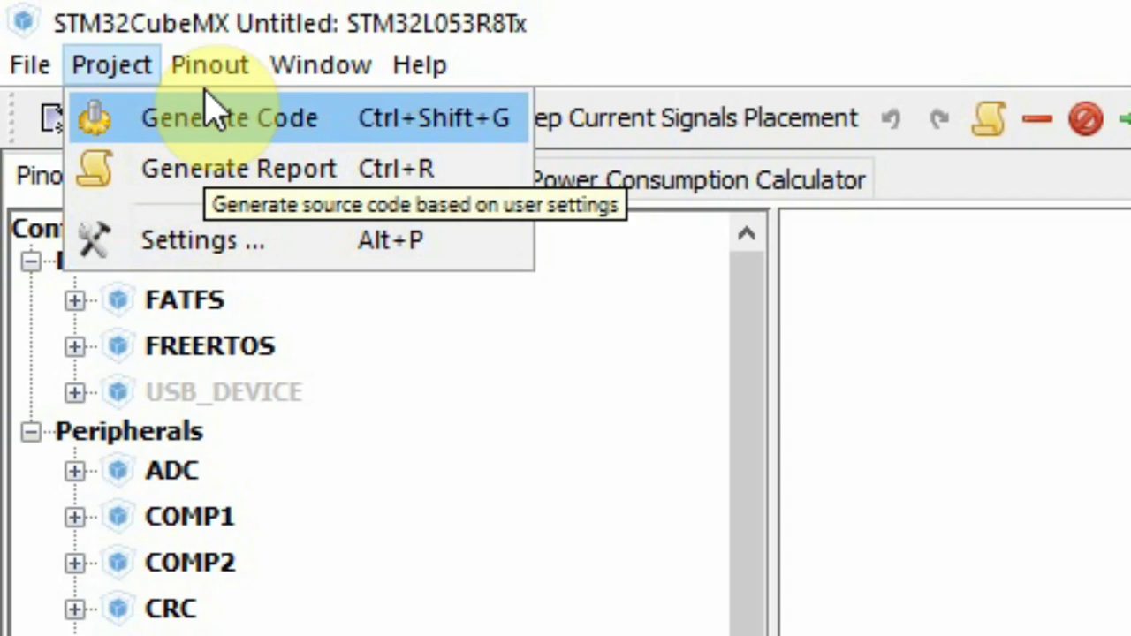
{"action": "mouse_move", "coordinate": [209, 71]}
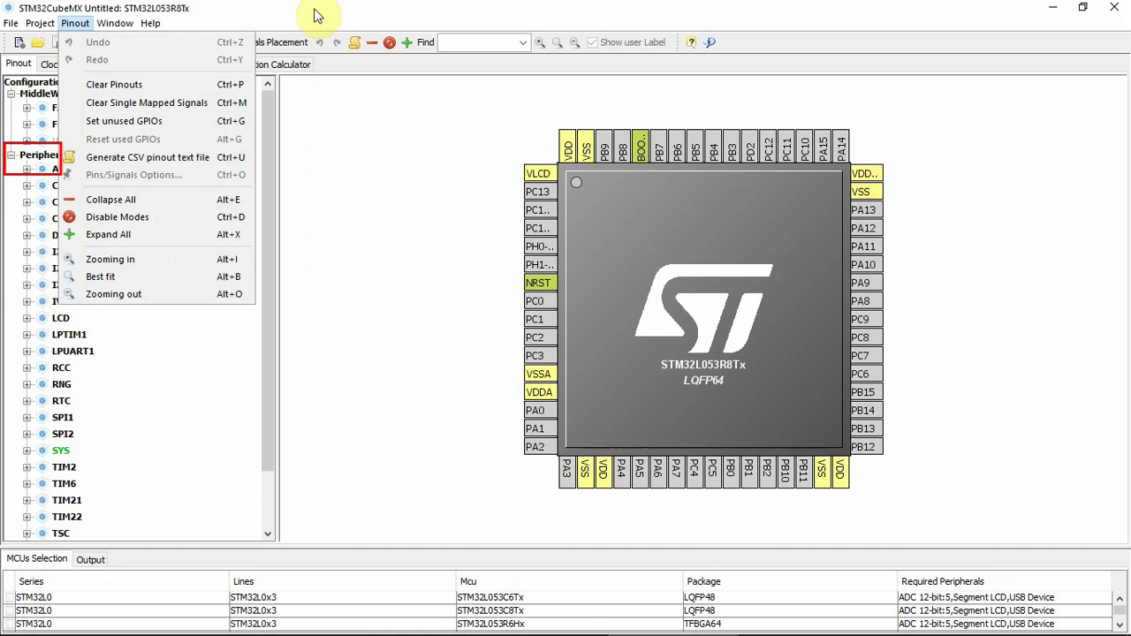
{"action": "left_click", "coordinate": [391, 153]}
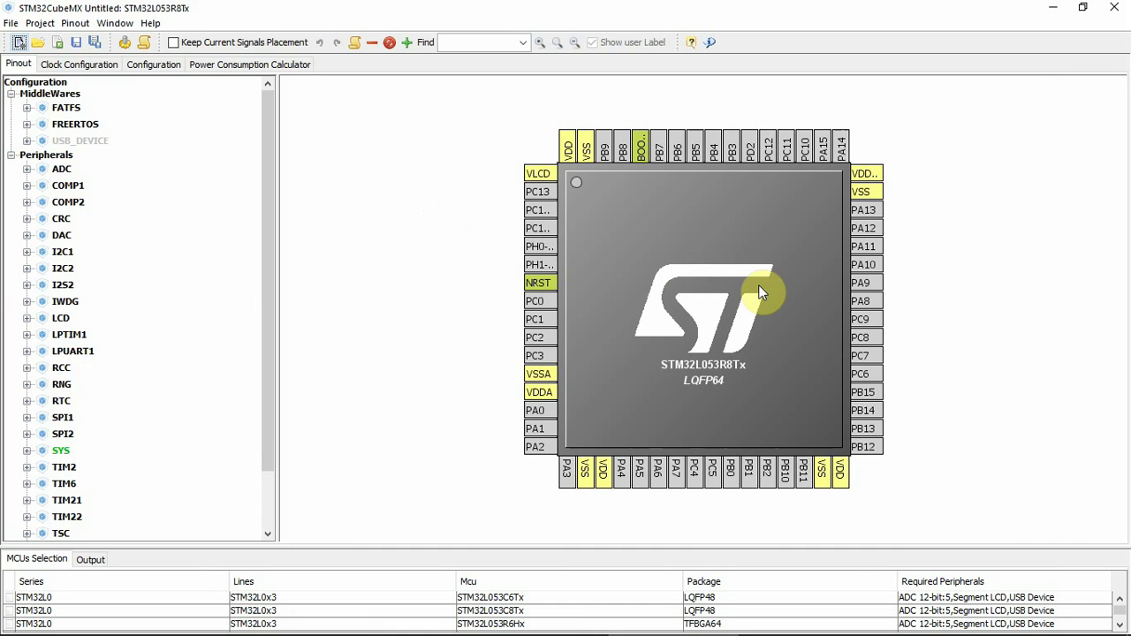
- Examine the STM32L053R8Tx chip and its pins at different zoom levels, shifting the chip slightly
{"action": "scroll", "coordinate": [758, 285], "scroll_direction": "down", "scroll_amount": 3}
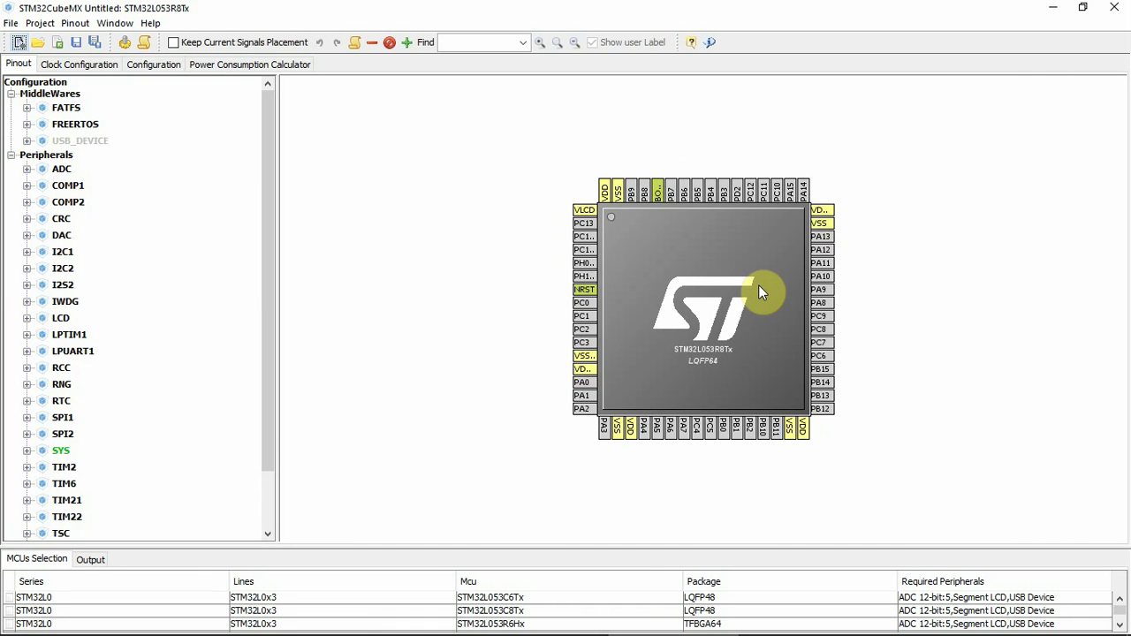
{"action": "scroll", "coordinate": [758, 284], "scroll_direction": "up", "scroll_amount": 3}
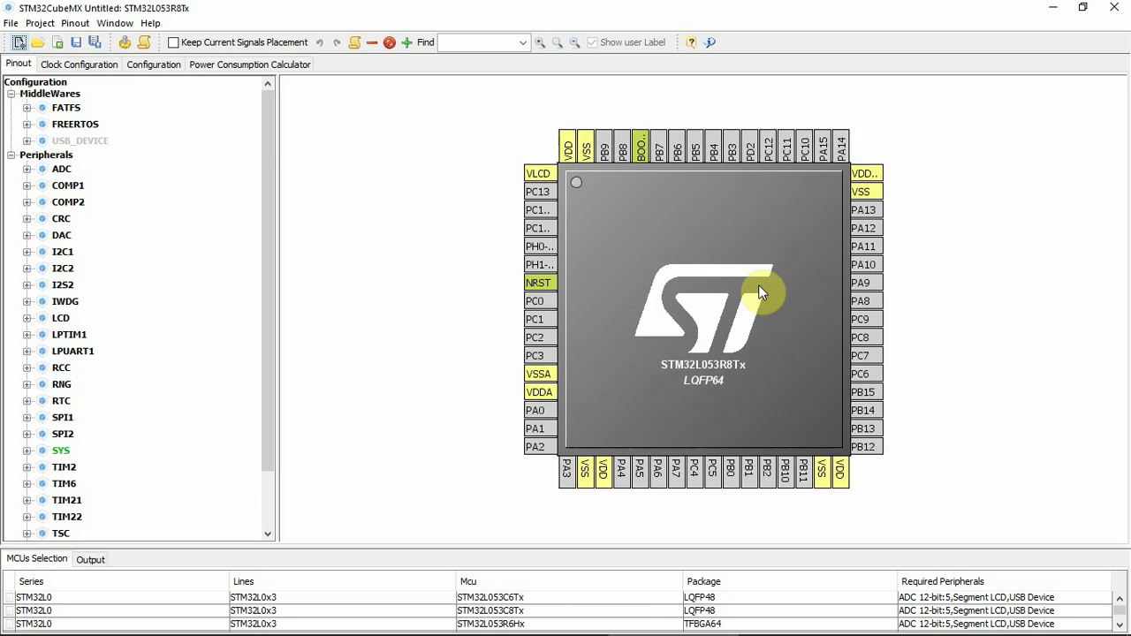
{"action": "scroll", "coordinate": [758, 284], "scroll_direction": "down", "scroll_amount": 2}
{"action": "scroll", "coordinate": [758, 285], "scroll_direction": "up", "scroll_amount": 1}
{"action": "mouse_move", "coordinate": [719, 274]}
{"action": "left_mouse_down"}
{"action": "mouse_move", "coordinate": [669, 303]}
{"action": "mouse_move", "coordinate": [765, 247]}
{"action": "mouse_move", "coordinate": [682, 287]}
{"action": "mouse_move", "coordinate": [714, 238]}
{"action": "mouse_move", "coordinate": [707, 295]}
{"action": "mouse_move", "coordinate": [725, 245]}
{"action": "mouse_move", "coordinate": [712, 281]}
{"action": "left_mouse_up"}
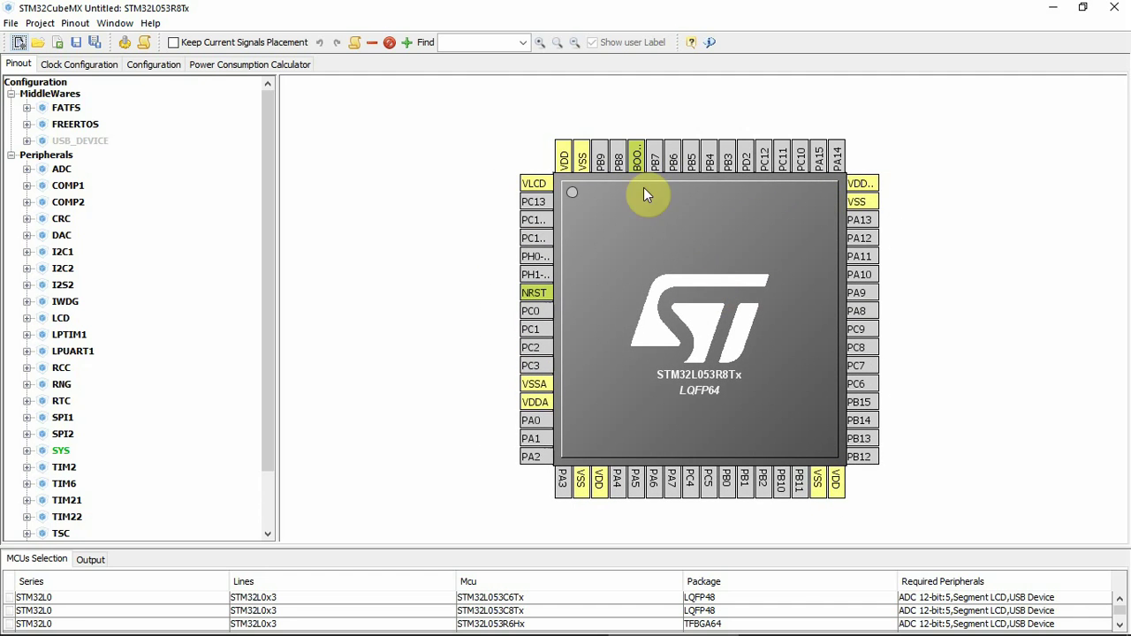
{"action": "scroll", "coordinate": [609, 158], "scroll_direction": "up", "scroll_amount": 1}
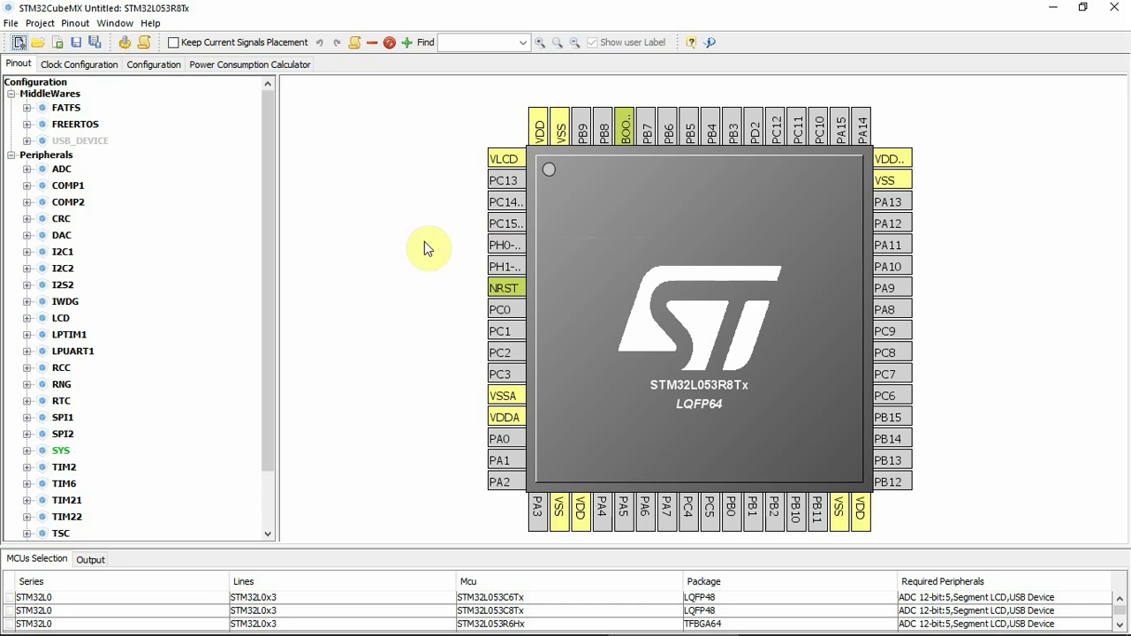
- Turn on Keep Current Signals Placement, look through the peripherals down to WWDG, and turn the option off again
{"action": "scroll", "coordinate": [267, 199], "scroll_direction": "down", "scroll_amount": 2}
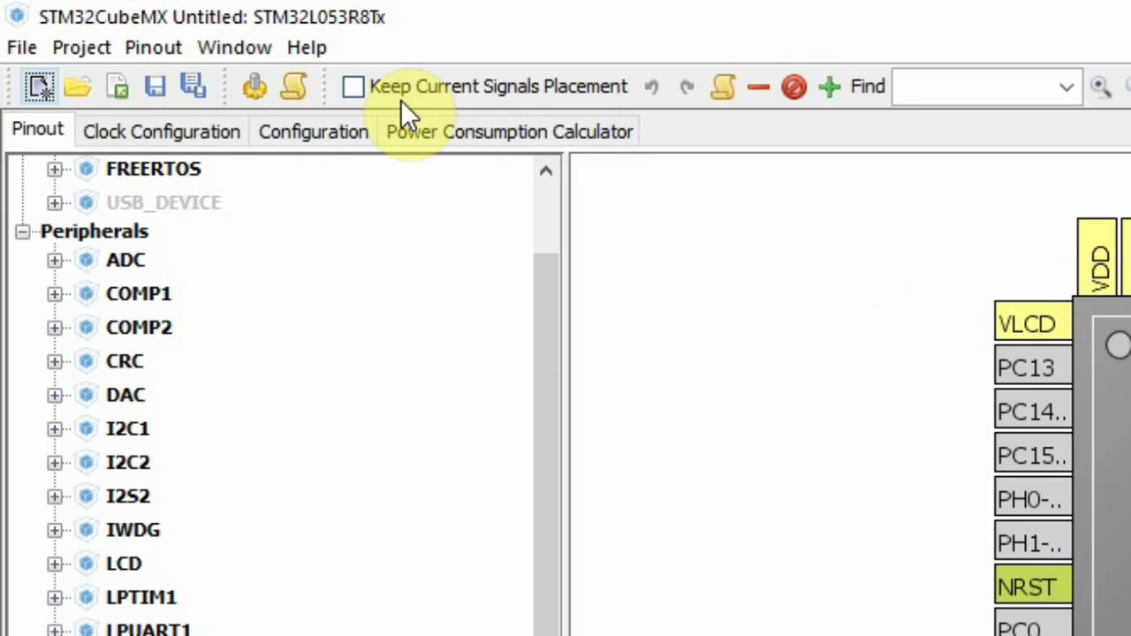
{"action": "left_click", "coordinate": [354, 85]}
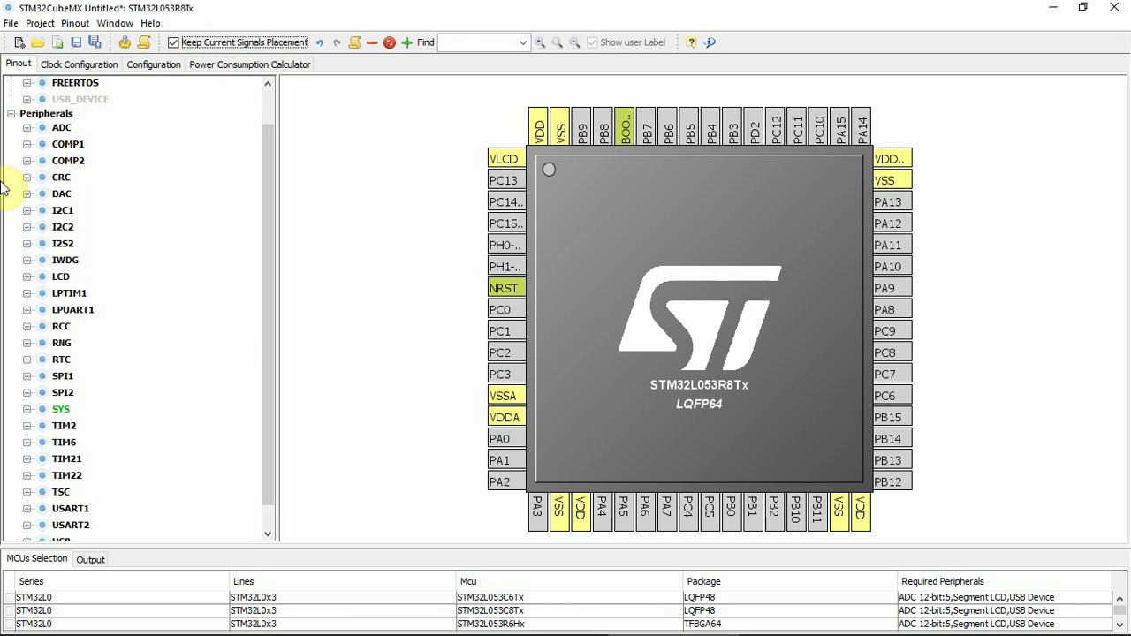
{"action": "left_click", "coordinate": [270, 332]}
{"action": "left_click_drag", "start_coordinate": [270, 333], "coordinate": [255, 395]}
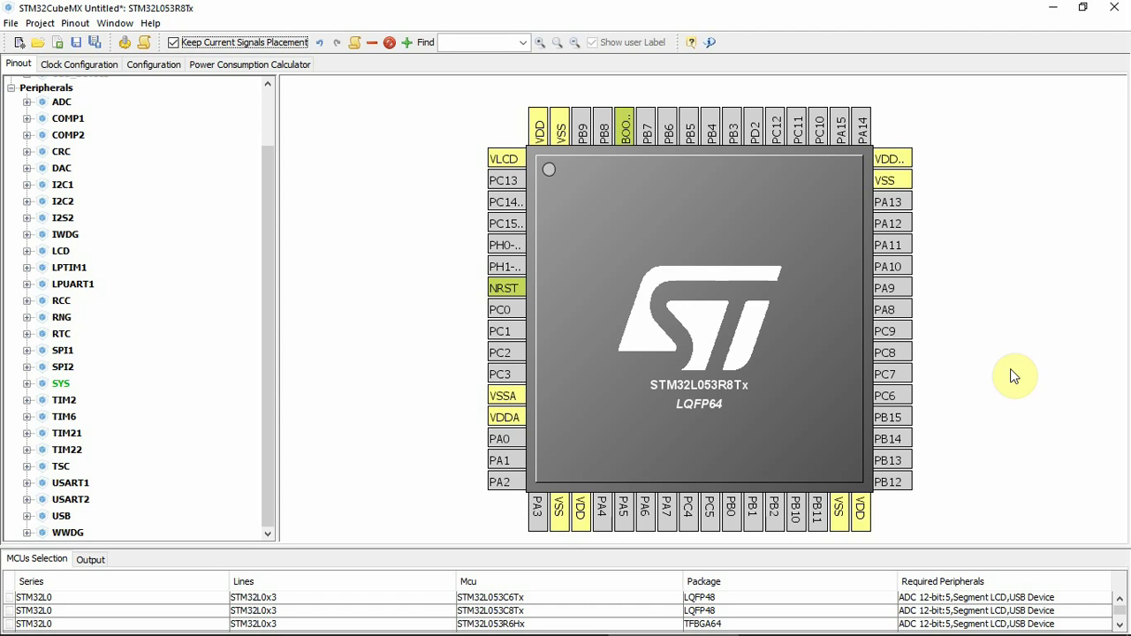
{"action": "left_click", "coordinate": [173, 43]}
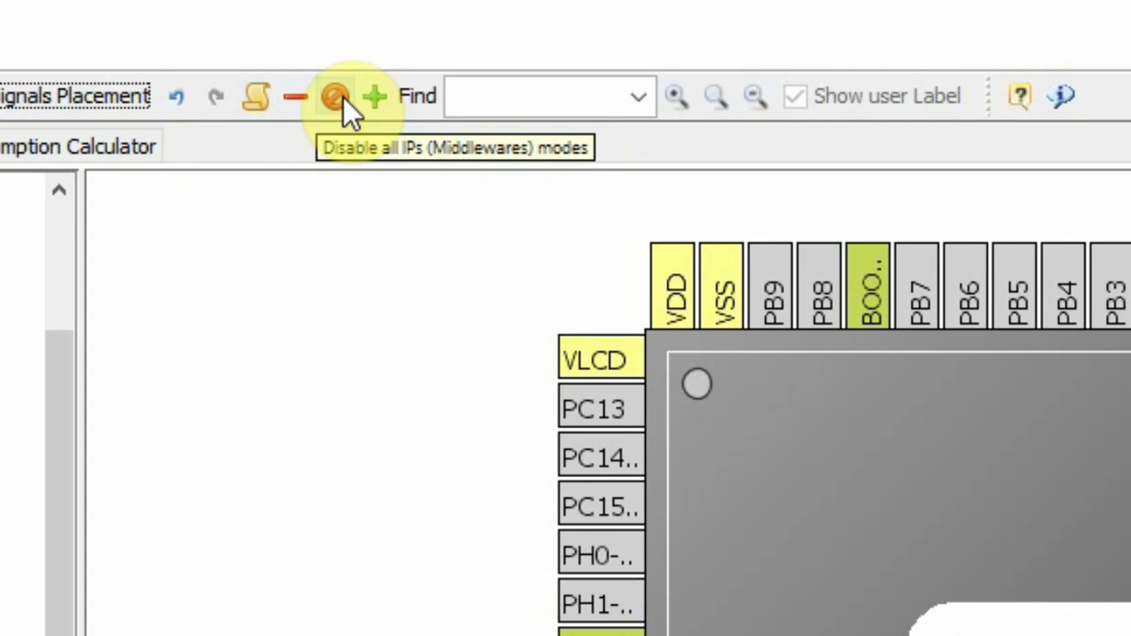
- Find pin PA9 on the chip, widen the search to all PA pins, and clear it
{"action": "left_click", "coordinate": [636, 97]}
{"action": "left_click", "coordinate": [643, 196]}
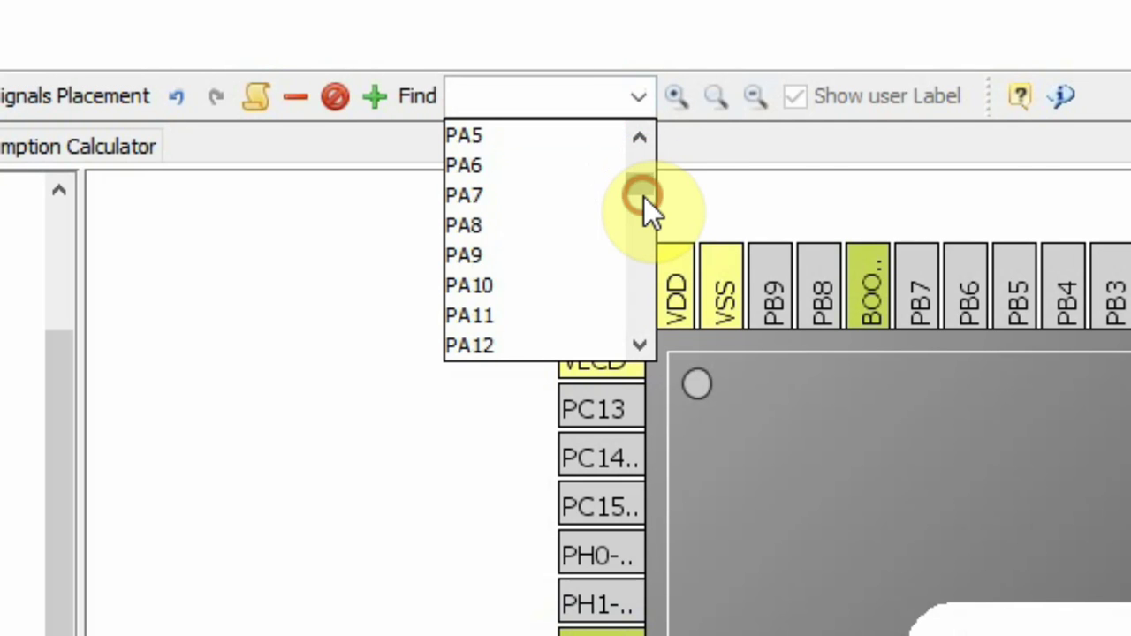
{"action": "mouse_move", "coordinate": [643, 196]}
{"action": "left_mouse_down"}
{"action": "mouse_move", "coordinate": [637, 283]}
{"action": "mouse_move", "coordinate": [639, 197]}
{"action": "left_mouse_up"}
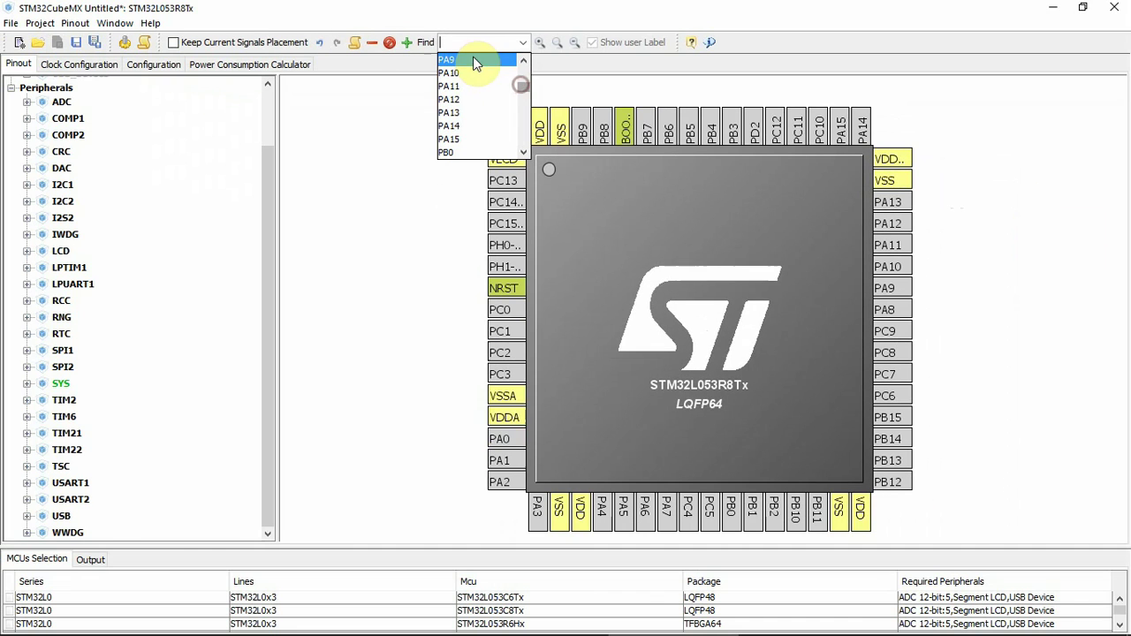
{"action": "type", "text": "P"}
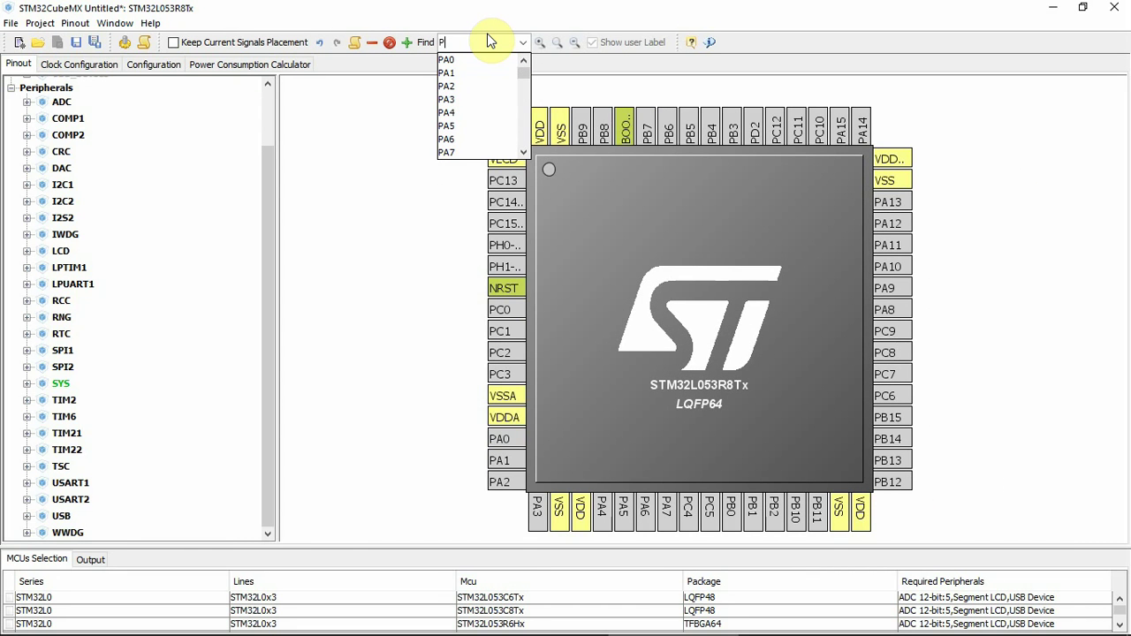
{"action": "type", "text": "A9"}
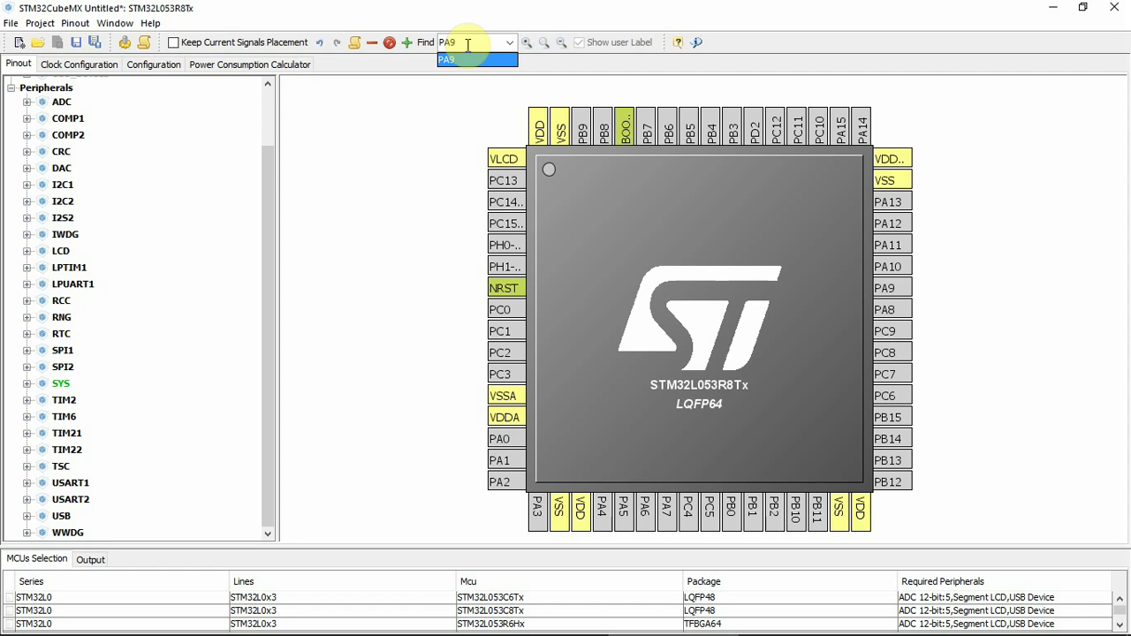
{"action": "key", "text": "BackSpace"}
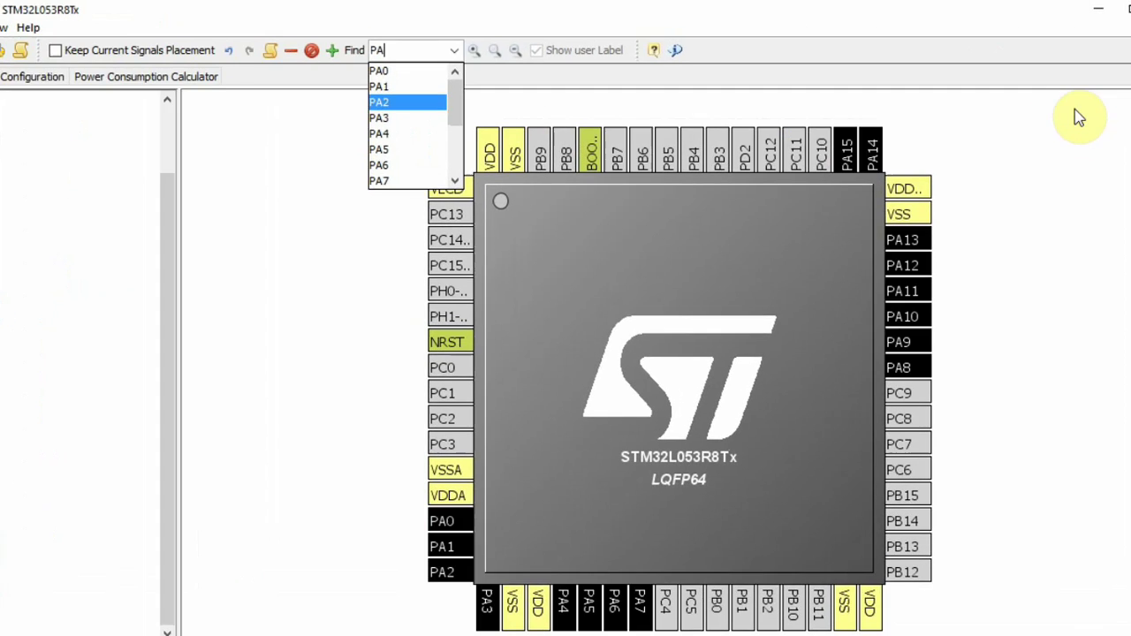
{"action": "key", "text": "BackSpace"}
{"action": "key", "text": "BackSpace"}
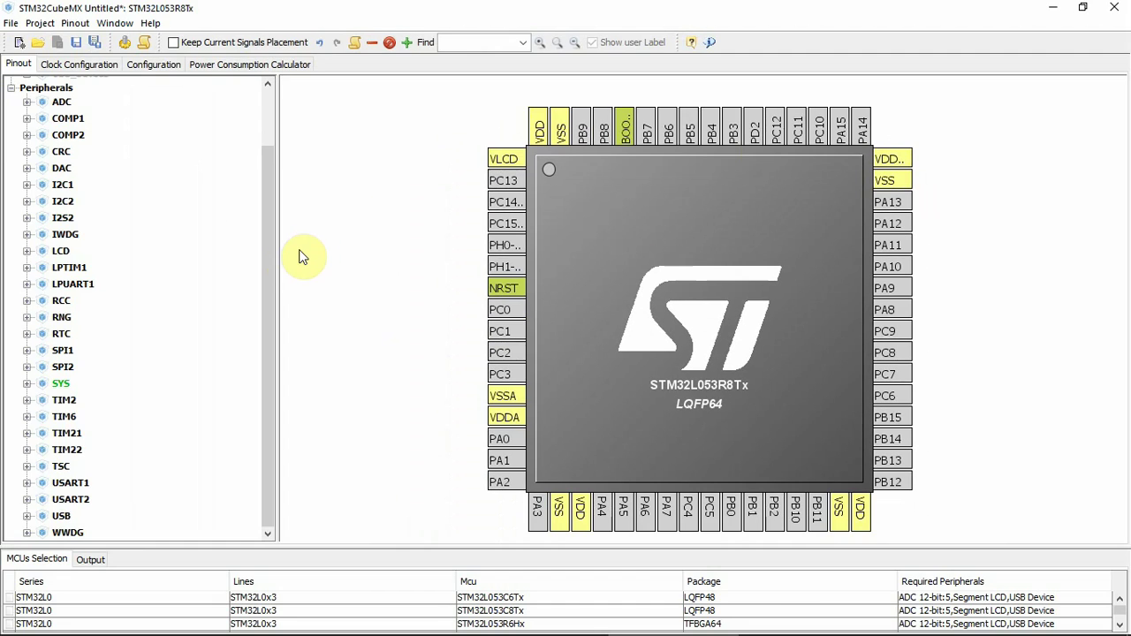
- Look through the MiddleWares list, clock configuration, peripheral configuration and power consumption calculator, ending back at the pinout
{"action": "left_click_drag", "start_coordinate": [125, 319], "coordinate": [30, 101]}
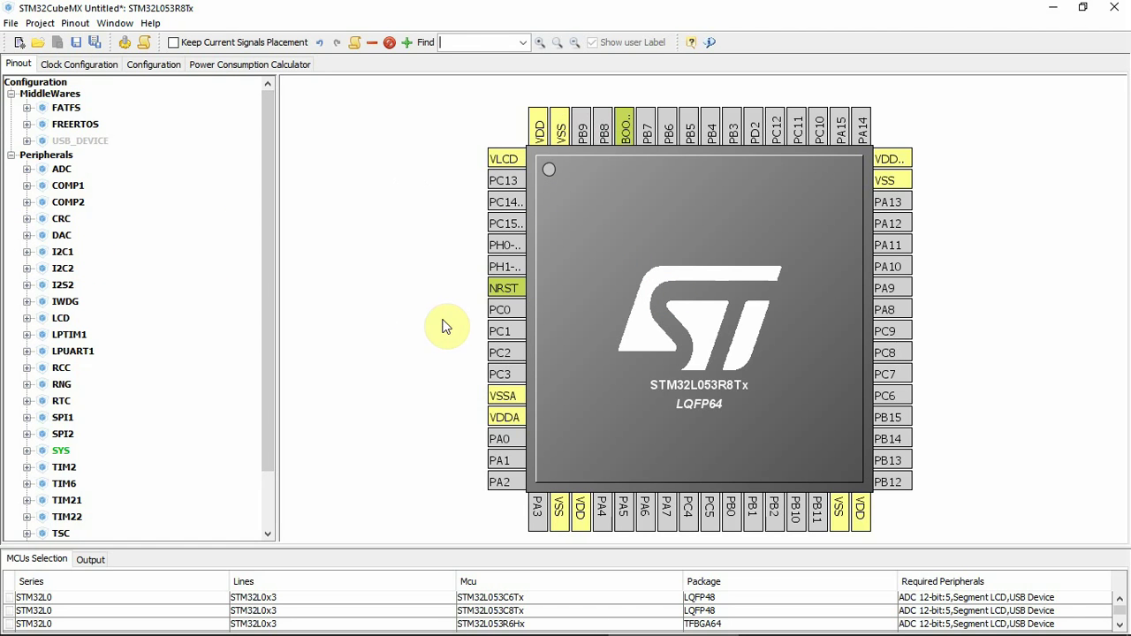
{"action": "left_click", "coordinate": [76, 65]}
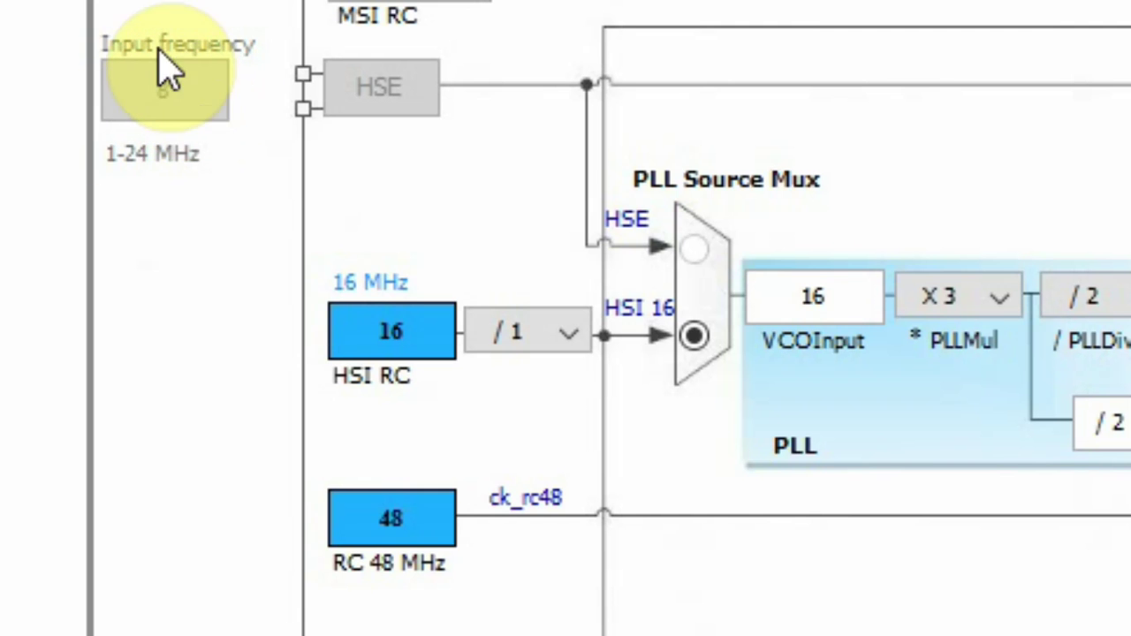
{"action": "mouse_move", "coordinate": [208, 97]}
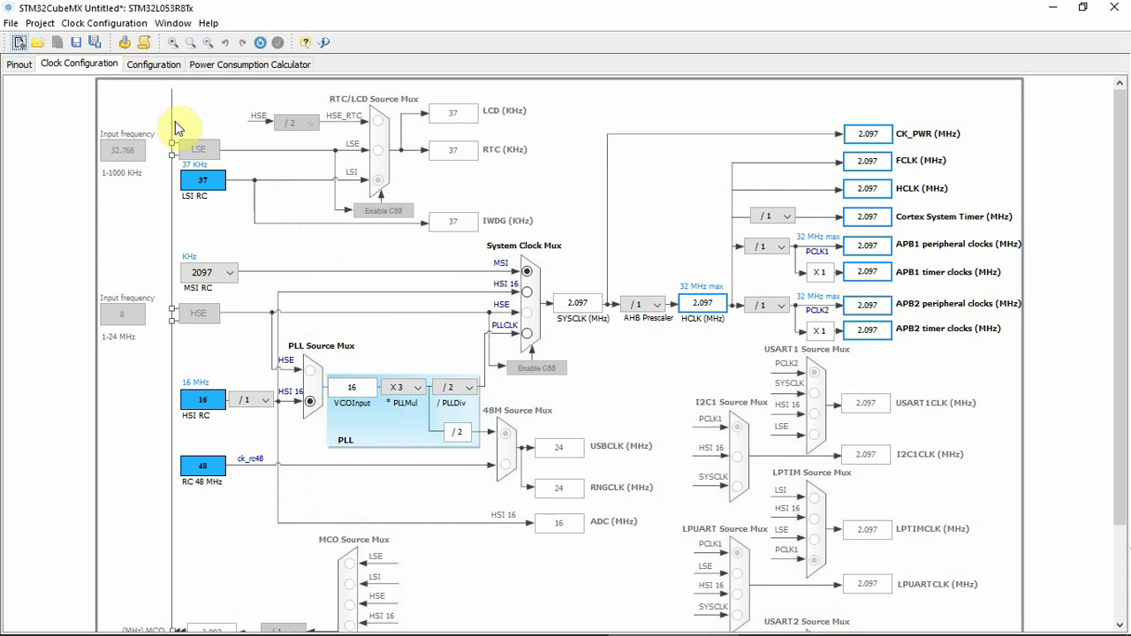
{"action": "left_click", "coordinate": [137, 66]}
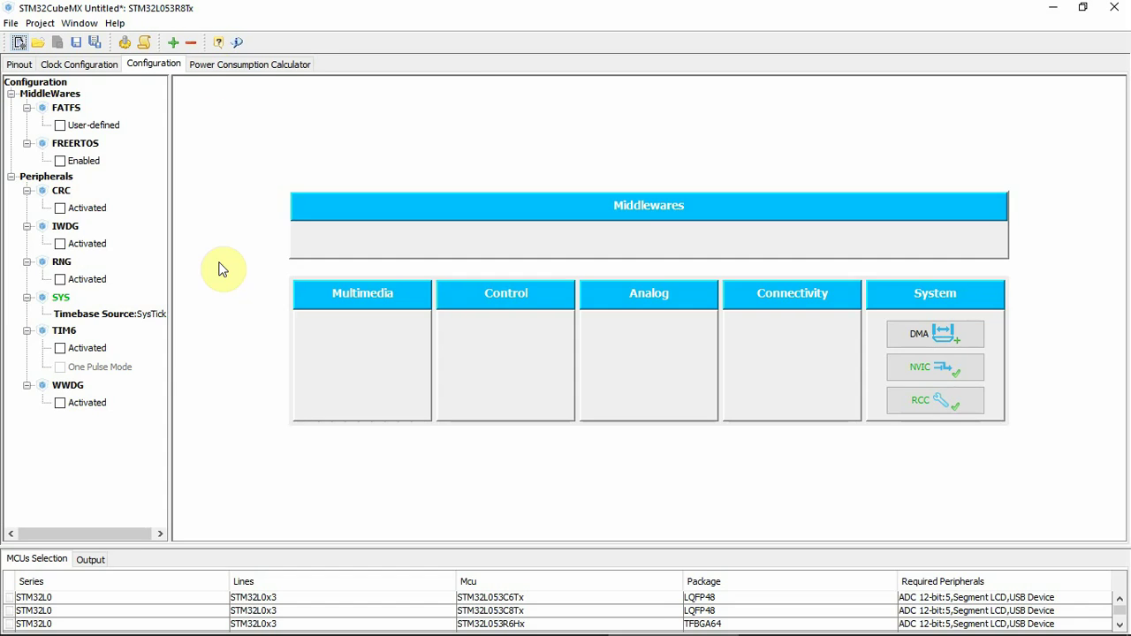
{"action": "left_click", "coordinate": [212, 65]}
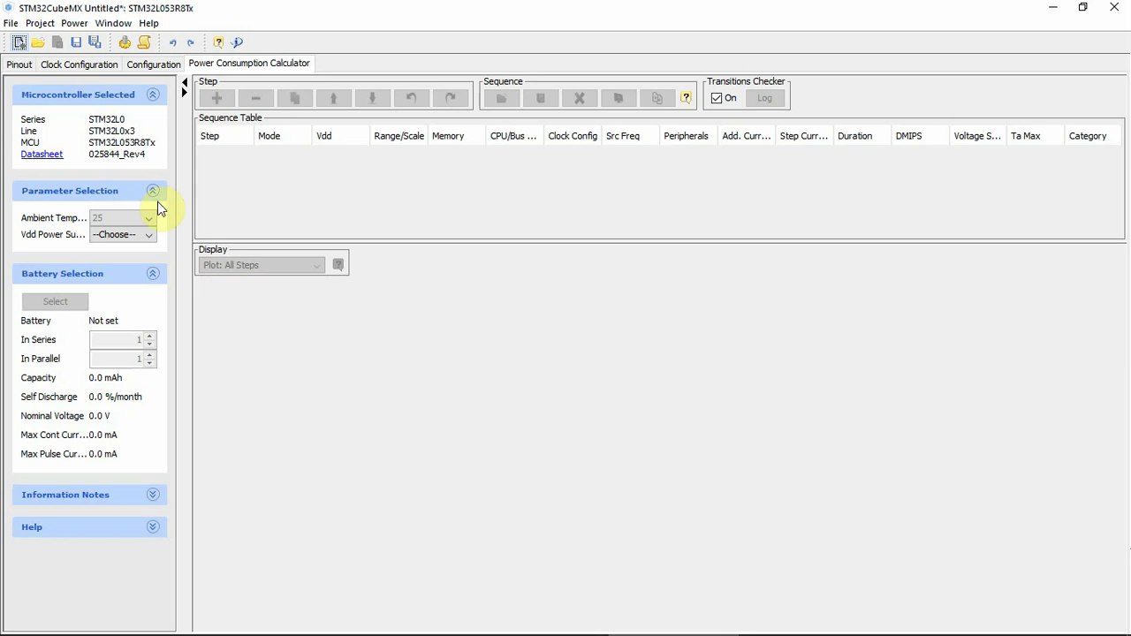
{"action": "left_click", "coordinate": [20, 65]}
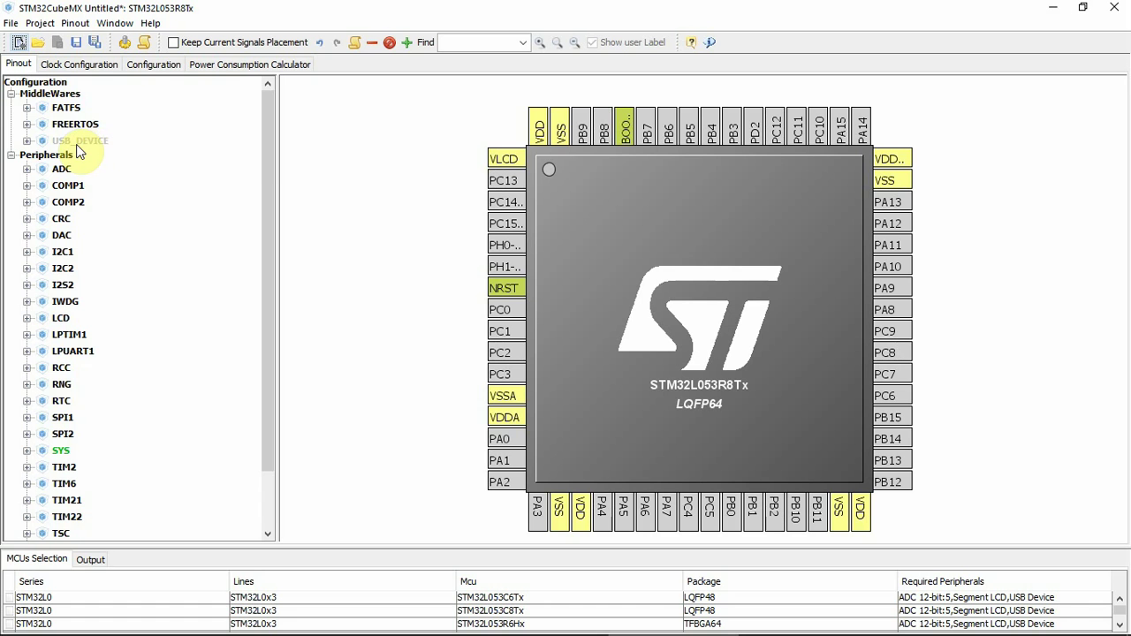
- Check the availability note of the USB_DEVICE middleware and expand the USB peripheral to see its modes
{"action": "mouse_move", "coordinate": [77, 152]}
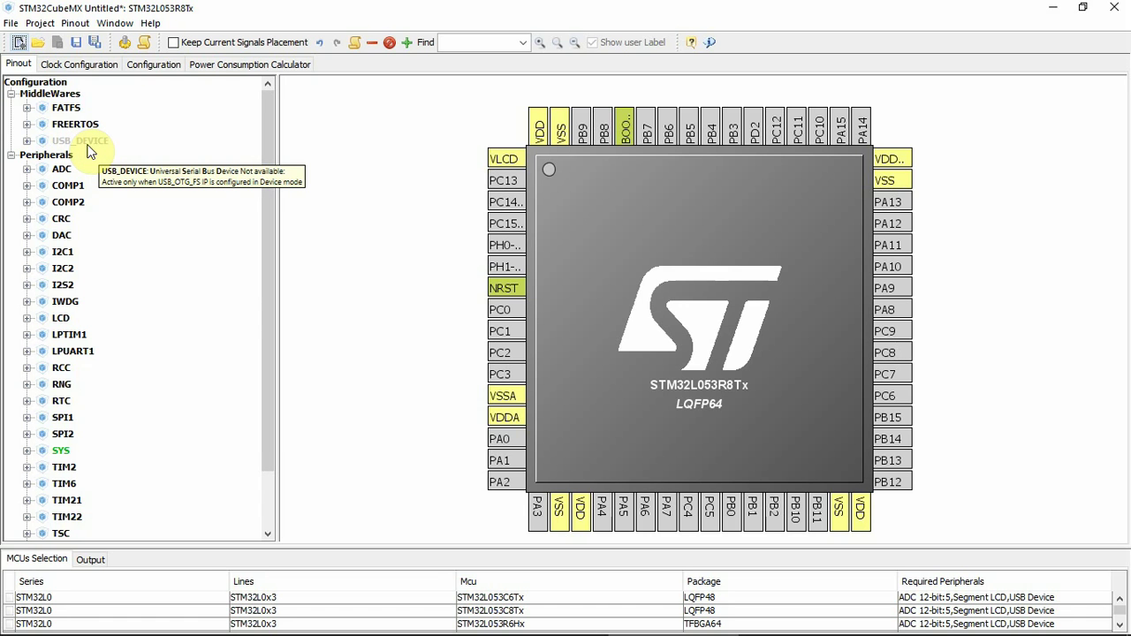
{"action": "left_click_drag", "start_coordinate": [272, 183], "coordinate": [272, 319]}
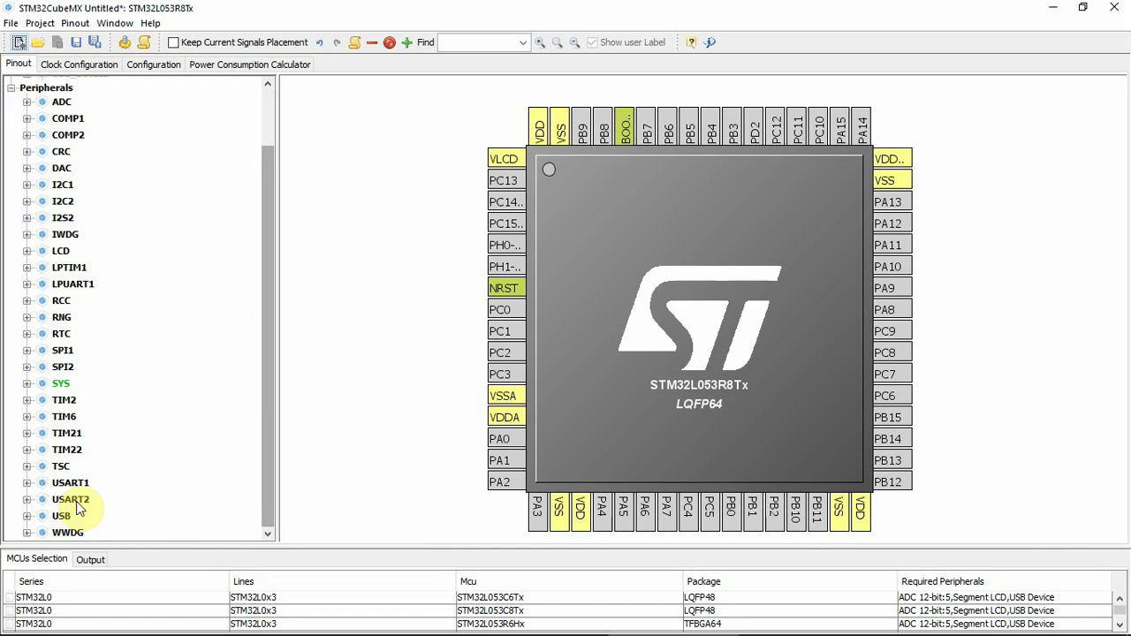
{"action": "left_click", "coordinate": [28, 516]}
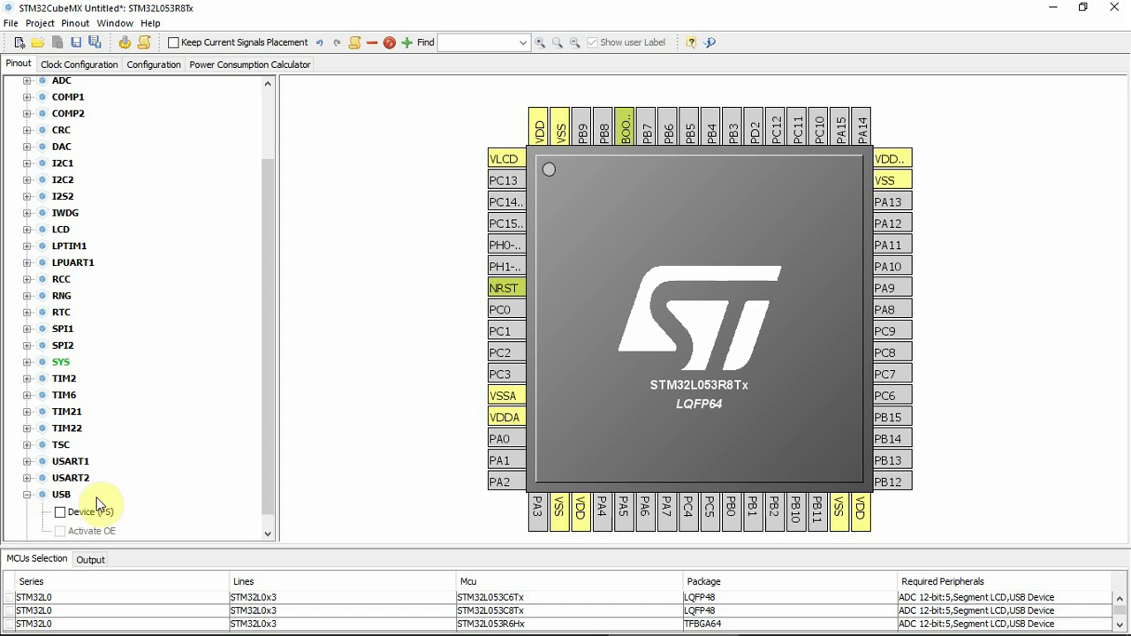
{"action": "left_click_drag", "start_coordinate": [272, 382], "coordinate": [272, 279]}
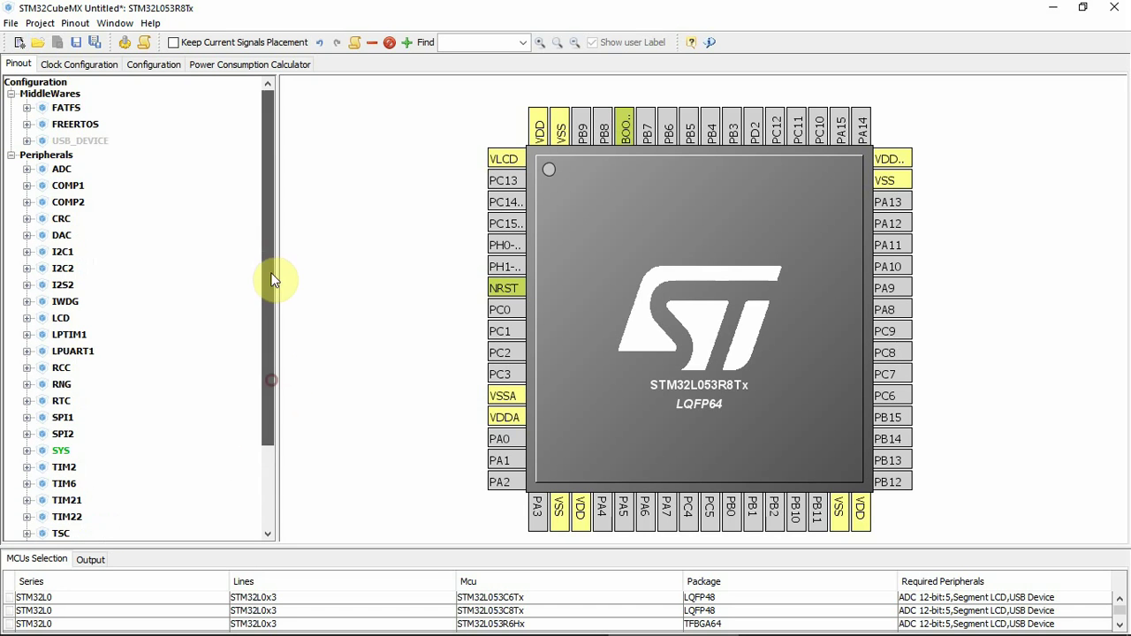
{"action": "mouse_move", "coordinate": [88, 145]}
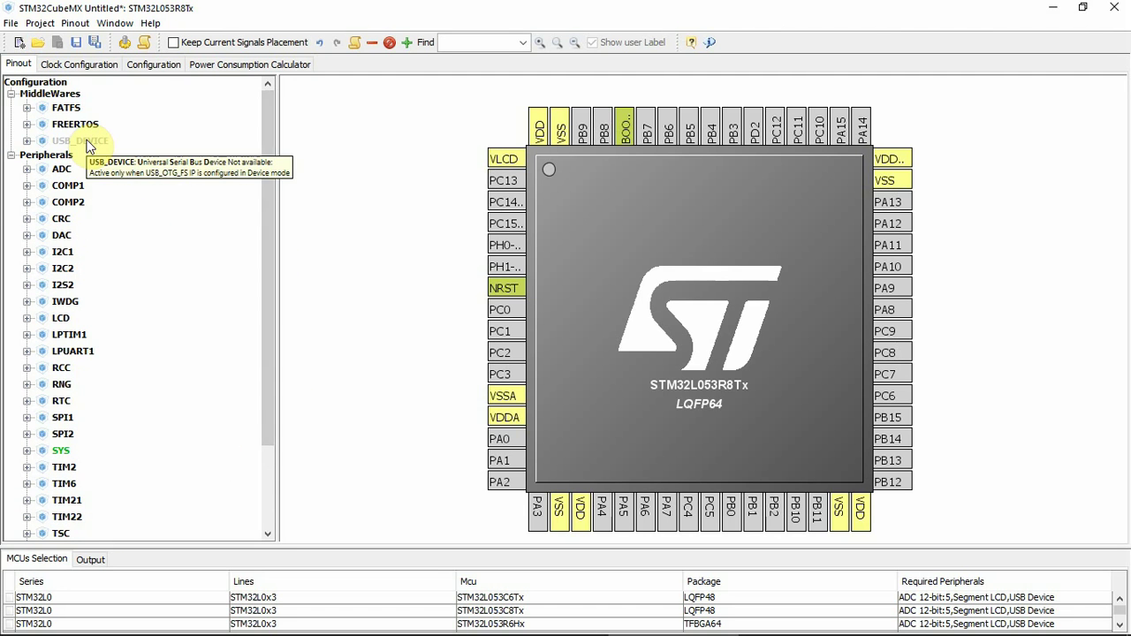
- Try enabling the FREERTOS middleware, look at the FATFS option, and disable FREERTOS again
{"action": "left_click", "coordinate": [28, 125]}
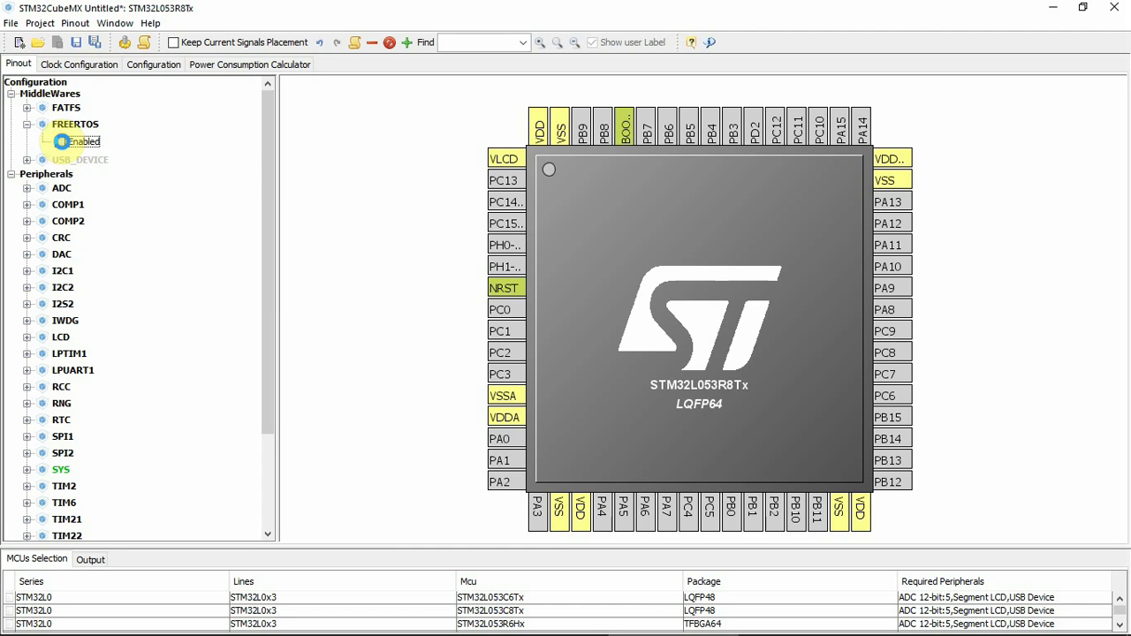
{"action": "left_click", "coordinate": [61, 142]}
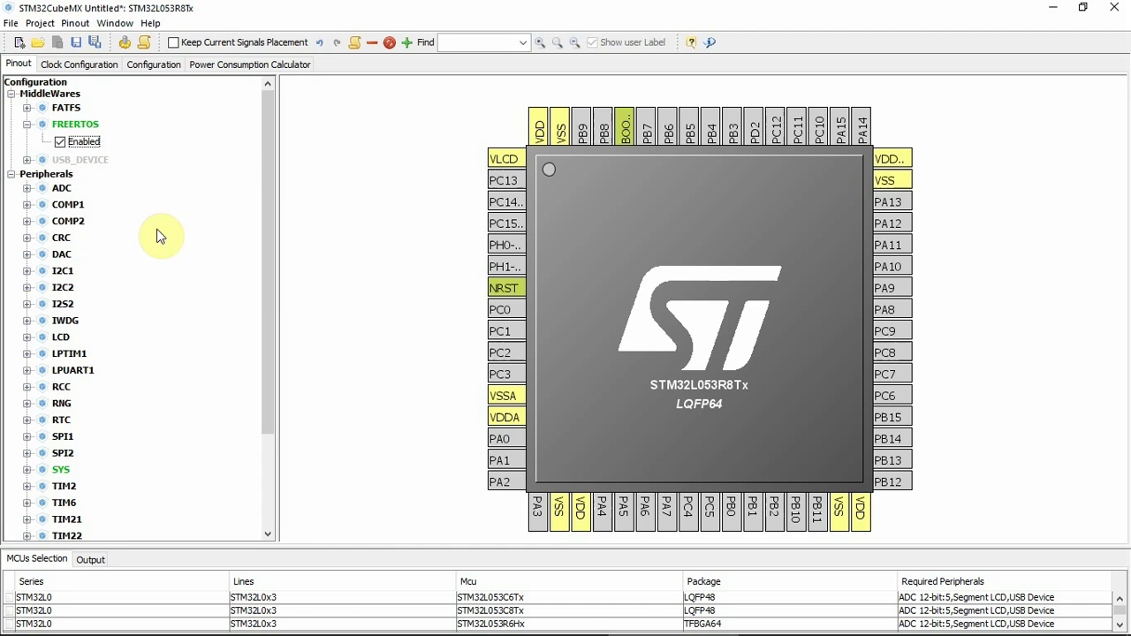
{"action": "left_click", "coordinate": [60, 142]}
{"action": "left_click", "coordinate": [27, 108]}
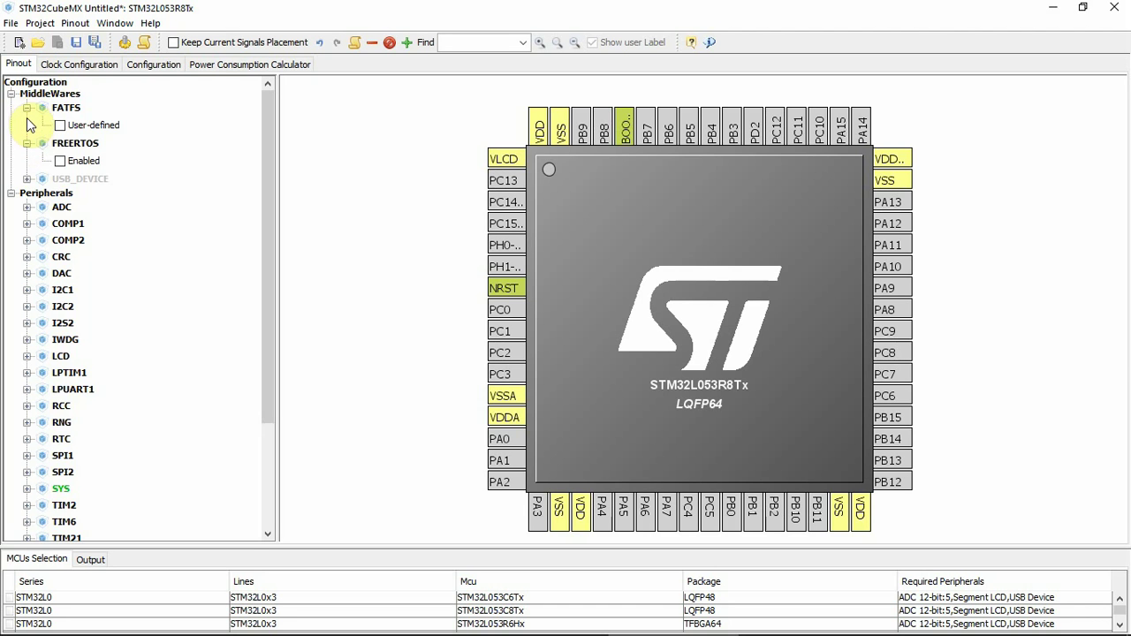
{"action": "left_click", "coordinate": [28, 108]}
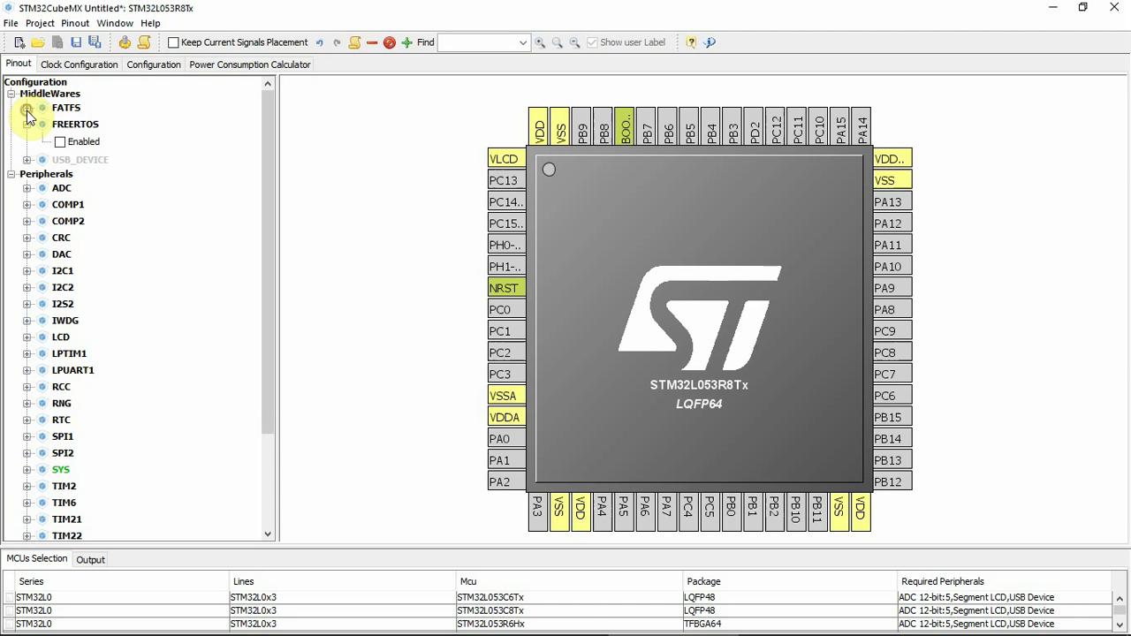
{"action": "left_click", "coordinate": [60, 144]}
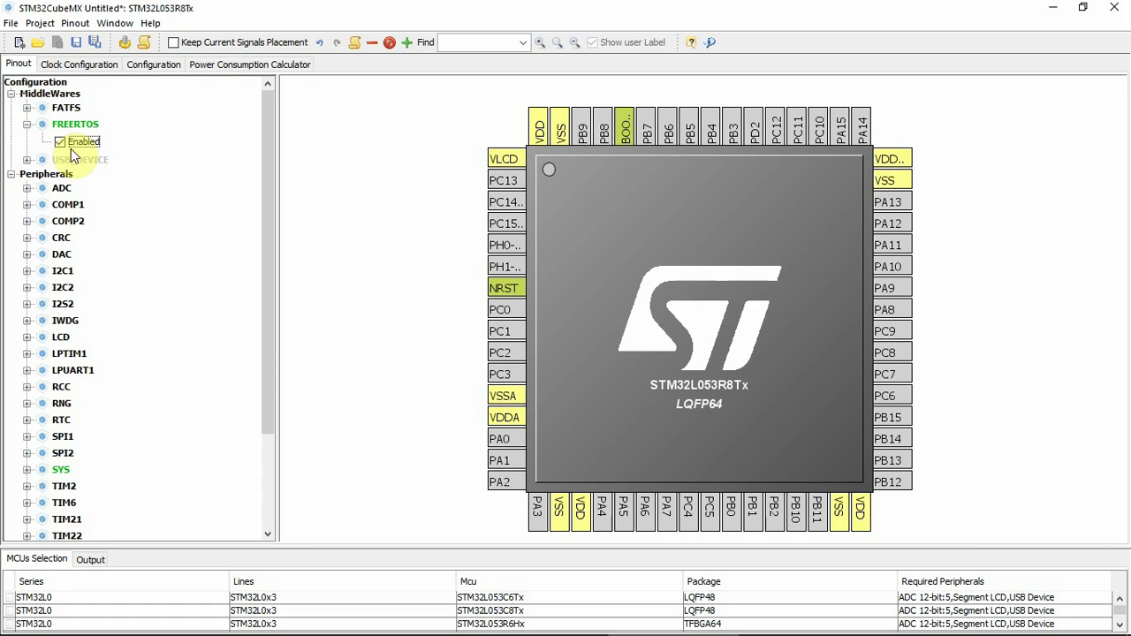
{"action": "left_click", "coordinate": [27, 124]}
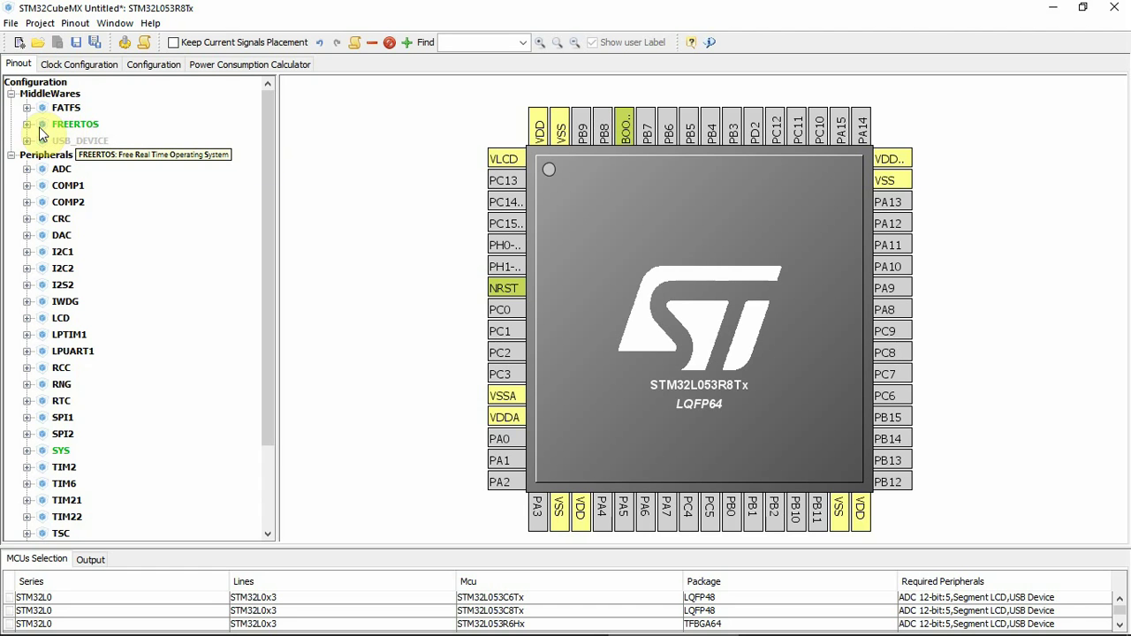
{"action": "left_click", "coordinate": [28, 125]}
{"action": "left_click", "coordinate": [28, 124]}
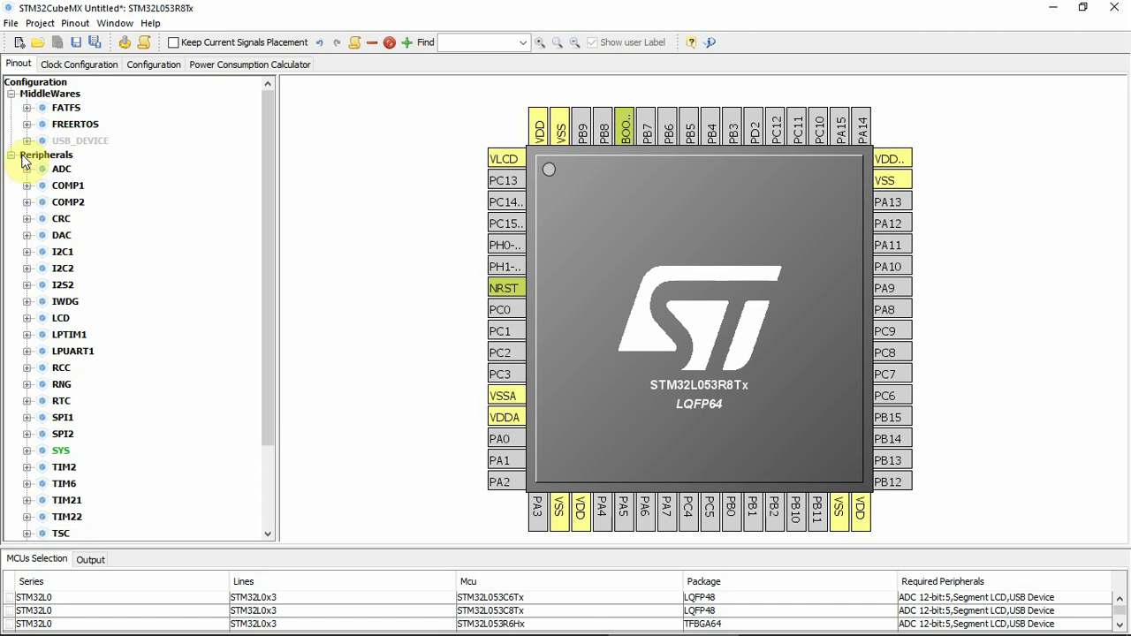
- Enable Device (FS) mode for the USB peripheral
{"action": "left_click", "coordinate": [266, 189]}
{"action": "left_click_drag", "start_coordinate": [266, 190], "coordinate": [276, 347]}
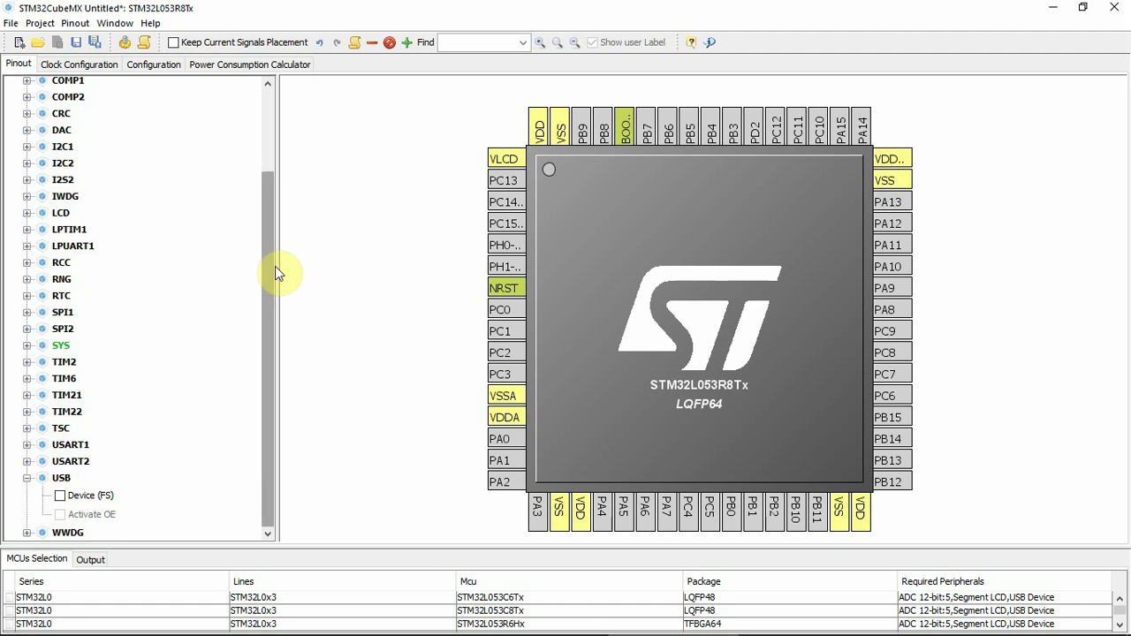
{"action": "left_click_drag", "start_coordinate": [275, 266], "coordinate": [267, 200]}
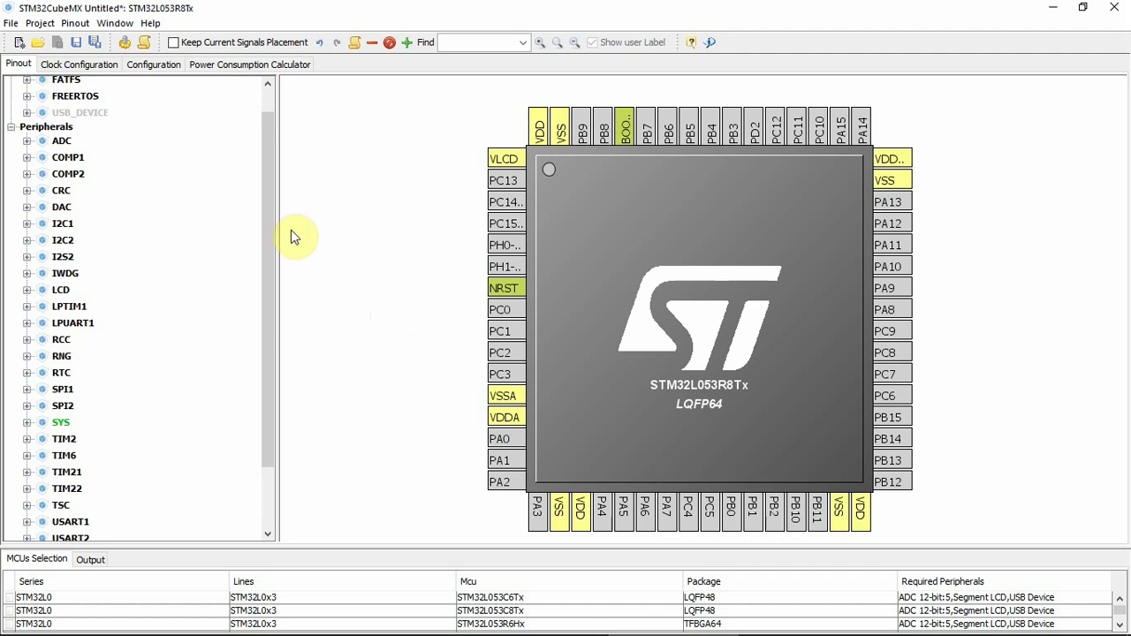
{"action": "left_click_drag", "start_coordinate": [270, 191], "coordinate": [261, 297]}
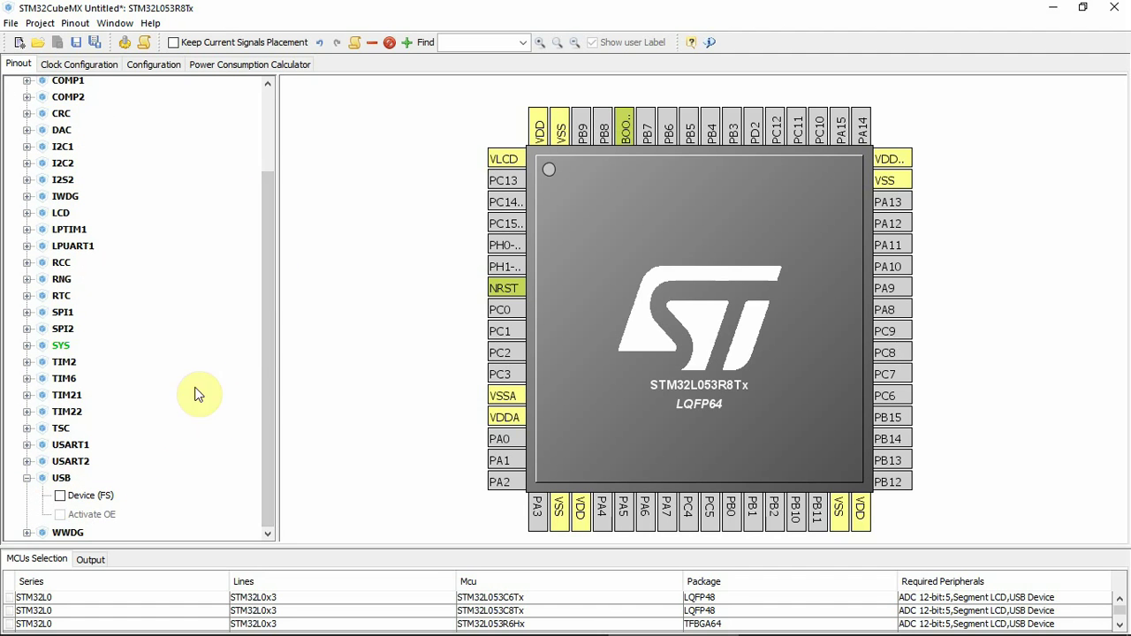
{"action": "left_click_drag", "start_coordinate": [266, 277], "coordinate": [257, 366]}
{"action": "left_click", "coordinate": [60, 498]}
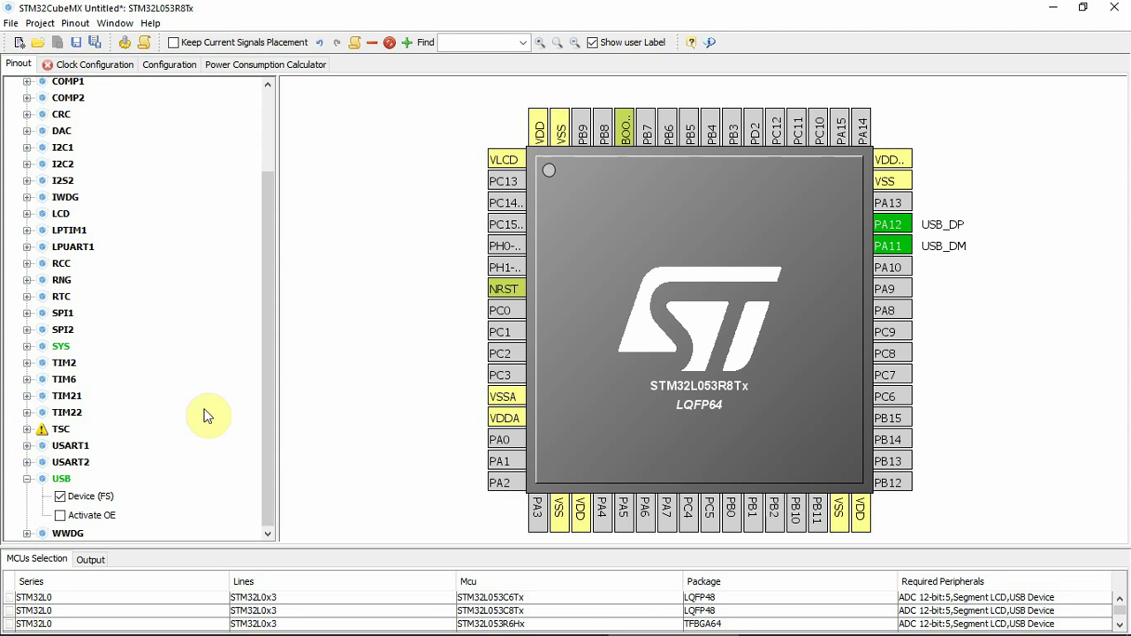
- Expand the TSC peripheral and its Group 4 to examine which touch-sensing channels are in conflict
{"action": "left_click", "coordinate": [27, 432]}
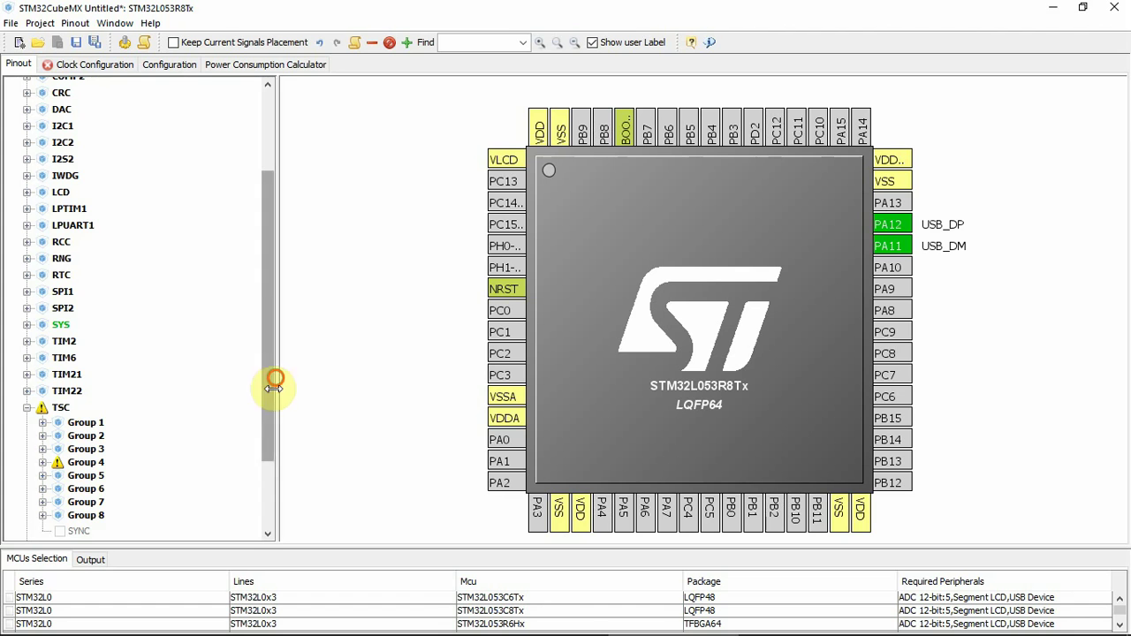
{"action": "left_click_drag", "start_coordinate": [275, 427], "coordinate": [285, 487]}
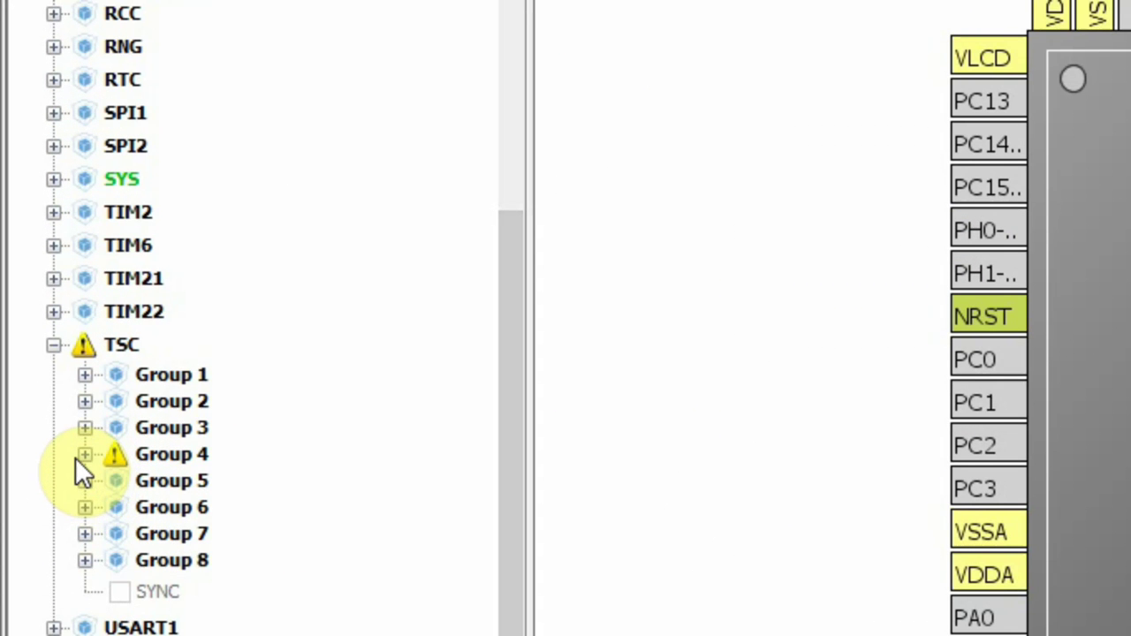
{"action": "left_click", "coordinate": [76, 458]}
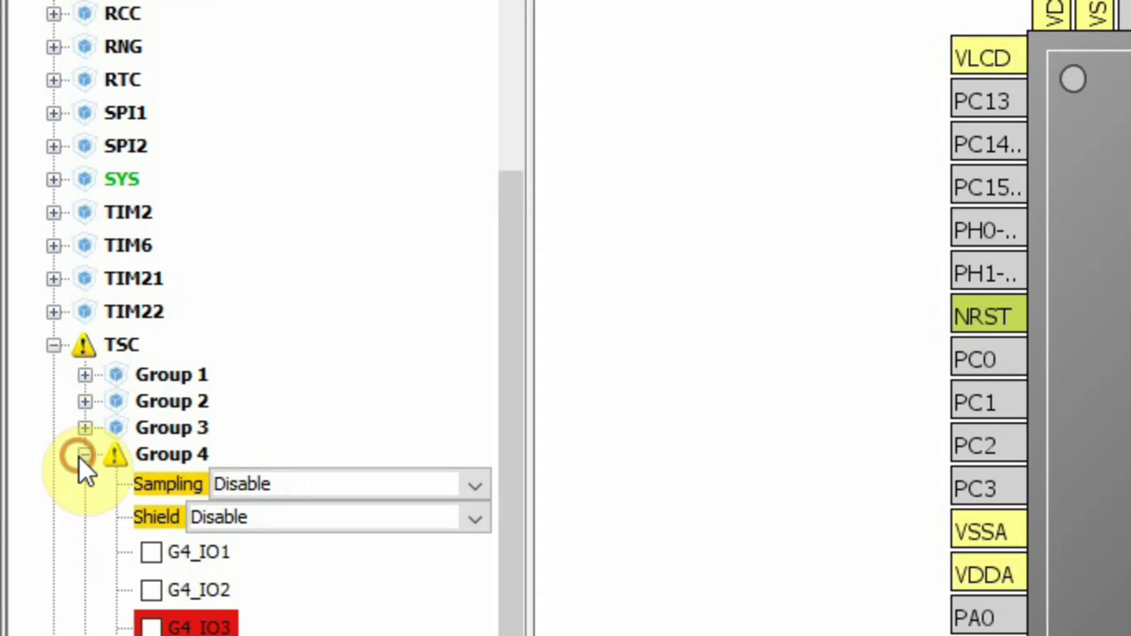
{"action": "left_click_drag", "start_coordinate": [515, 412], "coordinate": [518, 474]}
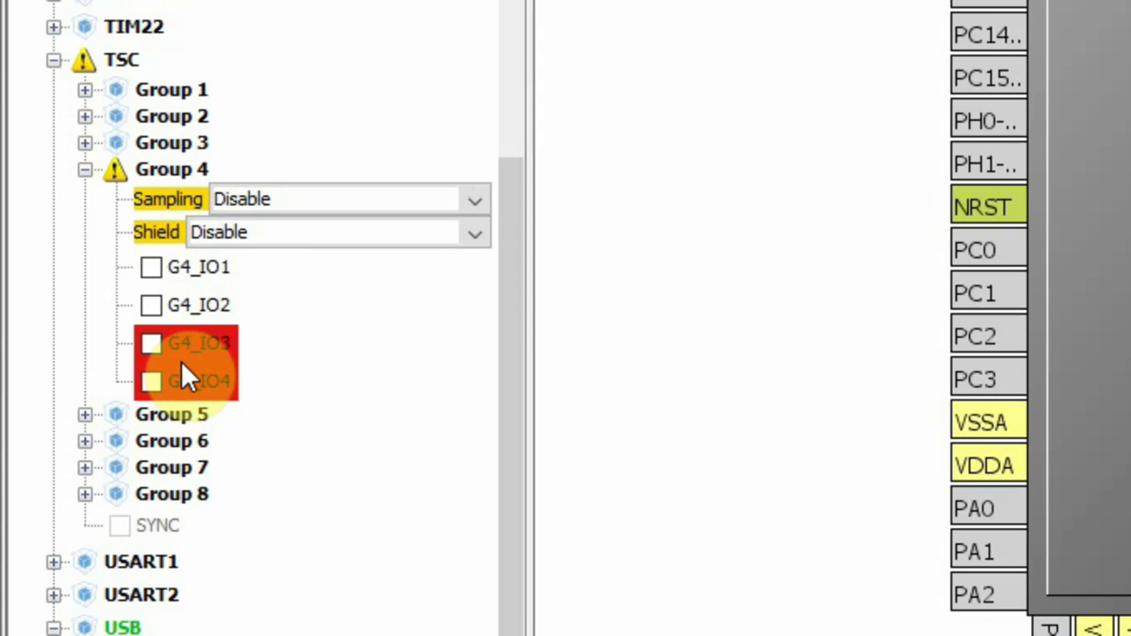
{"action": "mouse_move", "coordinate": [149, 346]}
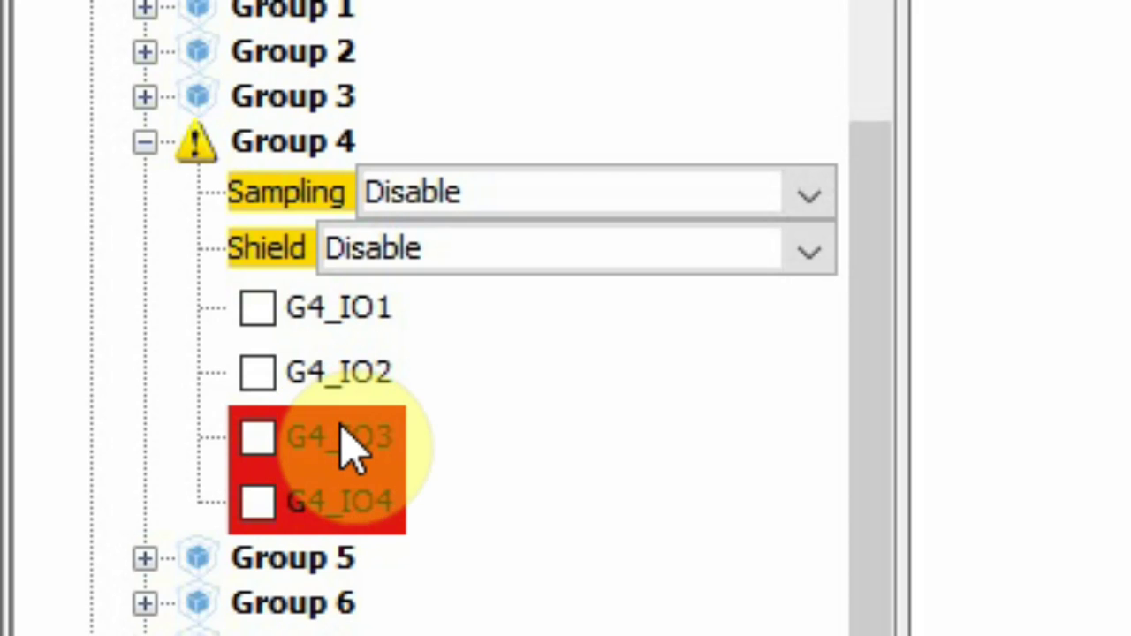
{"action": "mouse_move", "coordinate": [352, 448]}
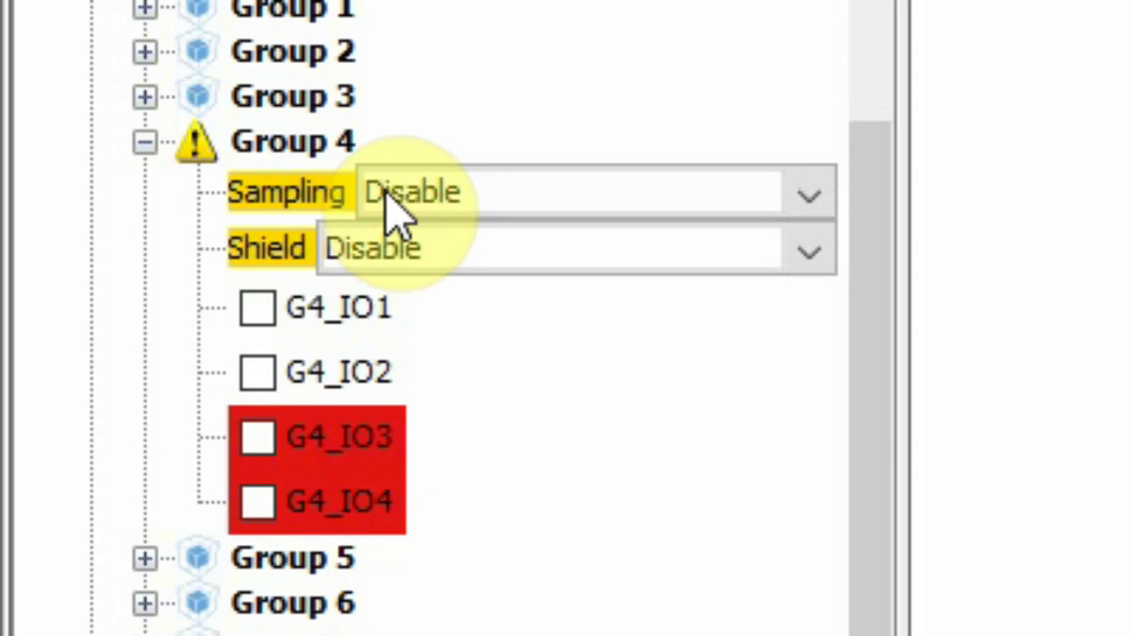
- Check the Sampling and Shield options offered for TSC Group 4, leave both unchanged and collapse TSC
{"action": "left_click", "coordinate": [443, 184]}
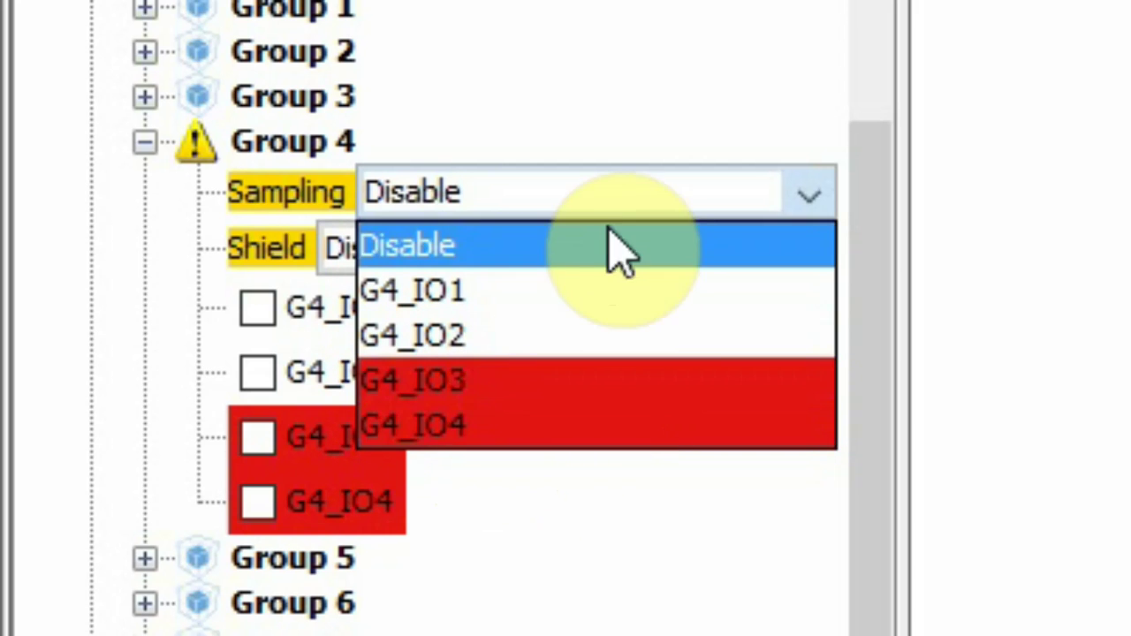
{"action": "left_click", "coordinate": [598, 189]}
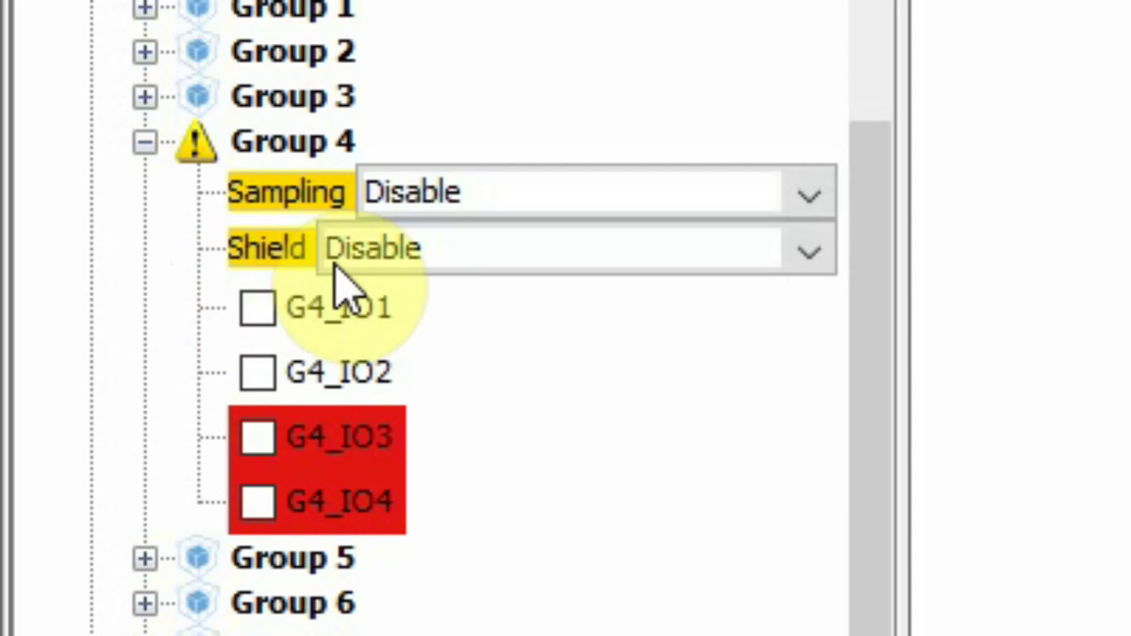
{"action": "left_click", "coordinate": [483, 269]}
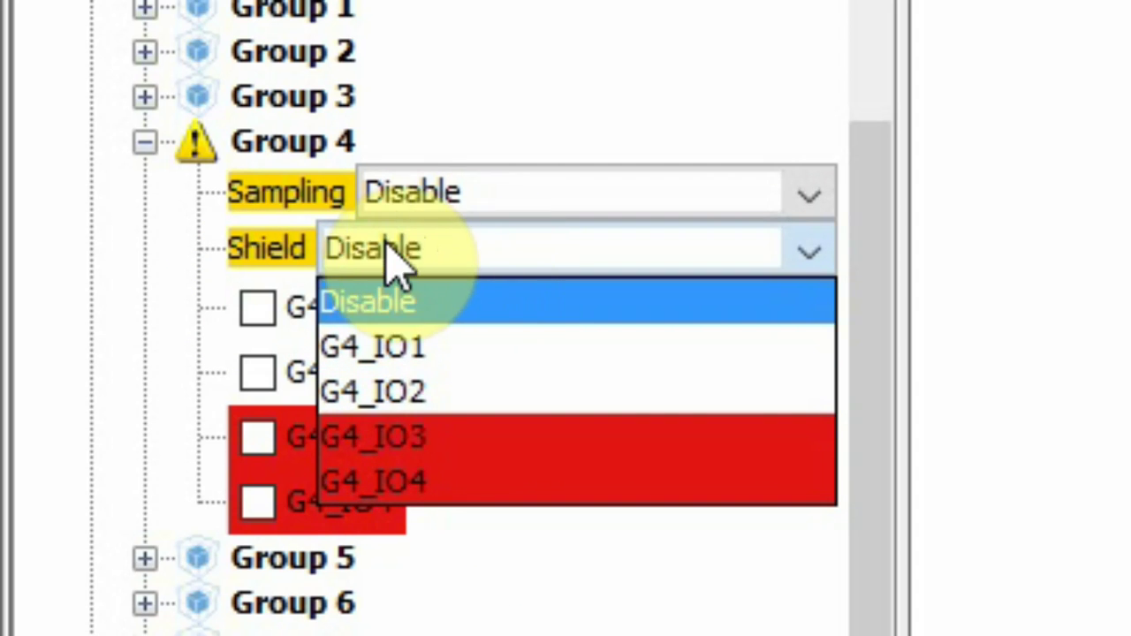
{"action": "left_click", "coordinate": [388, 252]}
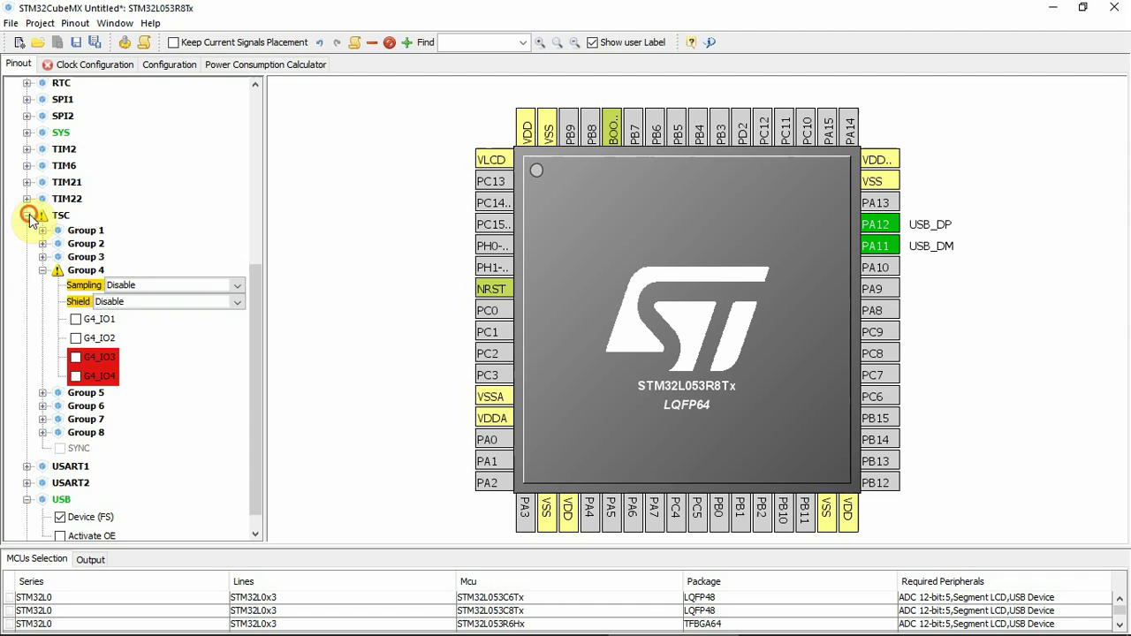
{"action": "left_click", "coordinate": [49, 15]}
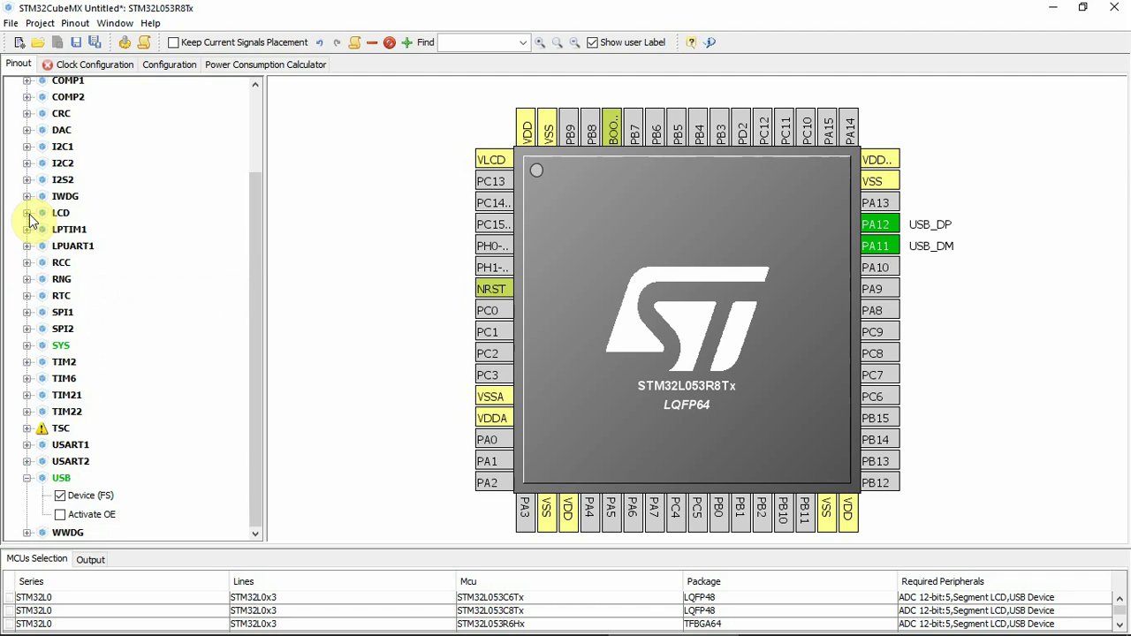
- Set the LPUART1 peripheral to Asynchronous mode and bring its assigned pins on the chip into view
{"action": "left_click_drag", "start_coordinate": [252, 305], "coordinate": [254, 287]}
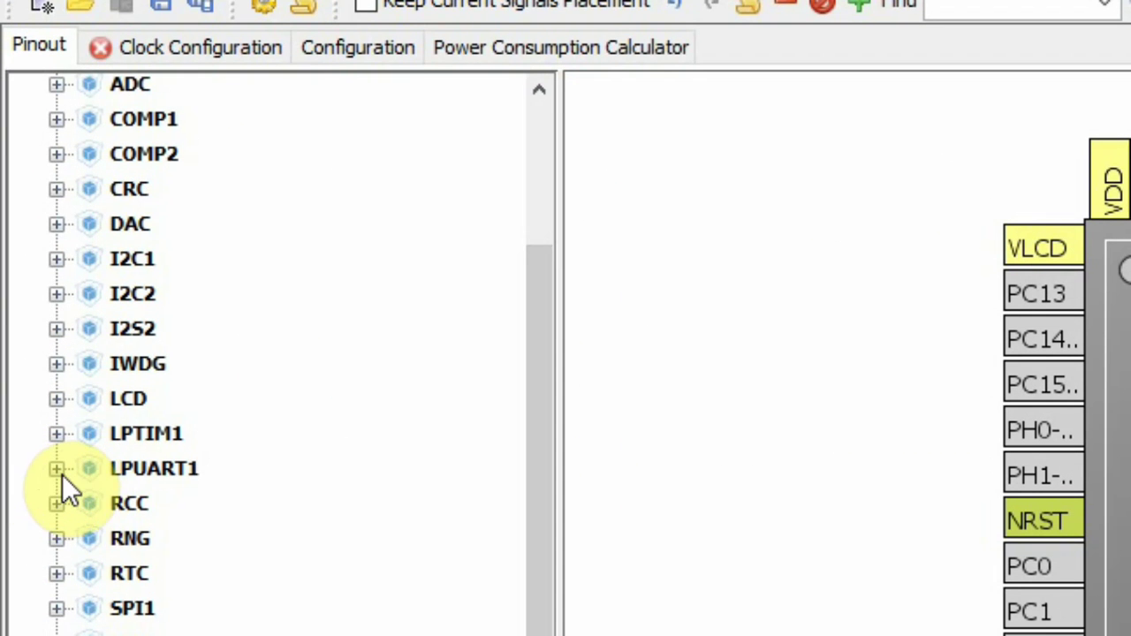
{"action": "left_click", "coordinate": [31, 308]}
{"action": "left_click", "coordinate": [238, 503]}
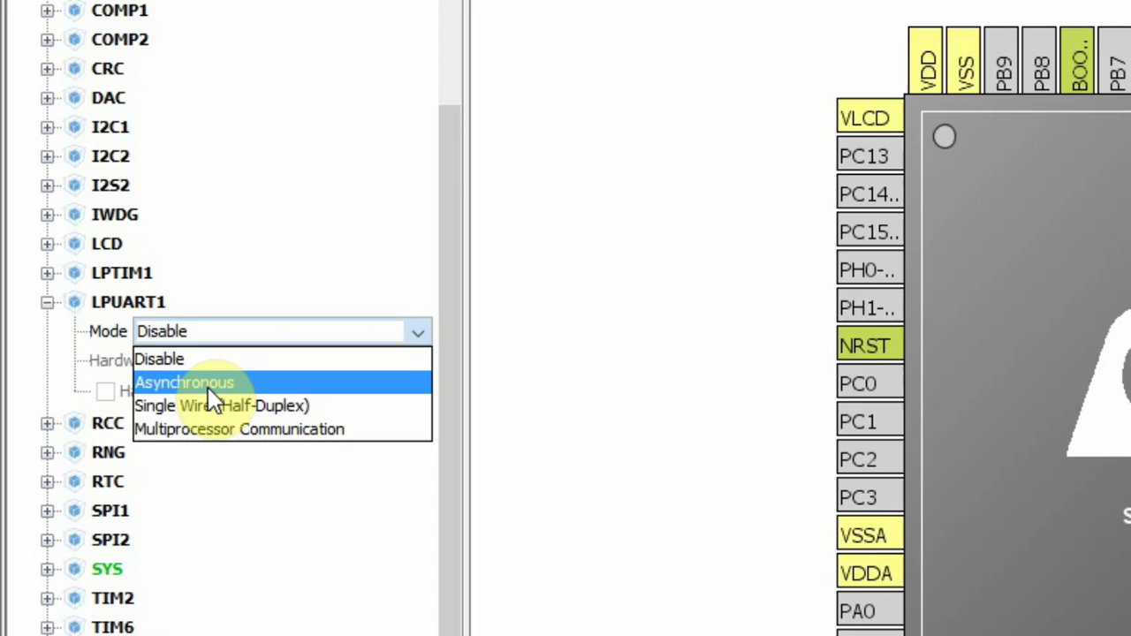
{"action": "left_click", "coordinate": [249, 464]}
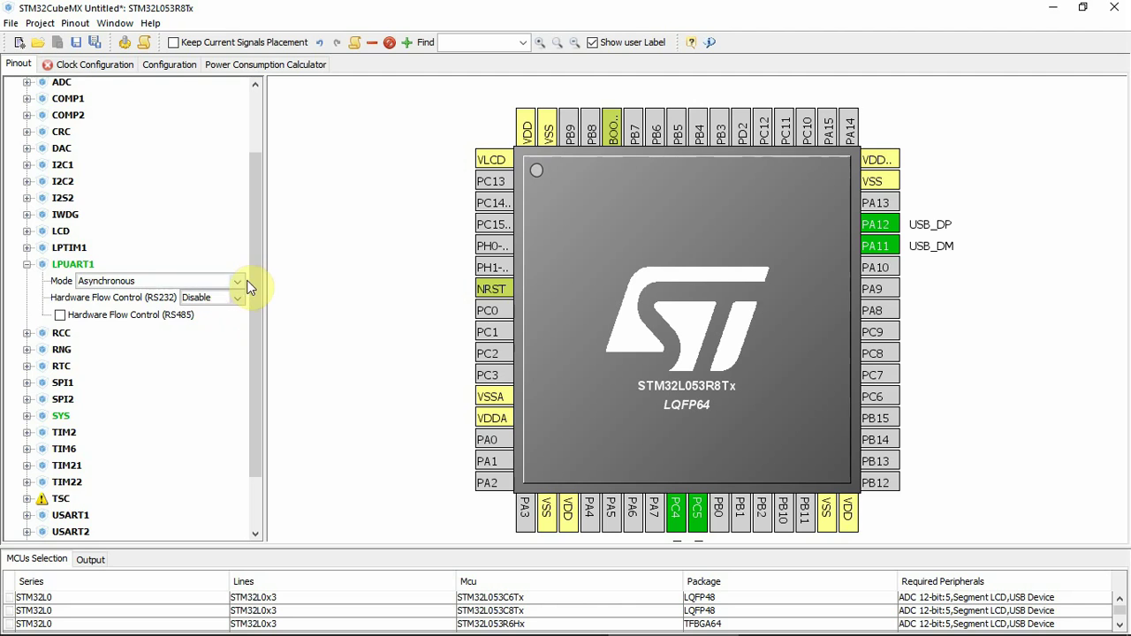
{"action": "scroll", "coordinate": [250, 300], "scroll_direction": "down", "scroll_amount": 2}
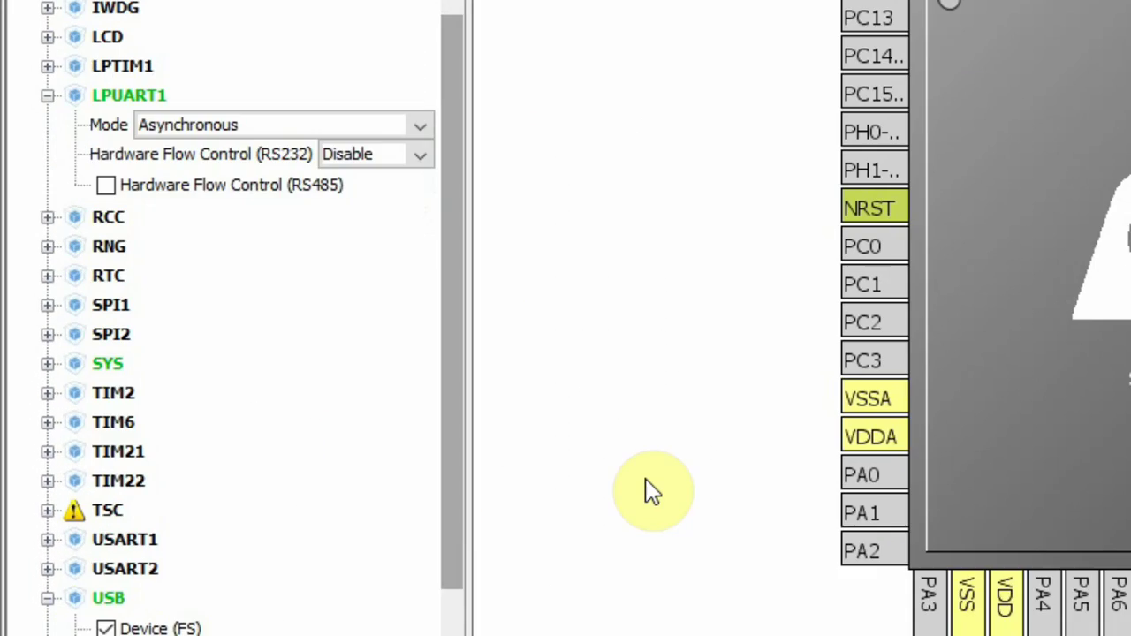
{"action": "mouse_move", "coordinate": [704, 502]}
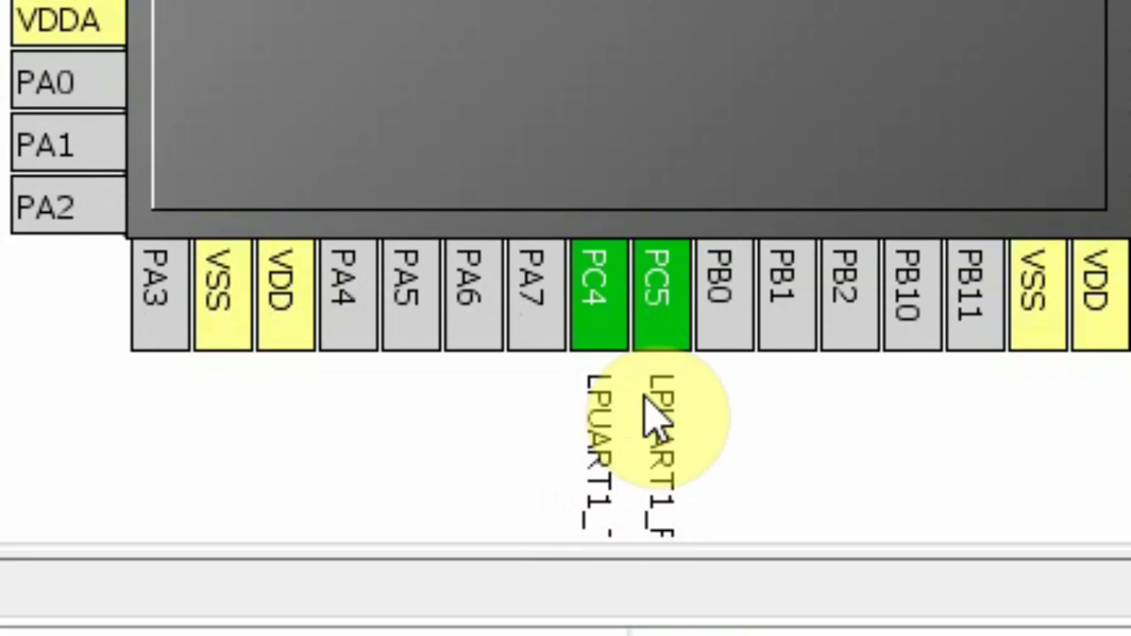
{"action": "left_click", "coordinate": [834, 166]}
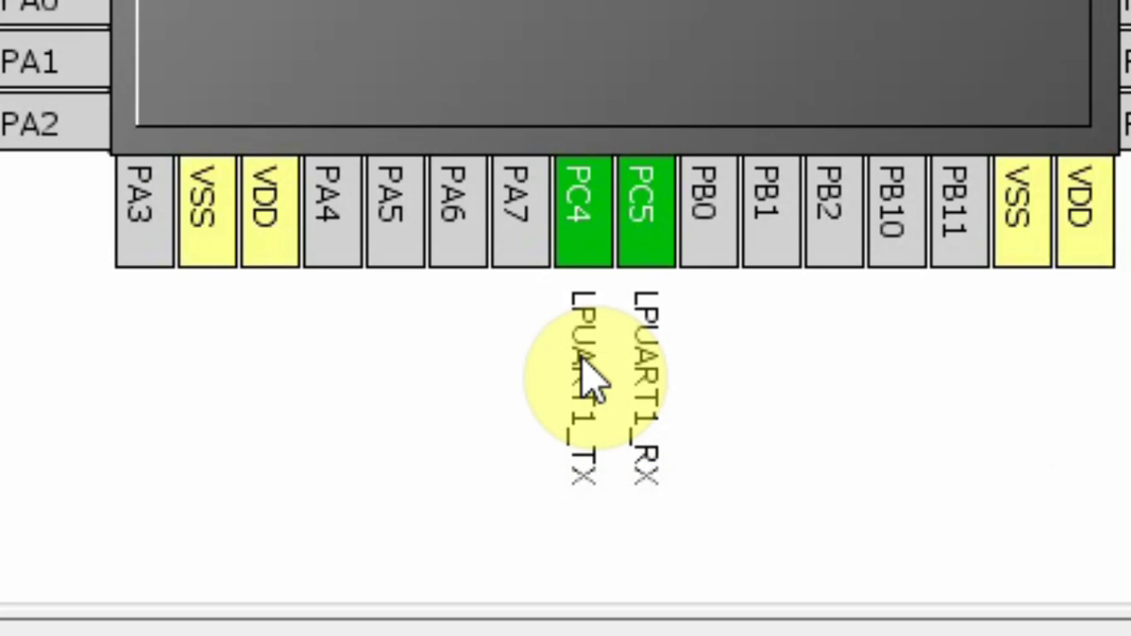
- Give the LPUART1_TX pin PC4 the user label GPS_TX
{"action": "mouse_move", "coordinate": [588, 281]}
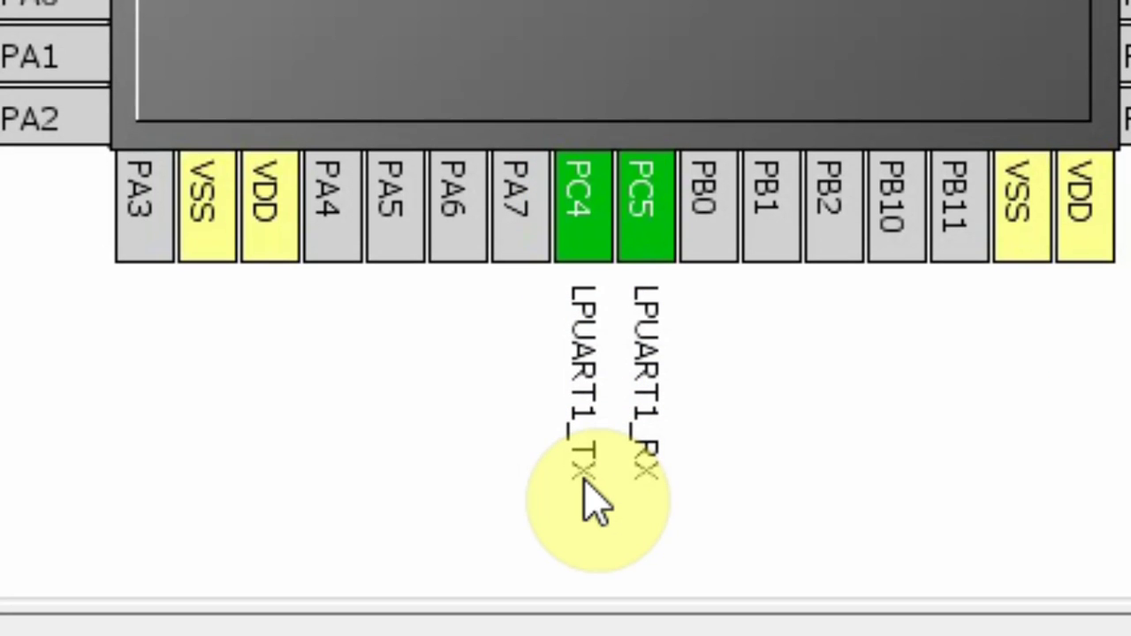
{"action": "mouse_move", "coordinate": [594, 269]}
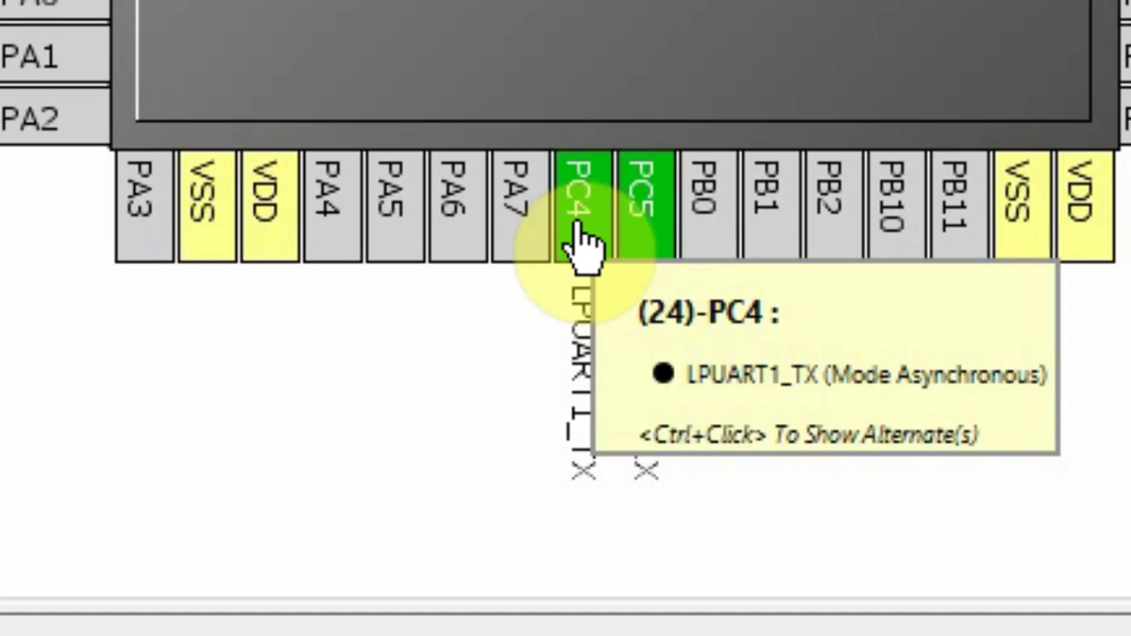
{"action": "right_click", "coordinate": [583, 240]}
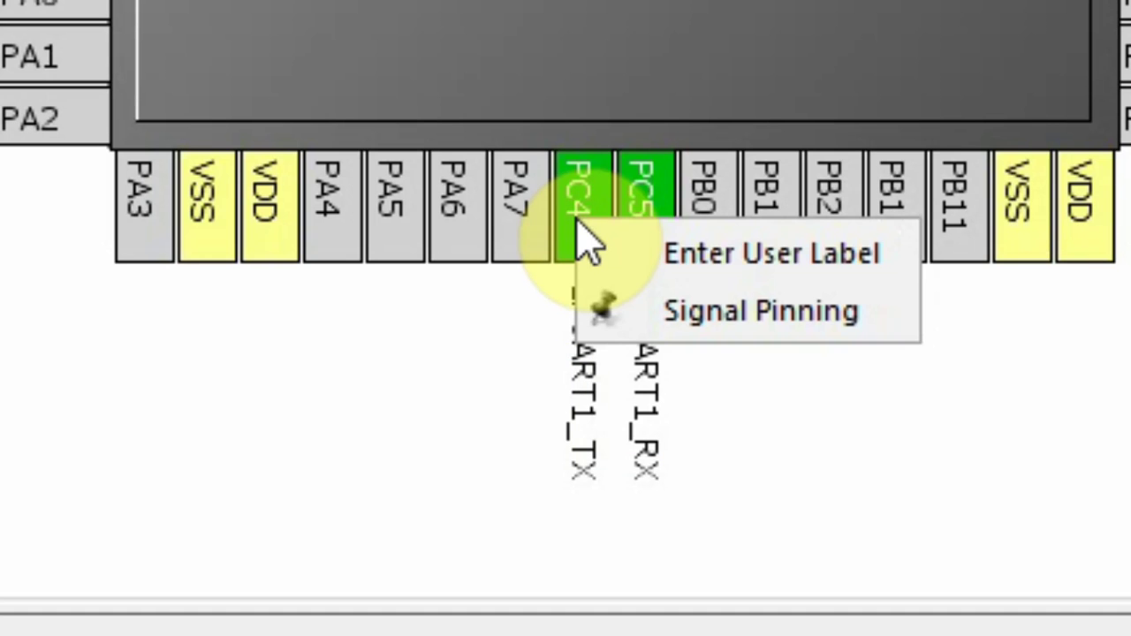
{"action": "left_click", "coordinate": [669, 262]}
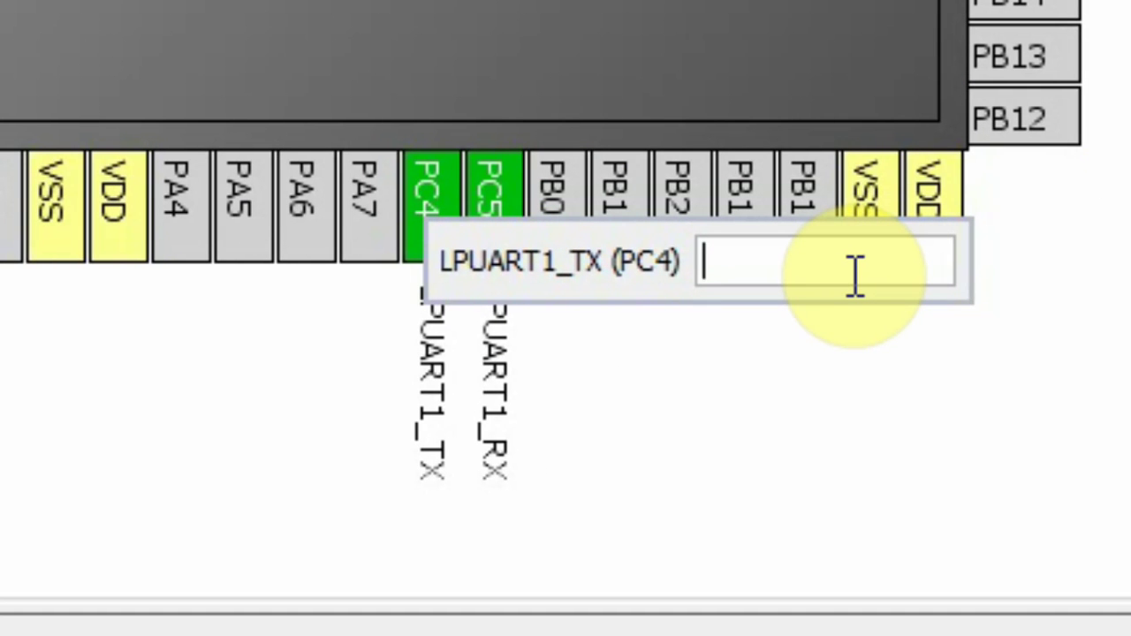
{"action": "type", "text": "GPS"}
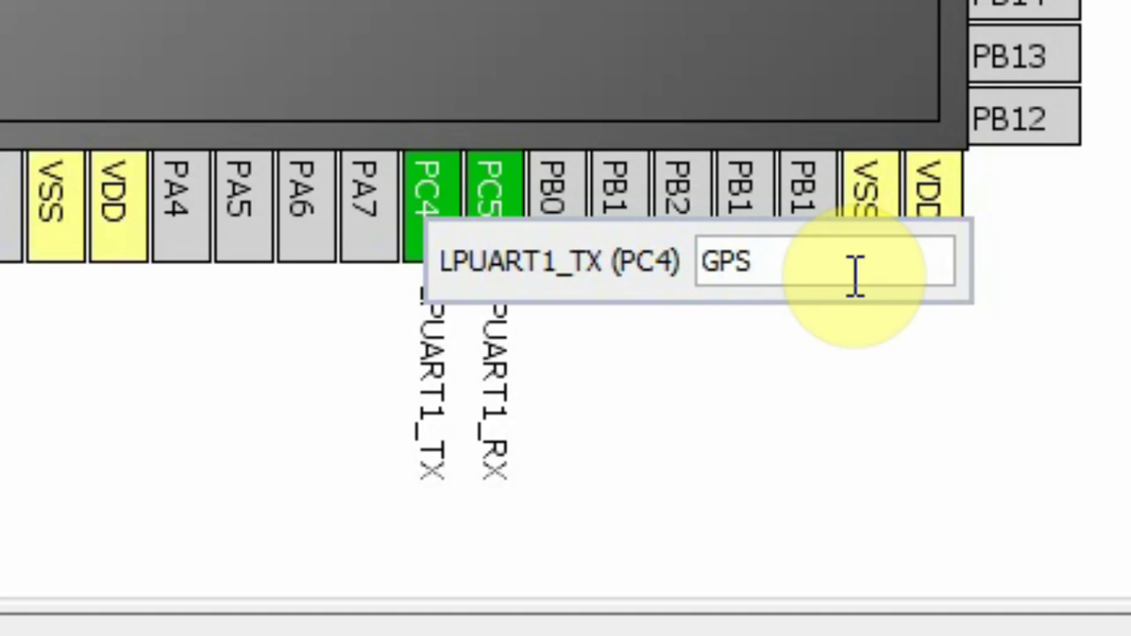
{"action": "type", "text": "_TX"}
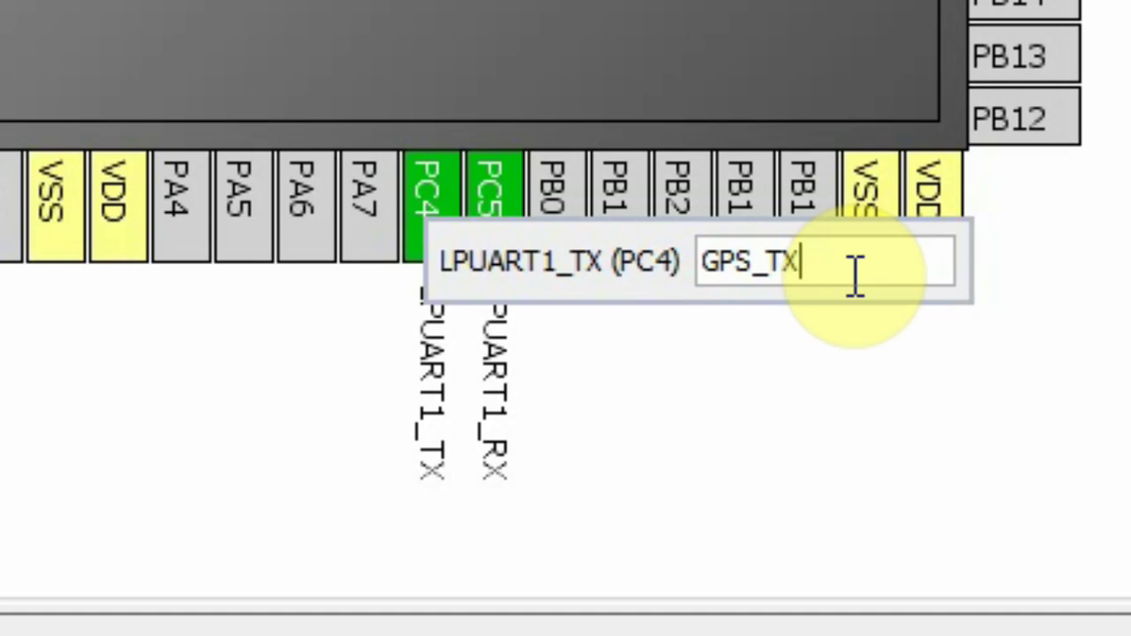
{"action": "key", "text": "Return"}
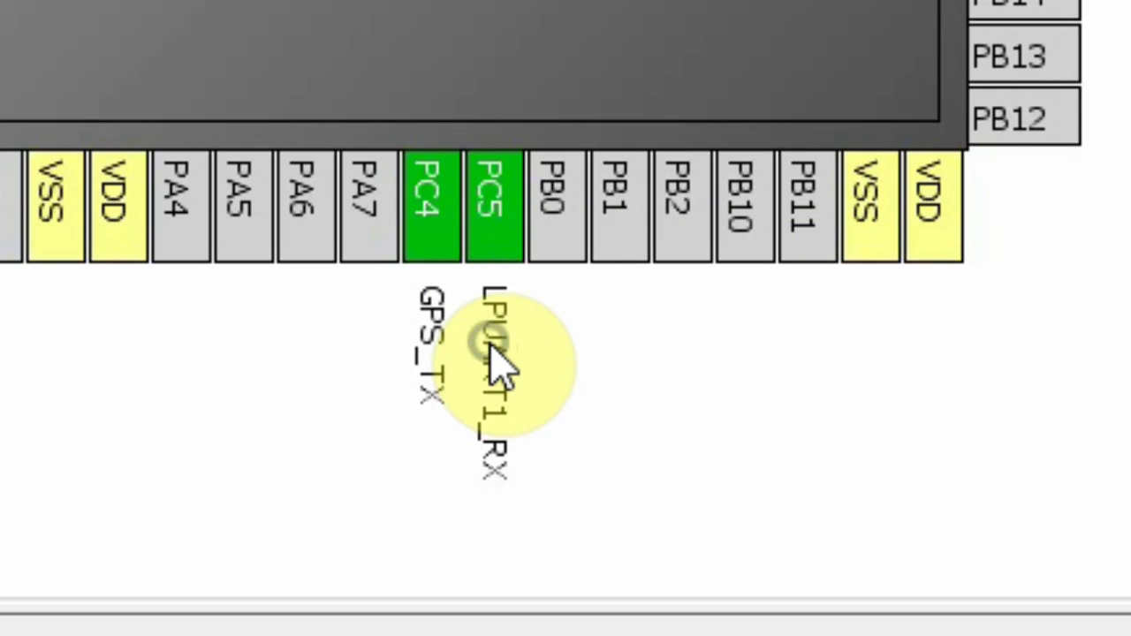
- Give the LPUART1_RX pin PC5 the user label GPS_RX
{"action": "mouse_move", "coordinate": [517, 247]}
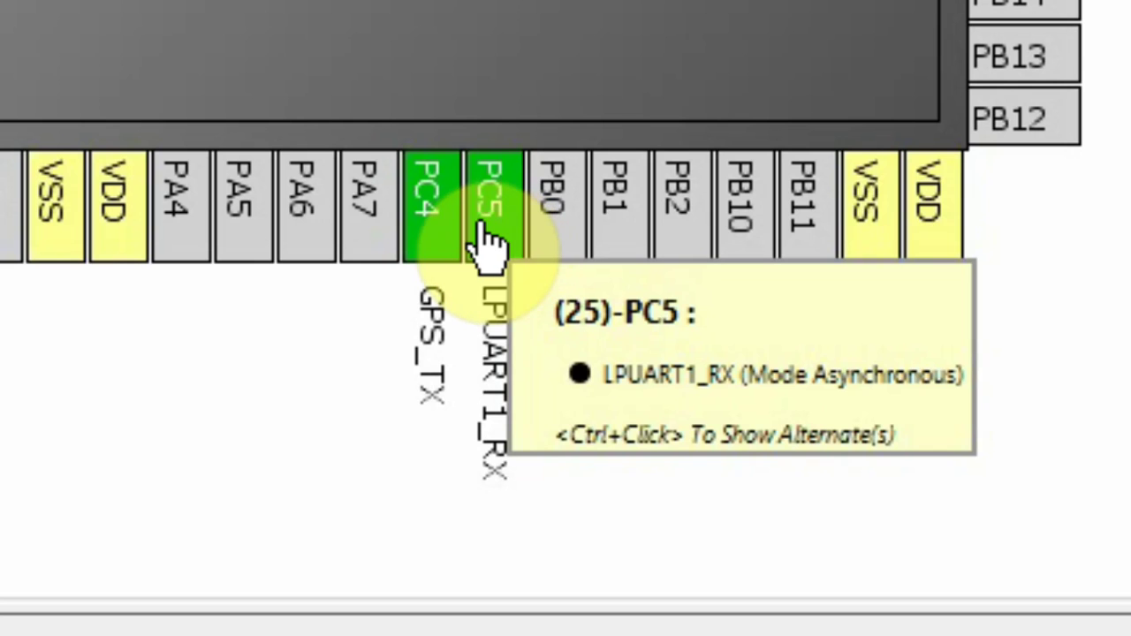
{"action": "right_click", "coordinate": [491, 209]}
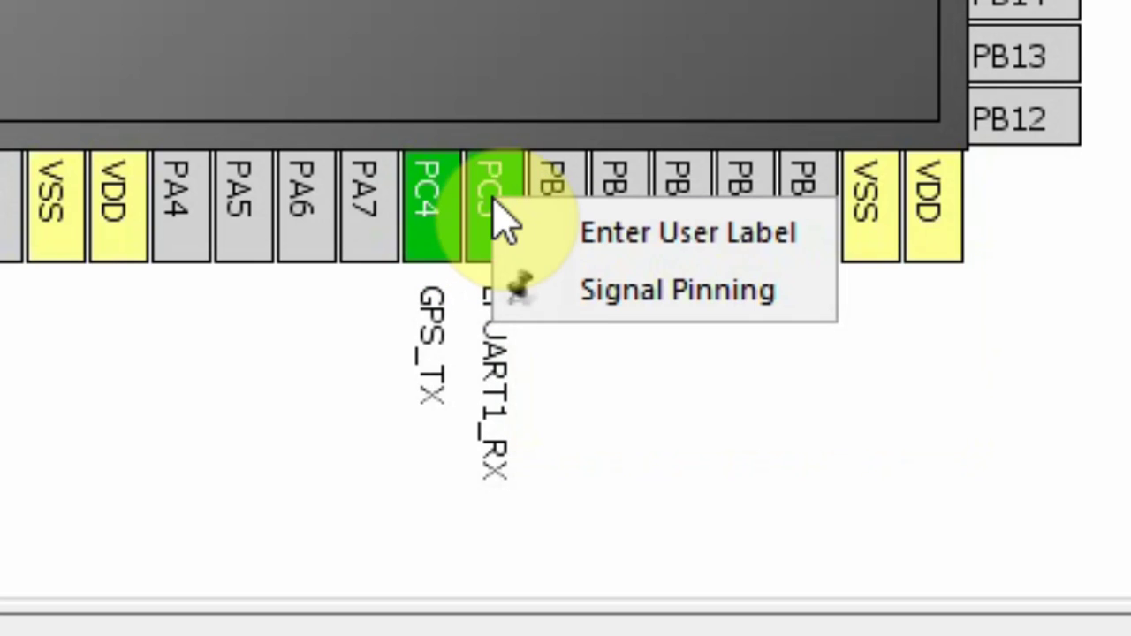
{"action": "left_click", "coordinate": [570, 237]}
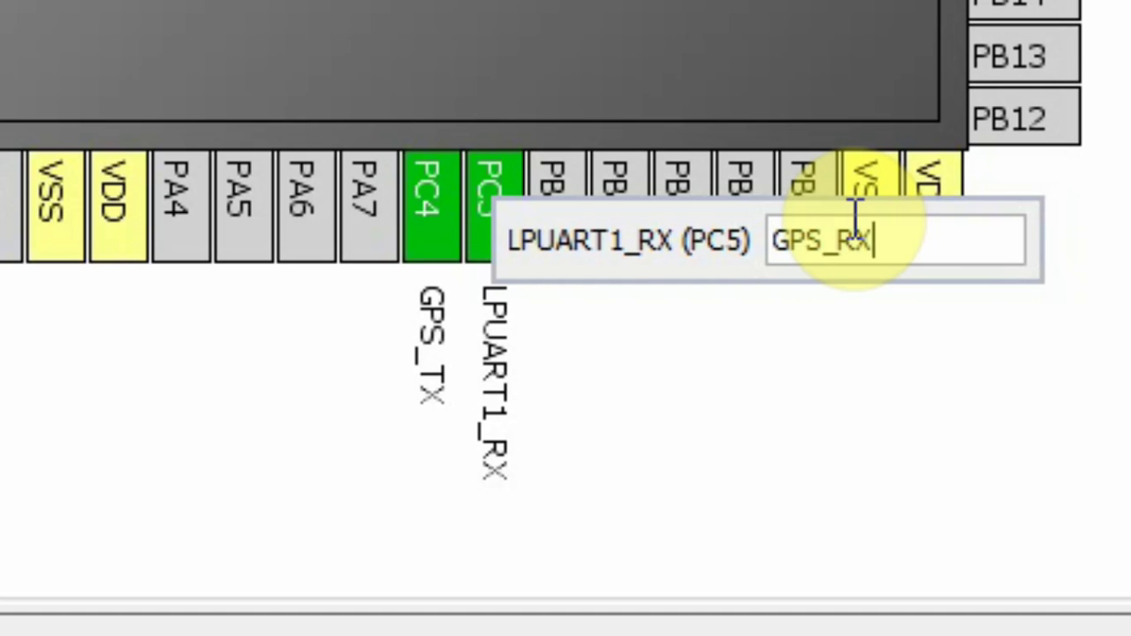
{"action": "type", "text": "GPS_RX"}
{"action": "key", "text": "Return"}
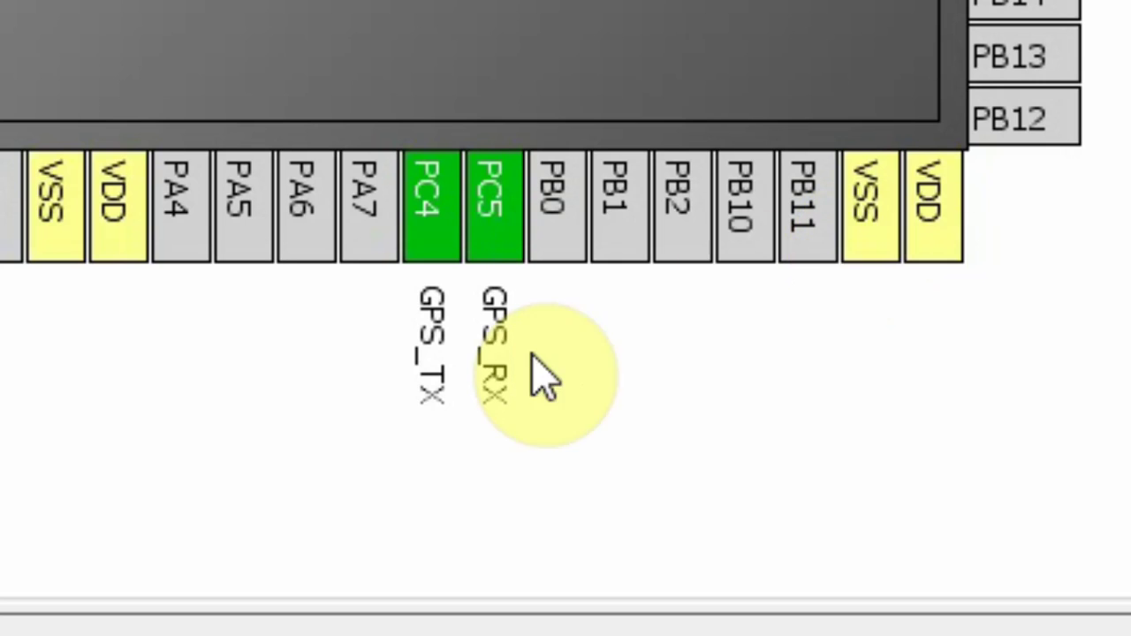
{"action": "scroll", "coordinate": [482, 389], "scroll_direction": "down", "scroll_amount": 1}
{"action": "scroll", "coordinate": [487, 353], "scroll_direction": "up", "scroll_amount": 1}
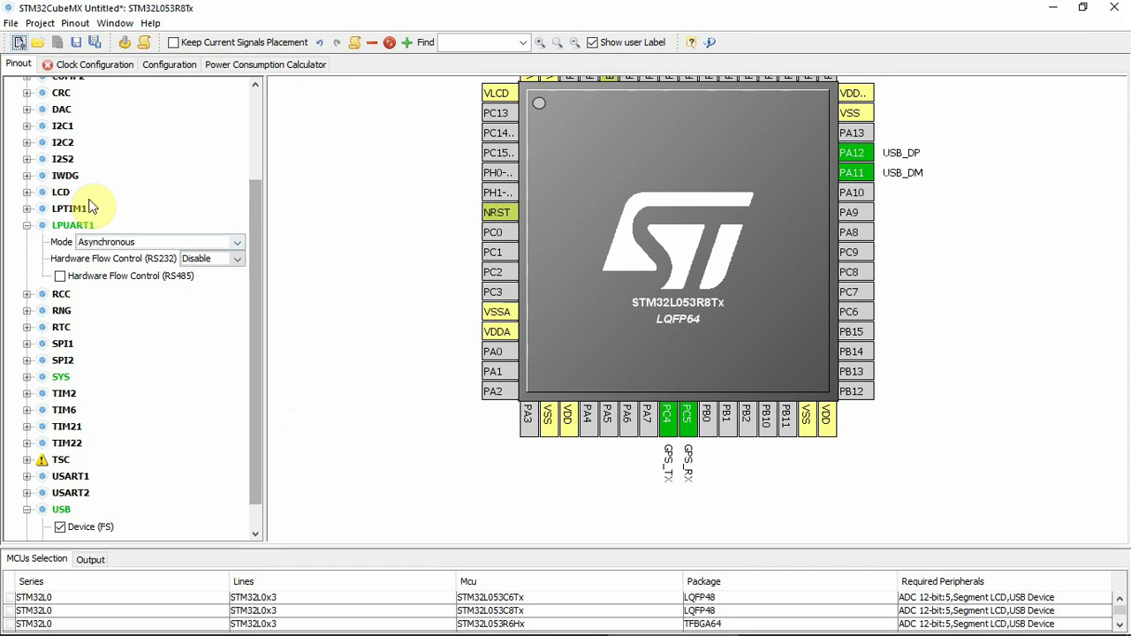
- Collapse LPUART1, enable Serial Wire Debug (SWD) under the SYS peripheral and view its pins on the chip
{"action": "left_click", "coordinate": [26, 226]}
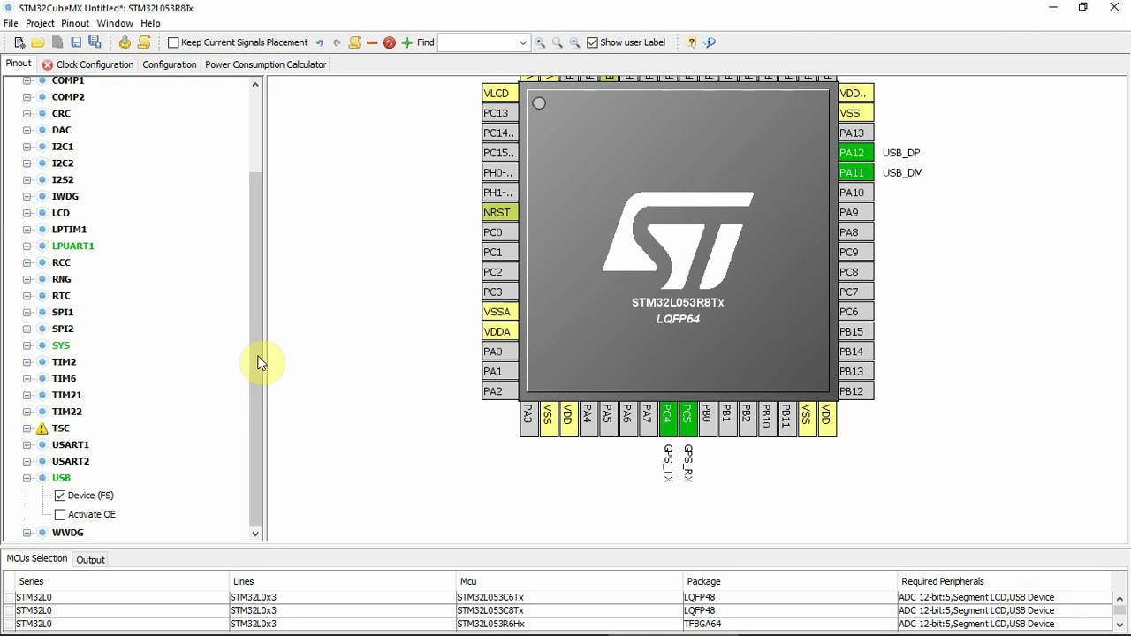
{"action": "mouse_move", "coordinate": [259, 348]}
{"action": "left_mouse_down"}
{"action": "mouse_move", "coordinate": [260, 256]}
{"action": "mouse_move", "coordinate": [250, 367]}
{"action": "left_mouse_up"}
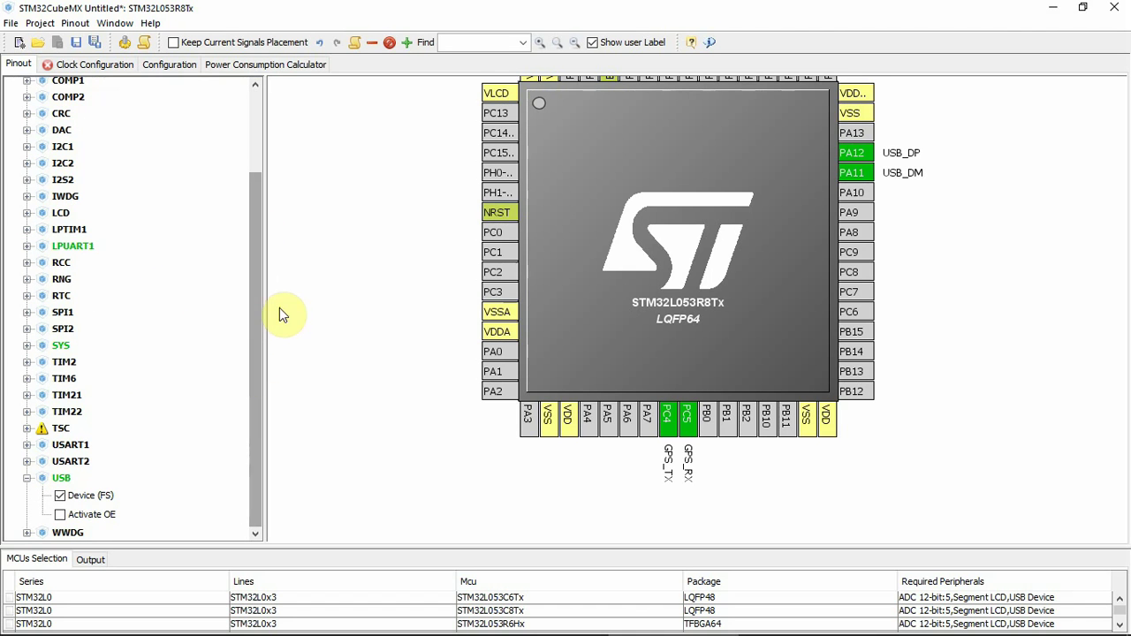
{"action": "left_click", "coordinate": [27, 346]}
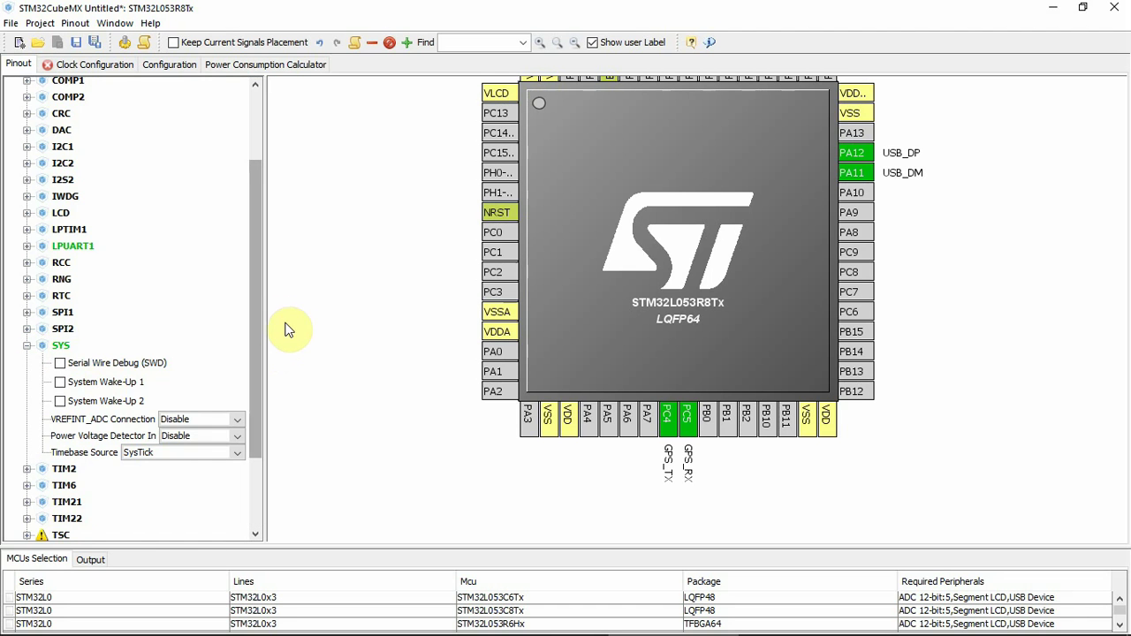
{"action": "left_click_drag", "start_coordinate": [257, 303], "coordinate": [253, 370]}
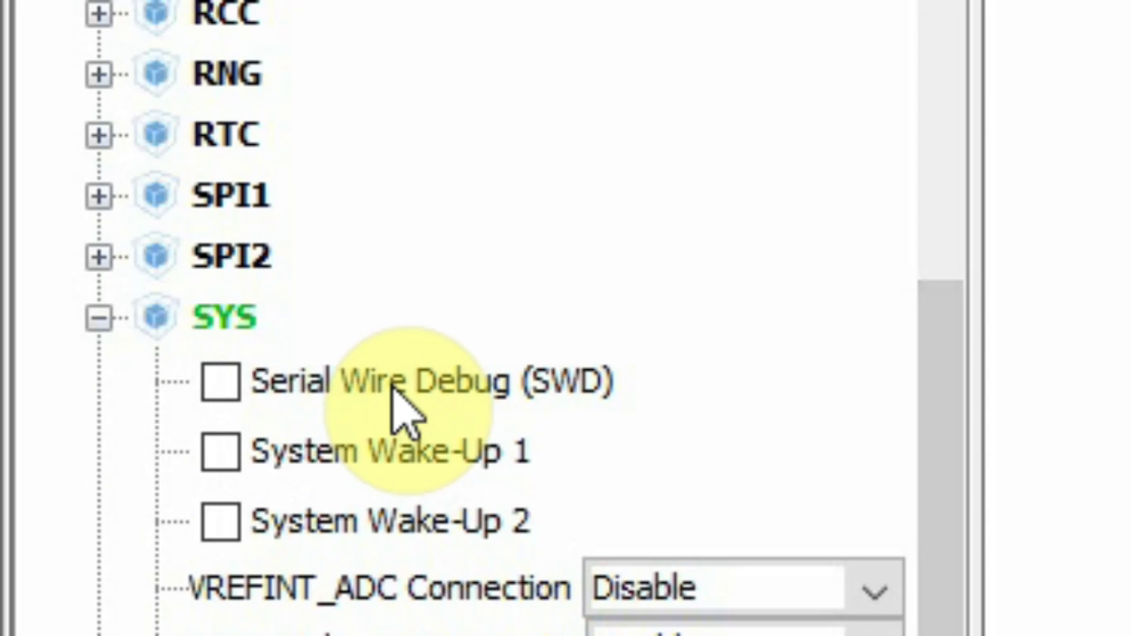
{"action": "left_click", "coordinate": [231, 396]}
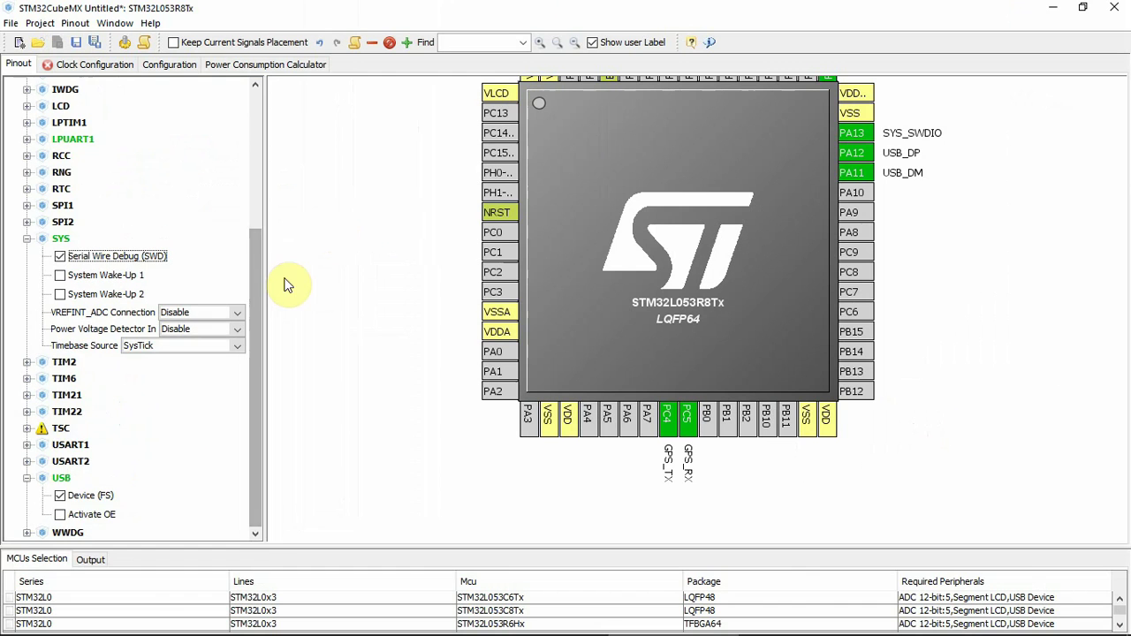
{"action": "left_click_drag", "start_coordinate": [259, 285], "coordinate": [259, 249]}
{"action": "left_click_drag", "start_coordinate": [725, 230], "coordinate": [715, 330]}
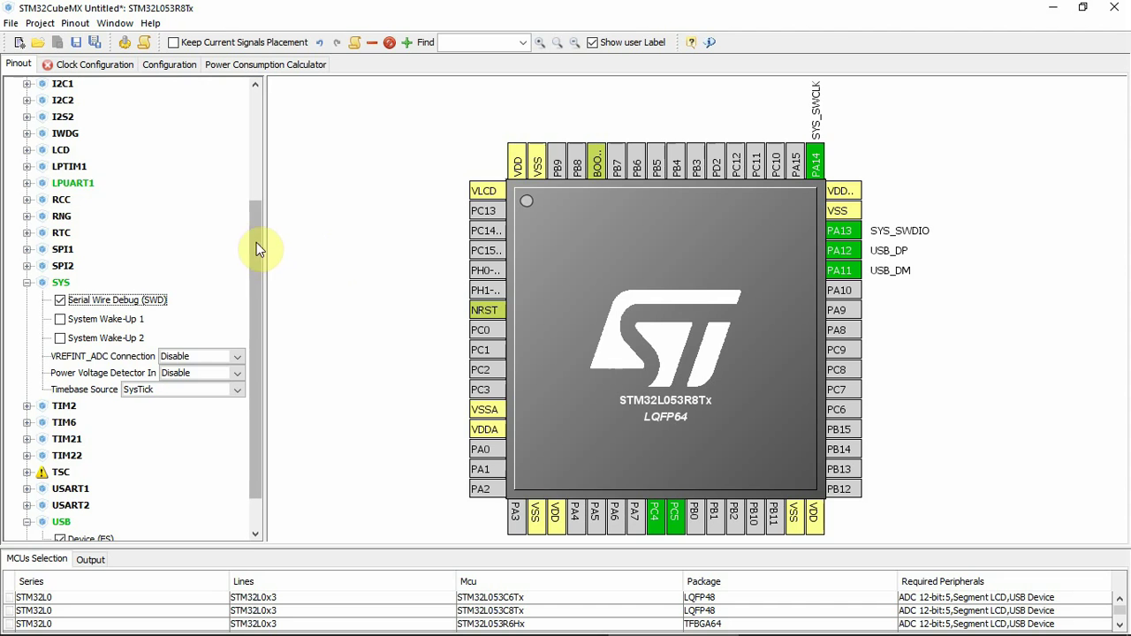
- Try System Wake-Up 1 and System Wake-Up 2 under SYS to see their pins, and switch both off again
{"action": "scroll", "coordinate": [257, 260], "scroll_direction": "down", "scroll_amount": 1}
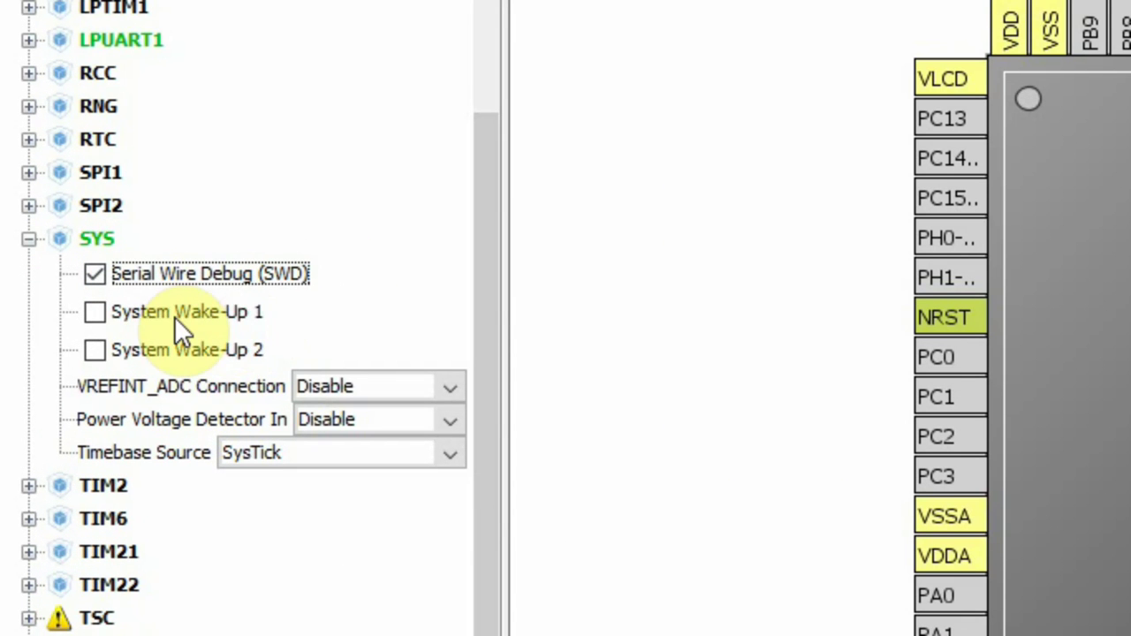
{"action": "left_click", "coordinate": [103, 314]}
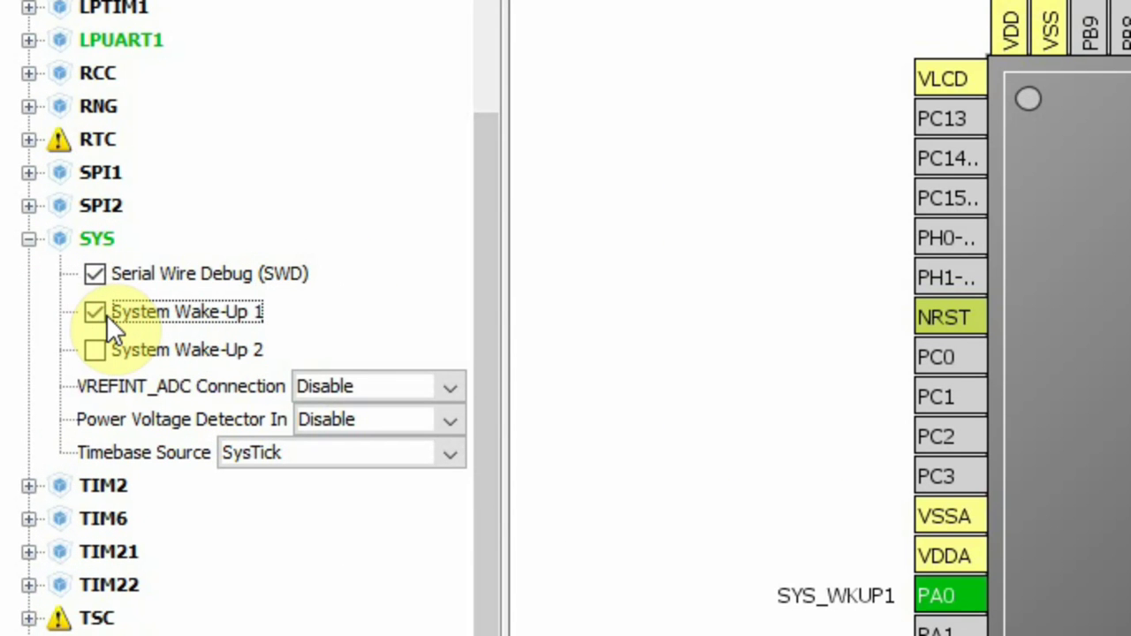
{"action": "left_click", "coordinate": [95, 349]}
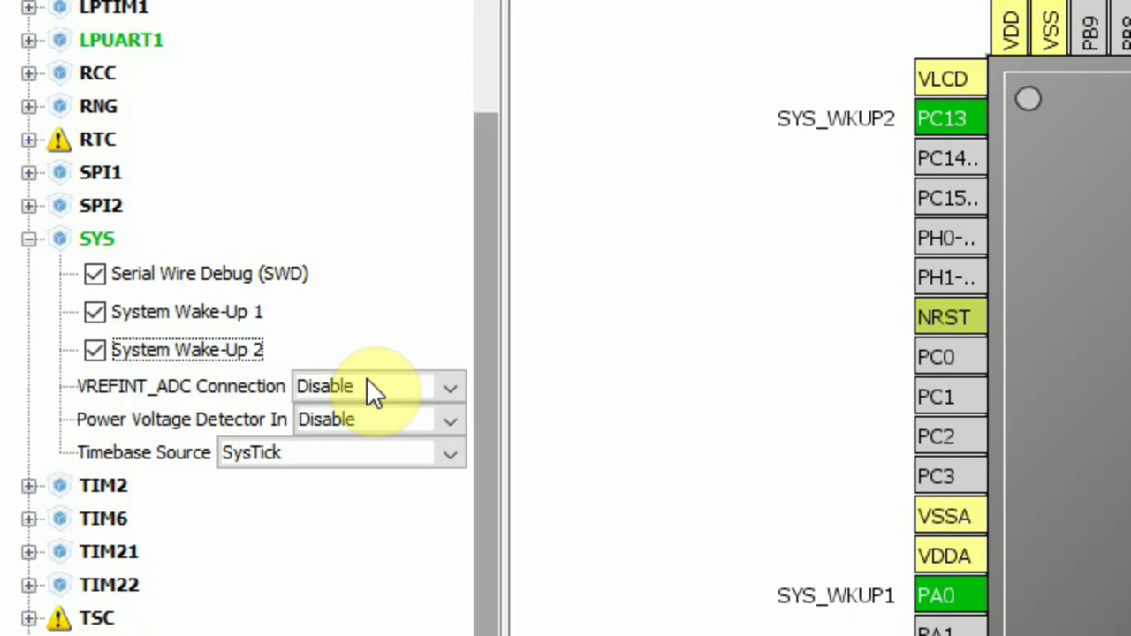
{"action": "left_click", "coordinate": [92, 312]}
{"action": "left_click", "coordinate": [94, 351]}
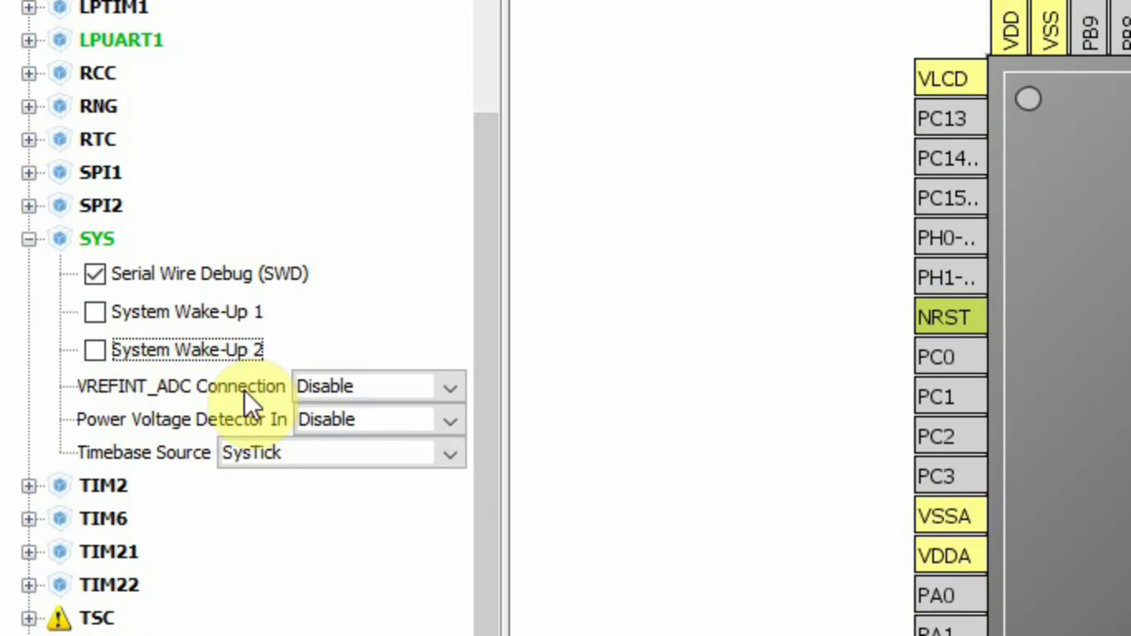
- Review the SYS options for VREFINT_ADC Connection, Power Voltage Detector In and Timebase Source, keeping Disable, Disable and SysTick
{"action": "left_click", "coordinate": [369, 390]}
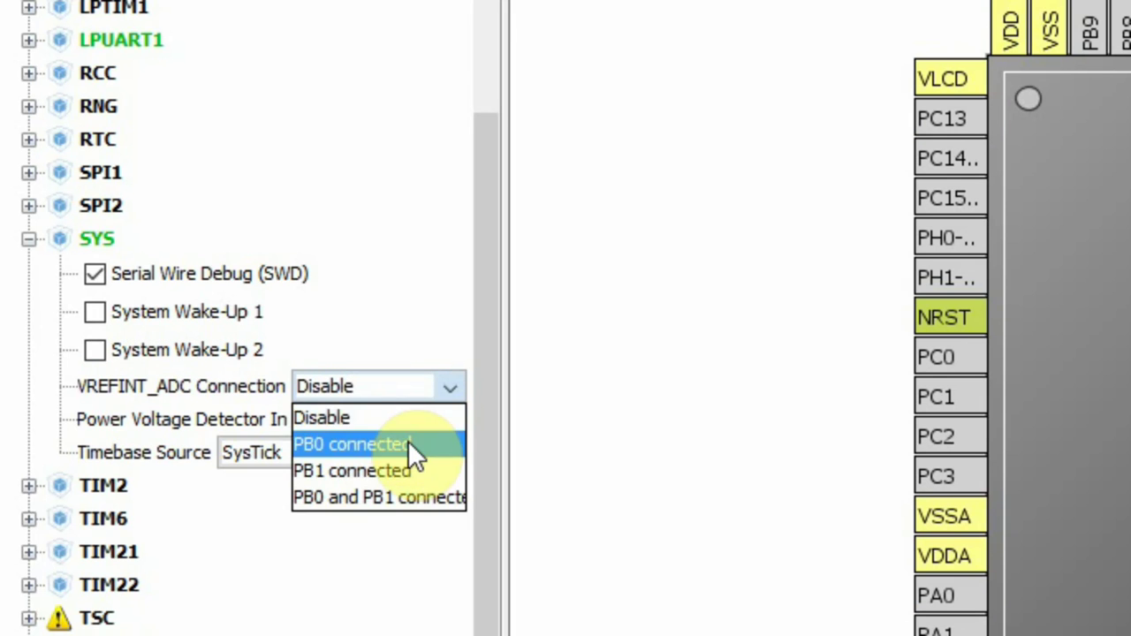
{"action": "left_click", "coordinate": [402, 385]}
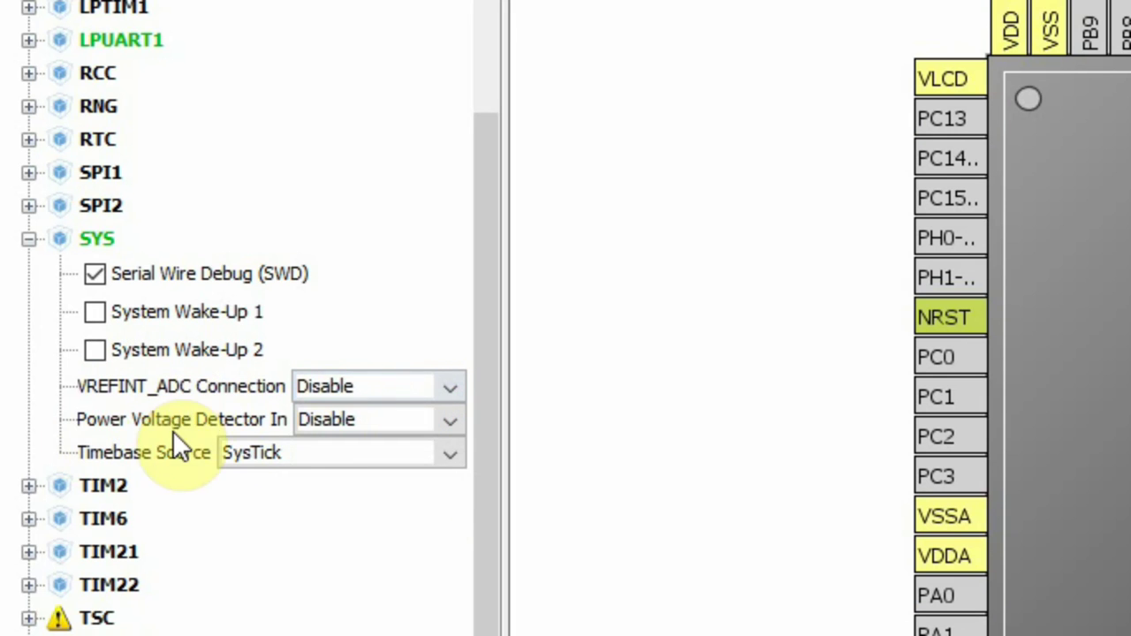
{"action": "left_click", "coordinate": [394, 423]}
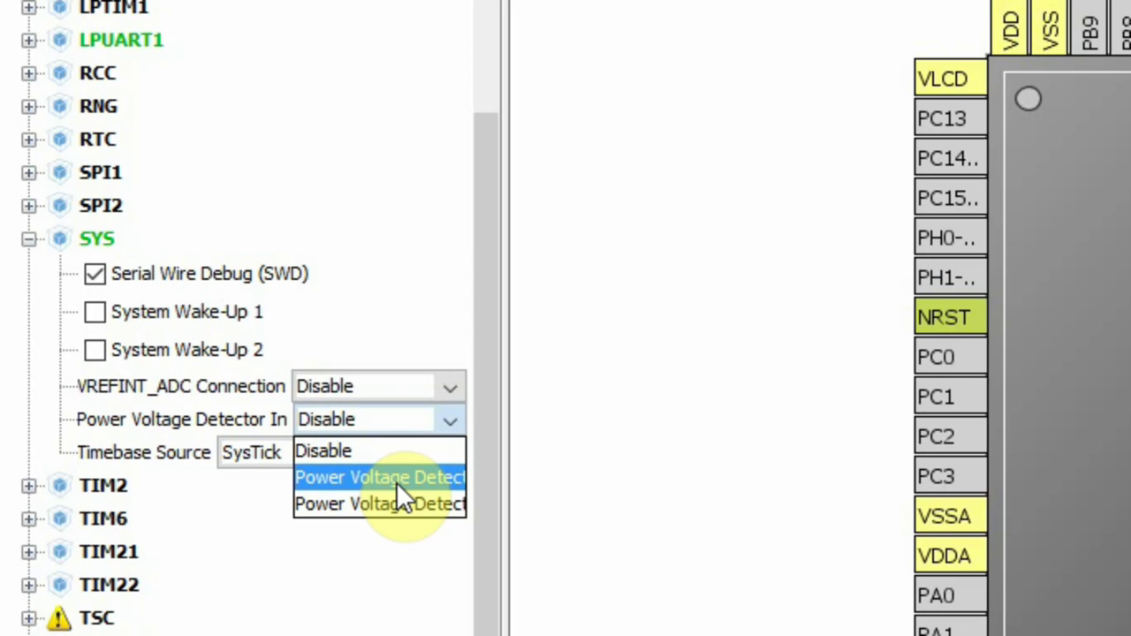
{"action": "left_click", "coordinate": [357, 451]}
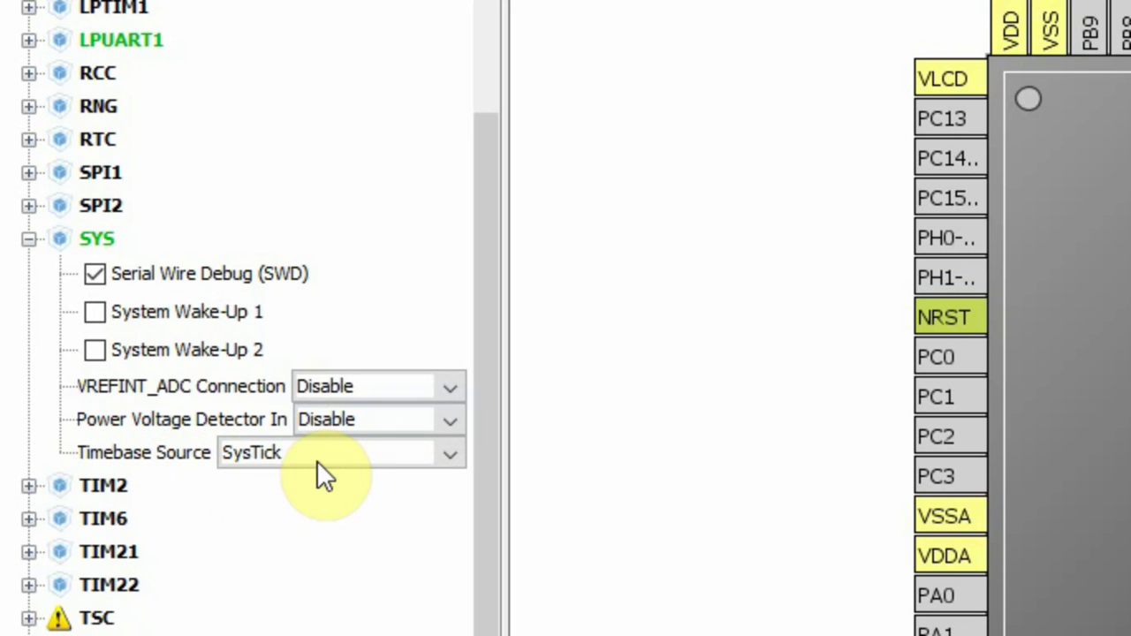
{"action": "left_click", "coordinate": [358, 453]}
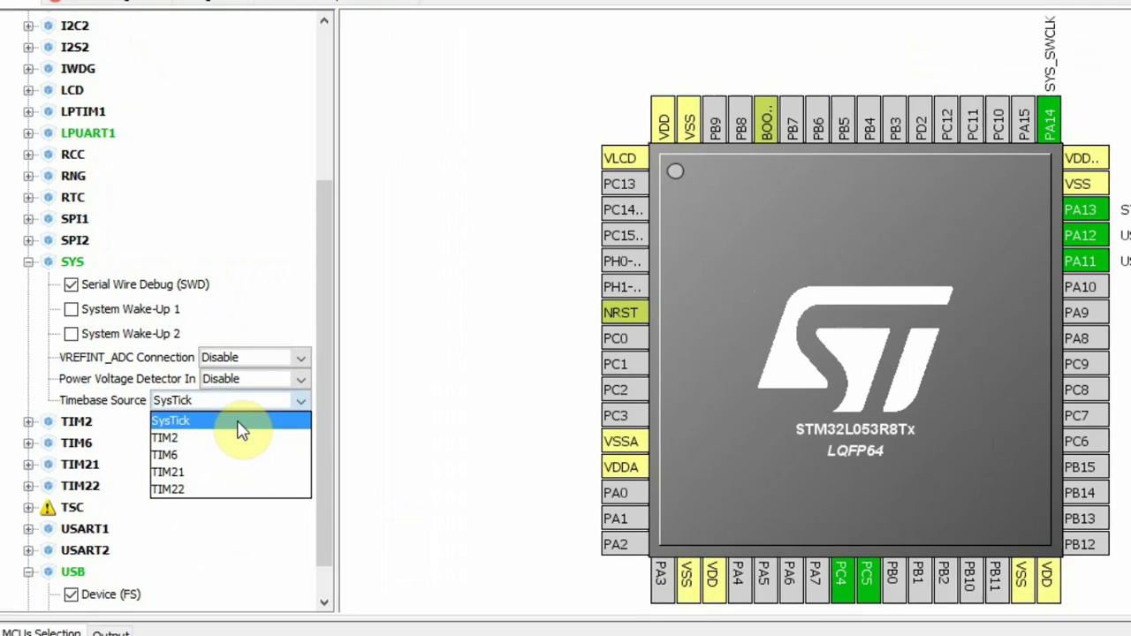
{"action": "left_click", "coordinate": [242, 430]}
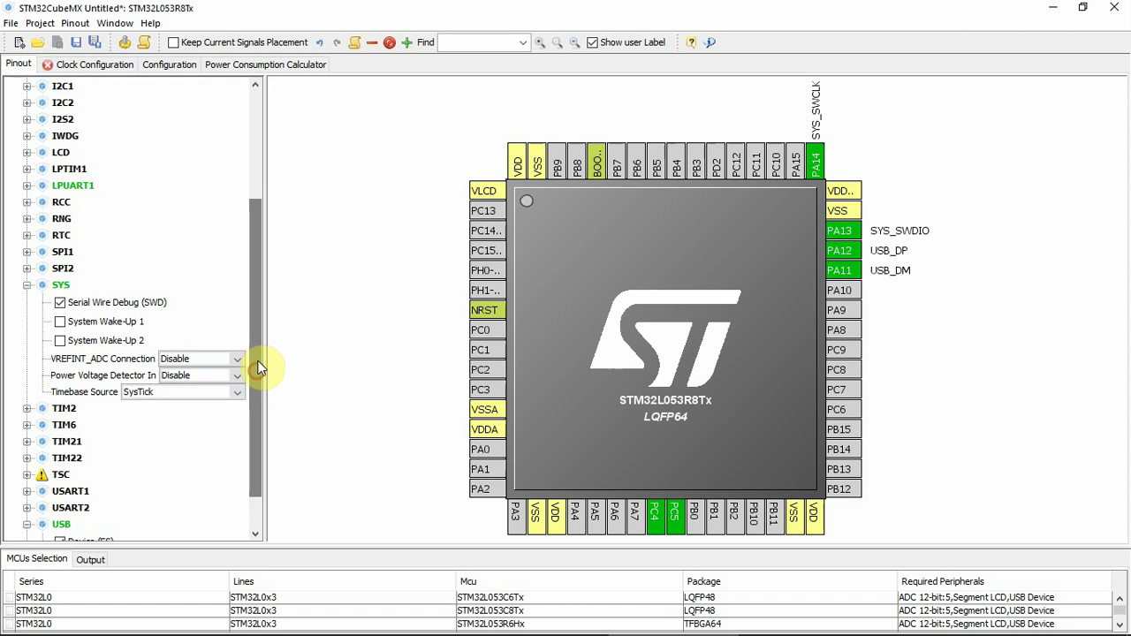
- Expand the USART2 peripheral and set its mode to Asynchronous
{"action": "left_click_drag", "start_coordinate": [259, 369], "coordinate": [262, 409]}
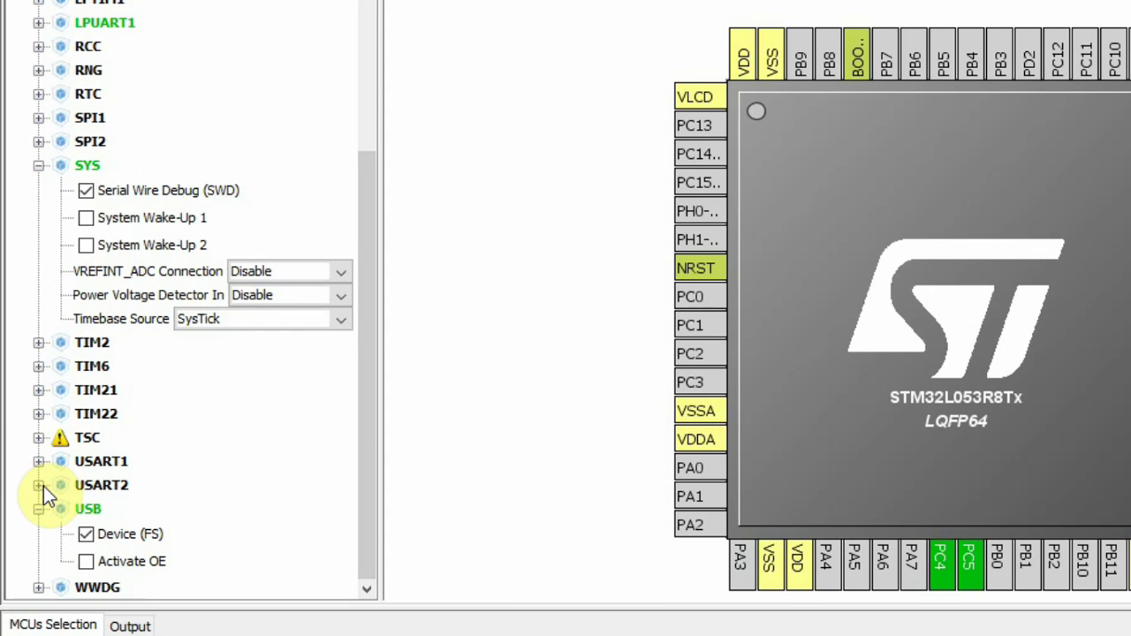
{"action": "left_click_drag", "start_coordinate": [370, 333], "coordinate": [364, 439]}
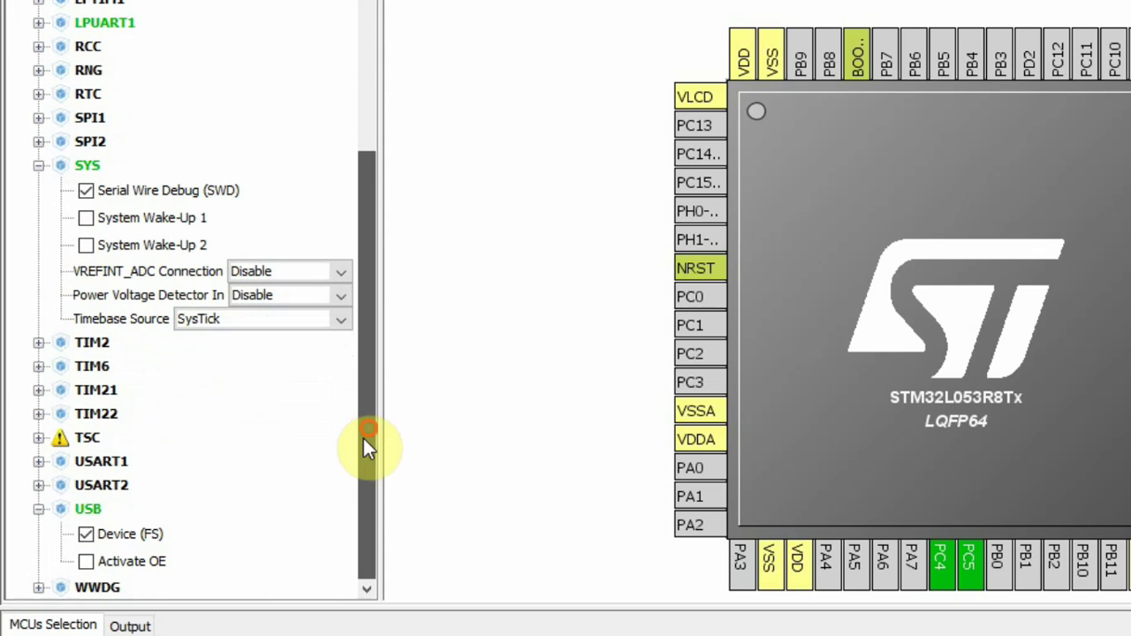
{"action": "left_click", "coordinate": [39, 485]}
{"action": "left_click", "coordinate": [136, 511]}
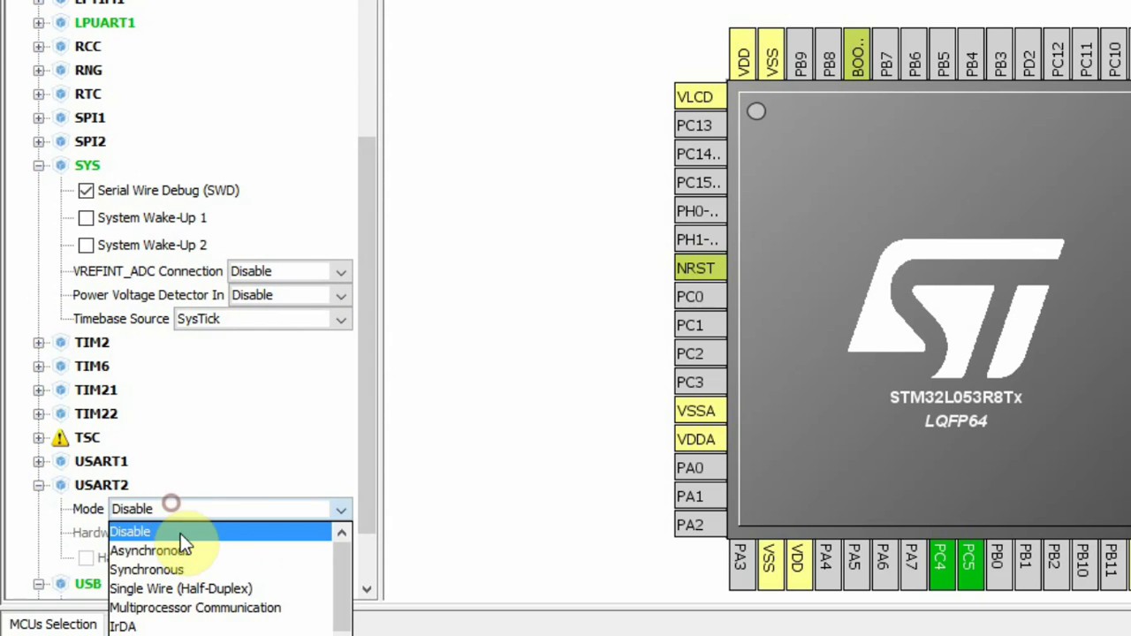
{"action": "left_click", "coordinate": [181, 549]}
- Set USART1 to Asynchronous mode and check the conflict reported for its Hardware Flow Control (RS232)
{"action": "left_click", "coordinate": [39, 465]}
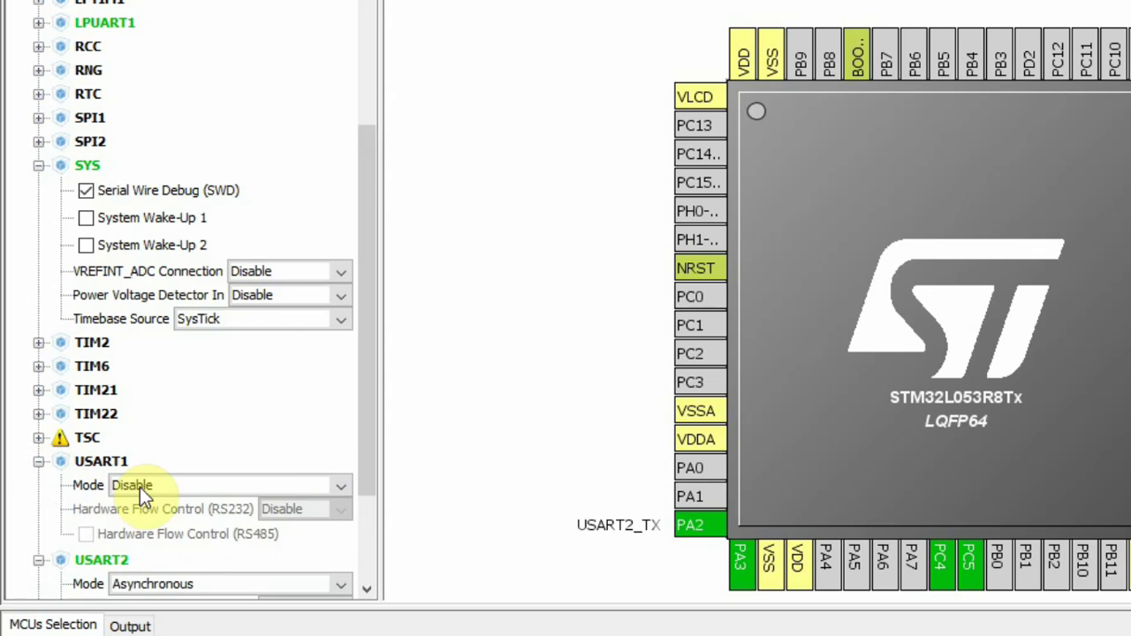
{"action": "left_click", "coordinate": [146, 486]}
{"action": "left_click", "coordinate": [166, 524]}
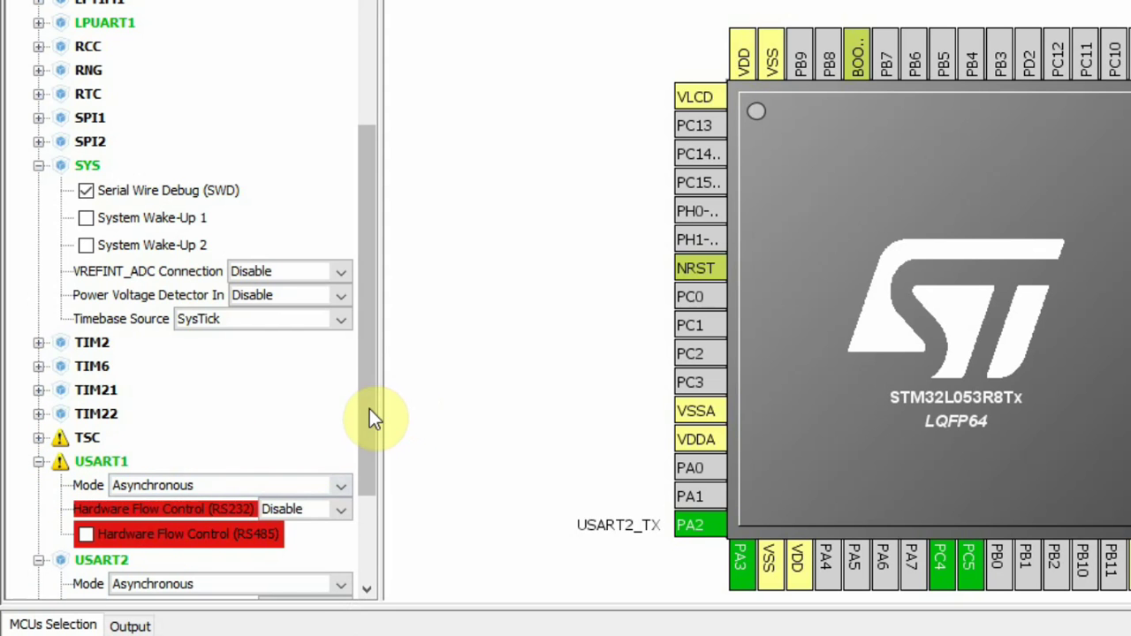
{"action": "left_click_drag", "start_coordinate": [369, 408], "coordinate": [369, 506]}
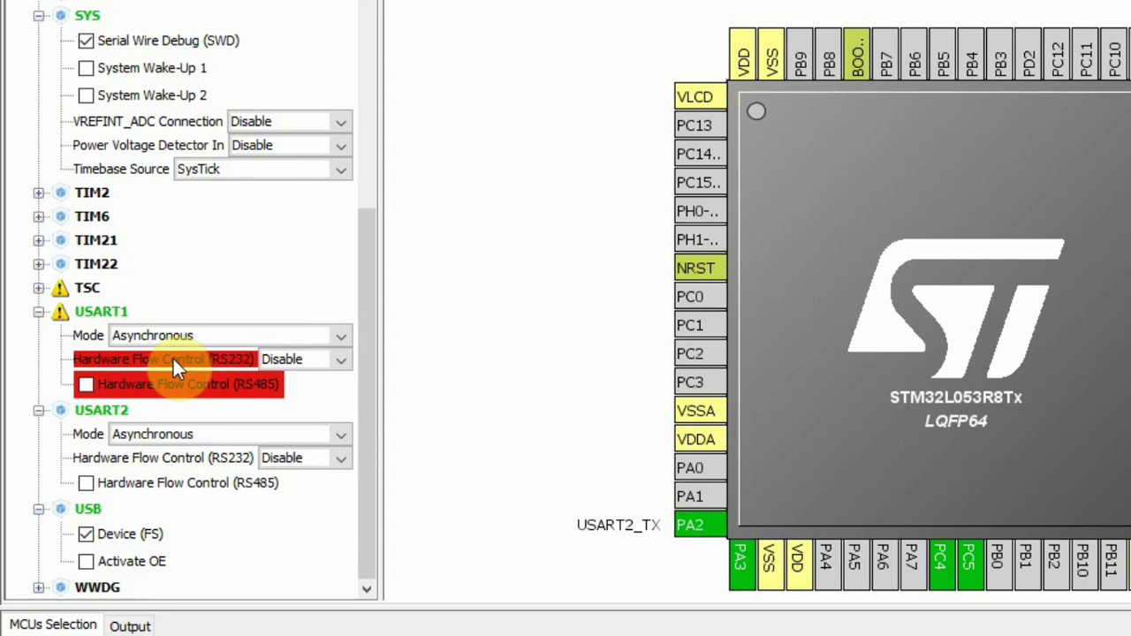
{"action": "mouse_move", "coordinate": [173, 359]}
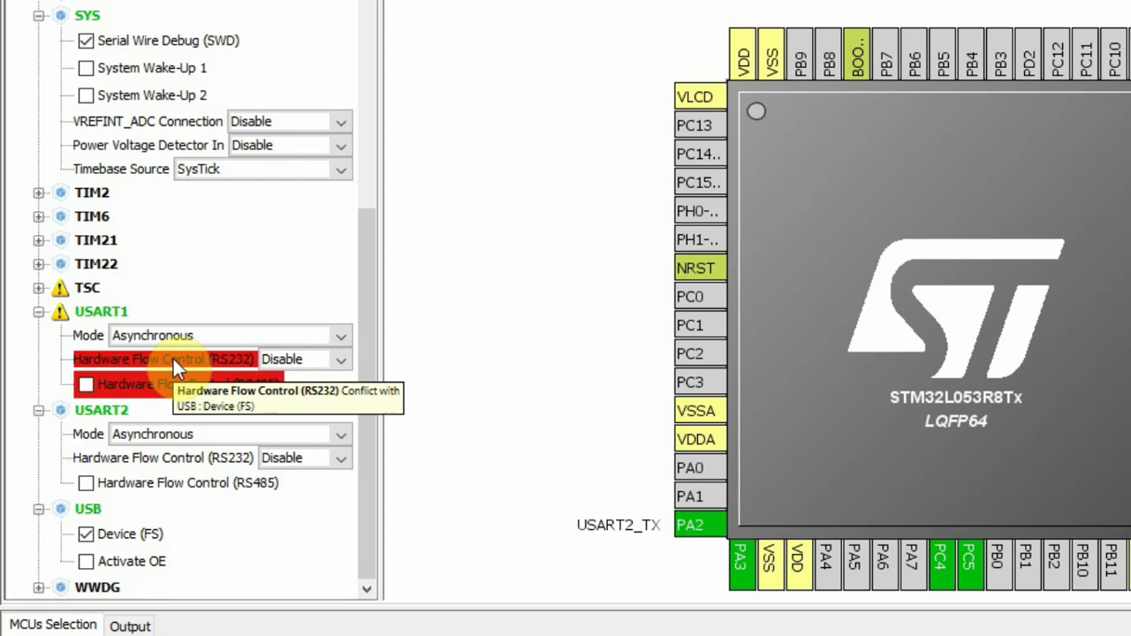
- Collapse the USART1, USART2 and USB peripherals in the peripheral tree
{"action": "left_click", "coordinate": [38, 311]}
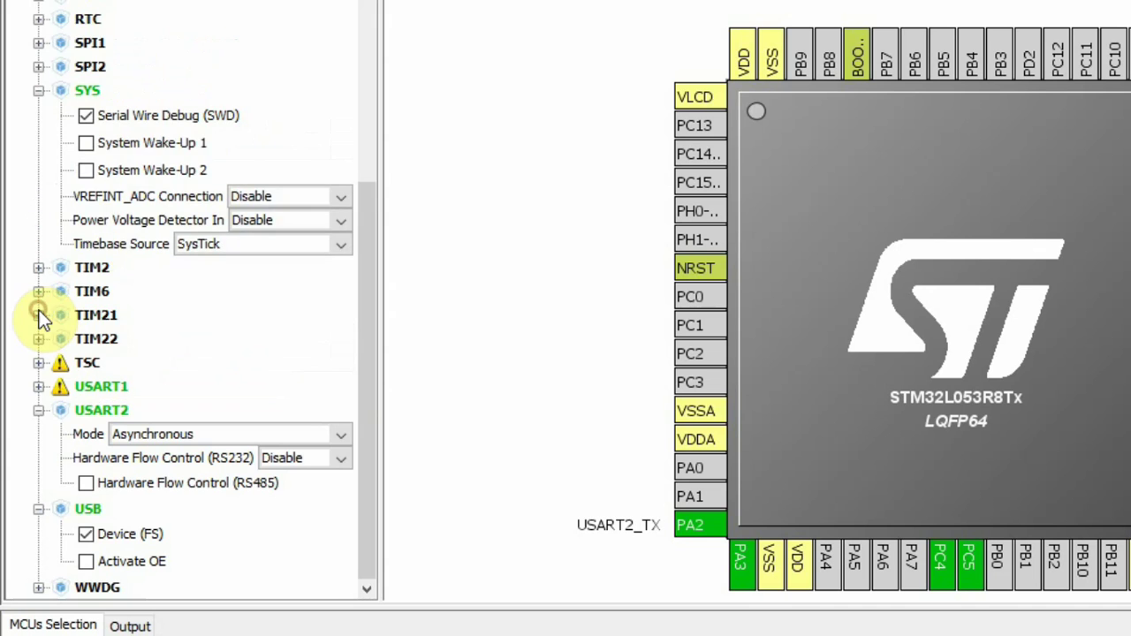
{"action": "left_click", "coordinate": [41, 413]}
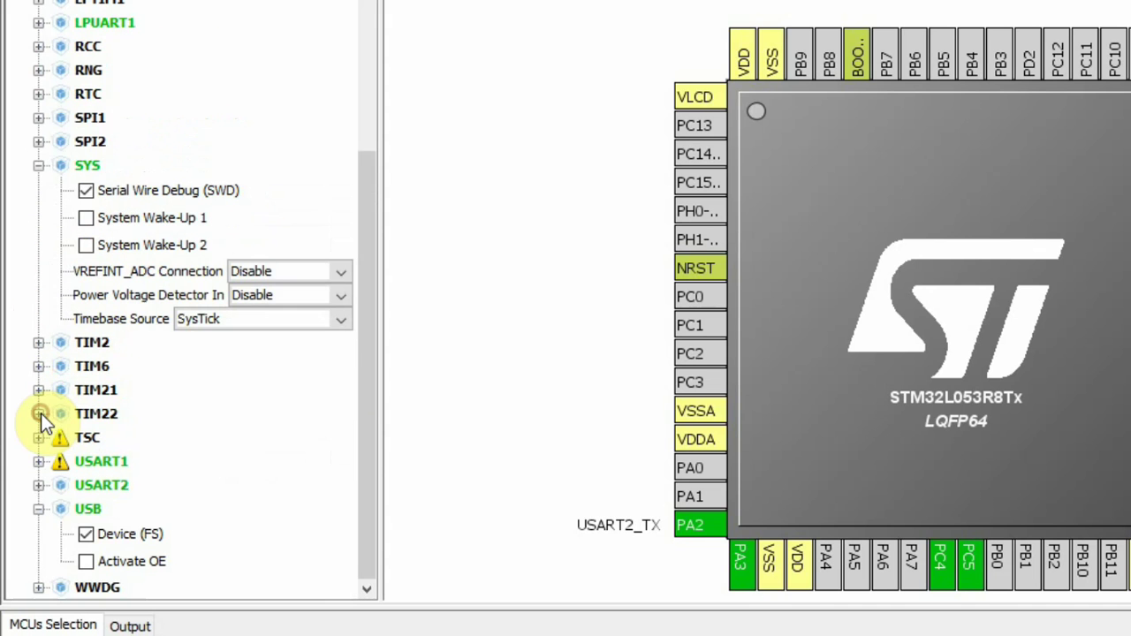
{"action": "left_click", "coordinate": [39, 509]}
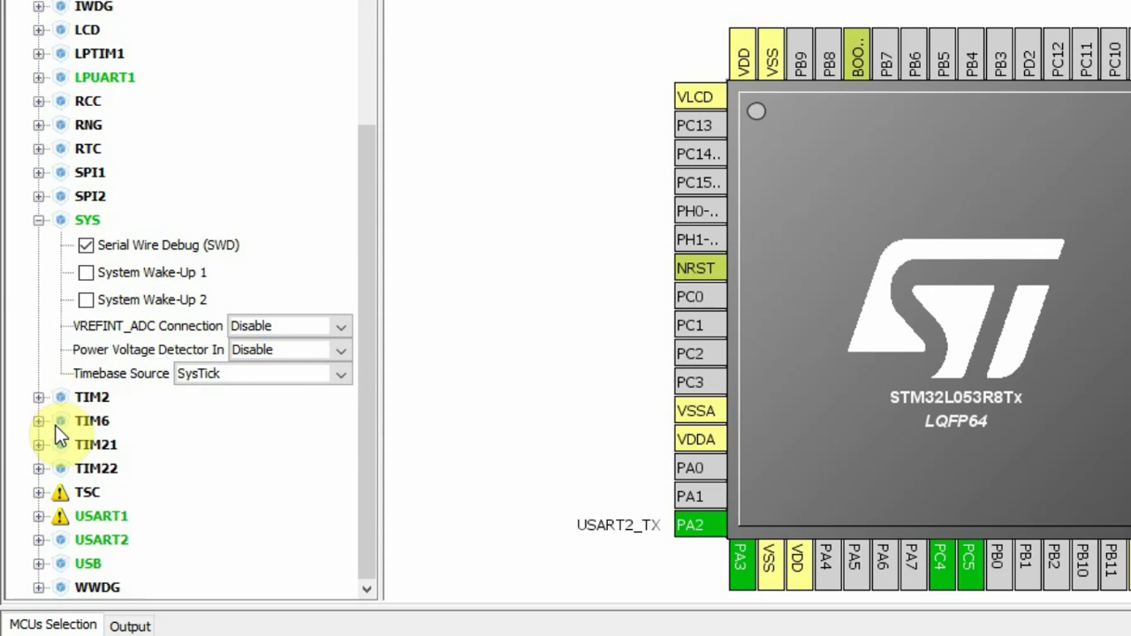
- Configure TIM2 with slave mode External Clock Mode 1 and trigger source TI1_ED, and collapse its settings
{"action": "left_click", "coordinate": [38, 397]}
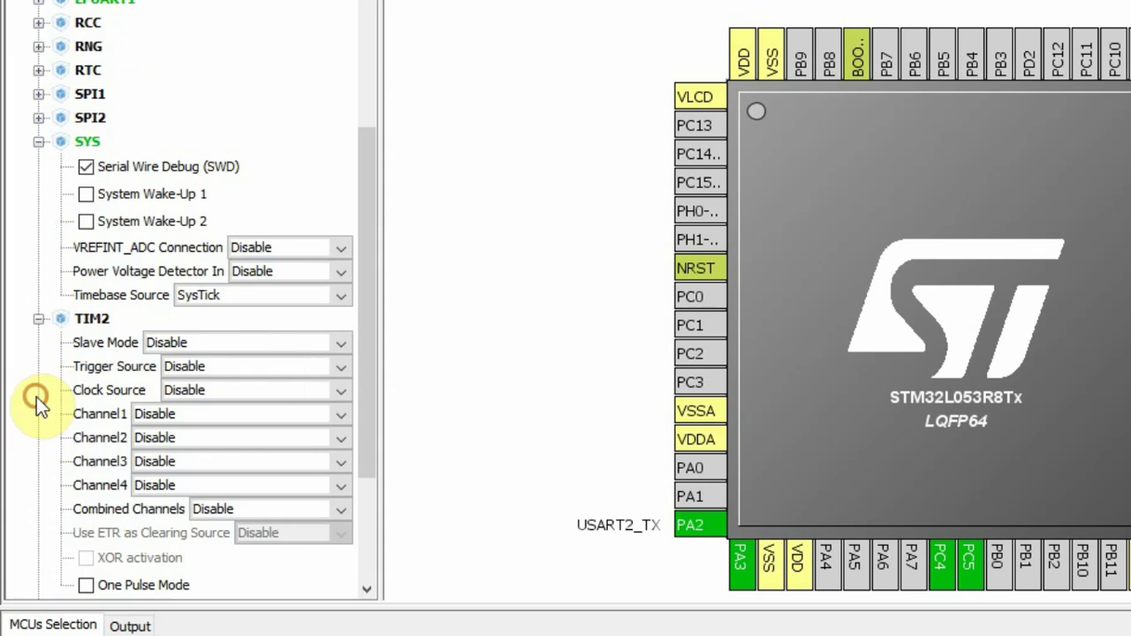
{"action": "left_click", "coordinate": [223, 342]}
{"action": "left_click", "coordinate": [237, 385]}
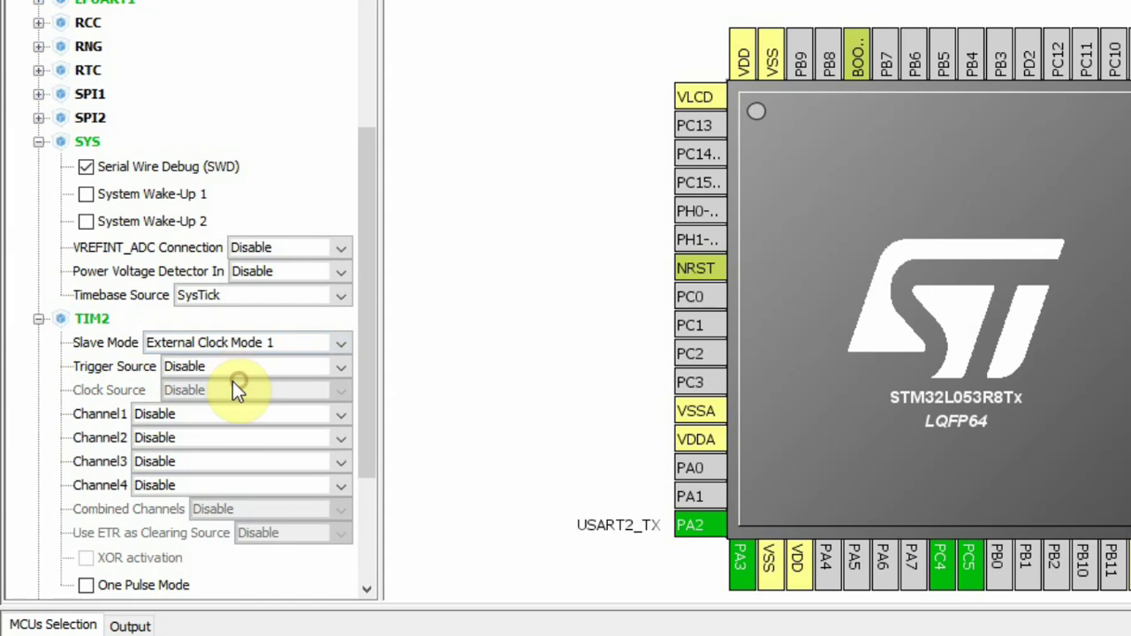
{"action": "left_click", "coordinate": [225, 366]}
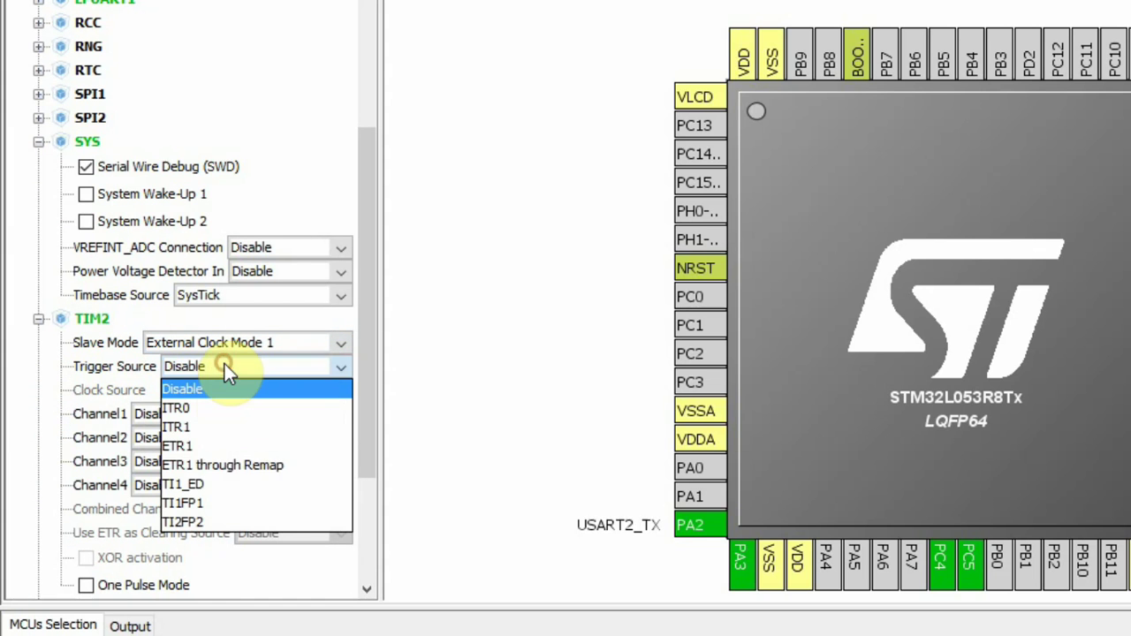
{"action": "left_click", "coordinate": [226, 485]}
{"action": "left_click", "coordinate": [39, 320]}
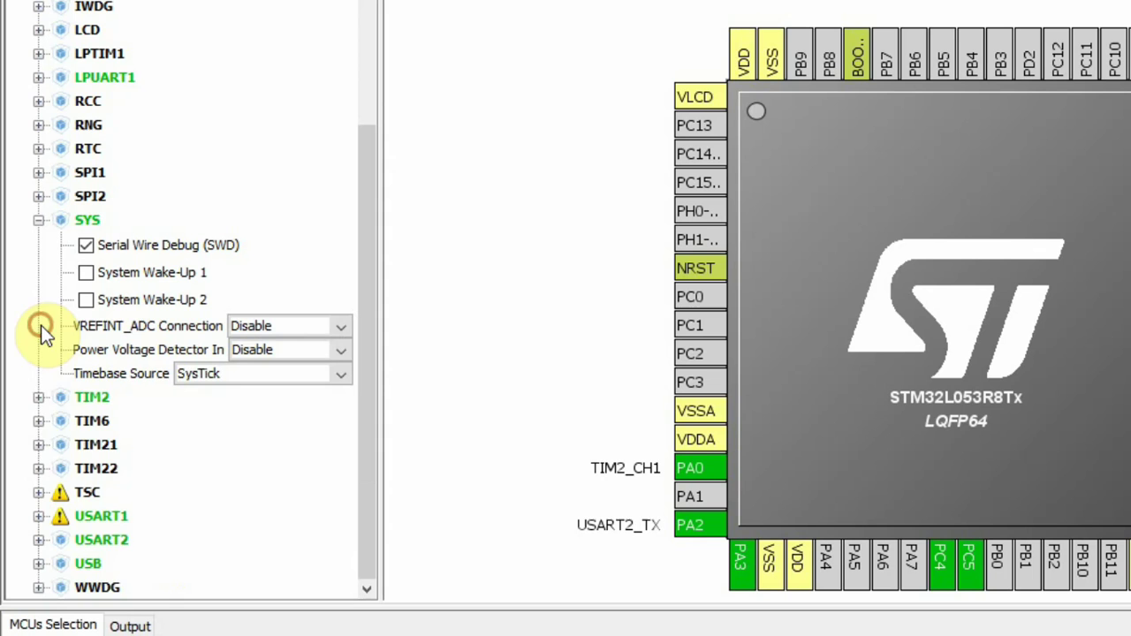
- Activate the TIM6 timer and collapse the TIM6 and SYS peripherals
{"action": "left_click", "coordinate": [39, 421]}
{"action": "left_click", "coordinate": [125, 444]}
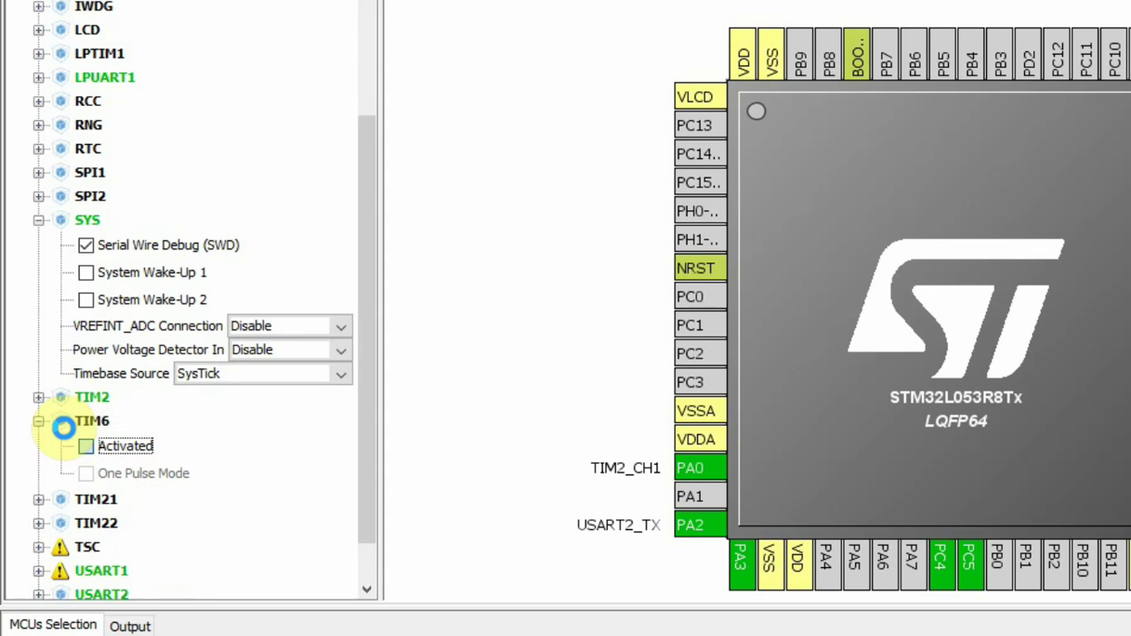
{"action": "left_click", "coordinate": [39, 421]}
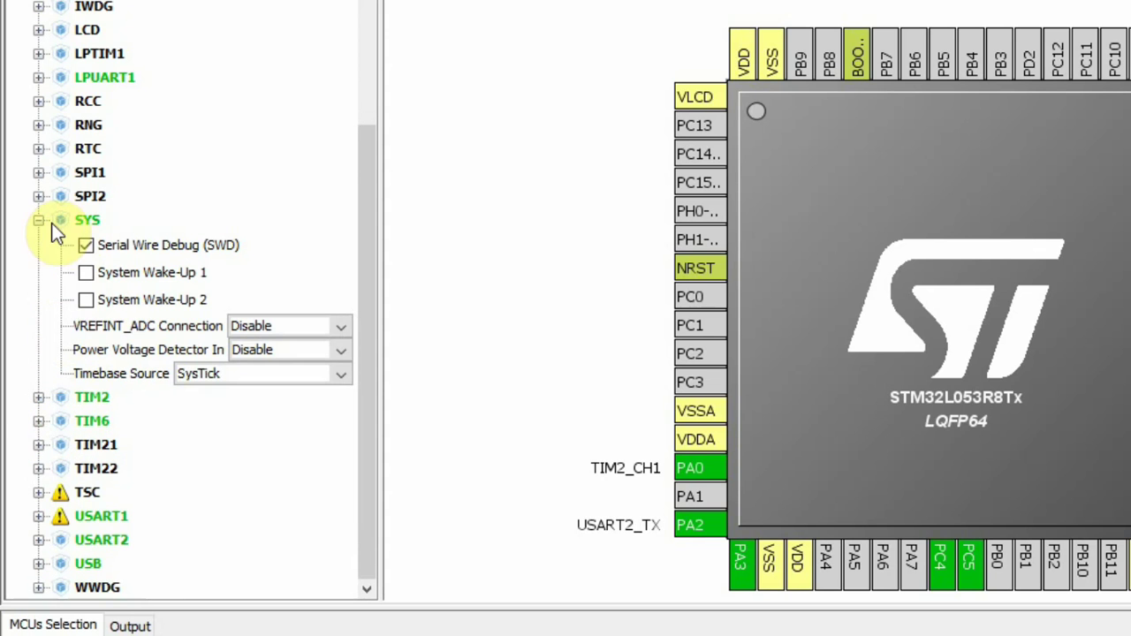
{"action": "left_click", "coordinate": [40, 220]}
- Set the SPI2 peripheral to Full-Duplex Master mode and collapse its settings
{"action": "left_click", "coordinate": [39, 349]}
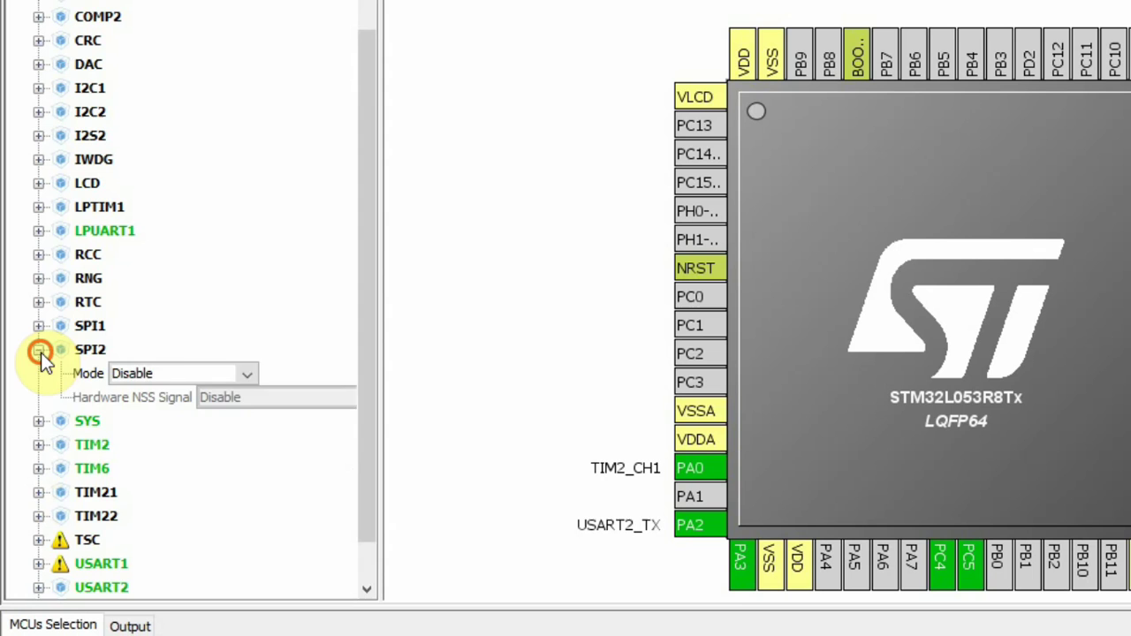
{"action": "left_click", "coordinate": [143, 373]}
{"action": "left_click", "coordinate": [176, 415]}
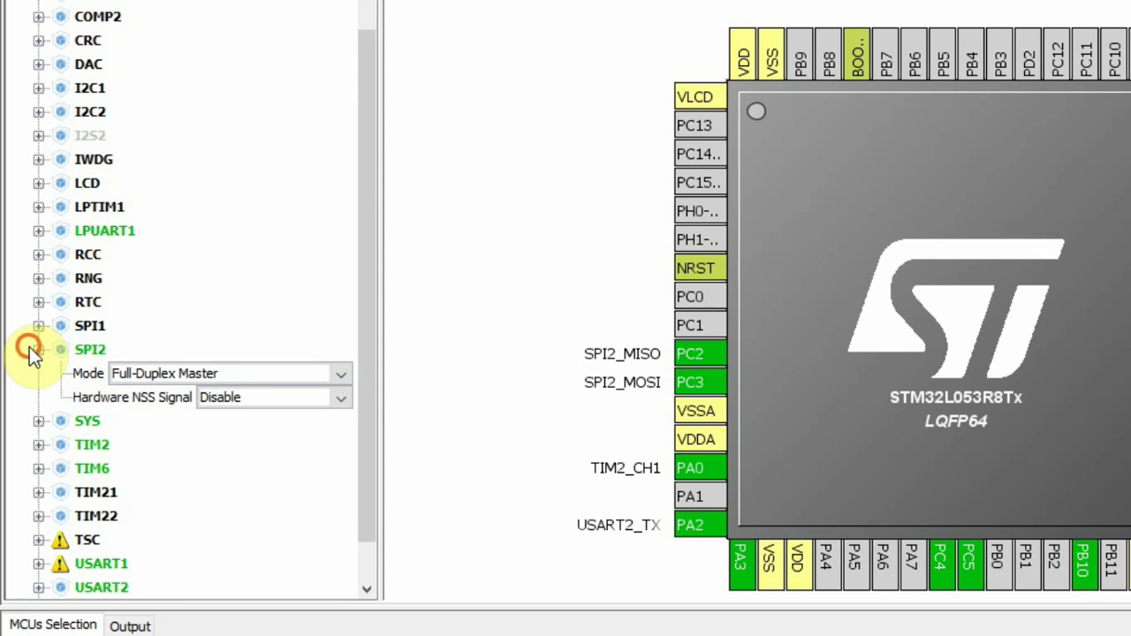
{"action": "left_click", "coordinate": [38, 349]}
- Set the SPI1 peripheral to Full-Duplex Master mode and collapse its settings
{"action": "left_click", "coordinate": [39, 326]}
{"action": "left_click", "coordinate": [131, 350]}
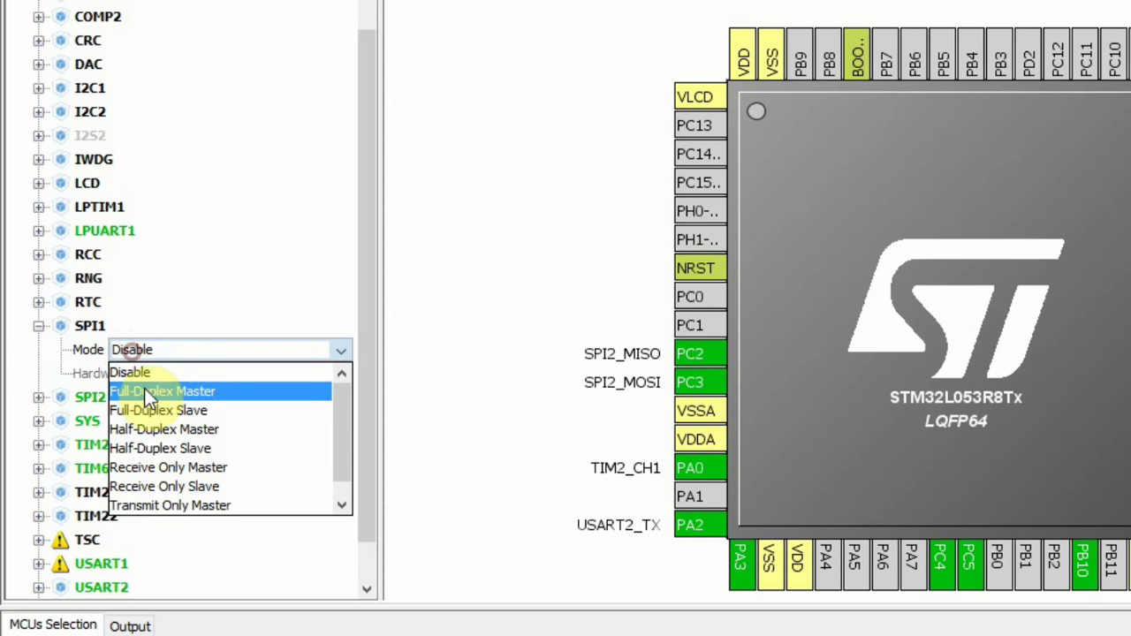
{"action": "left_click", "coordinate": [144, 390]}
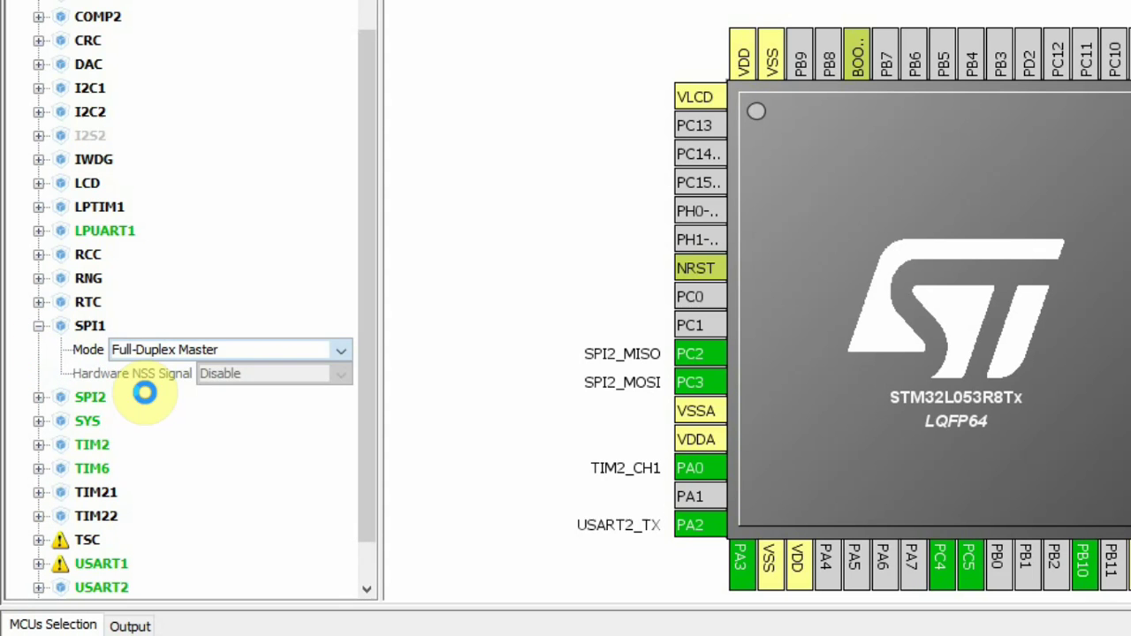
{"action": "left_click", "coordinate": [39, 325]}
- Expand the RTC peripheral, set Alarm A to Routed to OUT and check its output pin on the chip
{"action": "left_click", "coordinate": [39, 303]}
{"action": "left_click", "coordinate": [363, 238]}
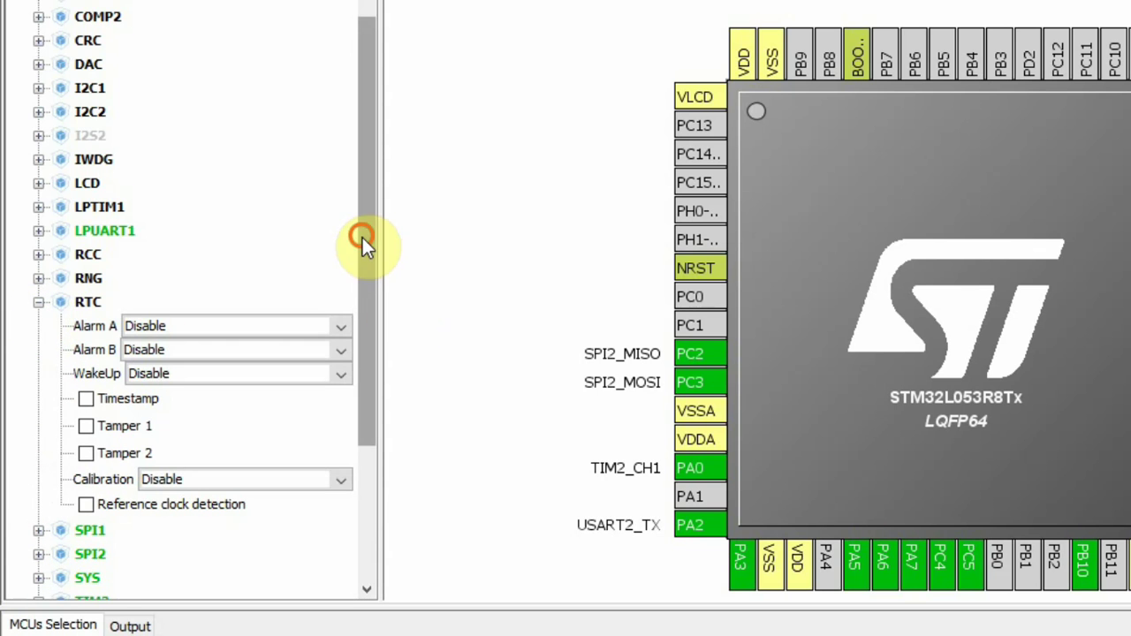
{"action": "left_click_drag", "start_coordinate": [363, 238], "coordinate": [368, 345]}
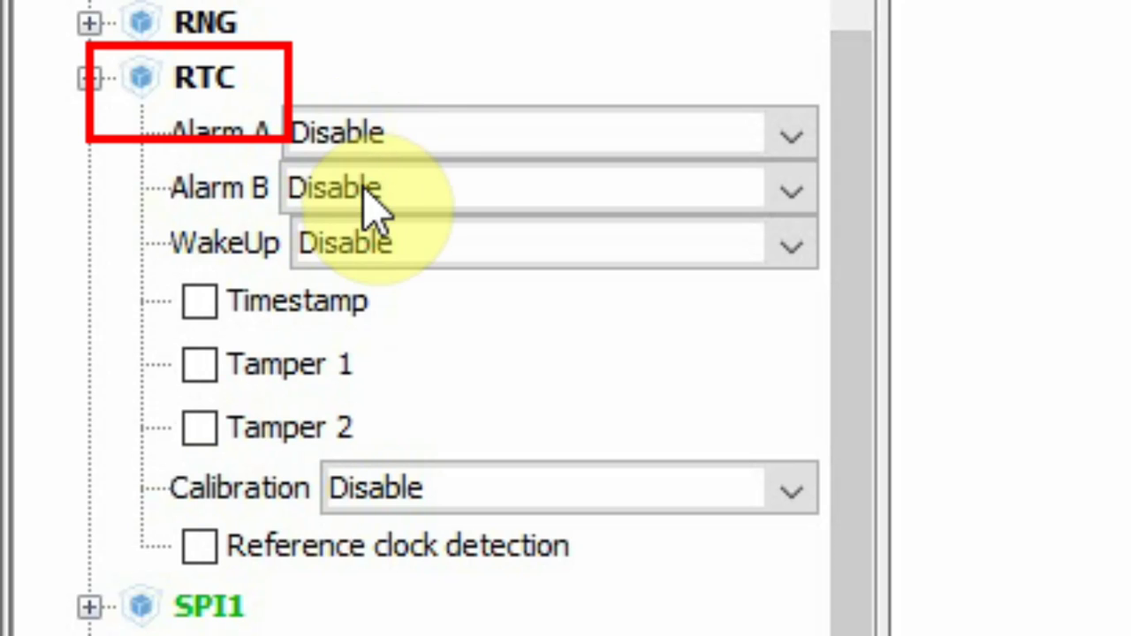
{"action": "left_click", "coordinate": [392, 132]}
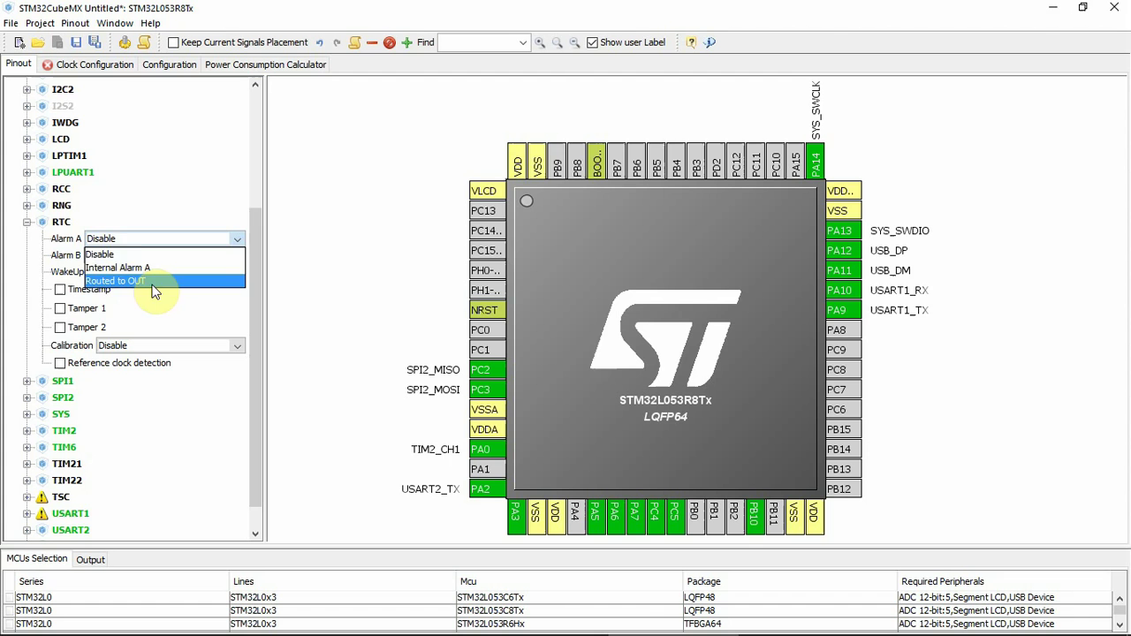
{"action": "left_click", "coordinate": [152, 283]}
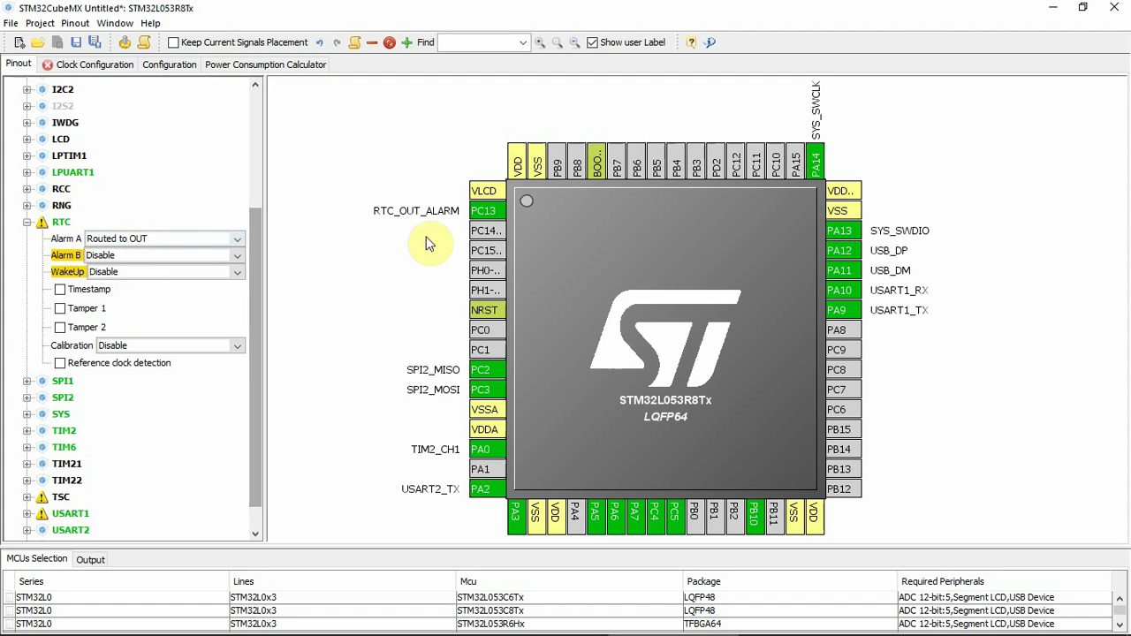
{"action": "mouse_move", "coordinate": [486, 217]}
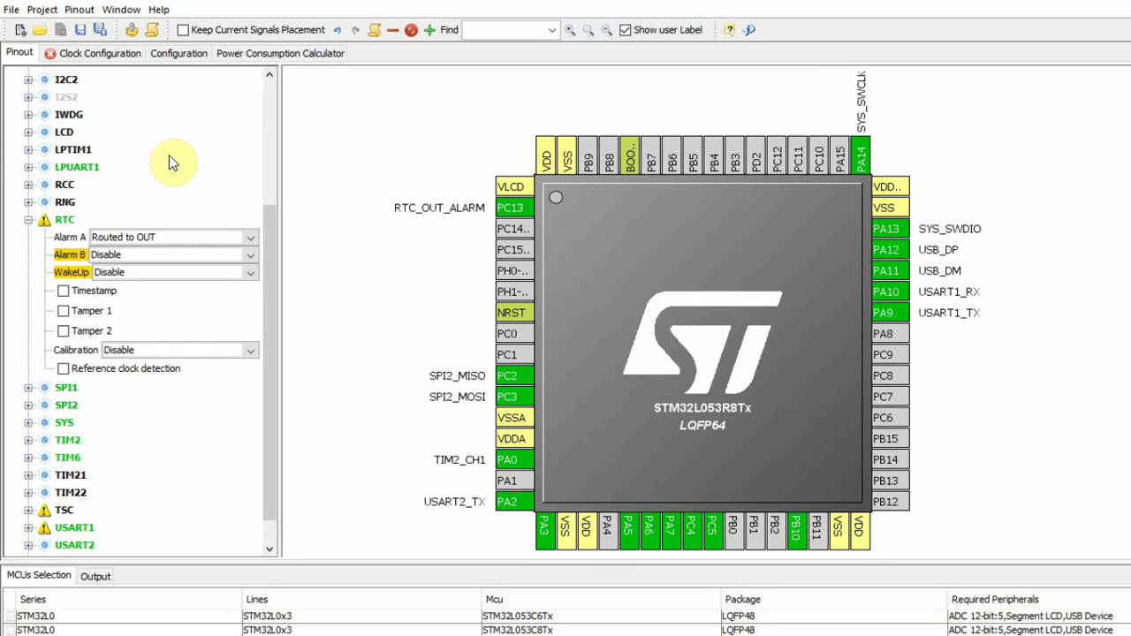
- In the RTC settings, set Alarm B to Internal Alarm B and WakeUp to Internal WakeUp
{"action": "left_click", "coordinate": [115, 255]}
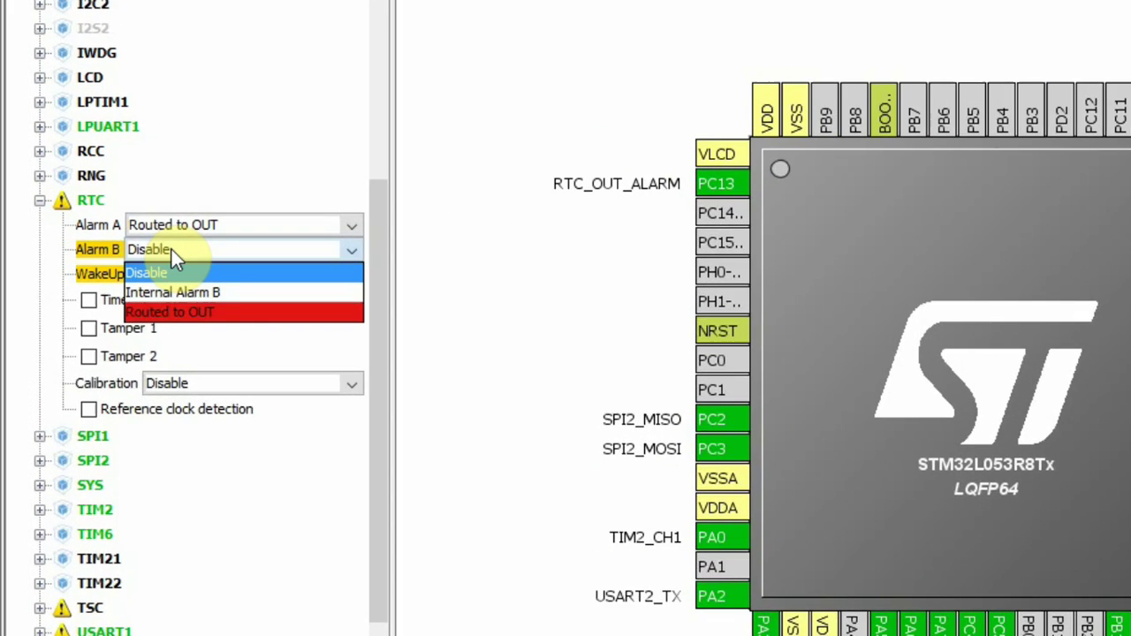
{"action": "left_click", "coordinate": [189, 292]}
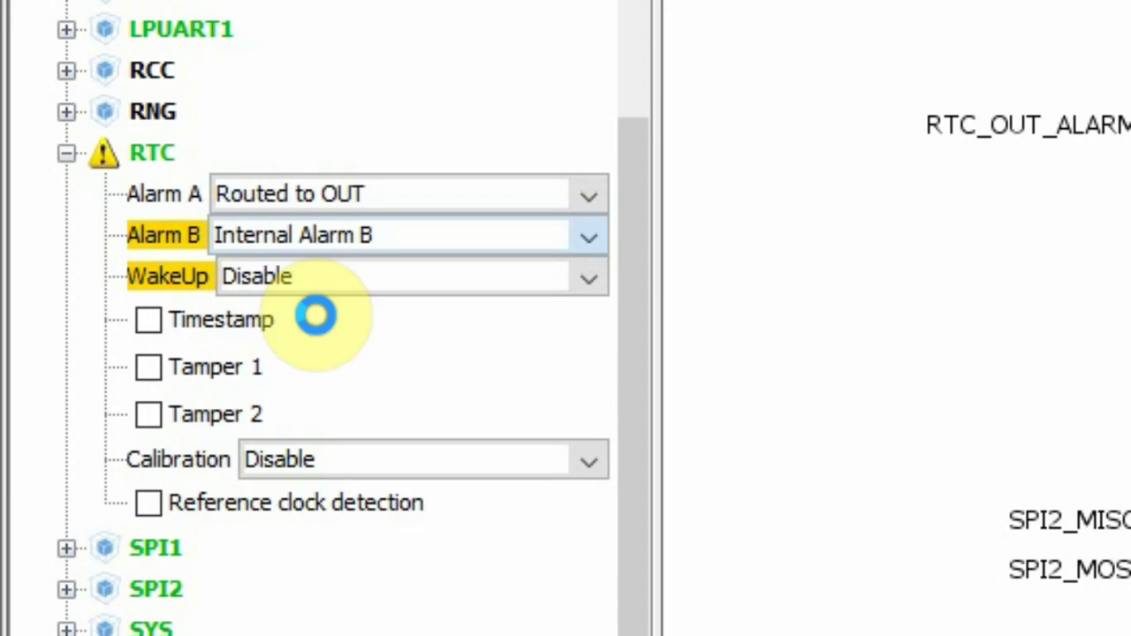
{"action": "left_click", "coordinate": [274, 281]}
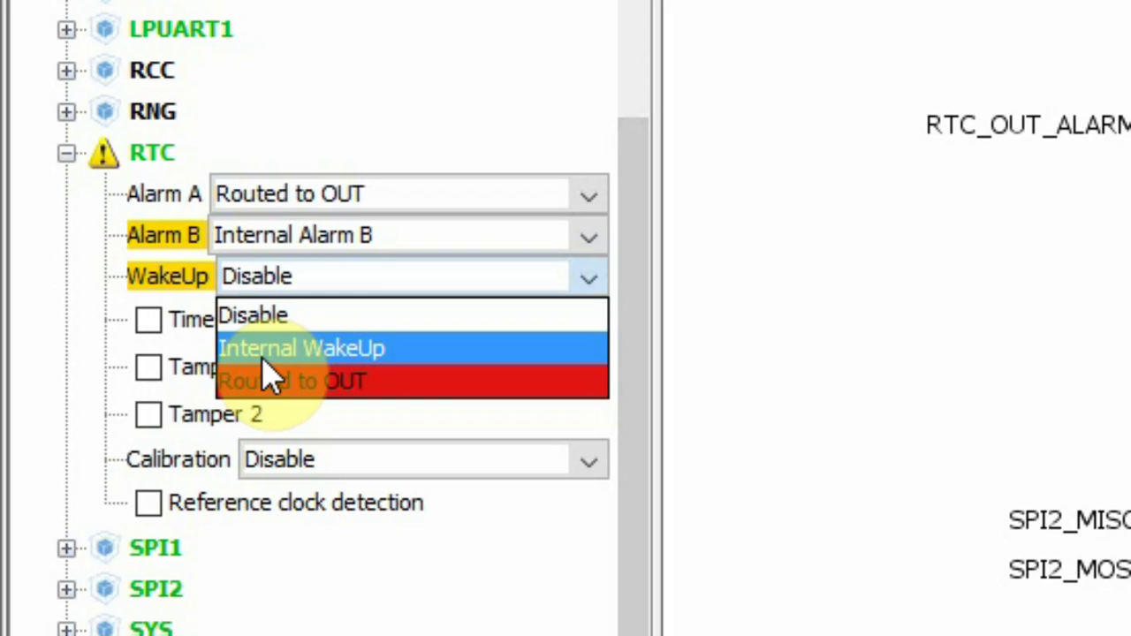
{"action": "left_click", "coordinate": [334, 357]}
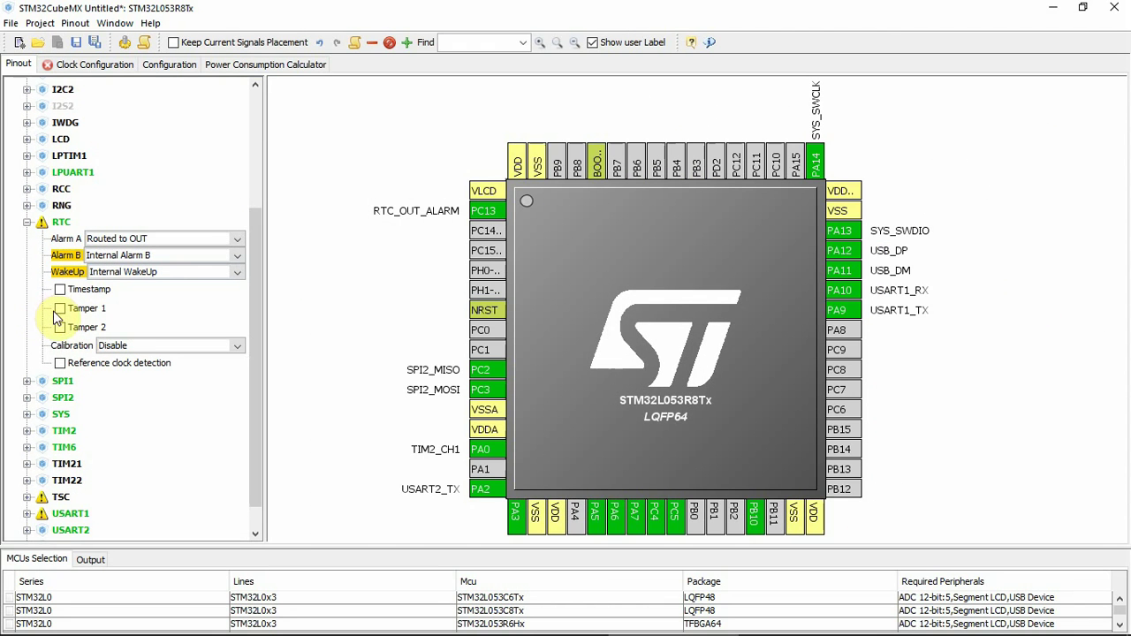
- Enable Tamper 1, Tamper 2 and Reference clock detection for the RTC, and collapse its settings
{"action": "left_click", "coordinate": [72, 317]}
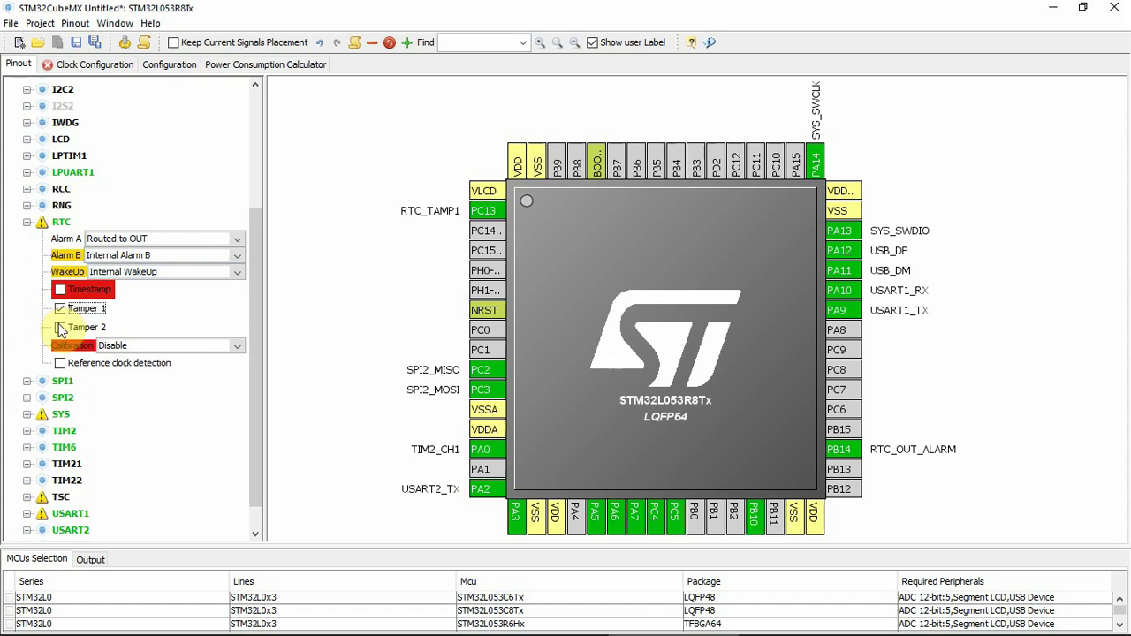
{"action": "left_click", "coordinate": [60, 328]}
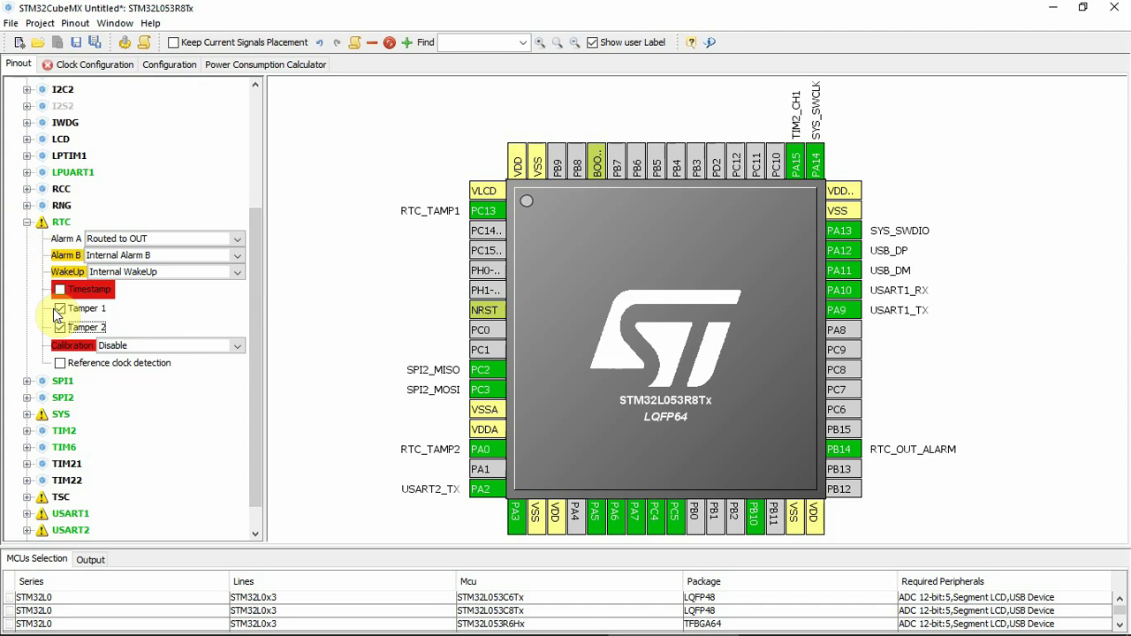
{"action": "left_click", "coordinate": [60, 363]}
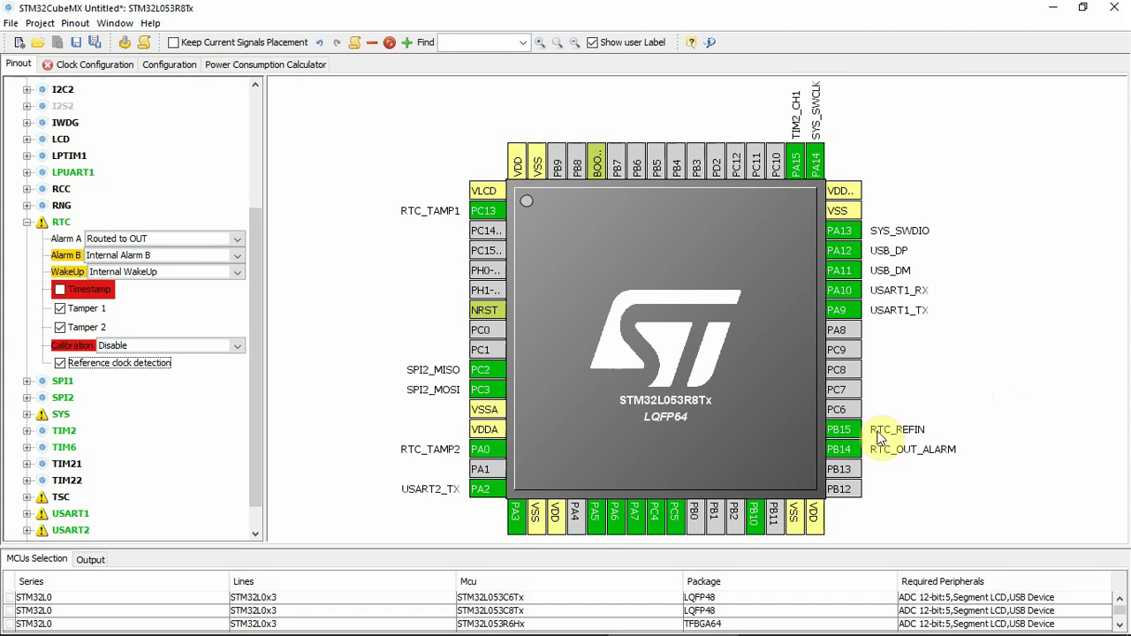
{"action": "scroll", "coordinate": [30, 191], "scroll_direction": "down", "scroll_amount": 1}
{"action": "left_click", "coordinate": [27, 189]}
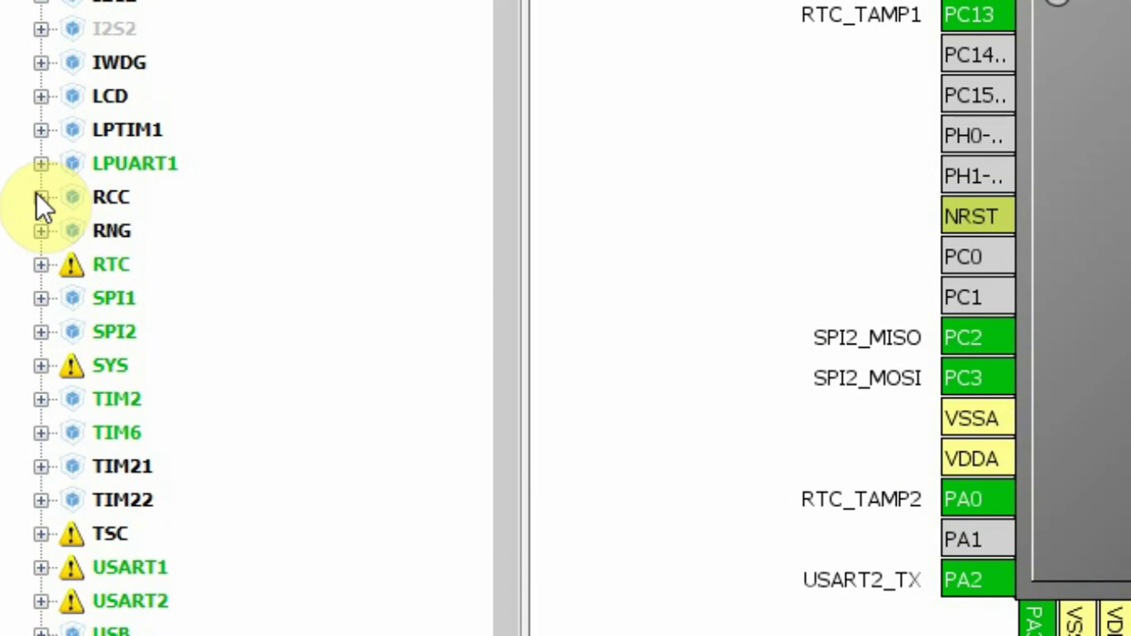
- Expand RCC and set the High Speed Clock (HSE) to Crystal/Ceramic Resonator after trying BYPASS Clock Source
{"action": "left_click", "coordinate": [37, 195]}
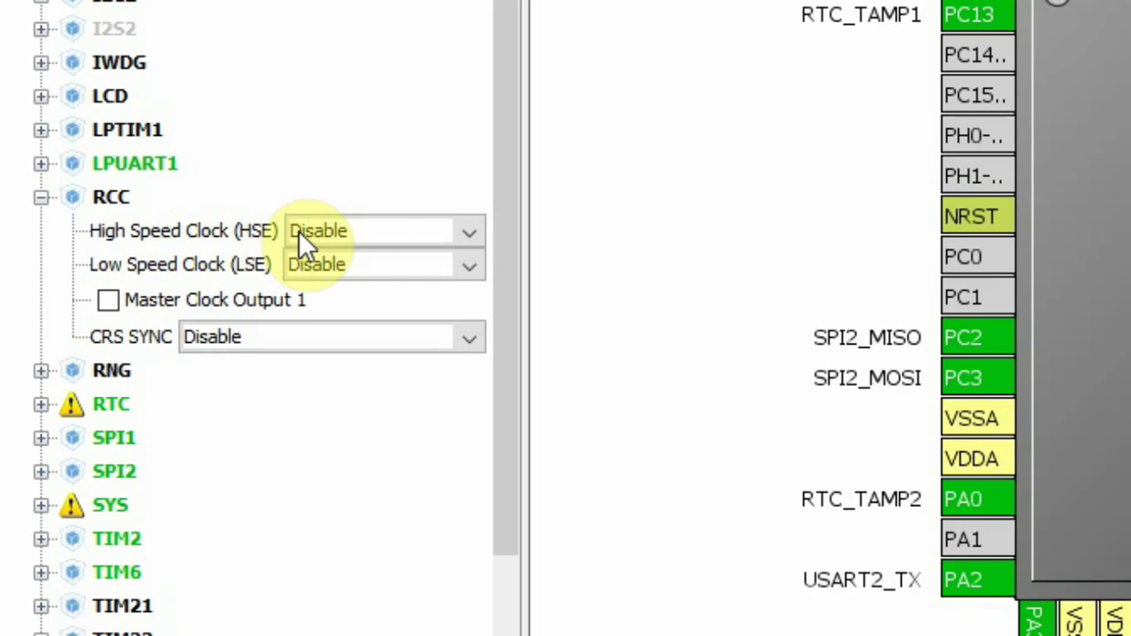
{"action": "left_click", "coordinate": [370, 238]}
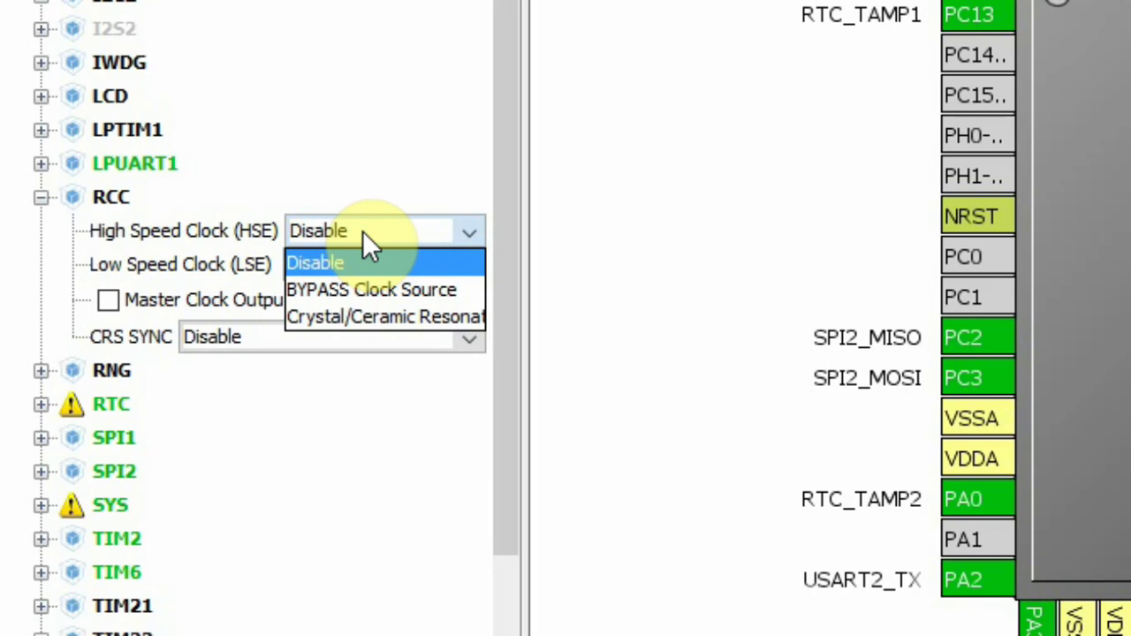
{"action": "left_click", "coordinate": [400, 293]}
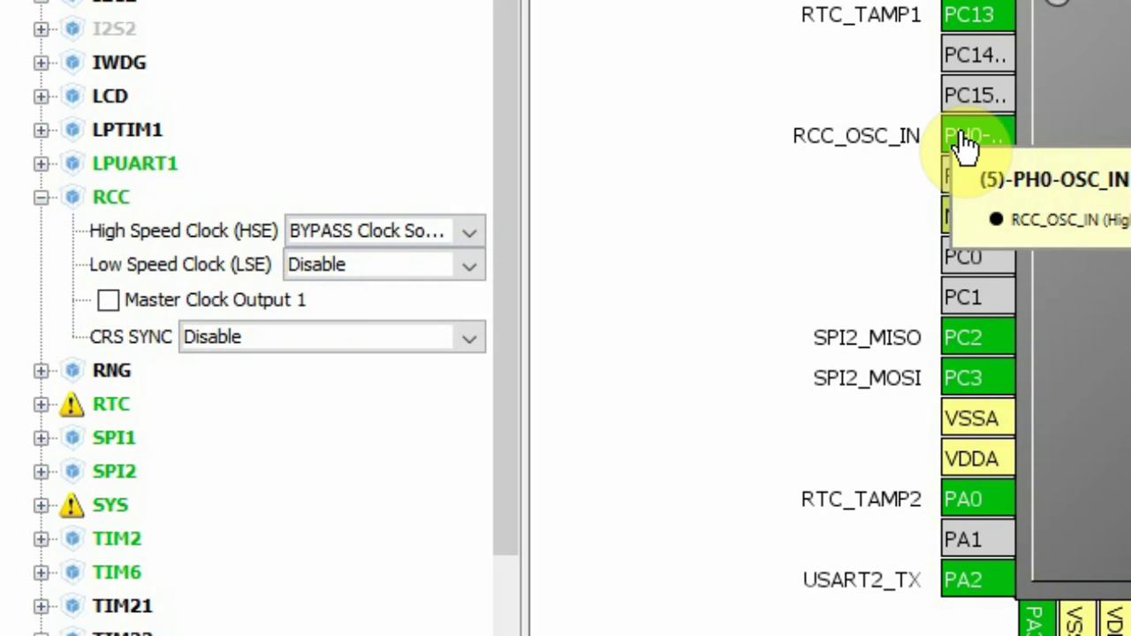
{"action": "left_click", "coordinate": [358, 230]}
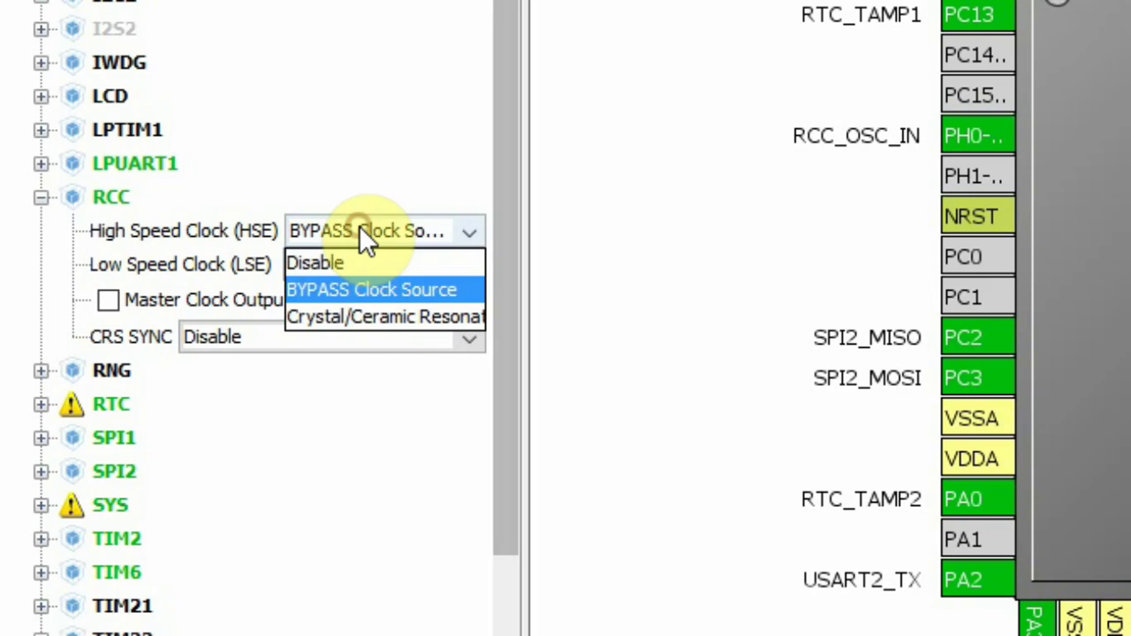
{"action": "left_click", "coordinate": [341, 318]}
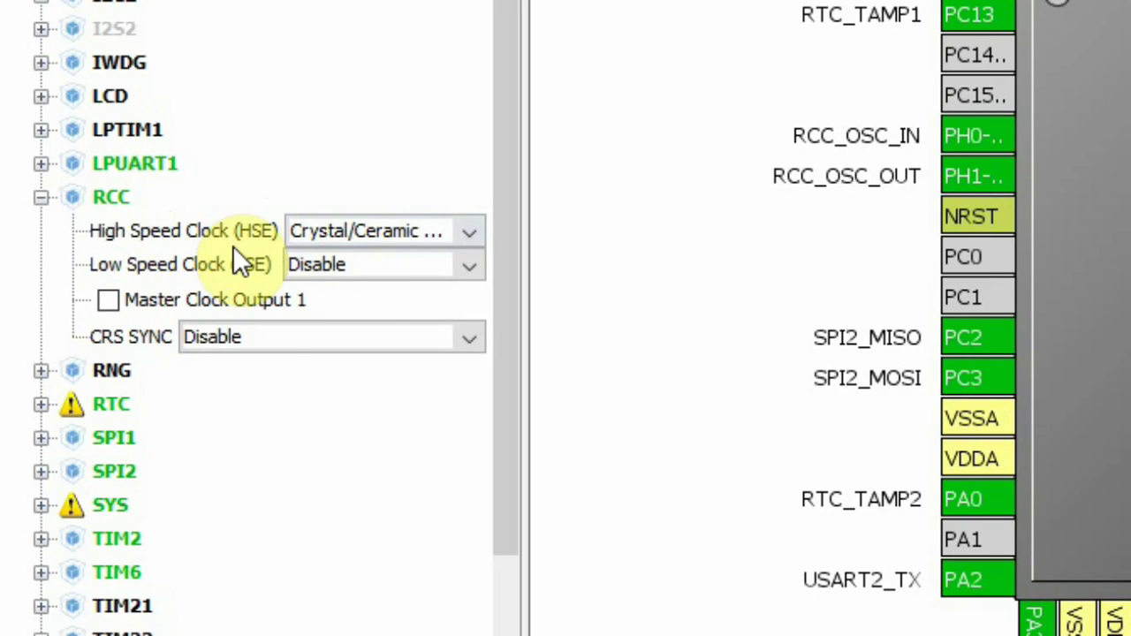
- Set the RCC Low Speed Clock (LSE) to Crystal/Ceramic Resonator and collapse the RCC settings
{"action": "left_click", "coordinate": [346, 268]}
{"action": "left_click", "coordinate": [342, 352]}
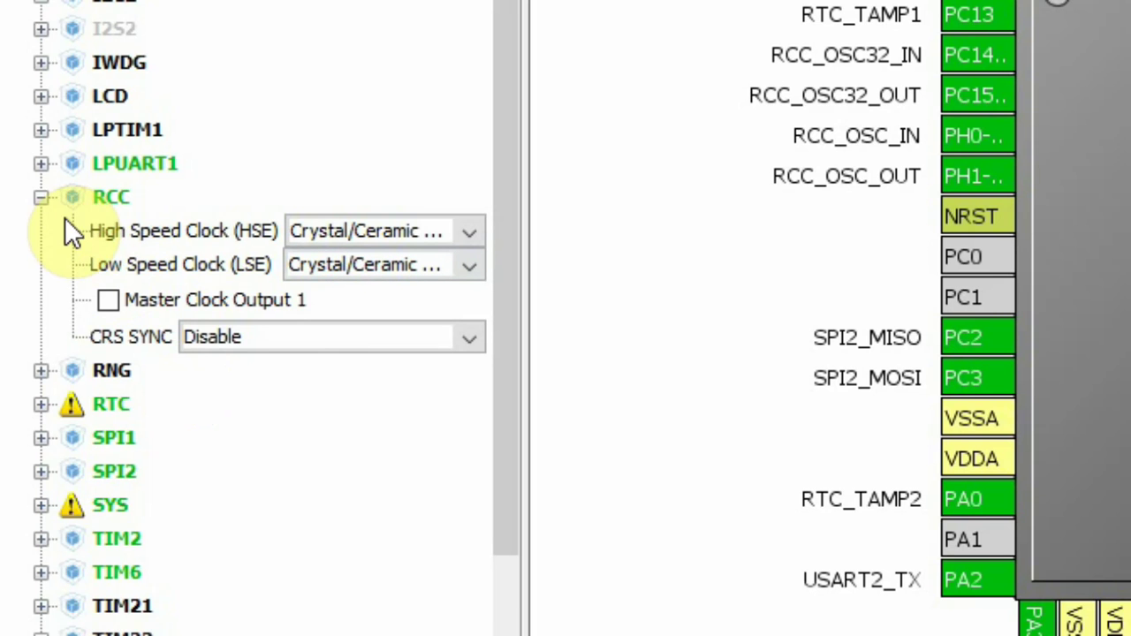
{"action": "left_click", "coordinate": [41, 197]}
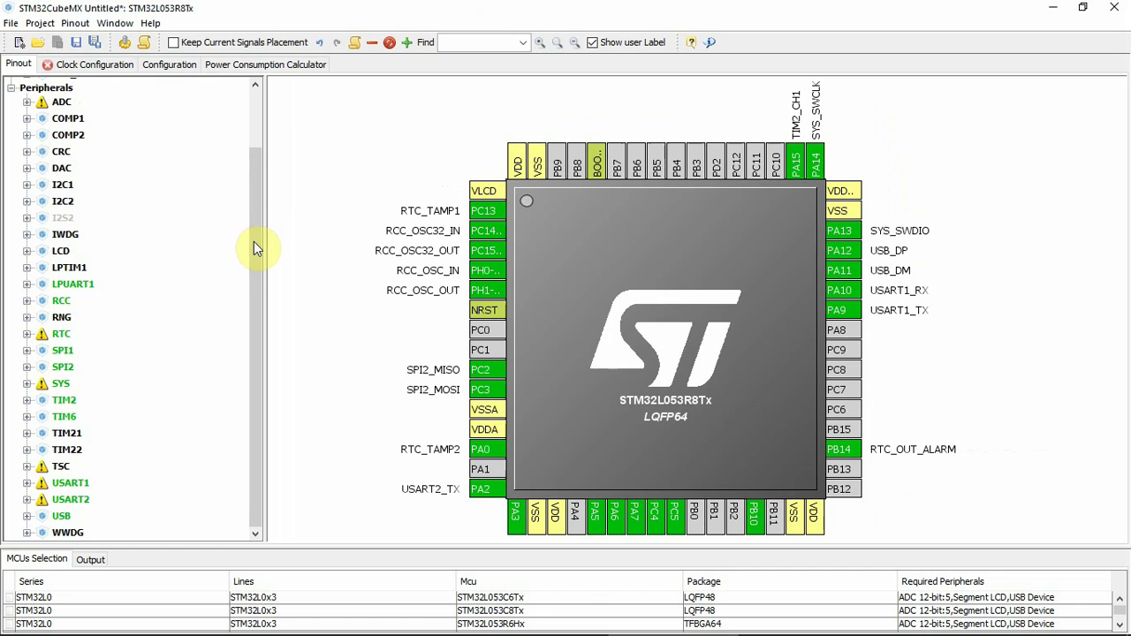
- Expand the I2C1 peripheral and set its mode to I2C
{"action": "left_click_drag", "start_coordinate": [254, 241], "coordinate": [255, 186]}
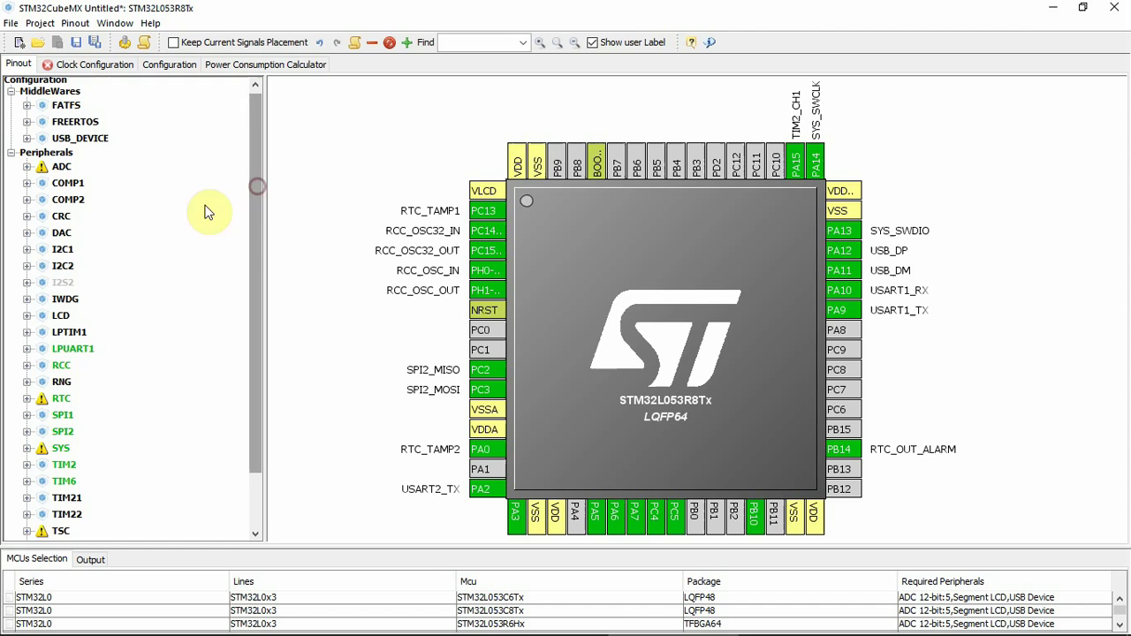
{"action": "left_click", "coordinate": [28, 249]}
{"action": "left_click", "coordinate": [102, 265]}
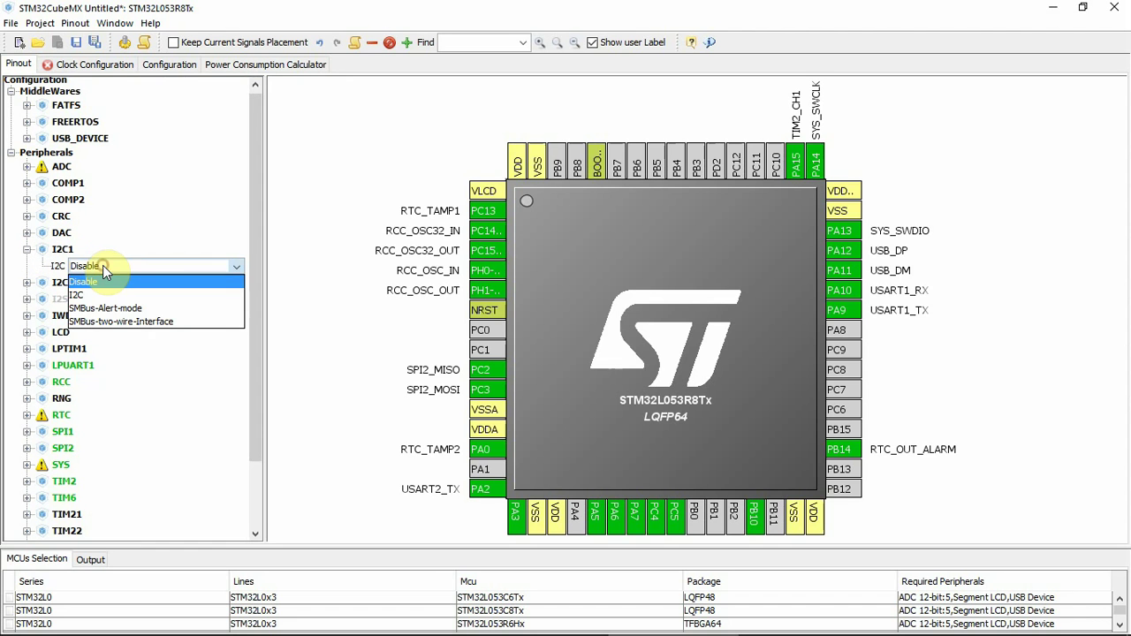
{"action": "left_click", "coordinate": [96, 294]}
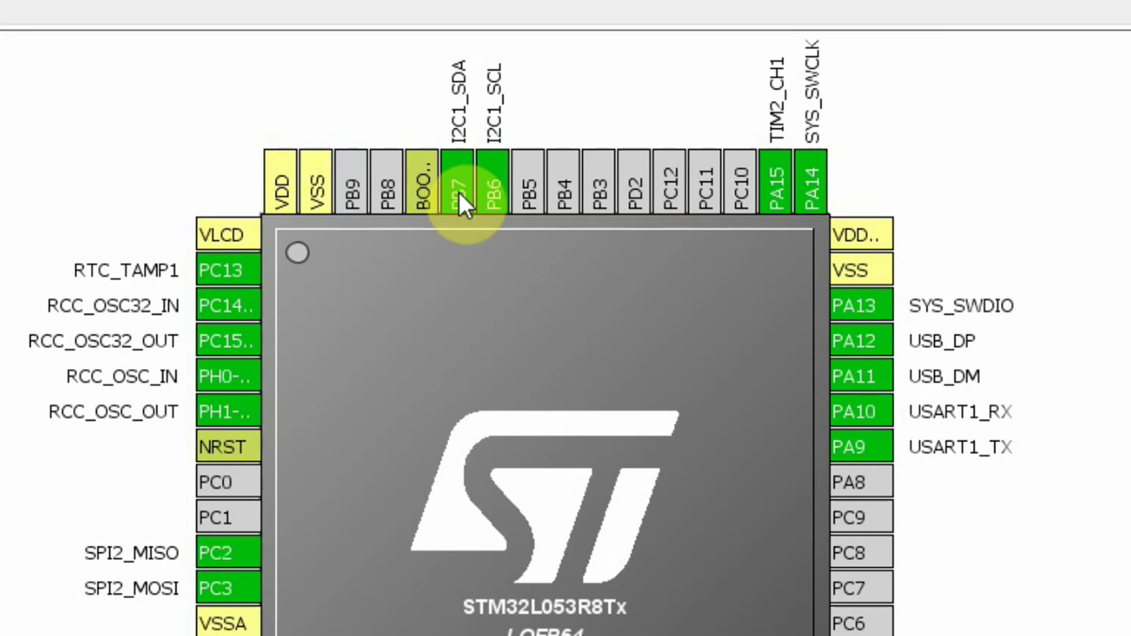
- Check the alternative pins for the I2C1_SDA signal on PB7 and the I2C1_SCL signal on PB6
{"action": "left_click", "coordinate": [458, 190], "text": "ctrl"}
{"action": "left_click", "coordinate": [458, 190], "text": "ctrl"}
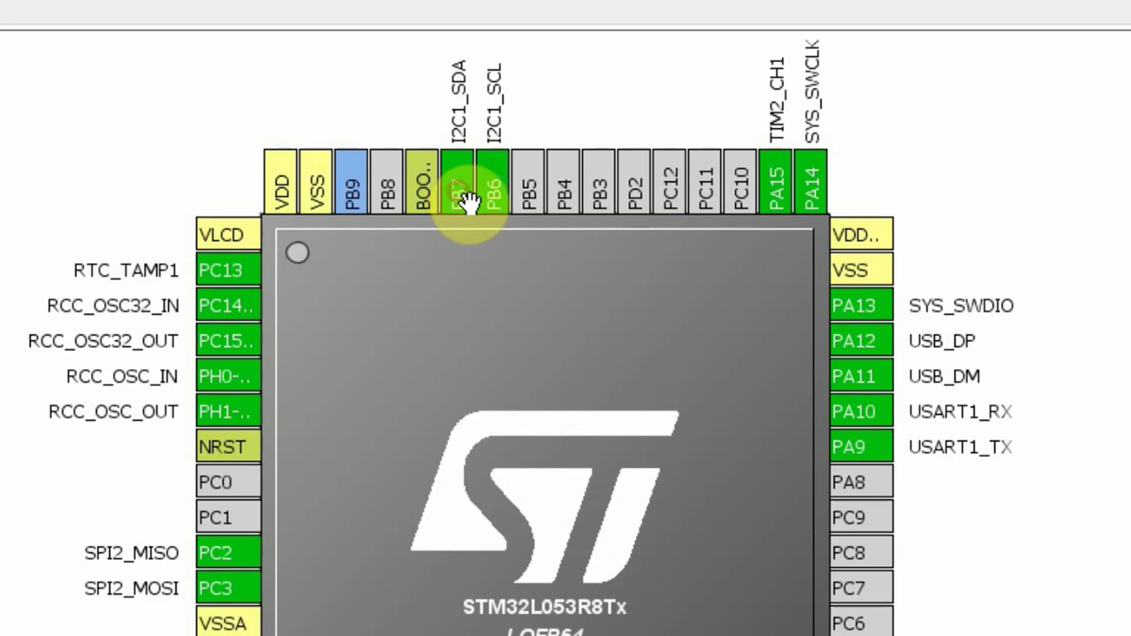
{"action": "left_click", "coordinate": [458, 190], "text": "ctrl"}
{"action": "left_click", "coordinate": [458, 190], "text": "ctrl"}
{"action": "scroll", "coordinate": [458, 190], "scroll_direction": "up", "scroll_amount": 1}
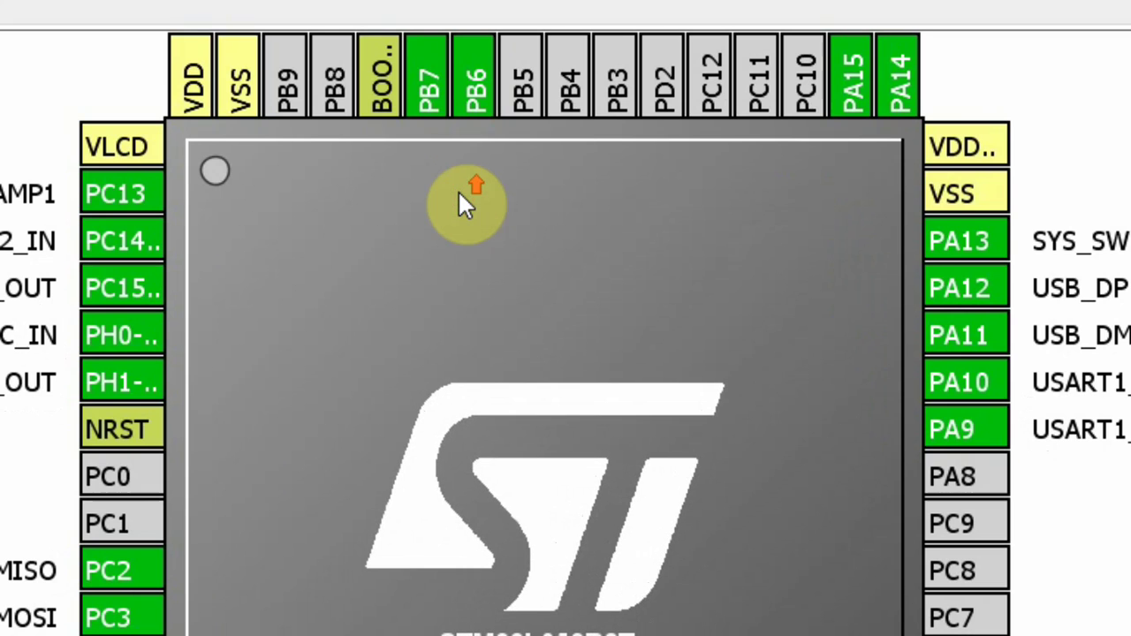
{"action": "left_click_drag", "start_coordinate": [424, 144], "coordinate": [464, 371]}
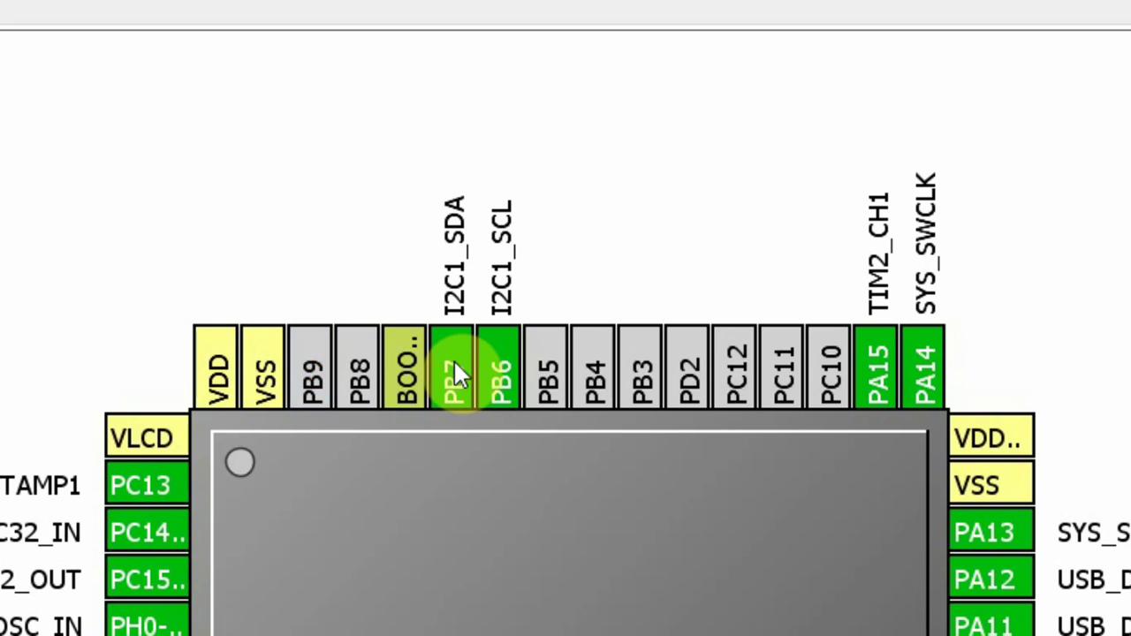
{"action": "left_click", "coordinate": [461, 364], "text": "ctrl"}
{"action": "left_click", "coordinate": [508, 368], "text": "ctrl"}
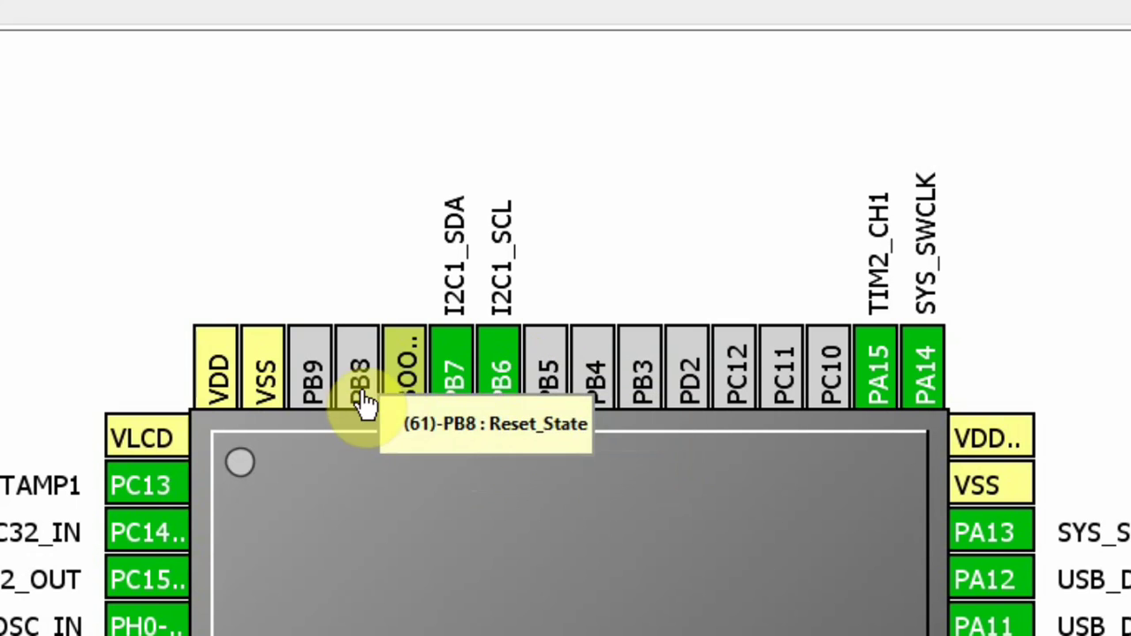
- Try assigning the I2C1_SDA function directly to pin PB9 and undo the assignment
{"action": "left_click", "coordinate": [317, 391]}
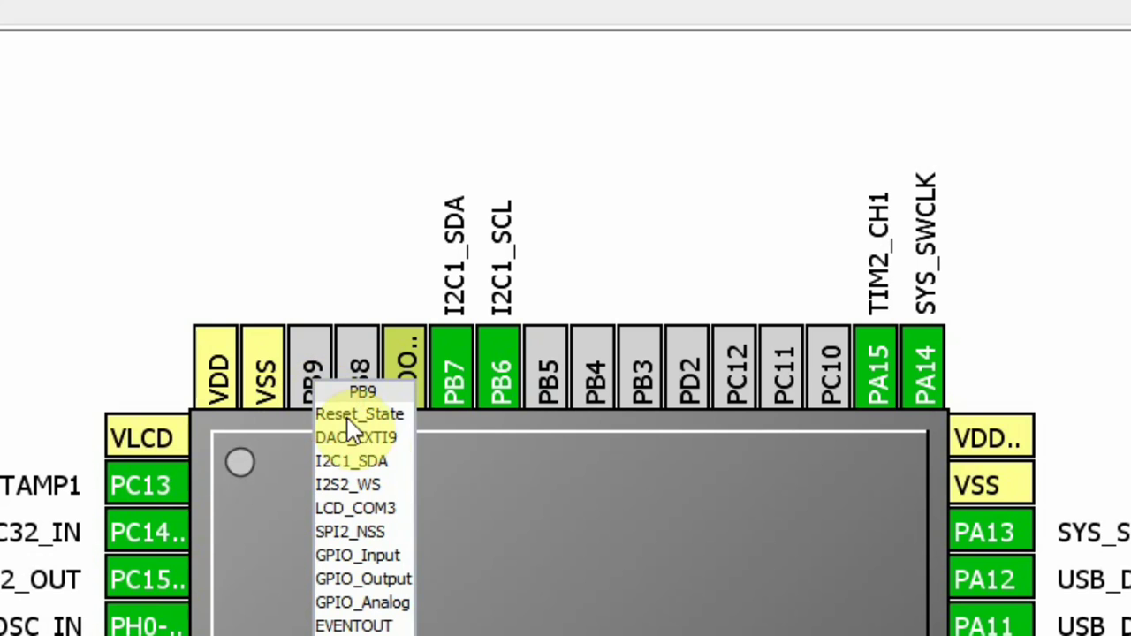
{"action": "left_click", "coordinate": [376, 461]}
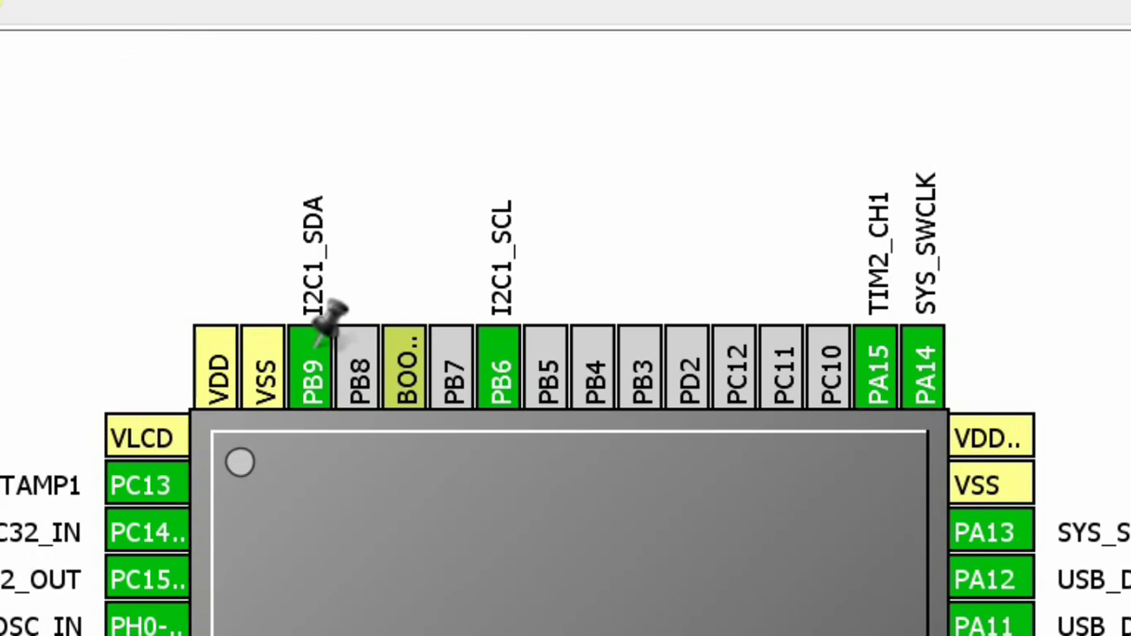
{"action": "key", "text": "ctrl+z"}
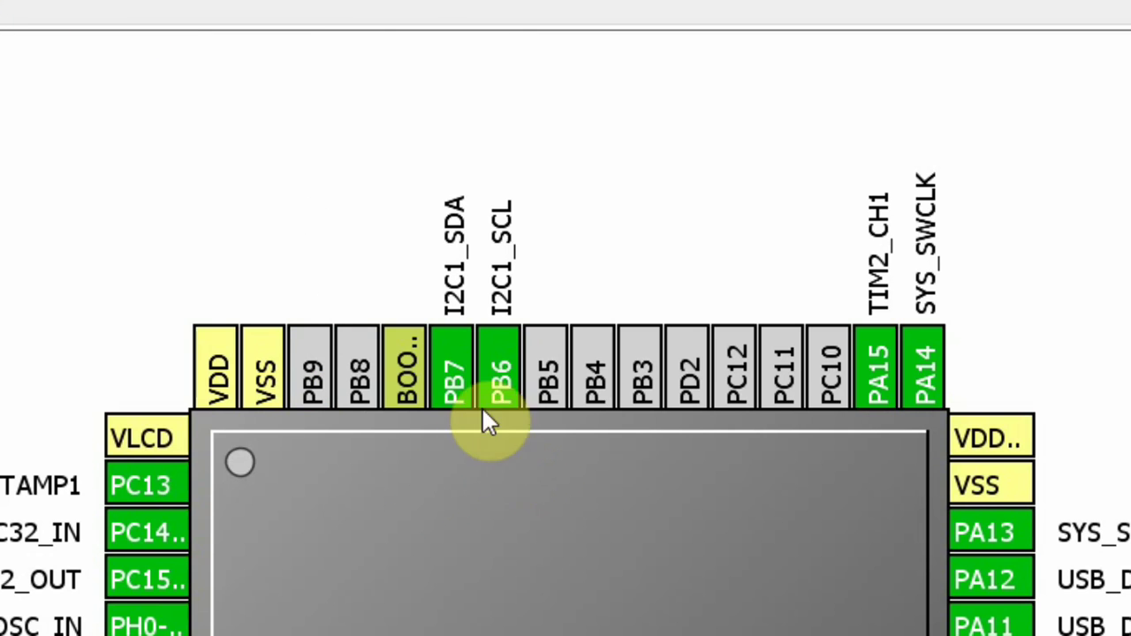
- Remap the I2C1_SDA signal from pin PB7 to its alternative pin PB9
{"action": "left_click", "coordinate": [452, 371], "text": "ctrl"}
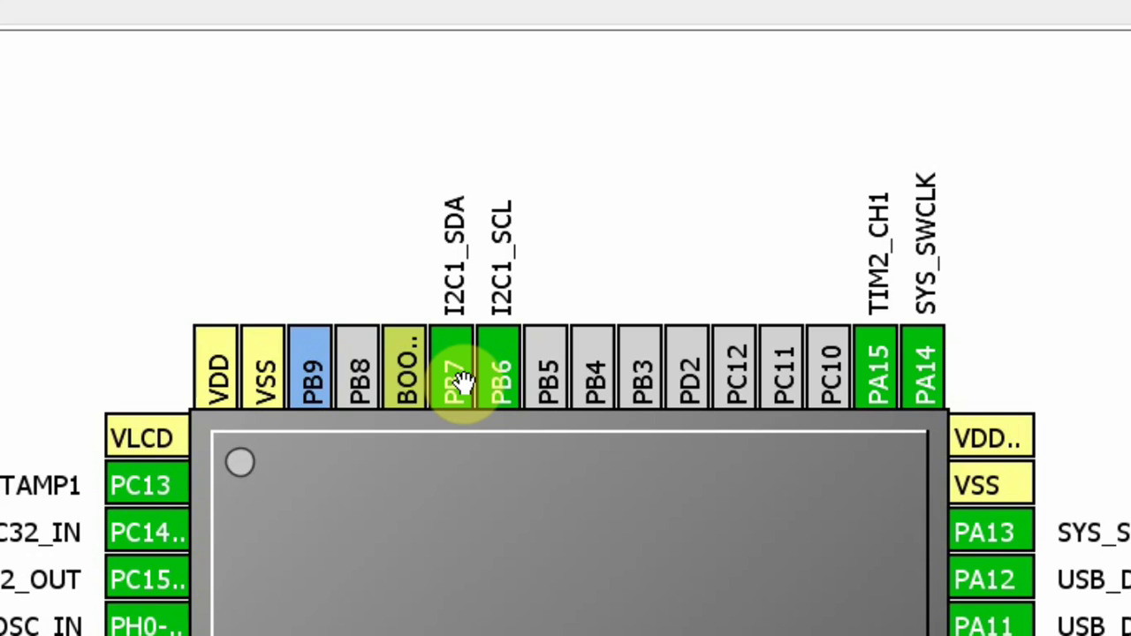
{"action": "left_click_drag", "start_coordinate": [463, 382], "coordinate": [309, 384]}
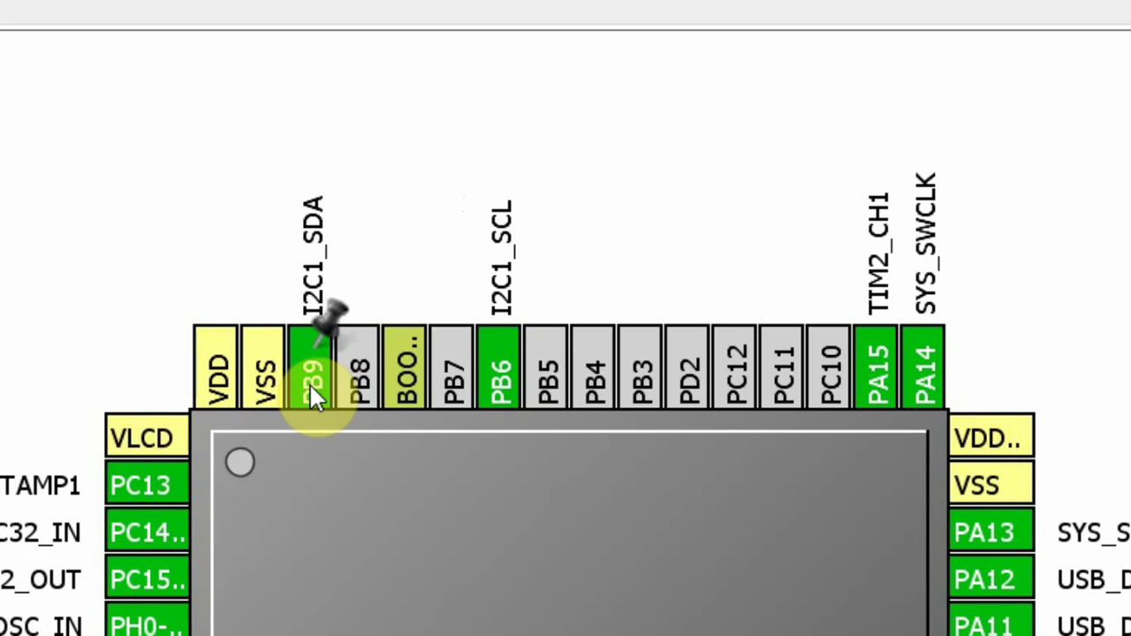
- Check the alternative pins for the signals on PC2, PC3 and PA2 across the whole chip
{"action": "scroll", "coordinate": [586, 492], "scroll_direction": "down", "scroll_amount": 2}
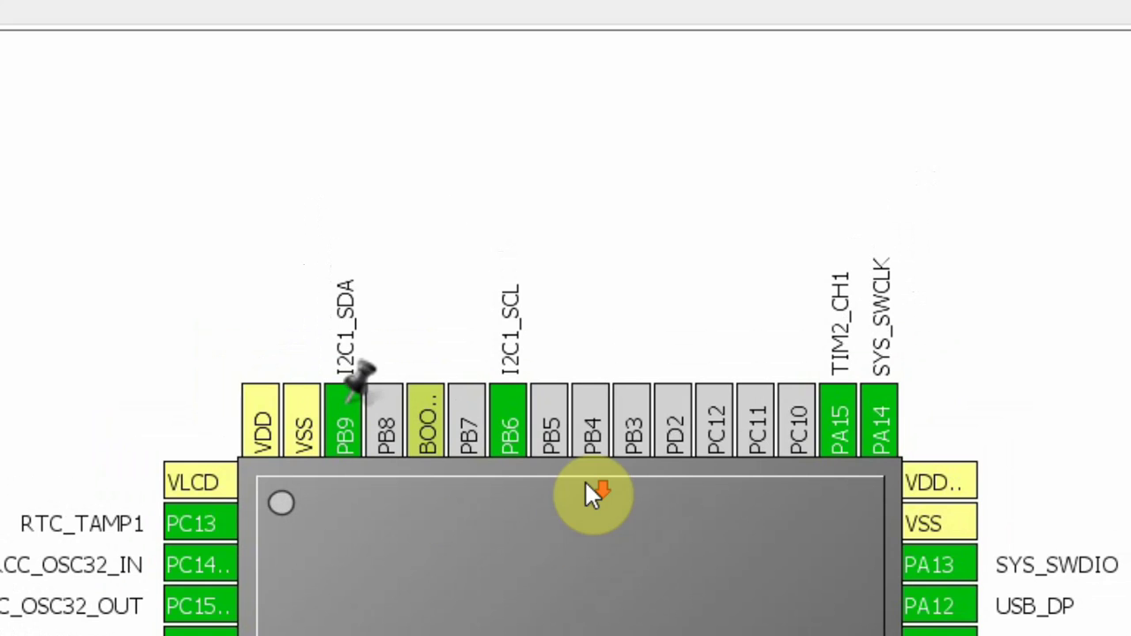
{"action": "left_click_drag", "start_coordinate": [538, 533], "coordinate": [518, 336]}
{"action": "scroll", "coordinate": [518, 336], "scroll_direction": "up", "scroll_amount": 1}
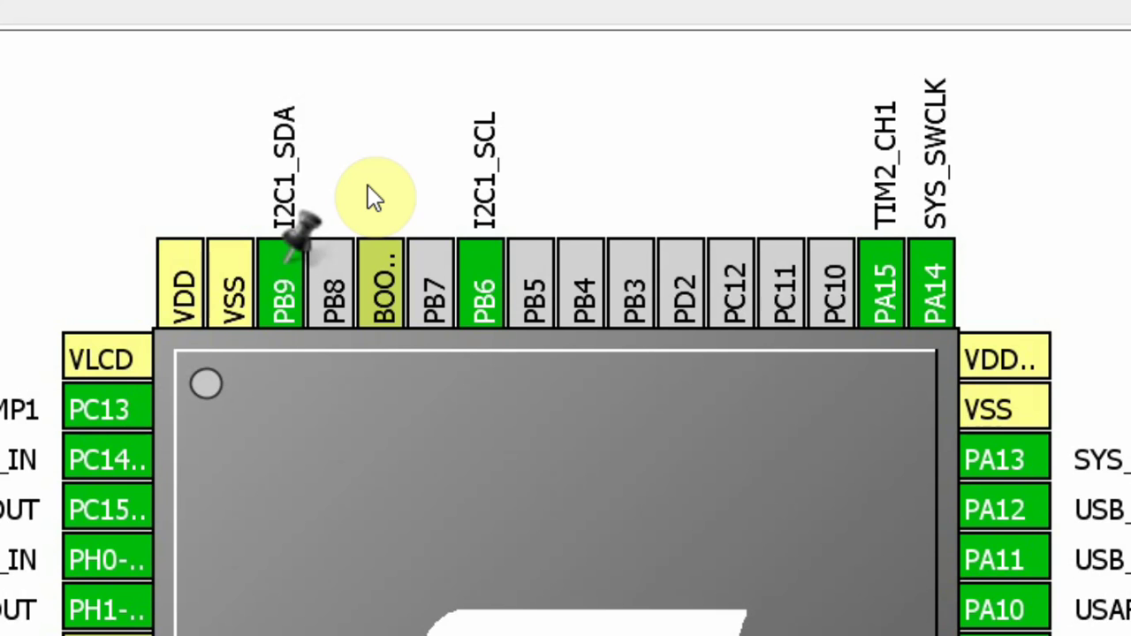
{"action": "scroll", "coordinate": [342, 375], "scroll_direction": "down", "scroll_amount": 3}
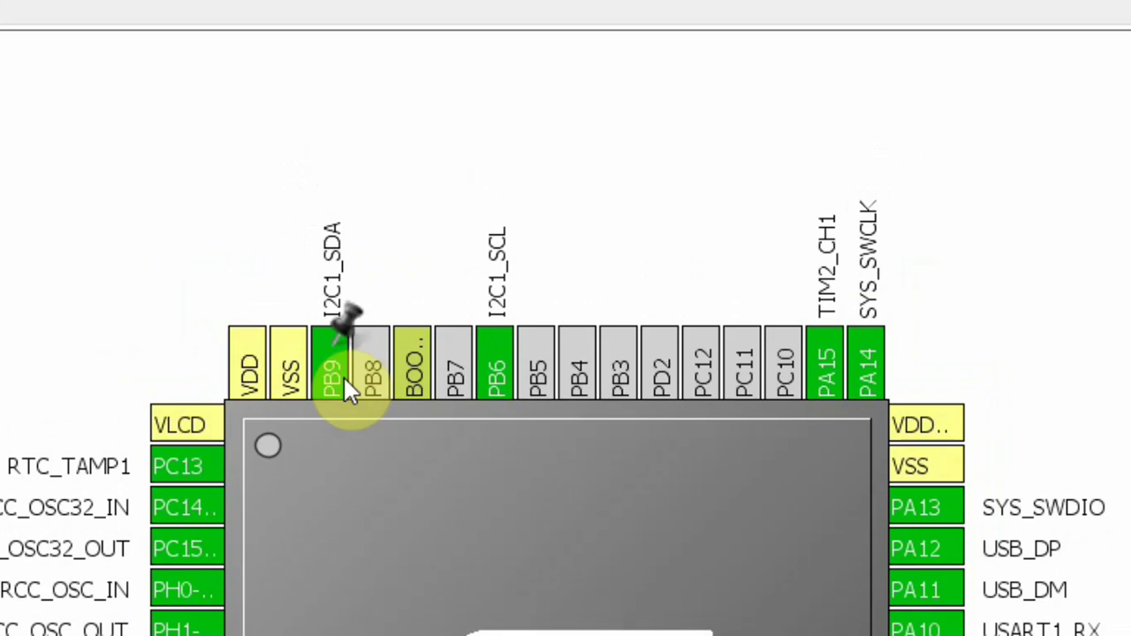
{"action": "left_click_drag", "start_coordinate": [377, 516], "coordinate": [373, 308]}
{"action": "scroll", "coordinate": [442, 424], "scroll_direction": "down", "scroll_amount": 2}
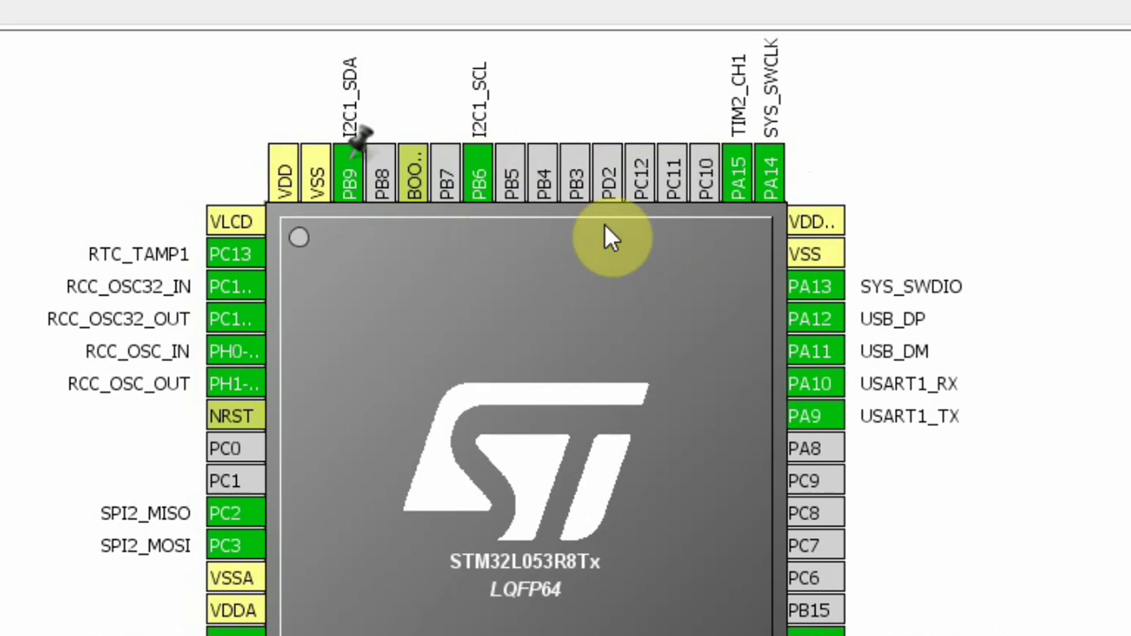
{"action": "scroll", "coordinate": [606, 239], "scroll_direction": "down", "scroll_amount": 2}
{"action": "scroll", "coordinate": [530, 255], "scroll_direction": "down", "scroll_amount": 1}
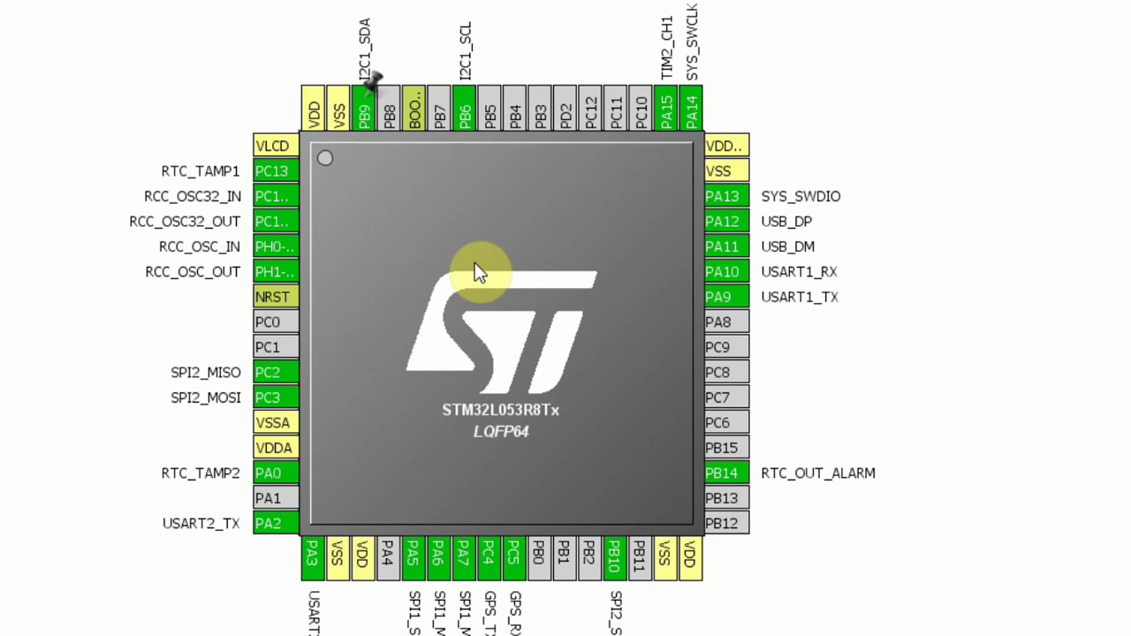
{"action": "left_click", "coordinate": [270, 375], "text": "ctrl"}
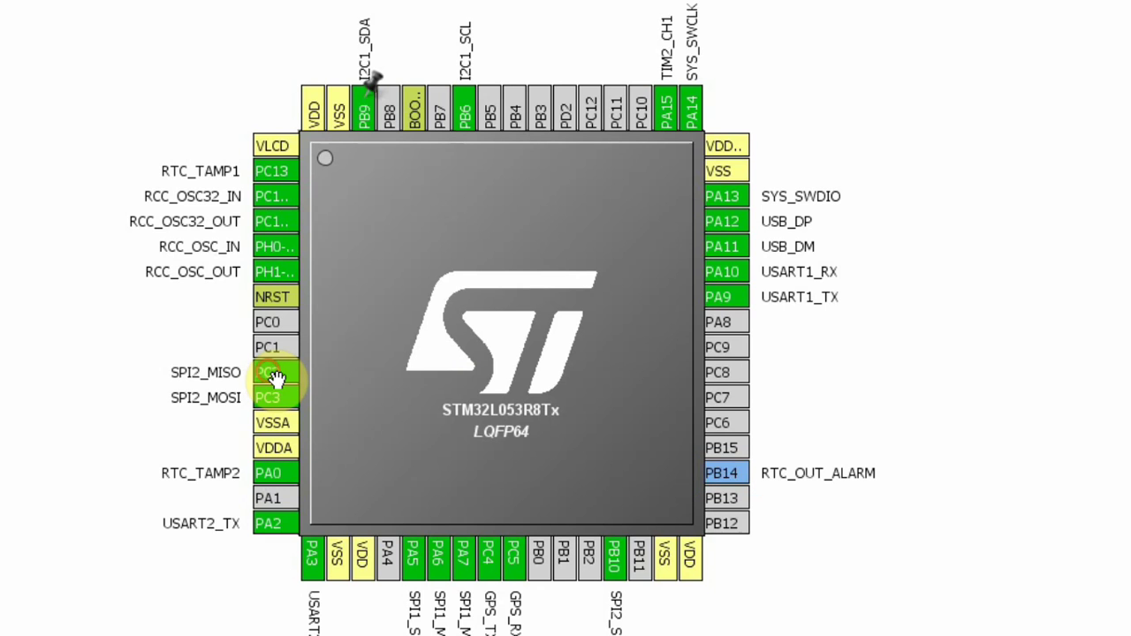
{"action": "left_click", "coordinate": [273, 399], "text": "ctrl"}
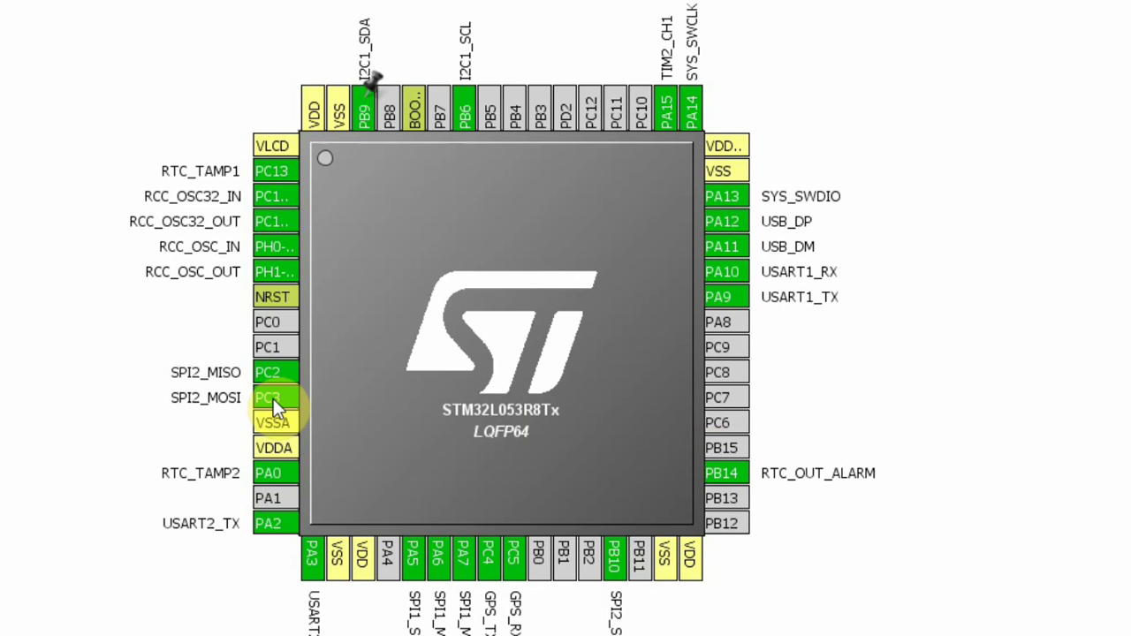
{"action": "left_click", "coordinate": [273, 530], "text": "ctrl"}
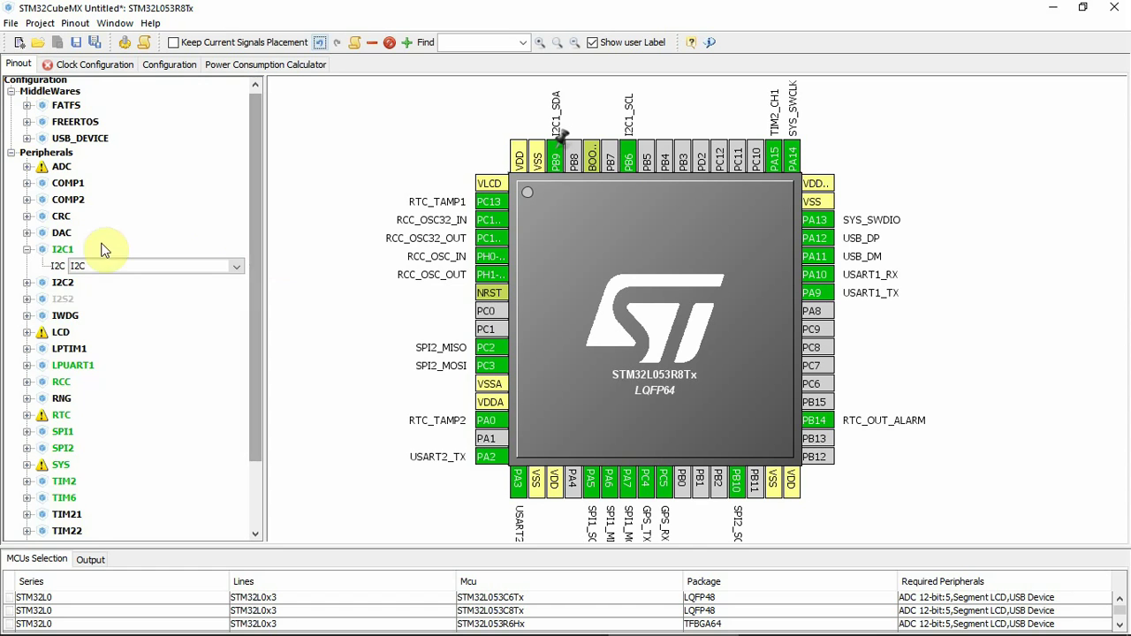
- Enable the OUT1 configuration of the DAC peripheral
{"action": "left_click", "coordinate": [26, 250]}
{"action": "left_click", "coordinate": [26, 233]}
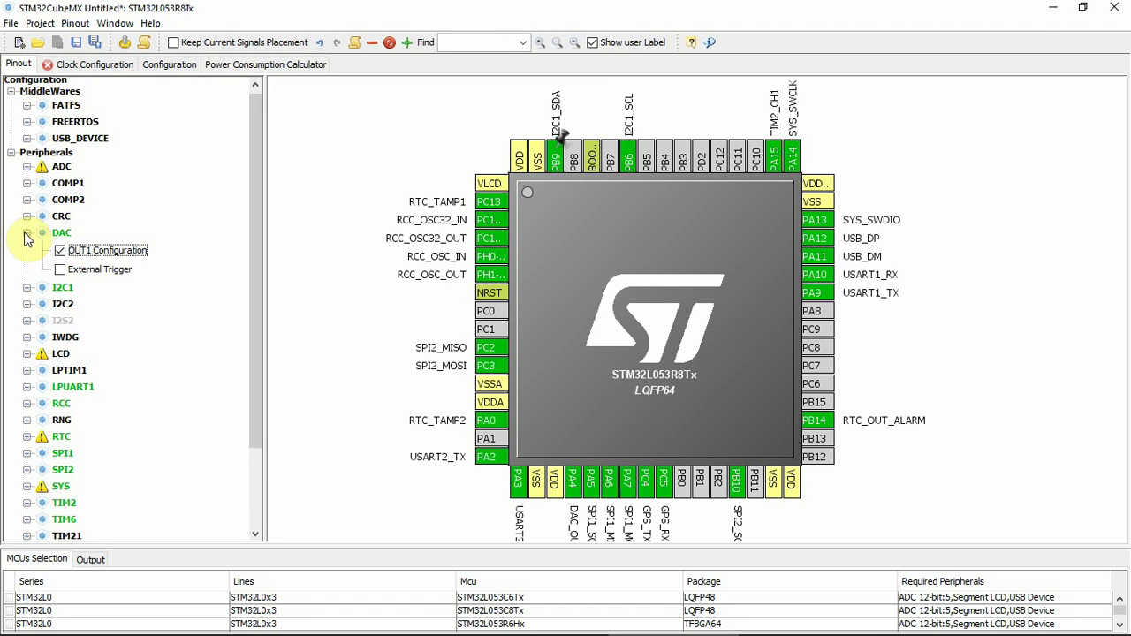
{"action": "left_click", "coordinate": [26, 233]}
- Set the Input [+] of the COMP1 comparator to INP
{"action": "left_click", "coordinate": [27, 200]}
{"action": "left_click", "coordinate": [27, 199]}
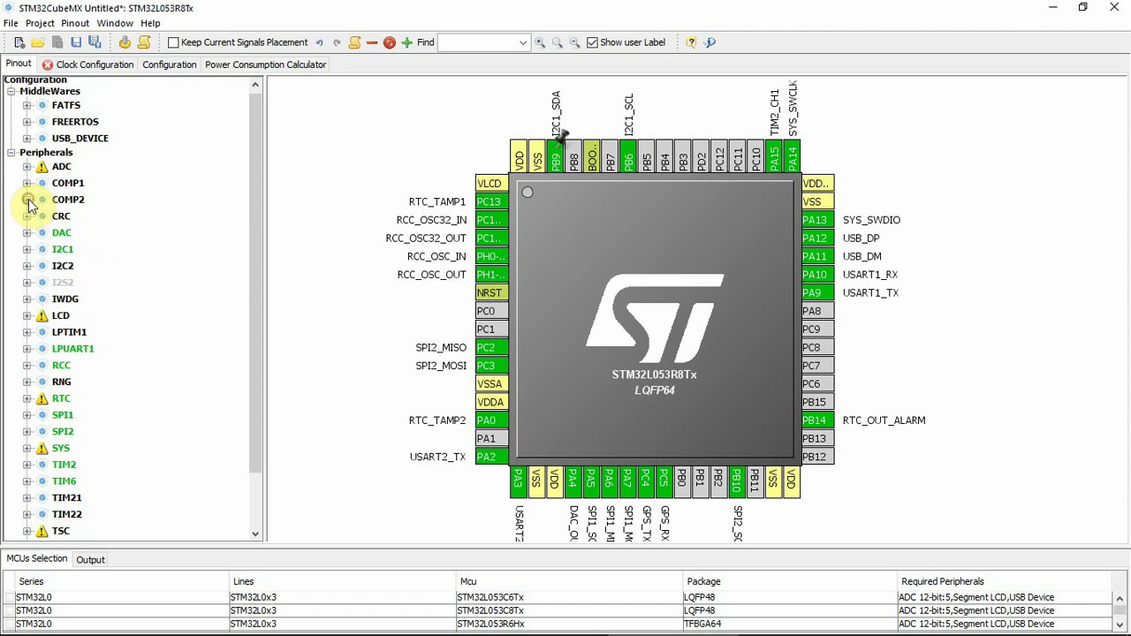
{"action": "left_click", "coordinate": [28, 183]}
{"action": "left_click", "coordinate": [115, 199]}
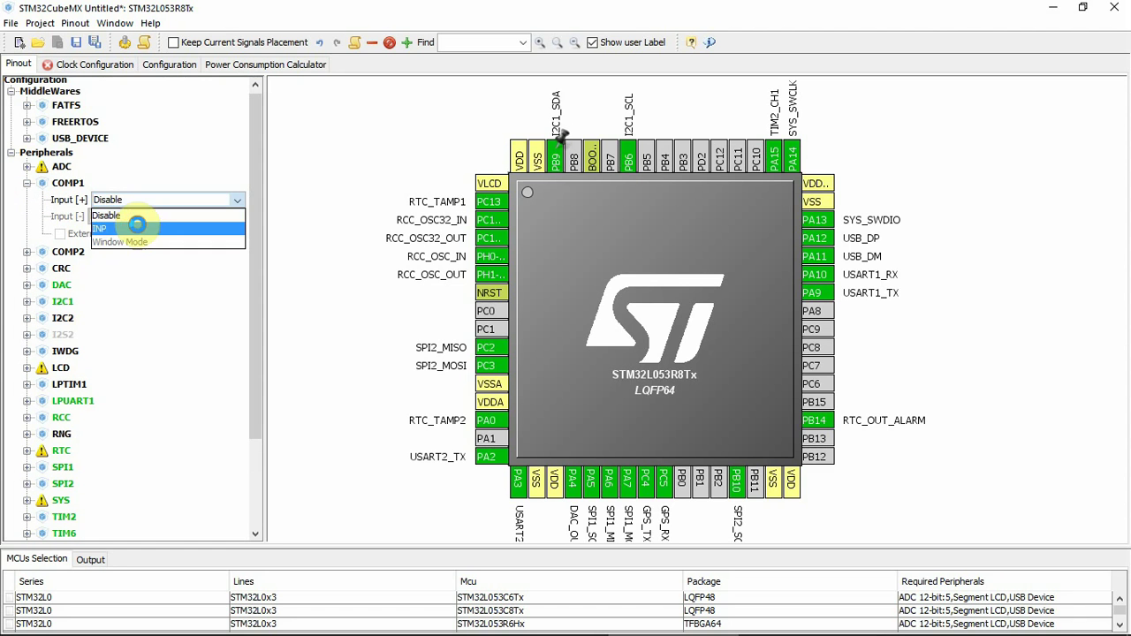
{"action": "left_click", "coordinate": [139, 228]}
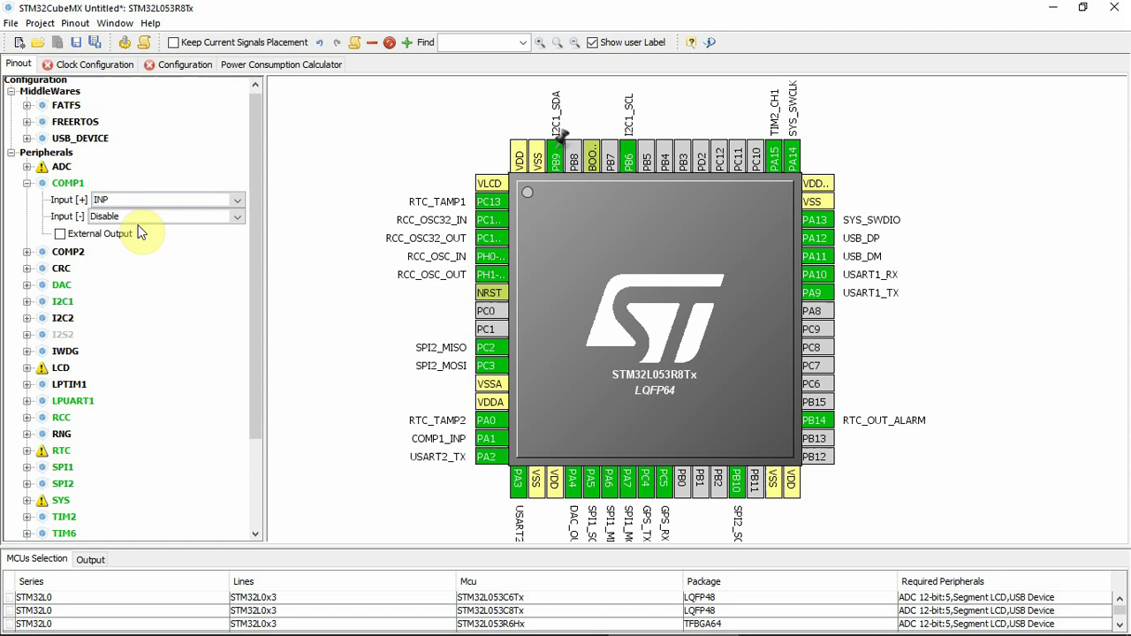
{"action": "left_click", "coordinate": [27, 183]}
- Enable the ADC input channels IN3, IN6, IN7 and IN8
{"action": "scroll", "coordinate": [72, 347], "scroll_direction": "down", "scroll_amount": 1}
{"action": "scroll", "coordinate": [73, 347], "scroll_direction": "down", "scroll_amount": 1}
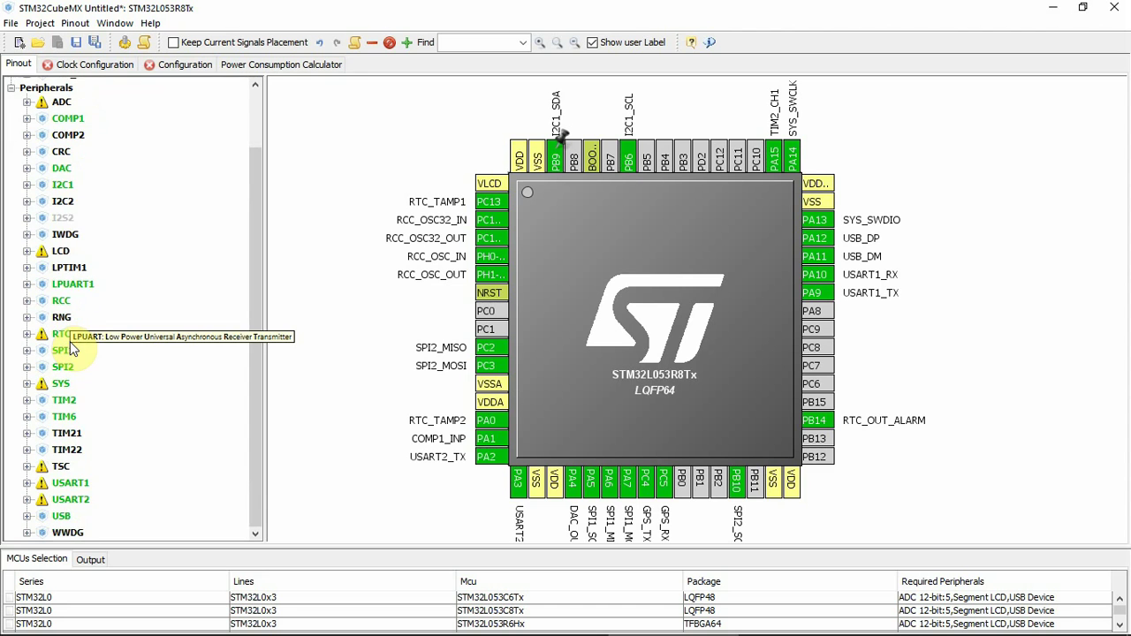
{"action": "scroll", "coordinate": [89, 482], "scroll_direction": "up", "scroll_amount": 2}
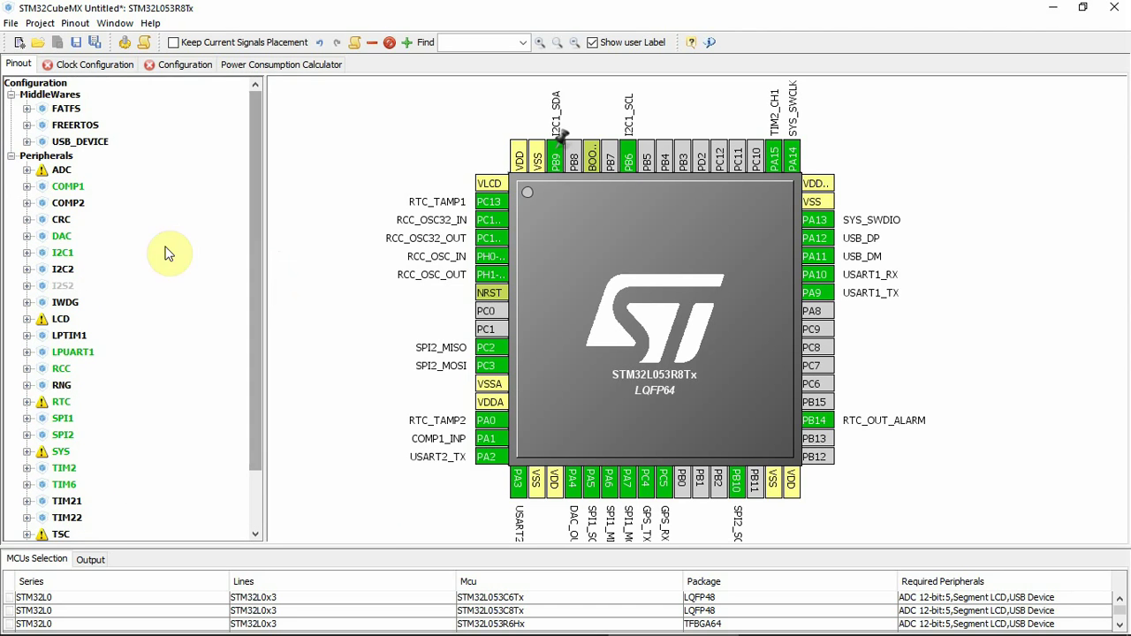
{"action": "left_click", "coordinate": [28, 170]}
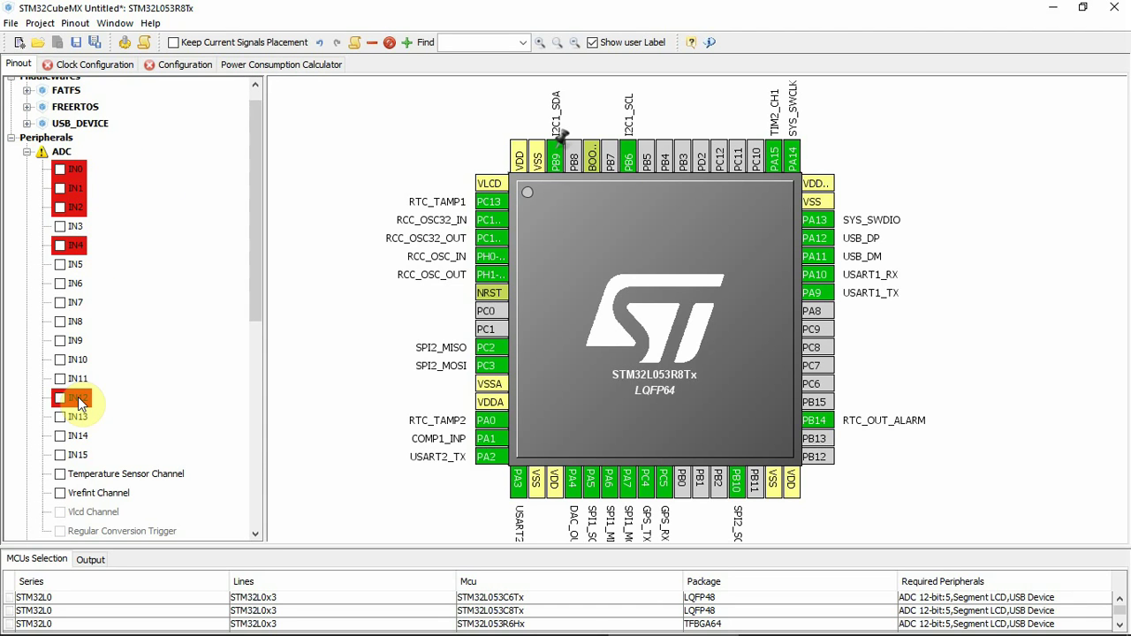
{"action": "mouse_move", "coordinate": [80, 403]}
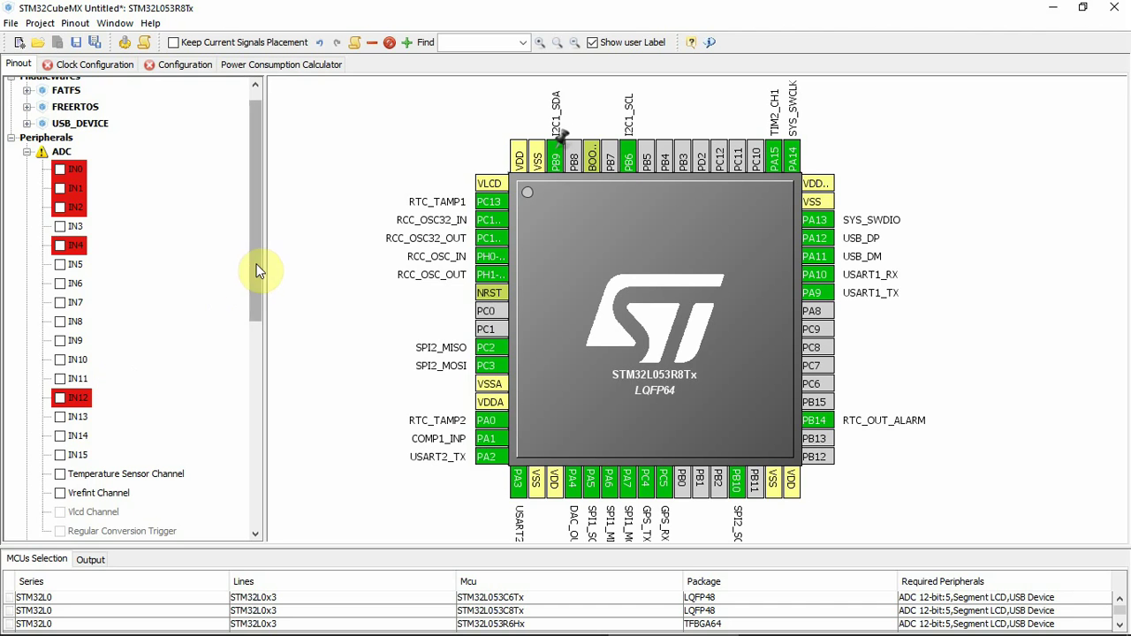
{"action": "left_click_drag", "start_coordinate": [256, 262], "coordinate": [256, 491]}
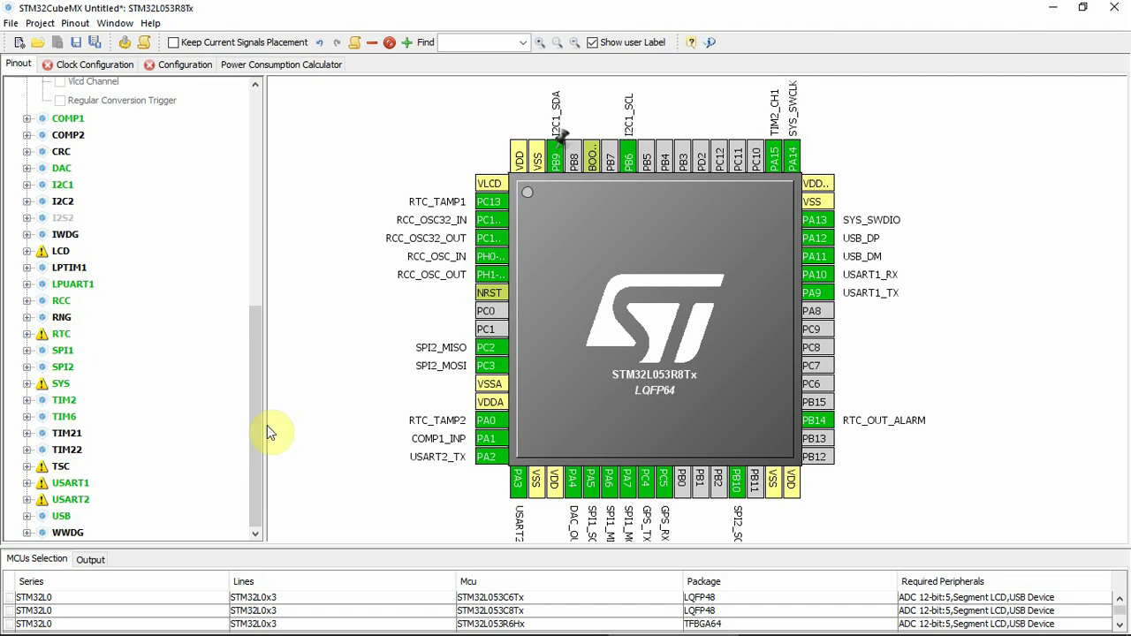
{"action": "left_click_drag", "start_coordinate": [251, 385], "coordinate": [261, 182]}
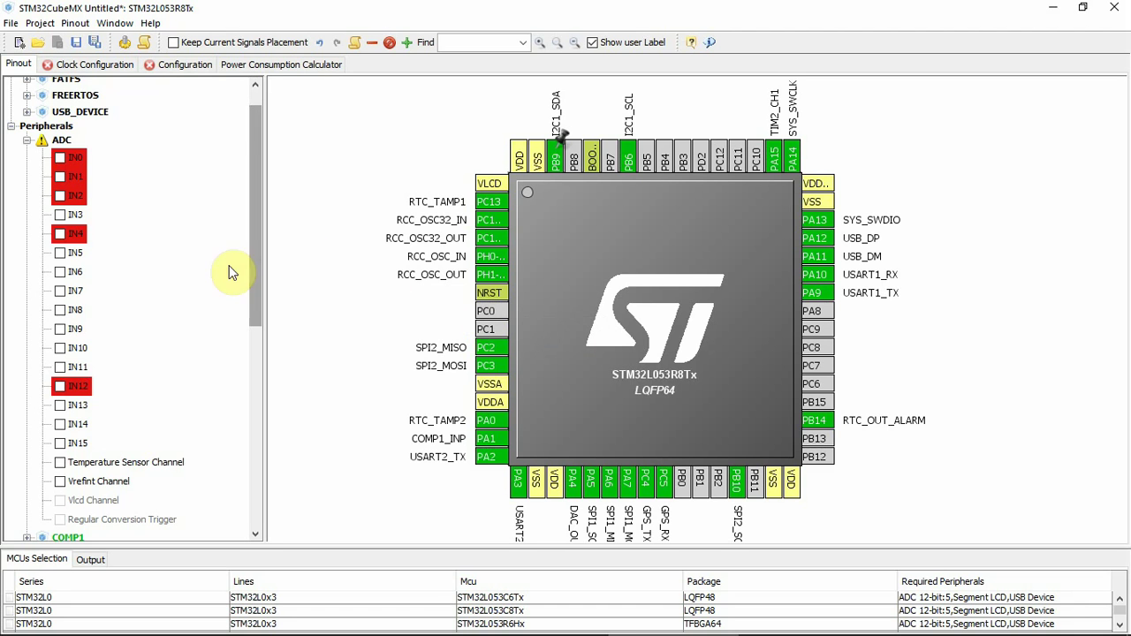
{"action": "left_click", "coordinate": [61, 216]}
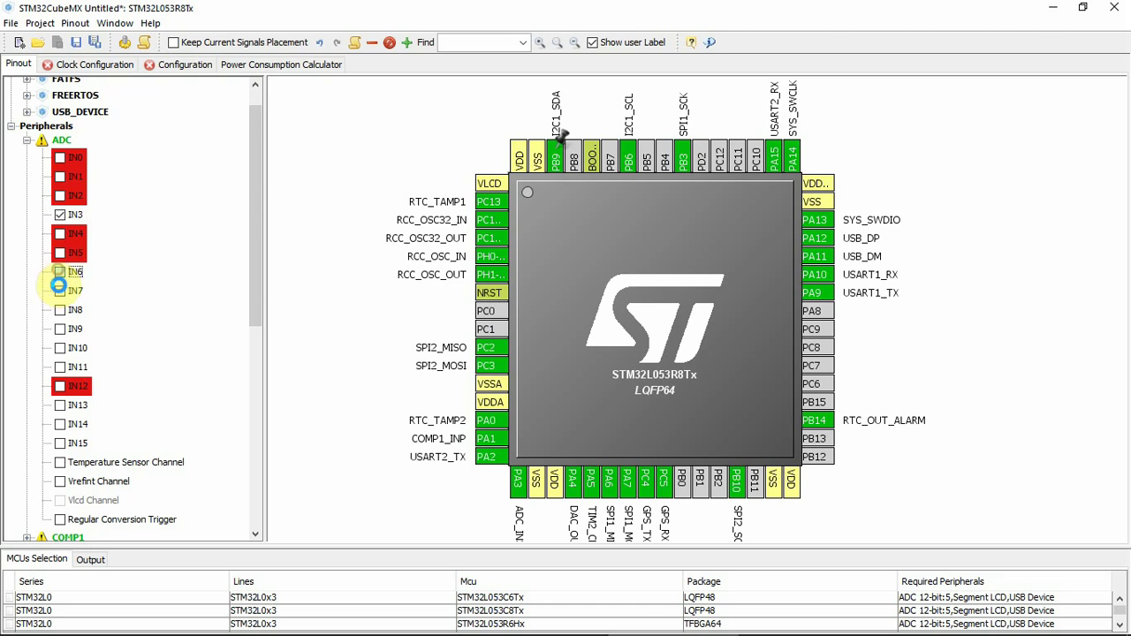
{"action": "left_click", "coordinate": [59, 273]}
{"action": "left_click", "coordinate": [59, 309]}
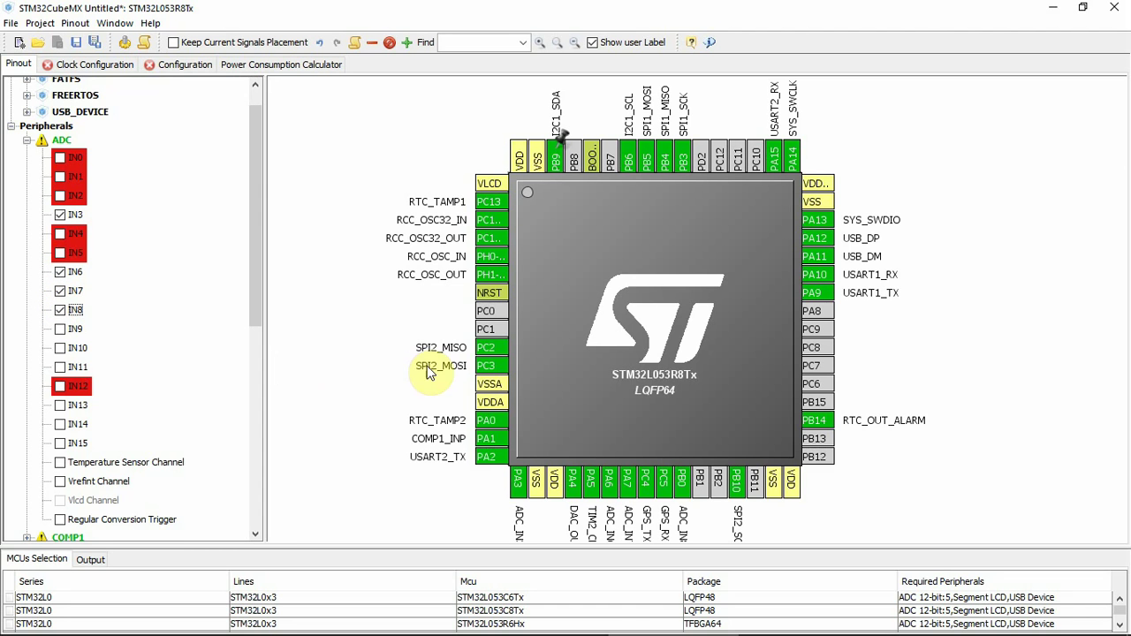
{"action": "left_click", "coordinate": [27, 141]}
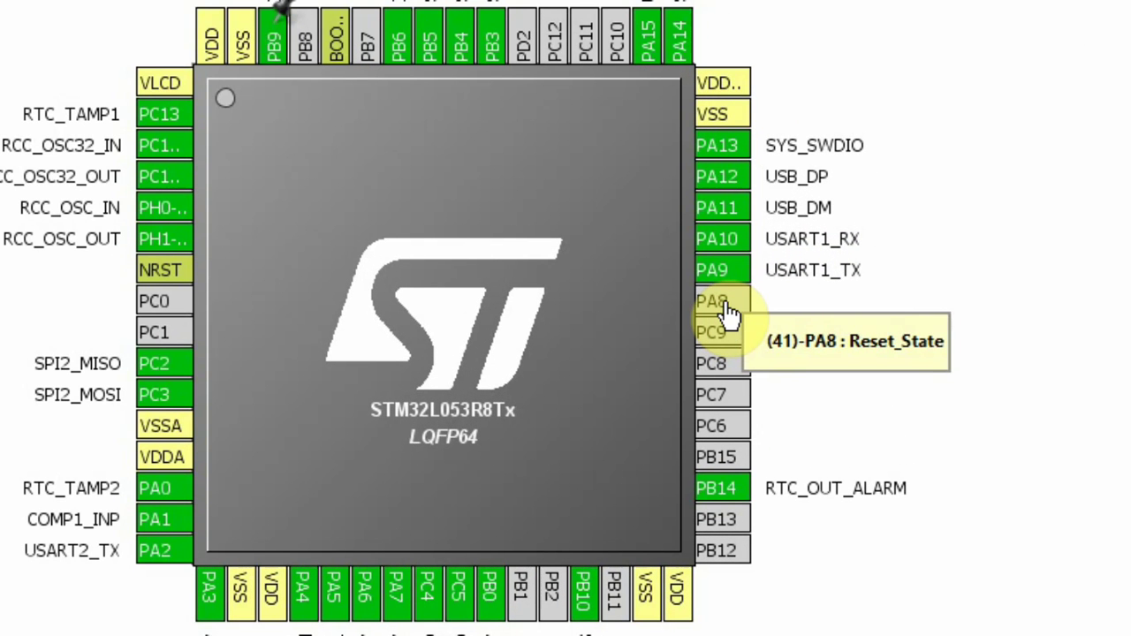
- Assign pin PA8 as GPIO_Input and pins PC9 and PC8 as GPIO_Output on the chip
{"action": "left_click", "coordinate": [726, 310]}
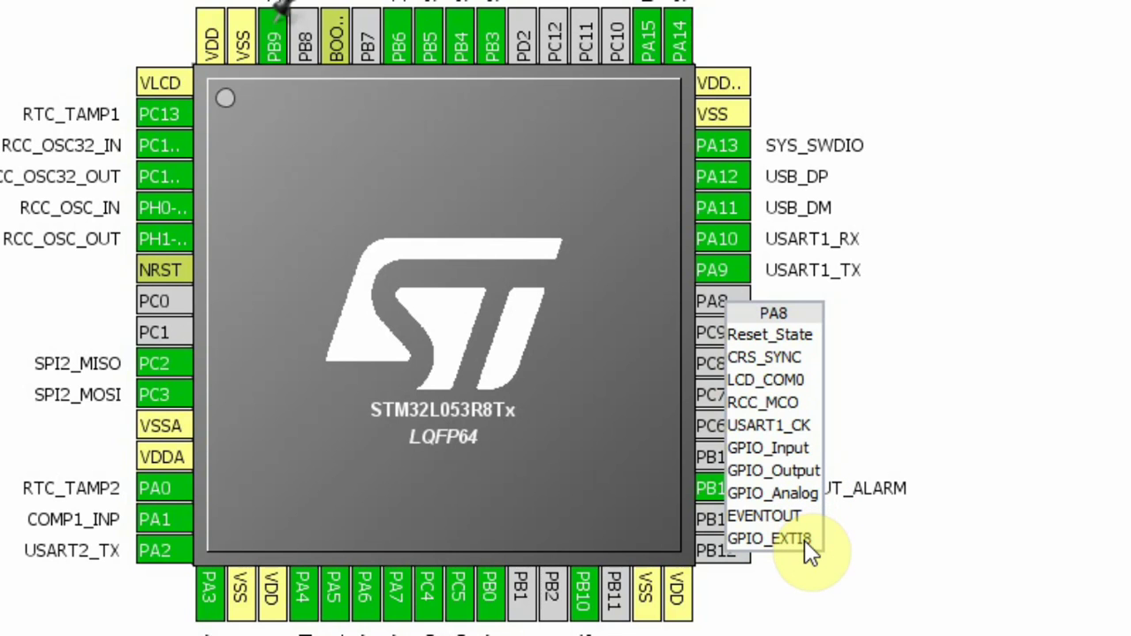
{"action": "left_click", "coordinate": [771, 447]}
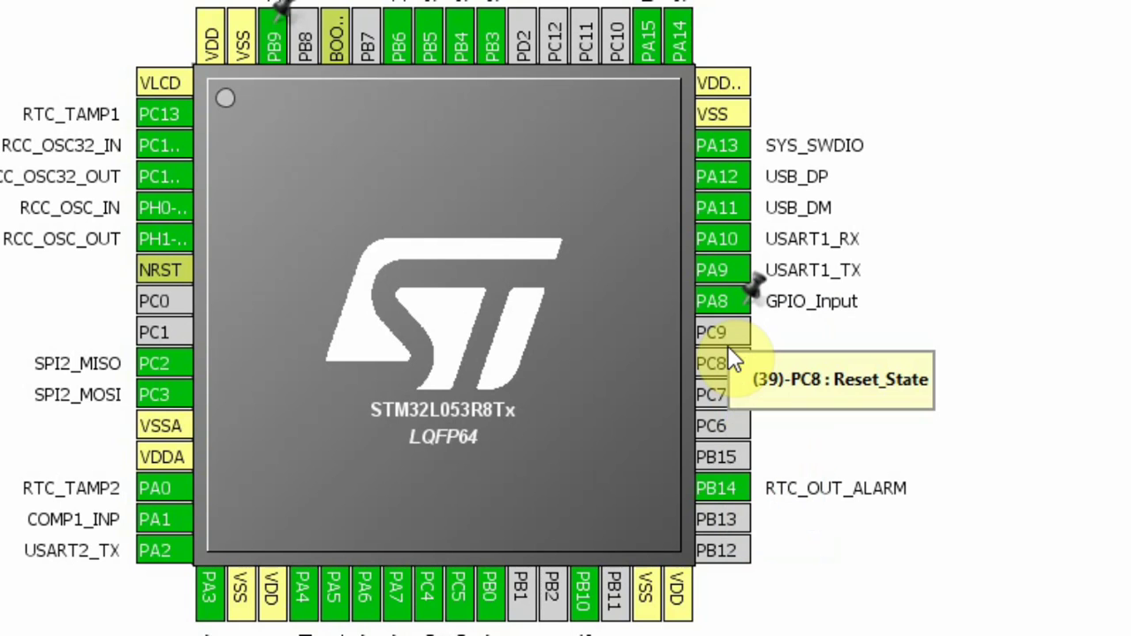
{"action": "left_click", "coordinate": [728, 343]}
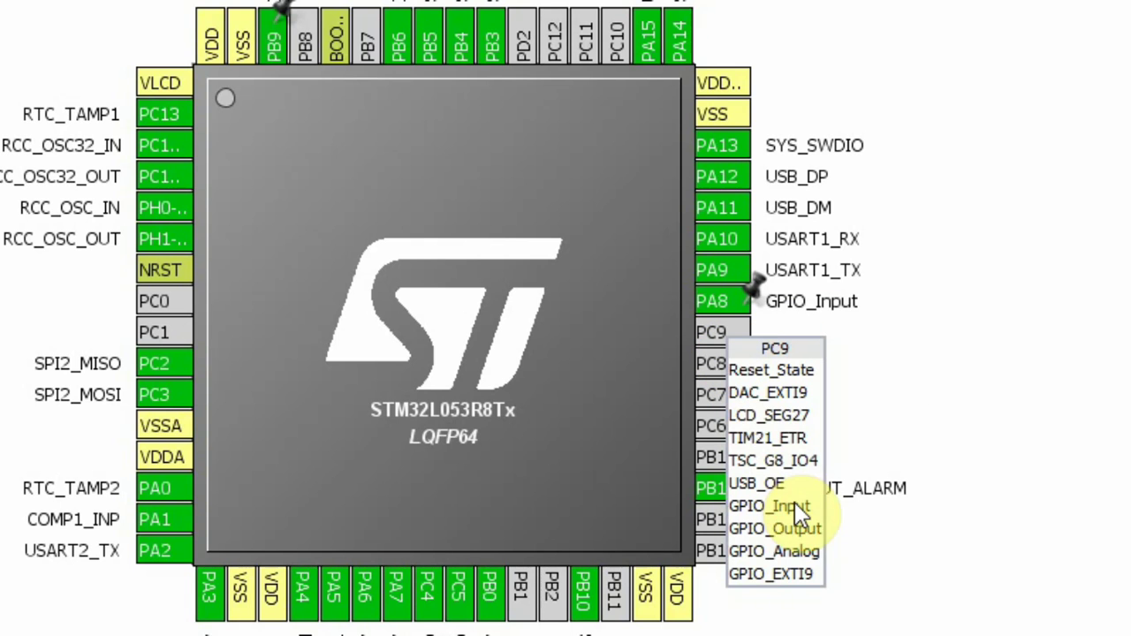
{"action": "left_click", "coordinate": [808, 530]}
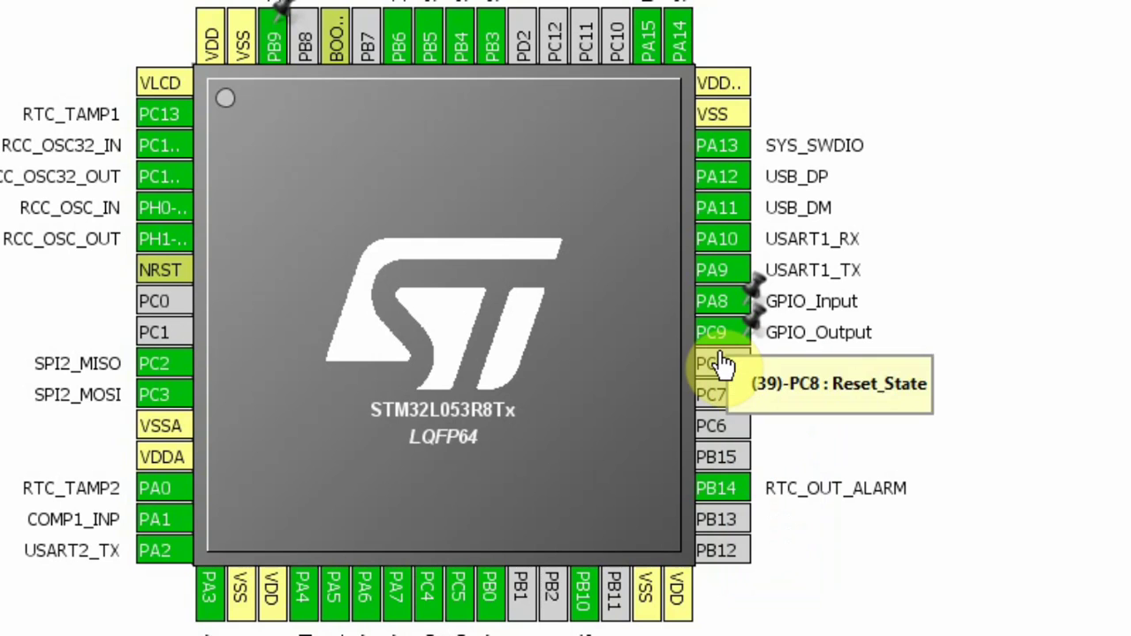
{"action": "left_click", "coordinate": [721, 358]}
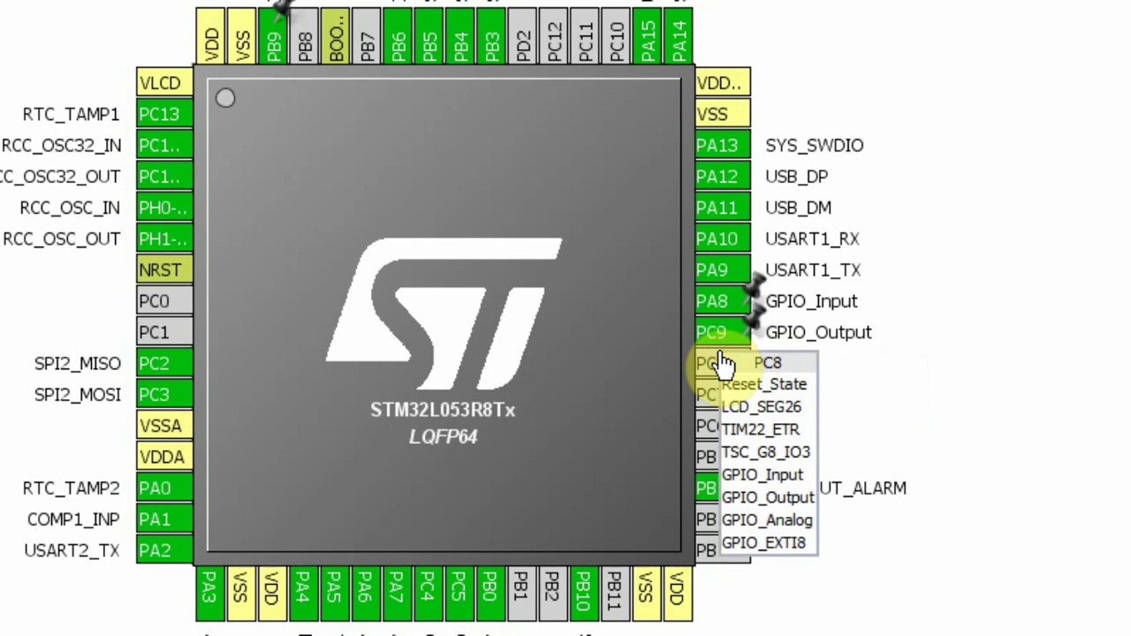
{"action": "left_click", "coordinate": [785, 500]}
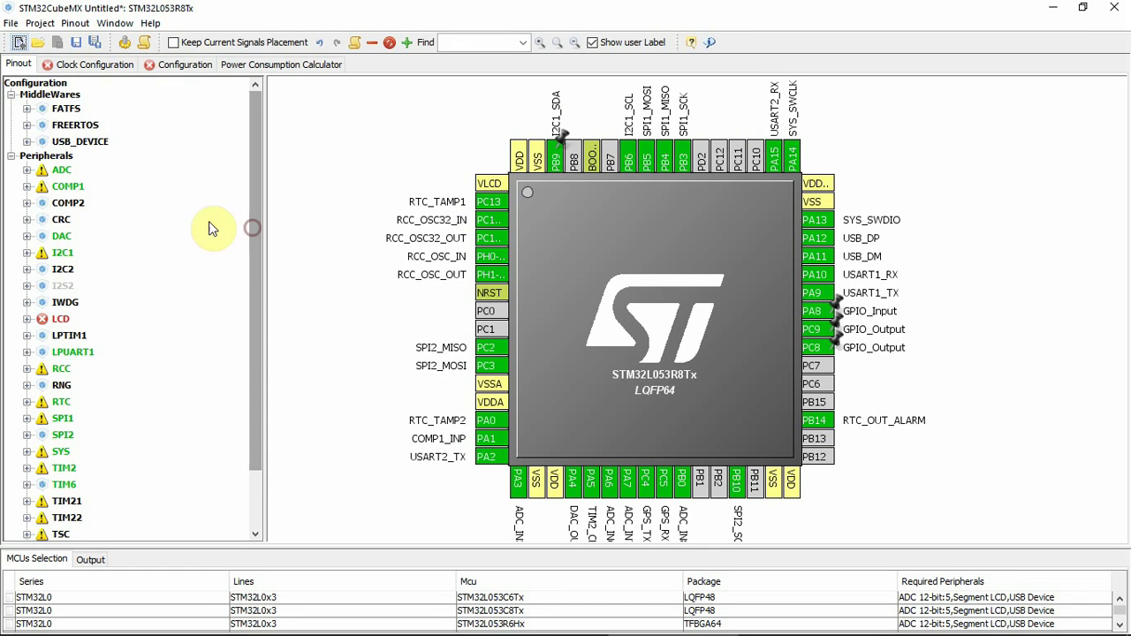
- Widen the configuration tree and set the USB_DEVICE middleware's Class For FS IP to Communication Device Class (Virtual Port Com)
{"action": "left_click_drag", "start_coordinate": [252, 260], "coordinate": [252, 355]}
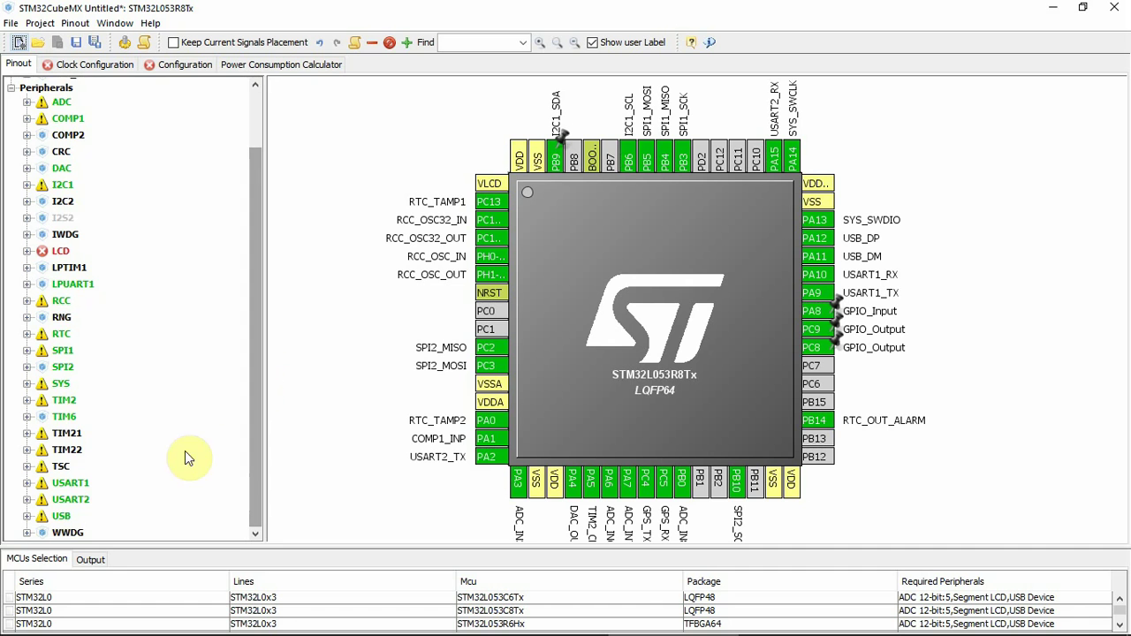
{"action": "scroll", "coordinate": [263, 414], "scroll_direction": "up", "scroll_amount": 3}
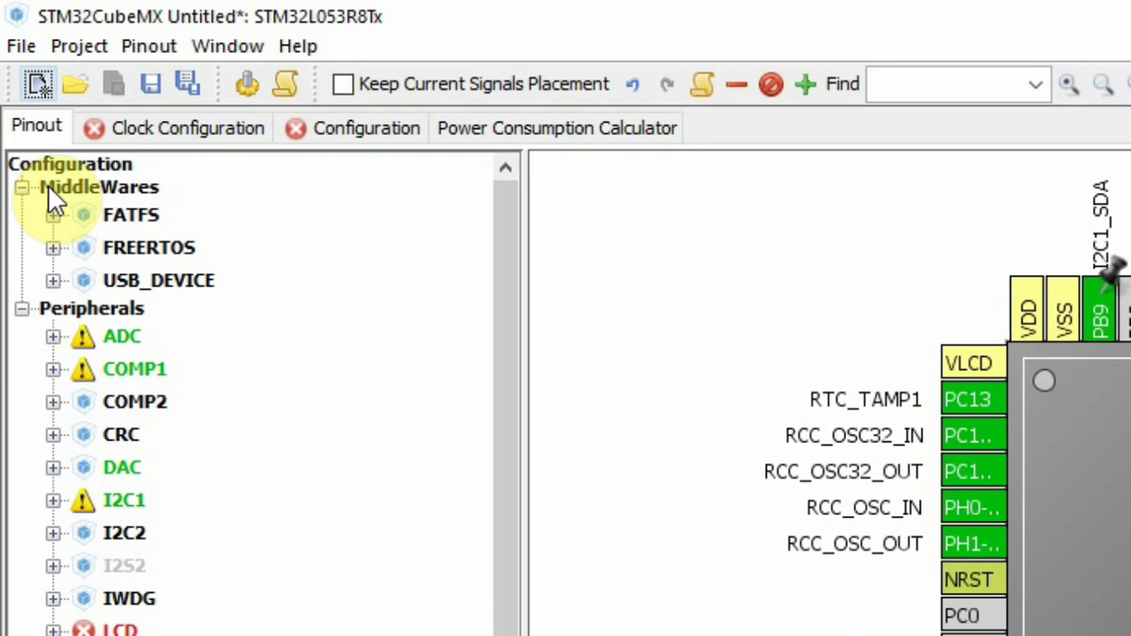
{"action": "left_click", "coordinate": [53, 281]}
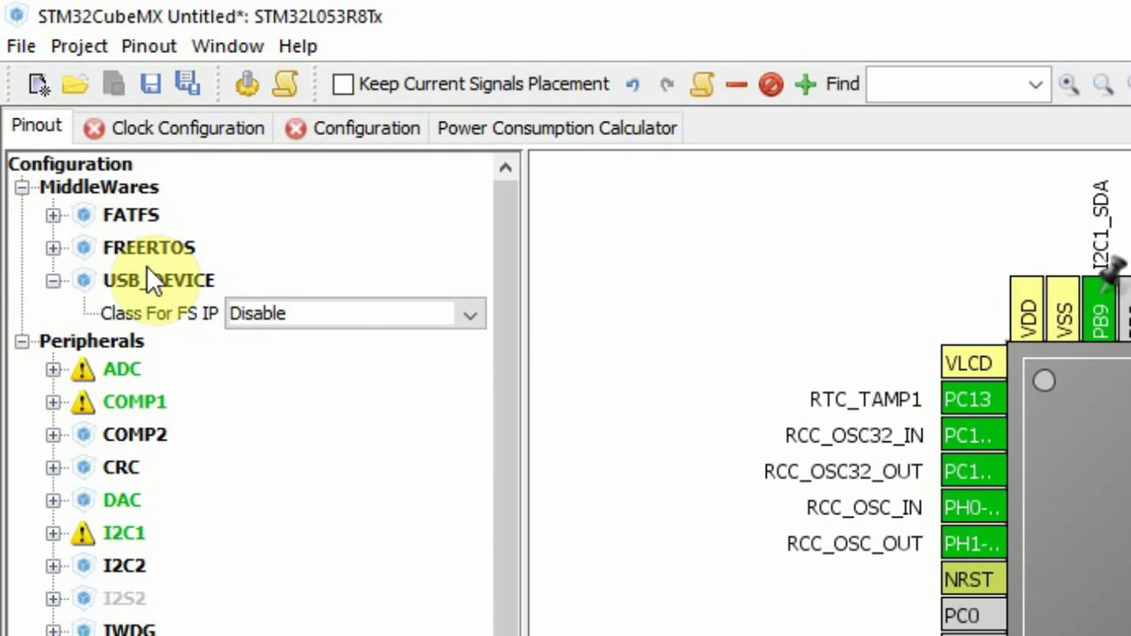
{"action": "left_click", "coordinate": [317, 313]}
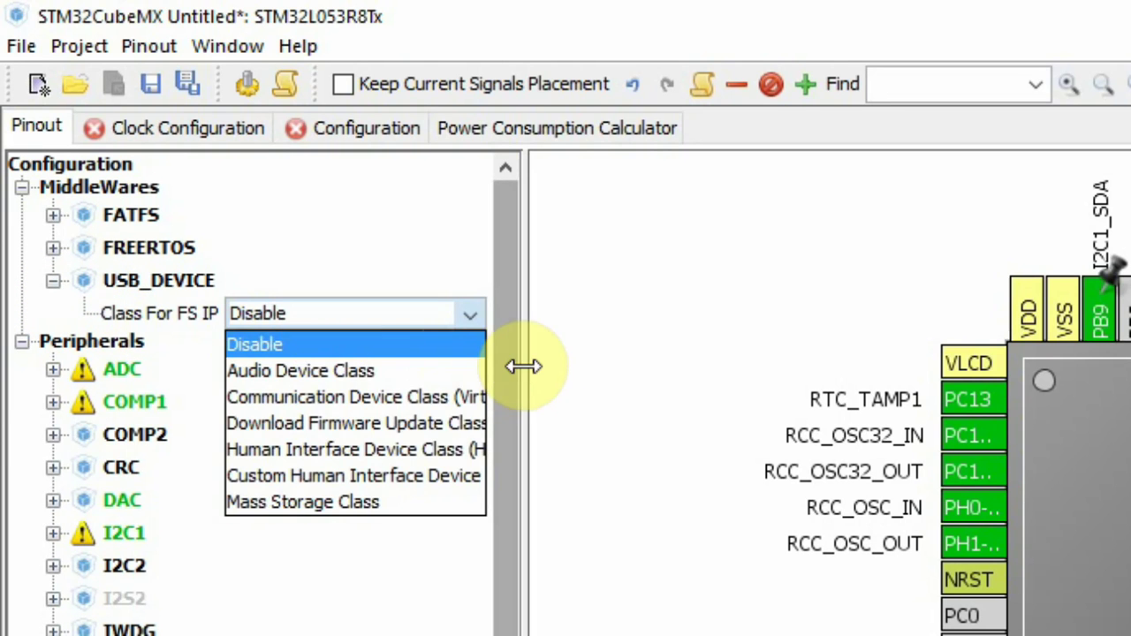
{"action": "left_click_drag", "start_coordinate": [523, 366], "coordinate": [664, 371]}
{"action": "left_click", "coordinate": [518, 315]}
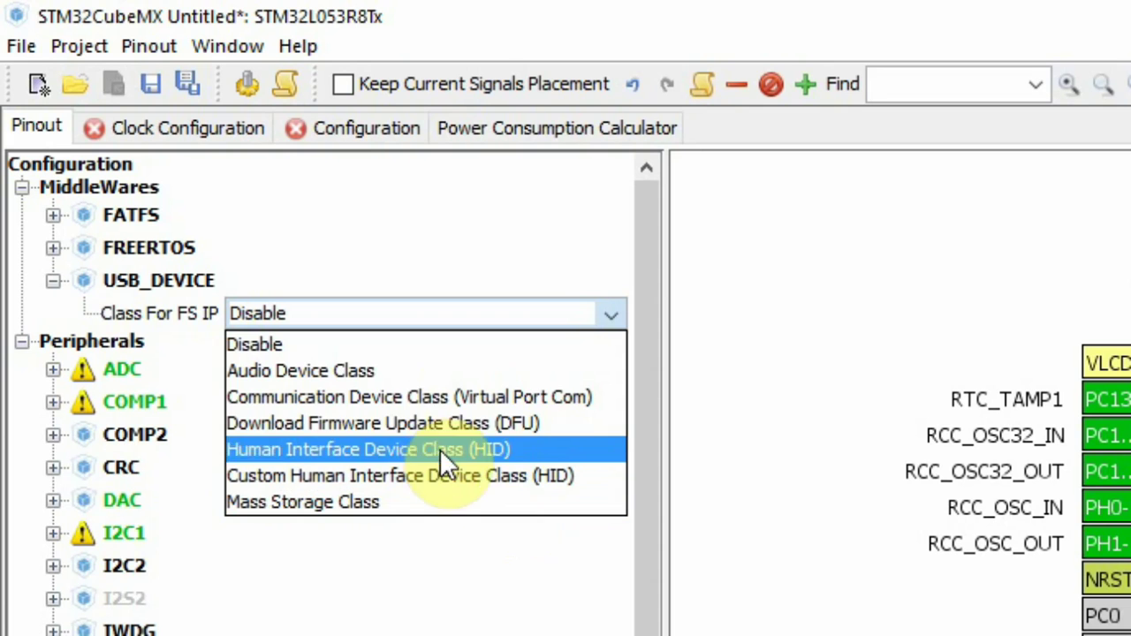
{"action": "left_click", "coordinate": [432, 395]}
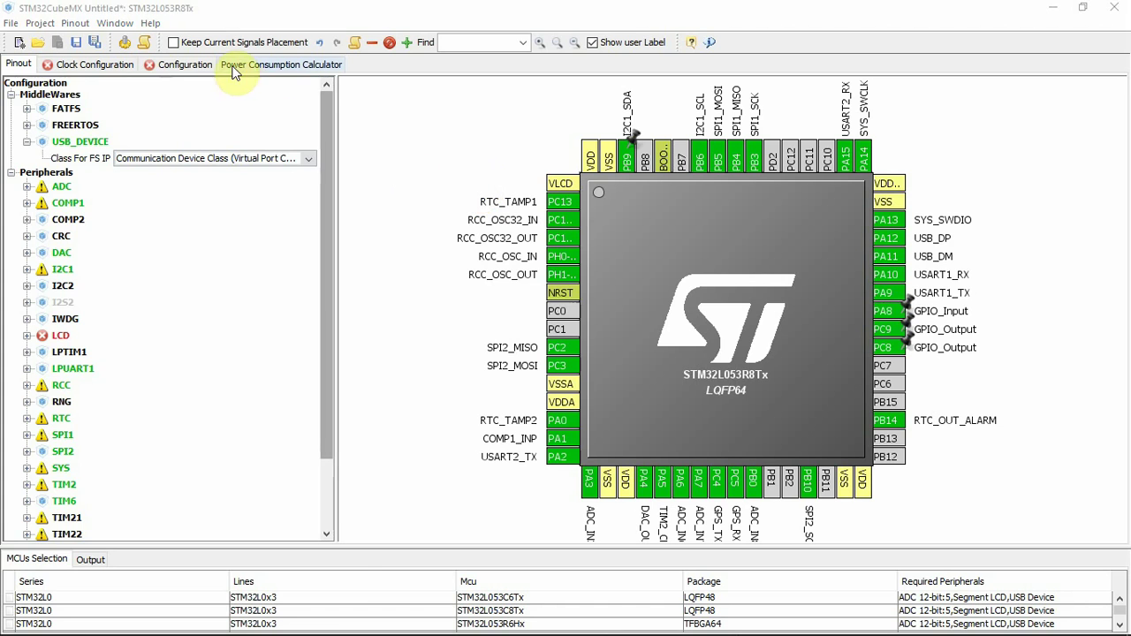
- Open the clock configuration and move the automatic clock issues solver prompt away from the middle of the clock diagram
{"action": "left_click", "coordinate": [113, 71]}
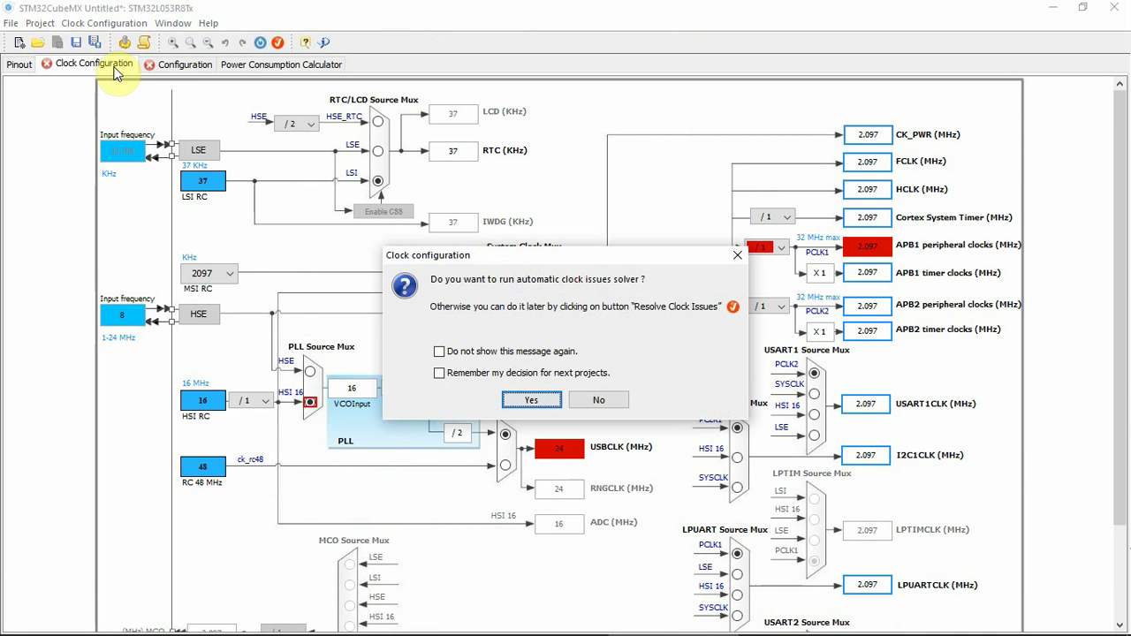
{"action": "left_click_drag", "start_coordinate": [554, 250], "coordinate": [449, 107]}
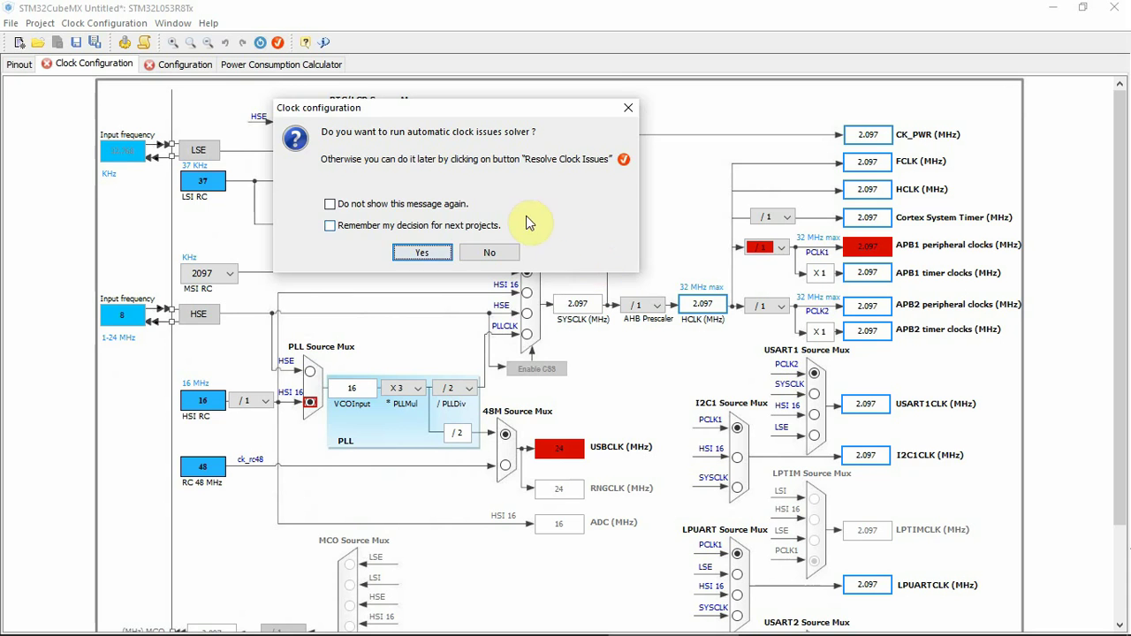
- Run the automatic clock issues solver for the clock configuration
{"action": "left_click_drag", "start_coordinate": [453, 119], "coordinate": [499, 202]}
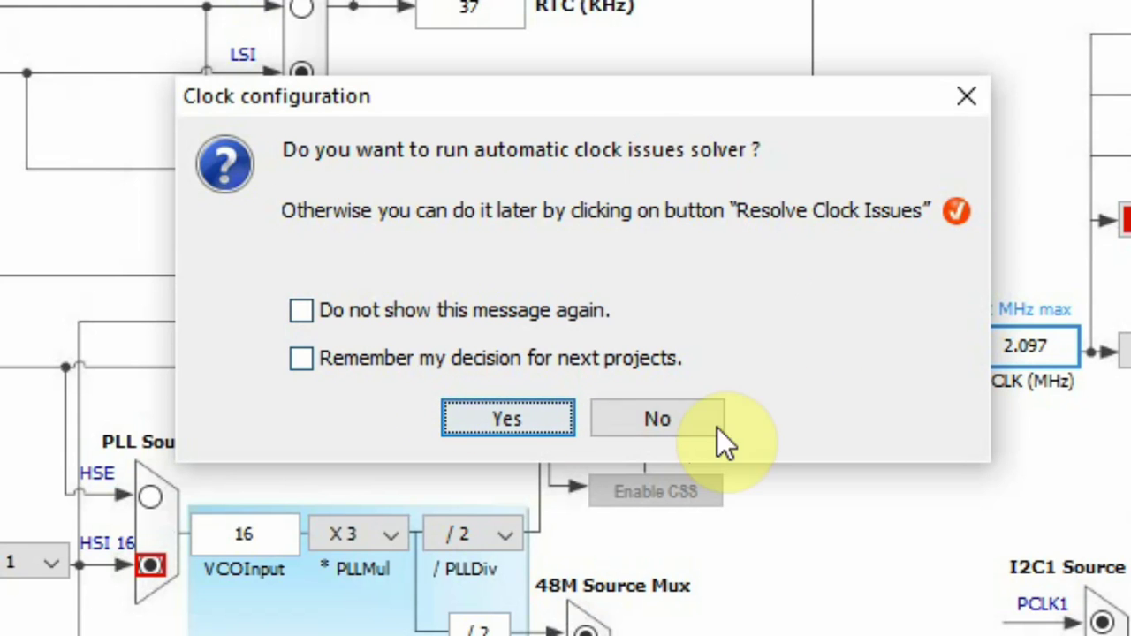
{"action": "left_click", "coordinate": [528, 425]}
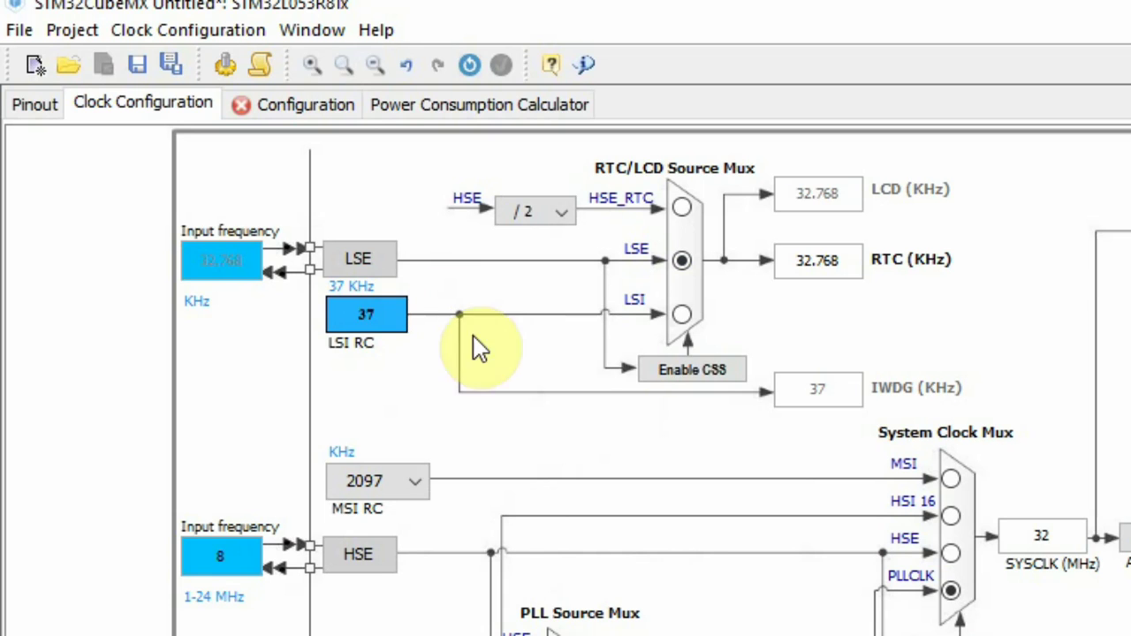
- Try LSI and HSE with a /16 divider as the RTC/LCD clock source, and return the source to LSE
{"action": "left_click", "coordinate": [683, 317]}
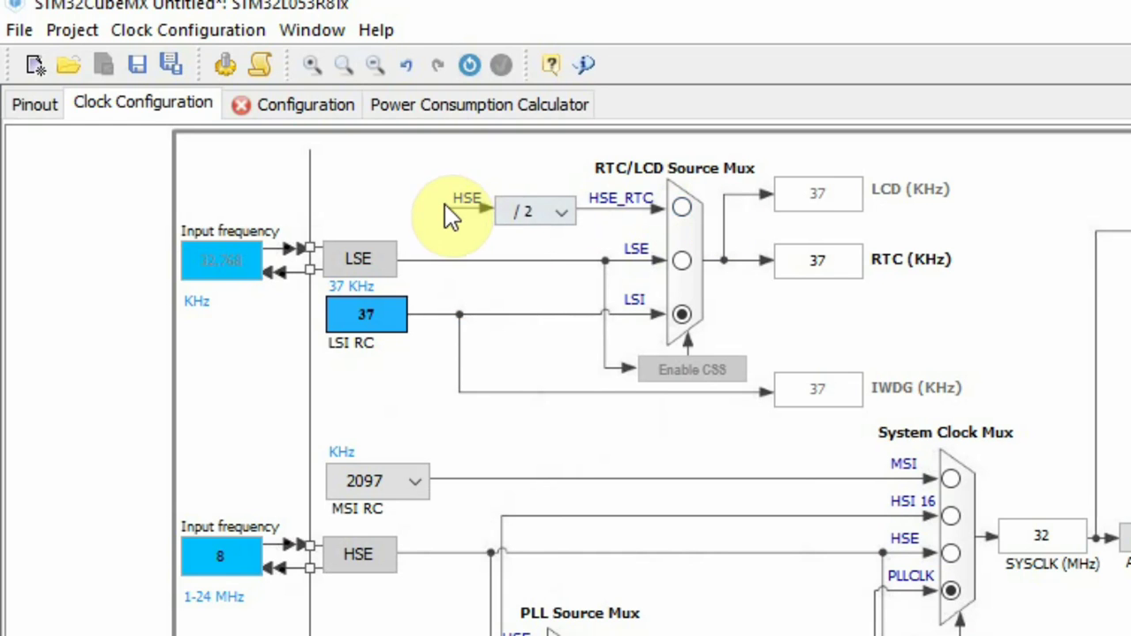
{"action": "left_click", "coordinate": [680, 207]}
{"action": "left_click", "coordinate": [545, 210]}
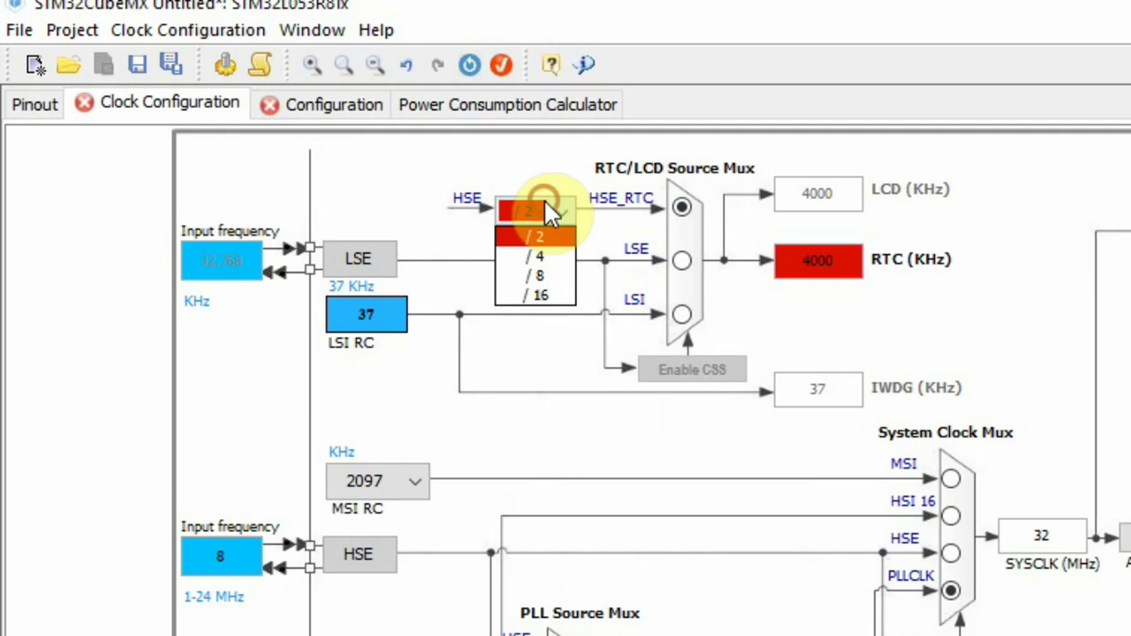
{"action": "left_click", "coordinate": [550, 295]}
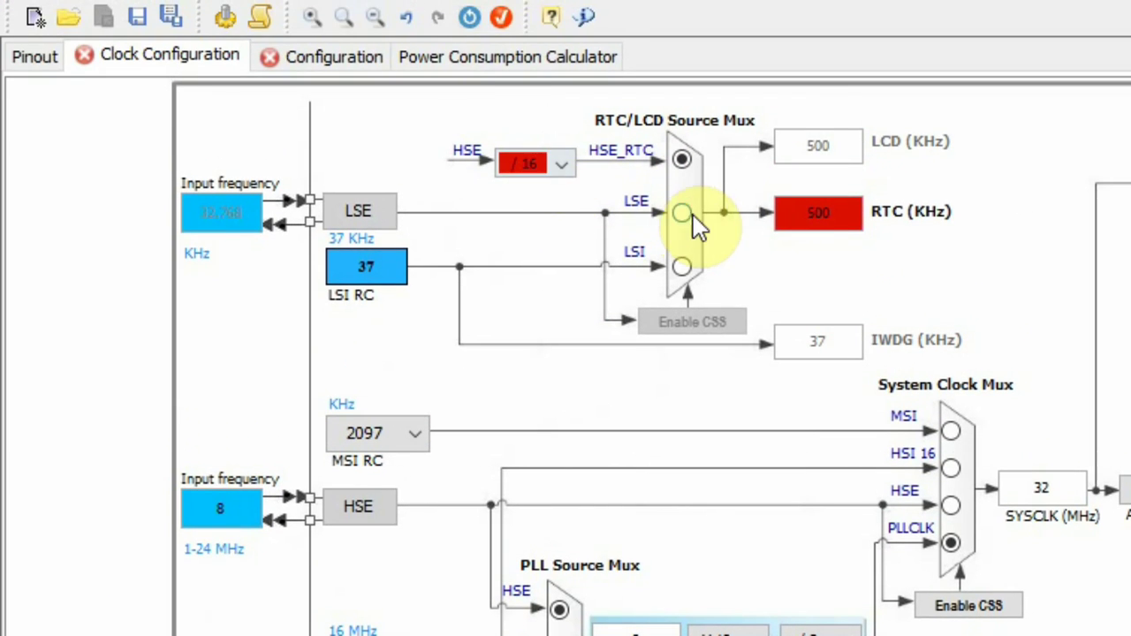
{"action": "left_click", "coordinate": [681, 155]}
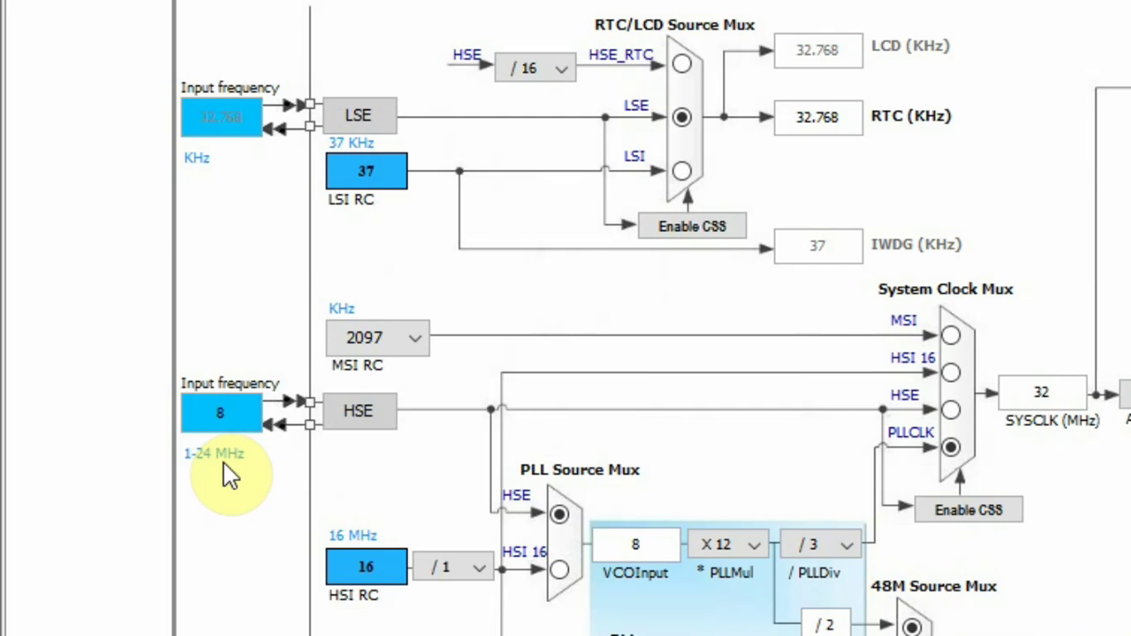
- Set the HSE input frequency to 4 MHz, switch the PLL source to HSI 16, and check the USB clock's error
{"action": "left_click", "coordinate": [232, 420]}
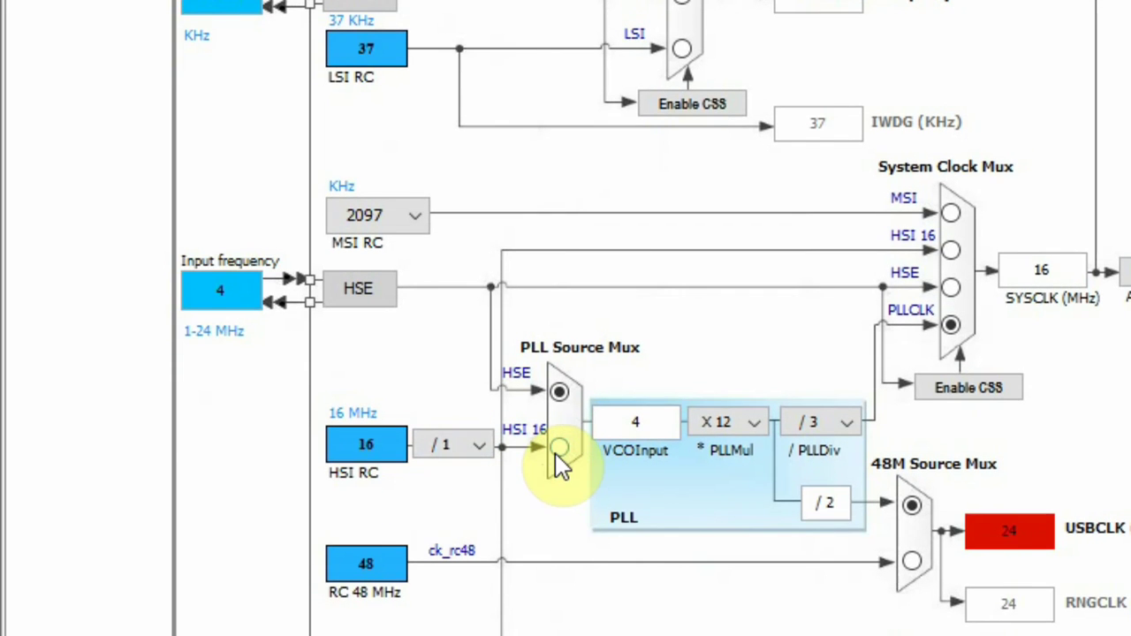
{"action": "left_click", "coordinate": [557, 449]}
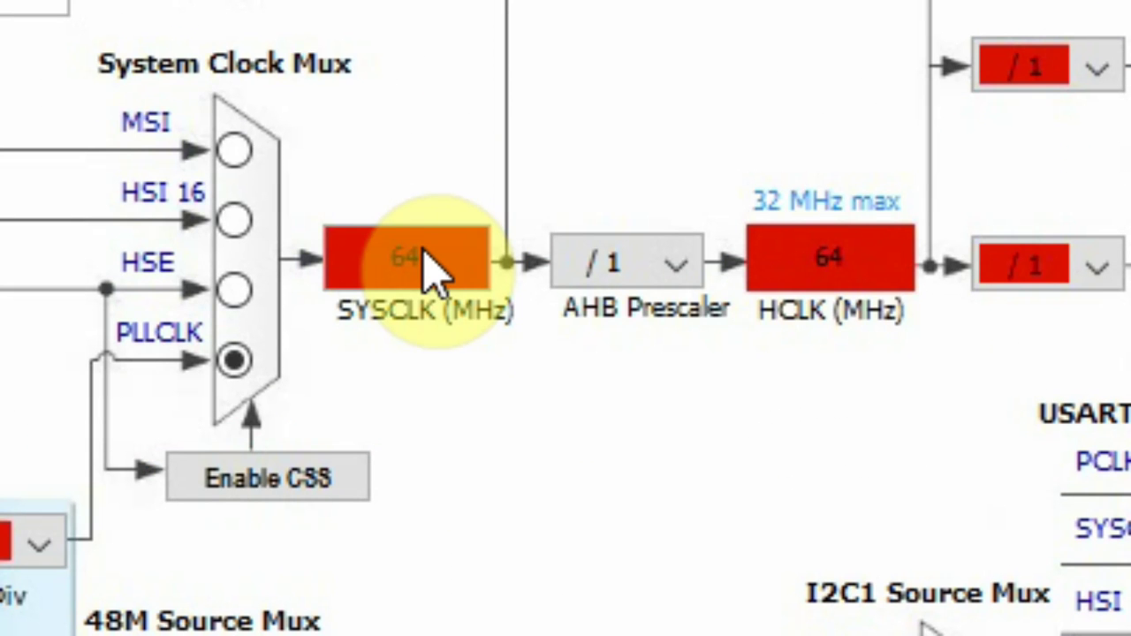
{"action": "mouse_move", "coordinate": [433, 265]}
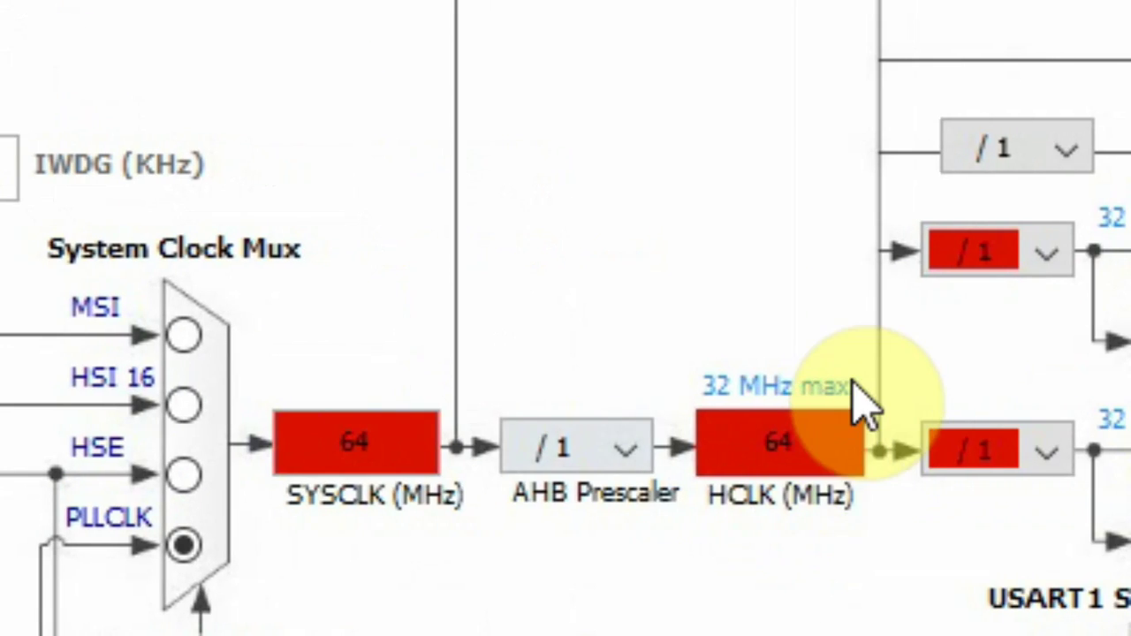
{"action": "mouse_move", "coordinate": [886, 247]}
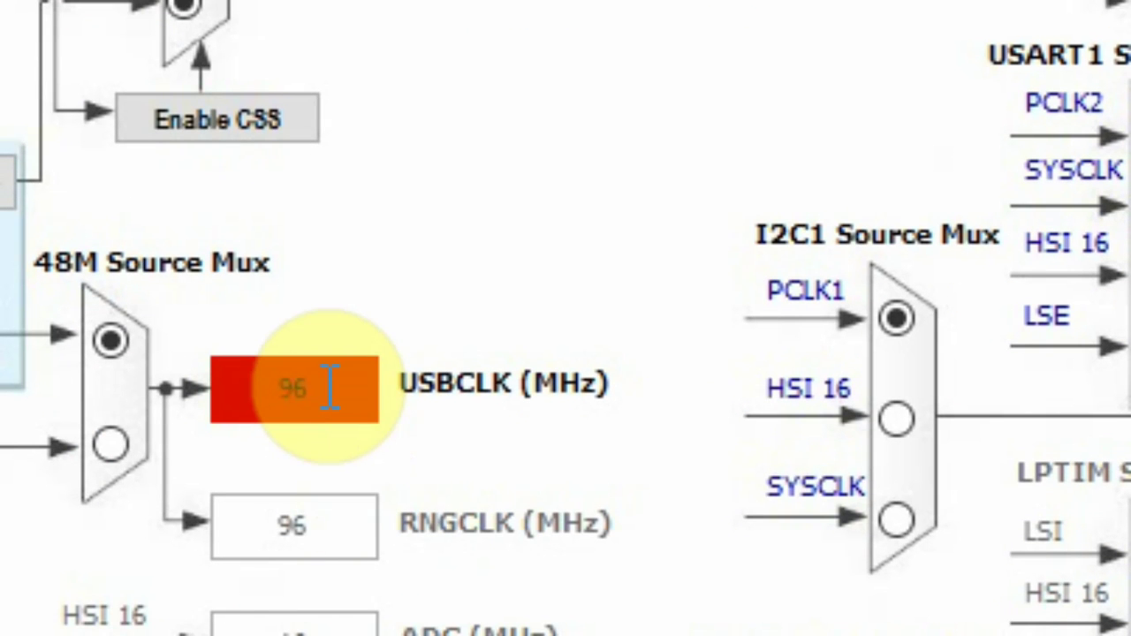
{"action": "mouse_move", "coordinate": [329, 387]}
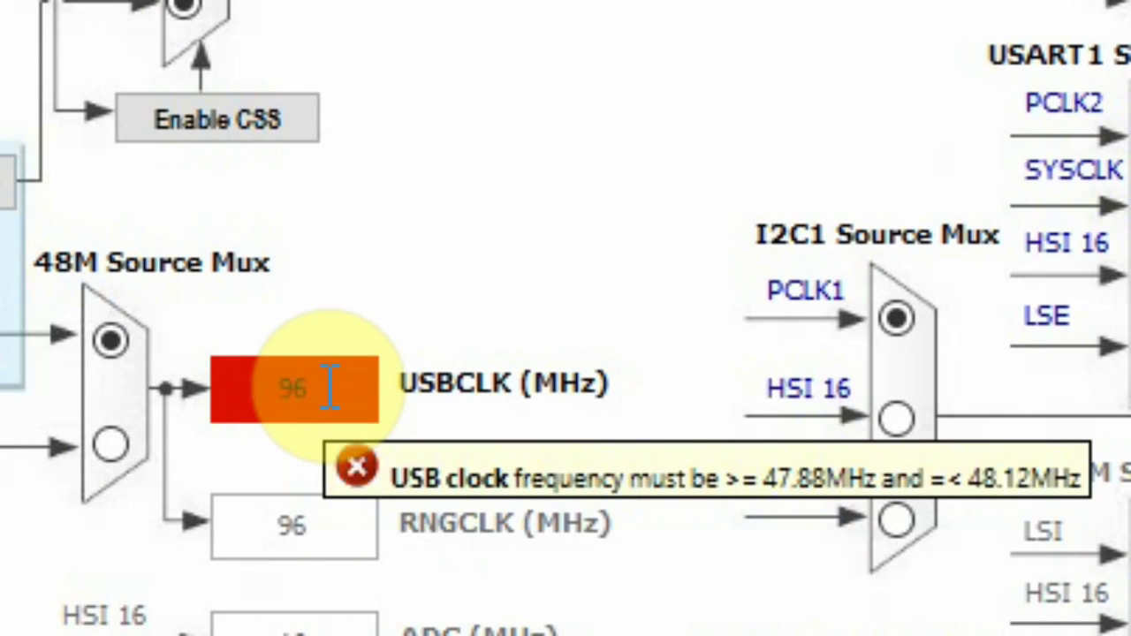
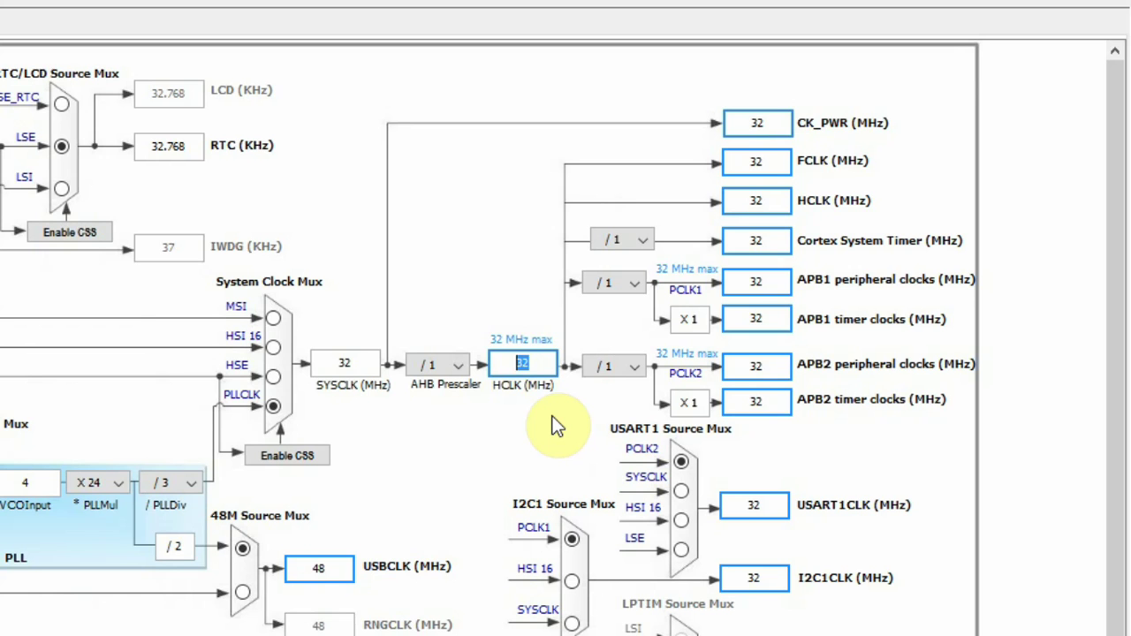
- Request an HCLK of 8 MHz, allow other clock sources, and accept the suggested 12 MHz
{"action": "key", "text": "Return"}
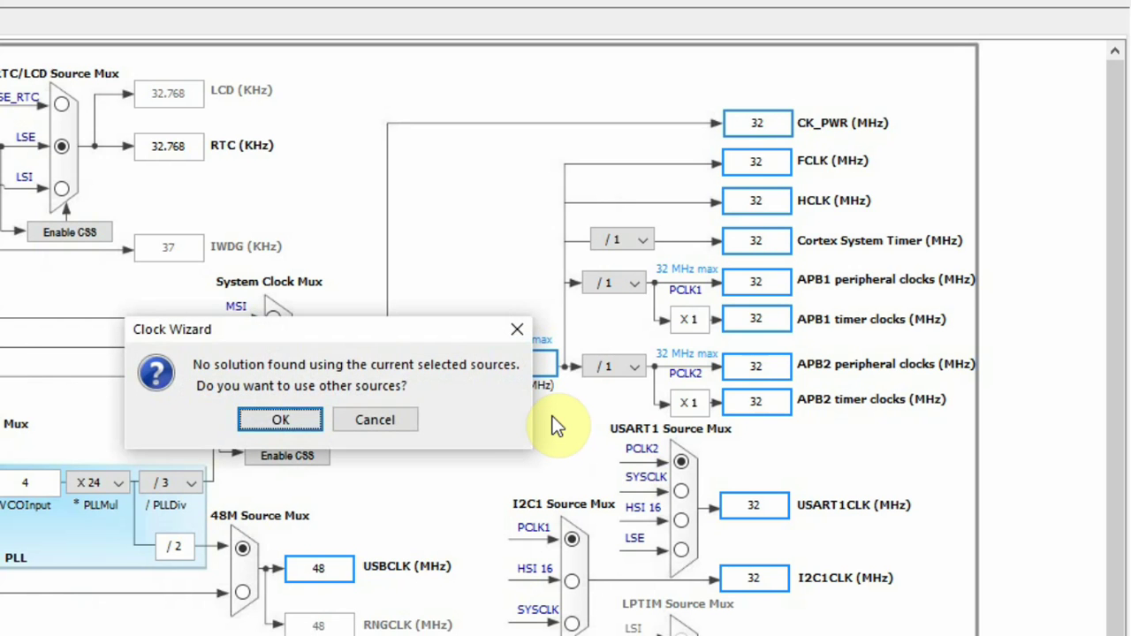
{"action": "left_click", "coordinate": [290, 419]}
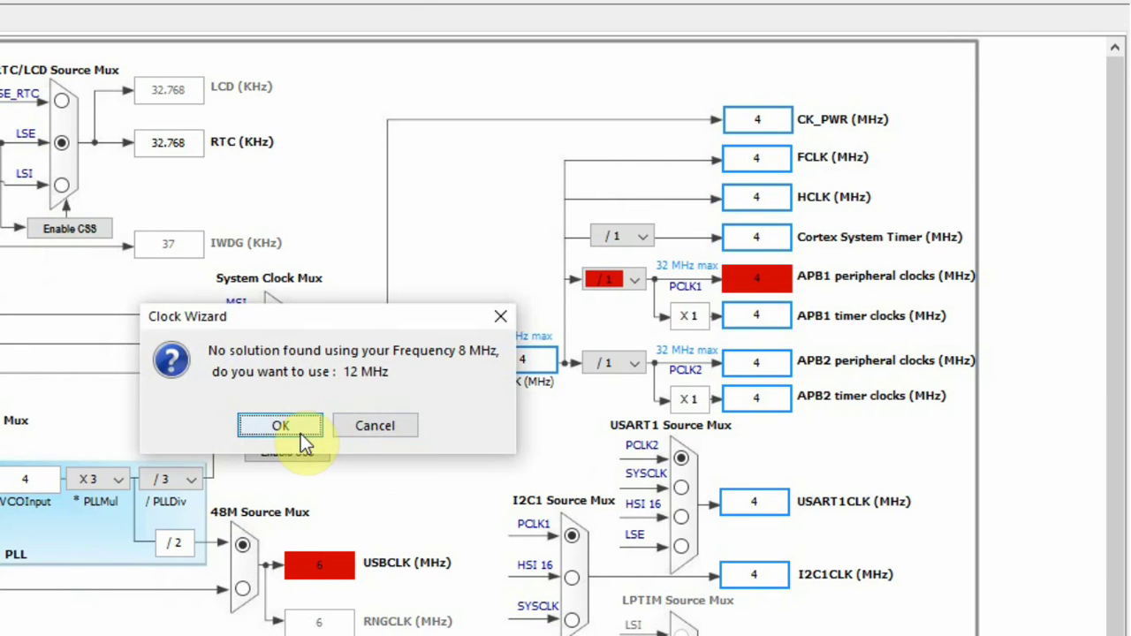
{"action": "left_click", "coordinate": [293, 430]}
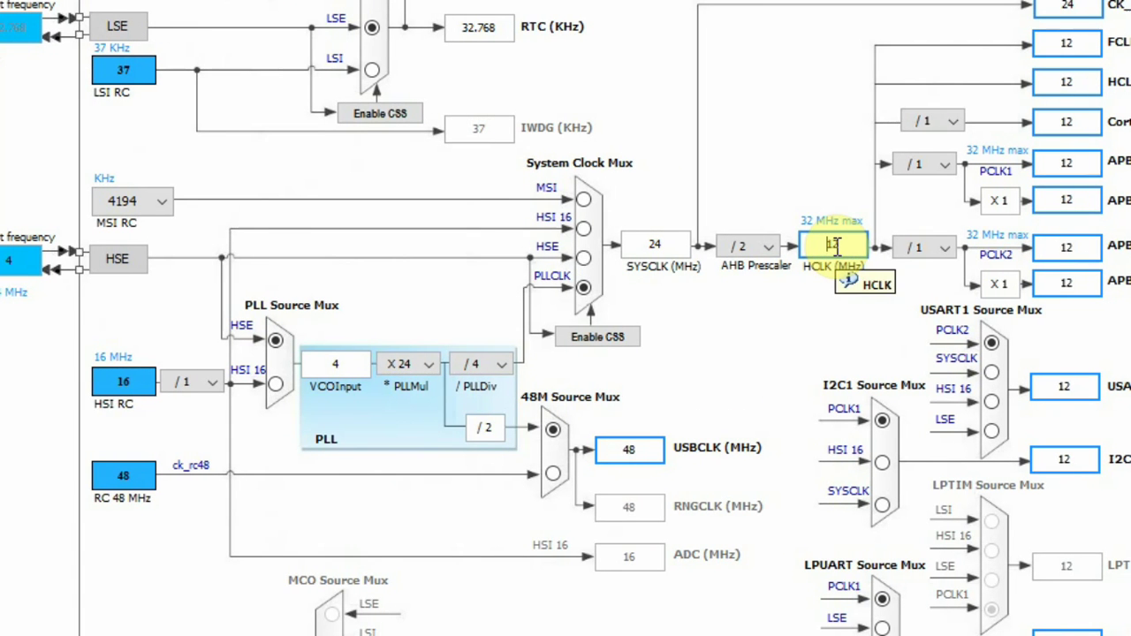
- Lock the HCLK frequency, and switch the system clock source to HSE, accepting that locked fields are released
{"action": "right_click", "coordinate": [835, 246]}
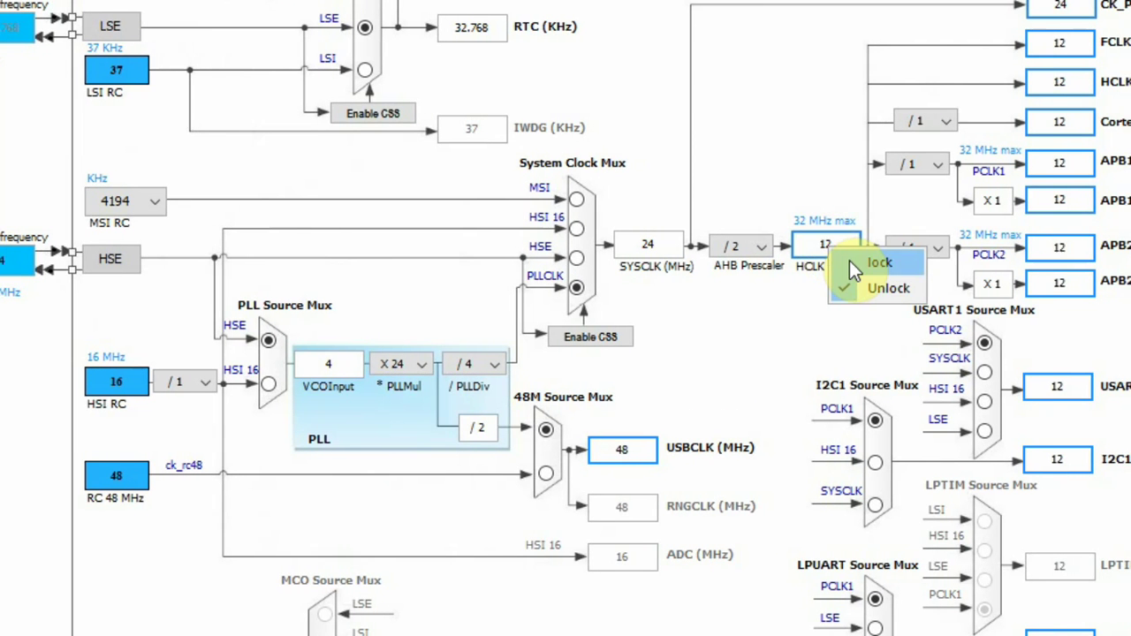
{"action": "left_click", "coordinate": [849, 261]}
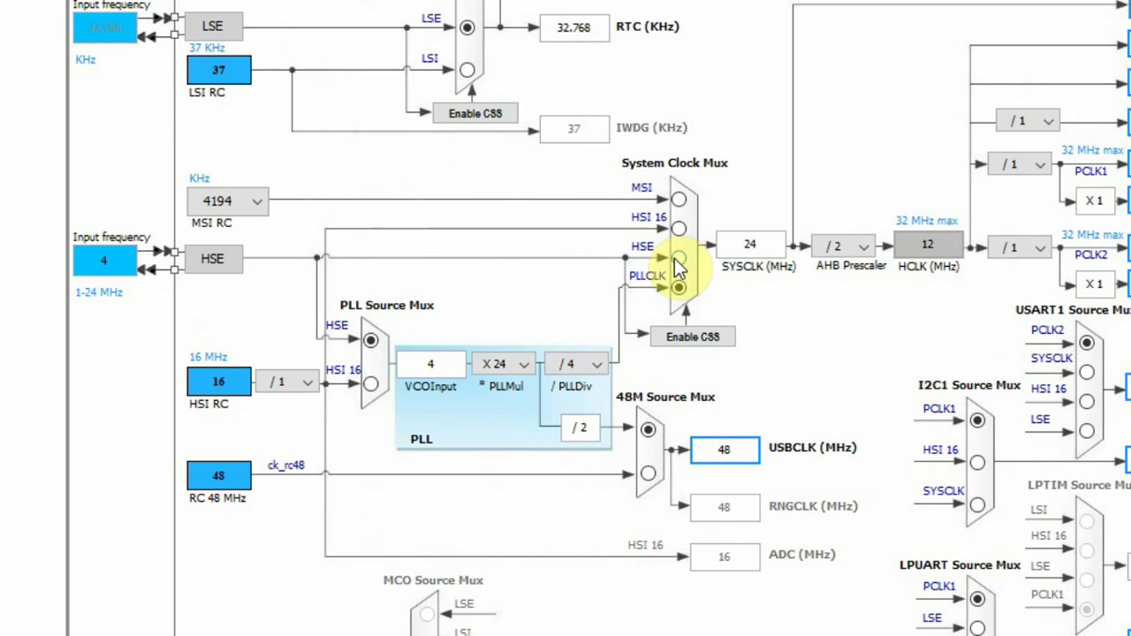
{"action": "left_click", "coordinate": [677, 260]}
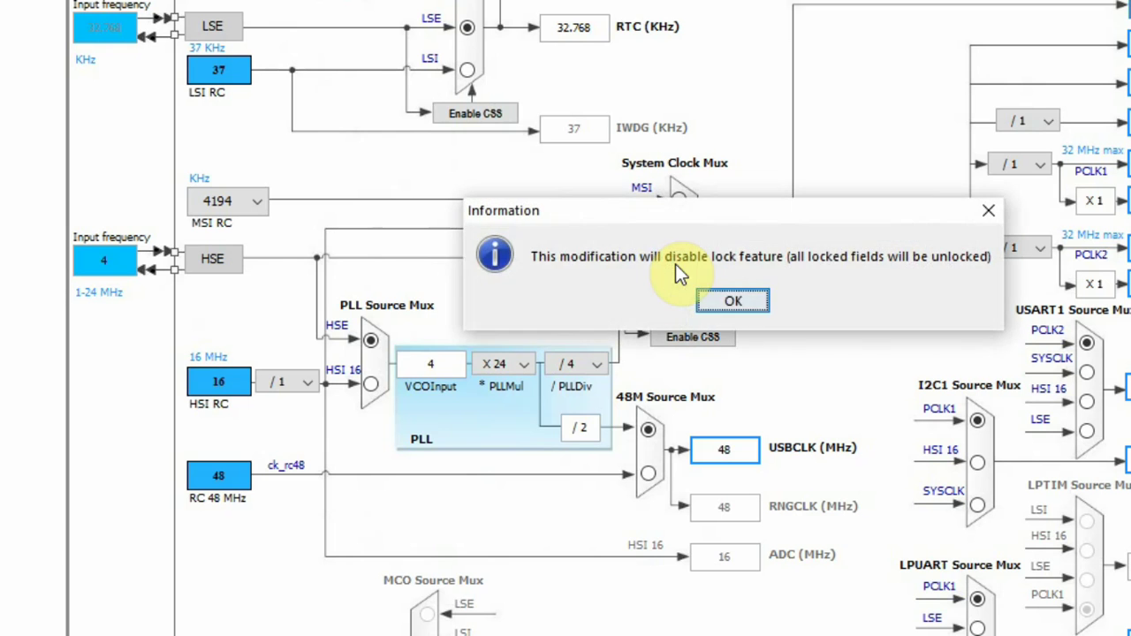
{"action": "left_click", "coordinate": [704, 299]}
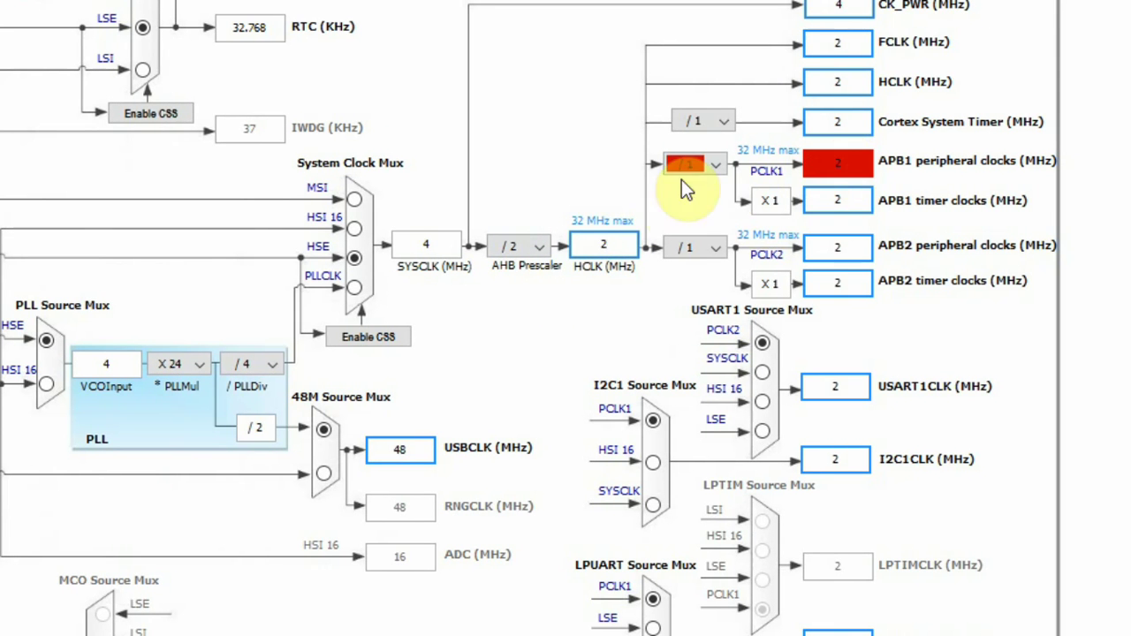
- Request a 10 MHz APB1 peripheral clock, allow other clock sources, and accept the suggested 12 MHz
{"action": "mouse_move", "coordinate": [837, 163]}
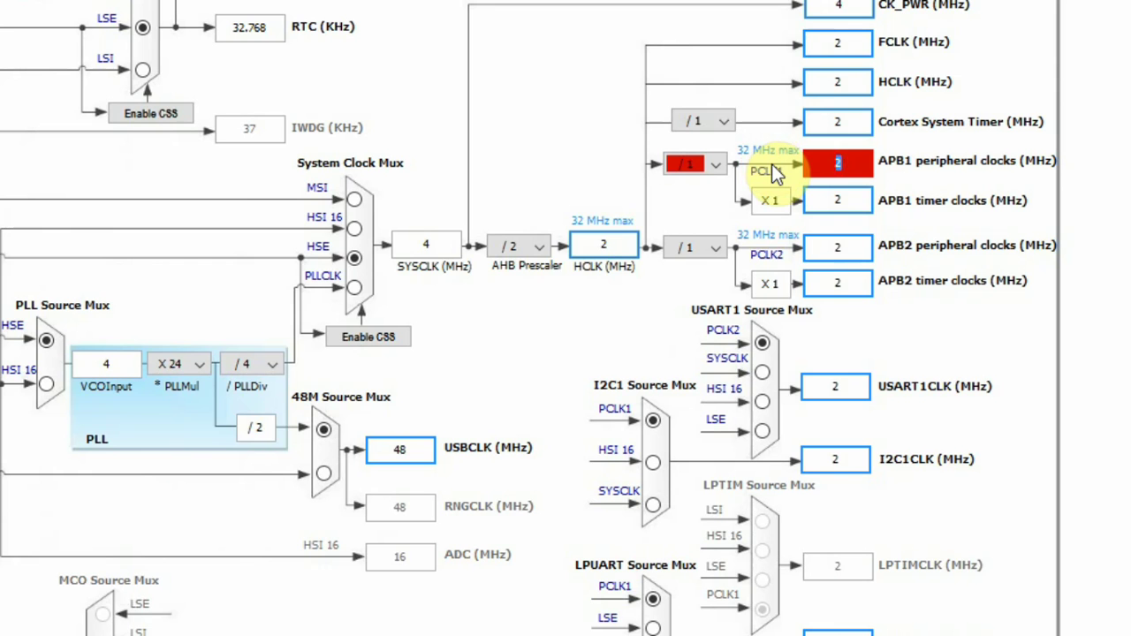
{"action": "type", "text": "10"}
{"action": "key", "text": "Return"}
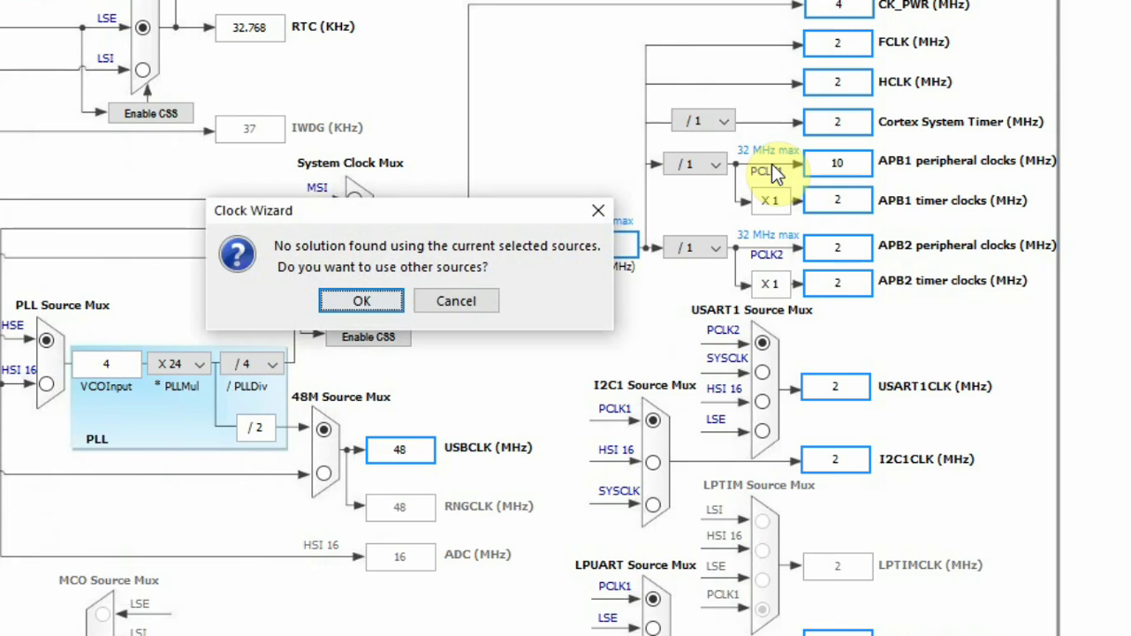
{"action": "left_click", "coordinate": [361, 302]}
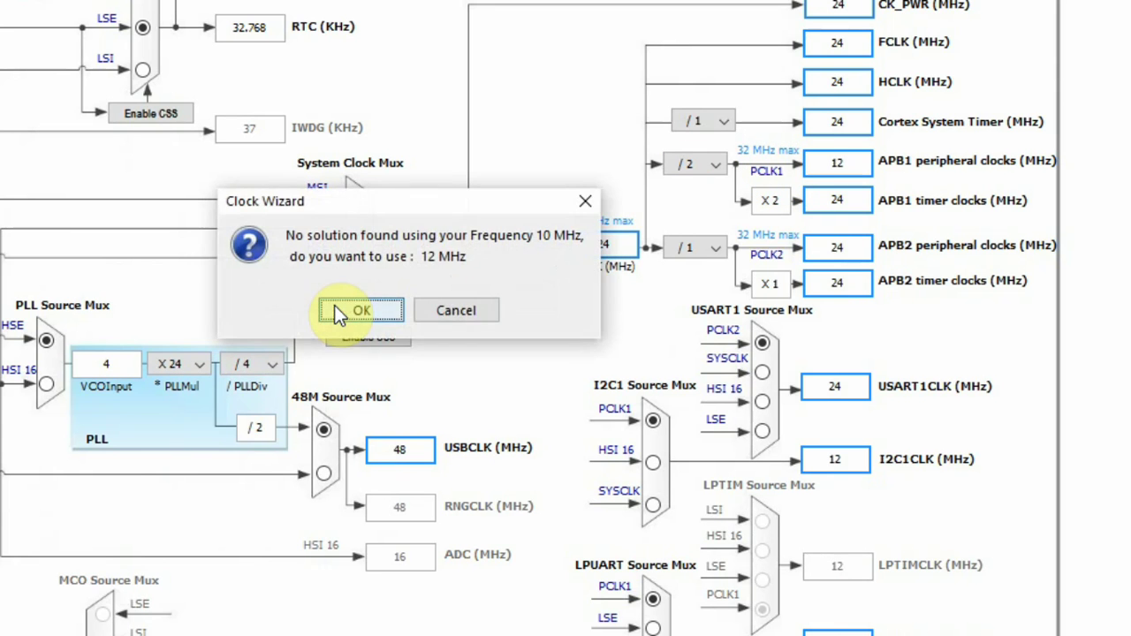
{"action": "left_click", "coordinate": [334, 305]}
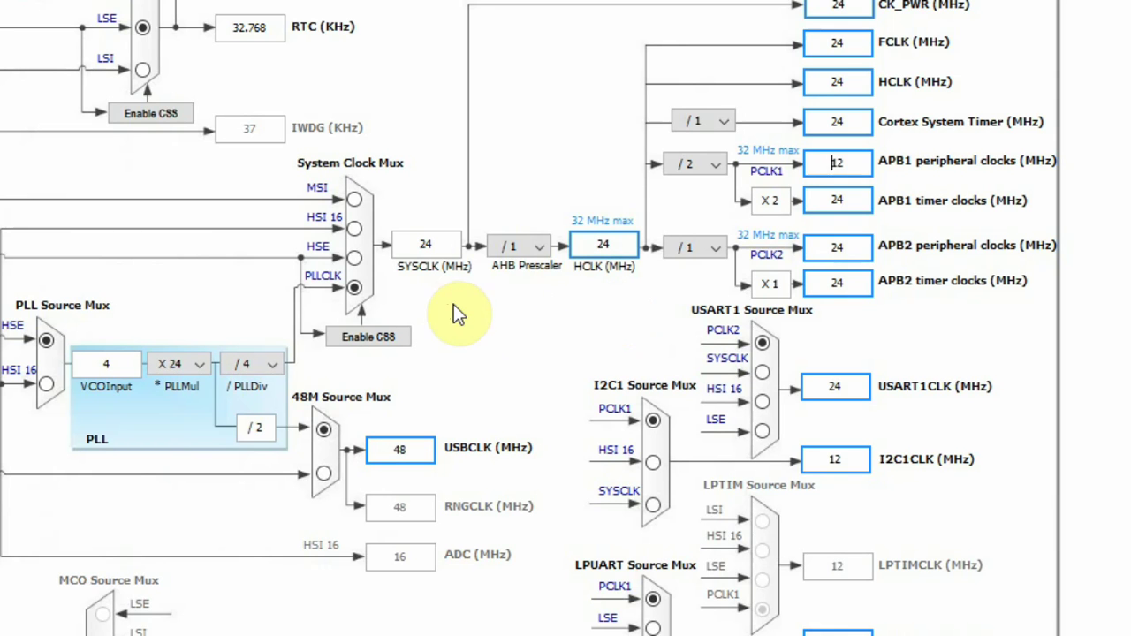
- Set the HCLK frequency to 12 MHz
{"action": "double_click", "coordinate": [618, 243]}
{"action": "type", "text": "12"}
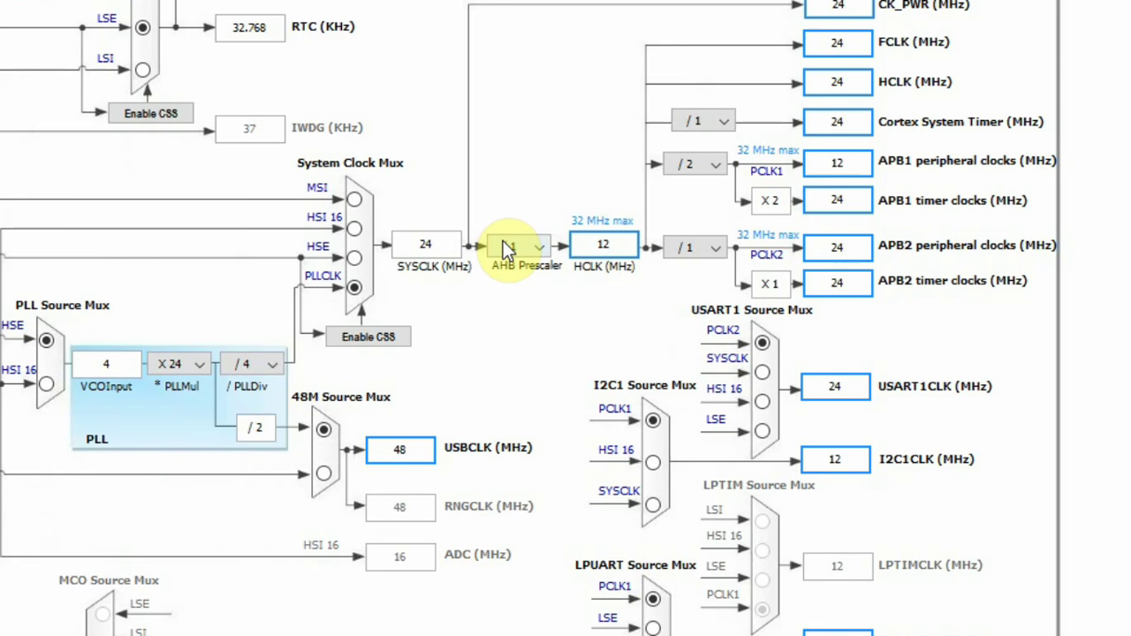
{"action": "key", "text": "Return"}
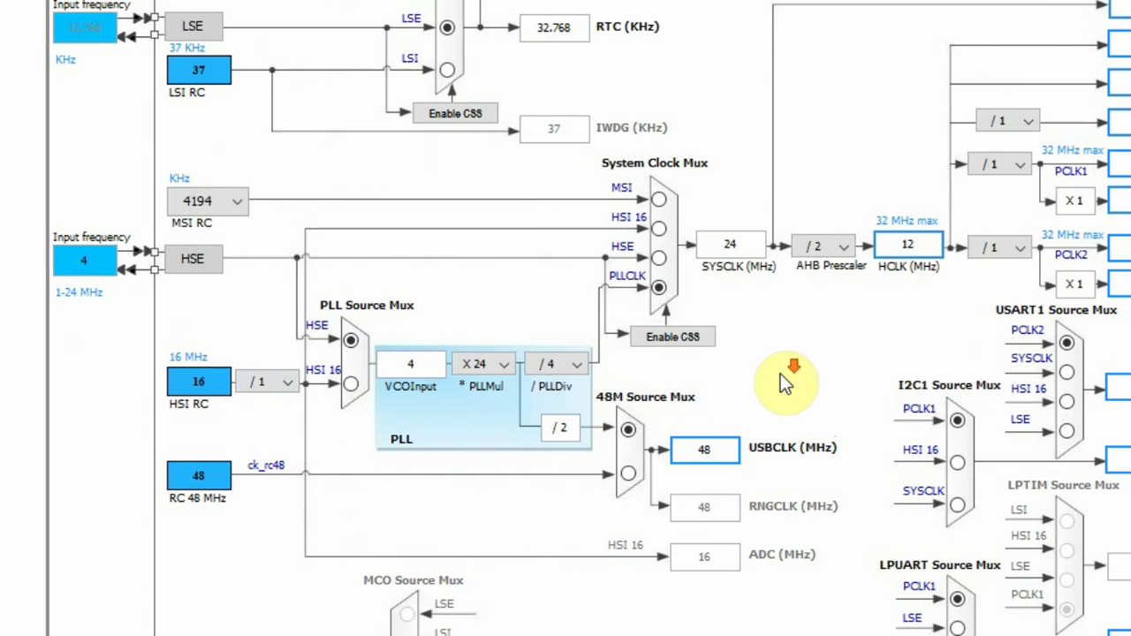
- Enable Master Clock Output 1 for the RCC peripheral in the pinout configuration
{"action": "scroll", "coordinate": [785, 379], "scroll_direction": "down", "scroll_amount": 3}
{"action": "scroll", "coordinate": [787, 382], "scroll_direction": "down", "scroll_amount": 3}
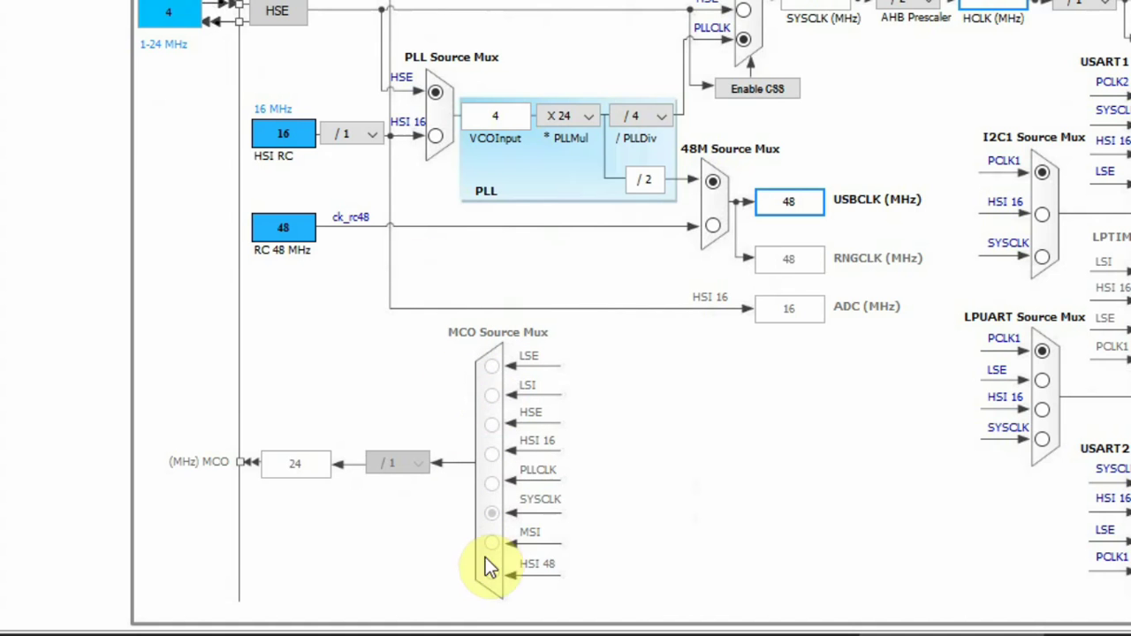
{"action": "mouse_move", "coordinate": [305, 473]}
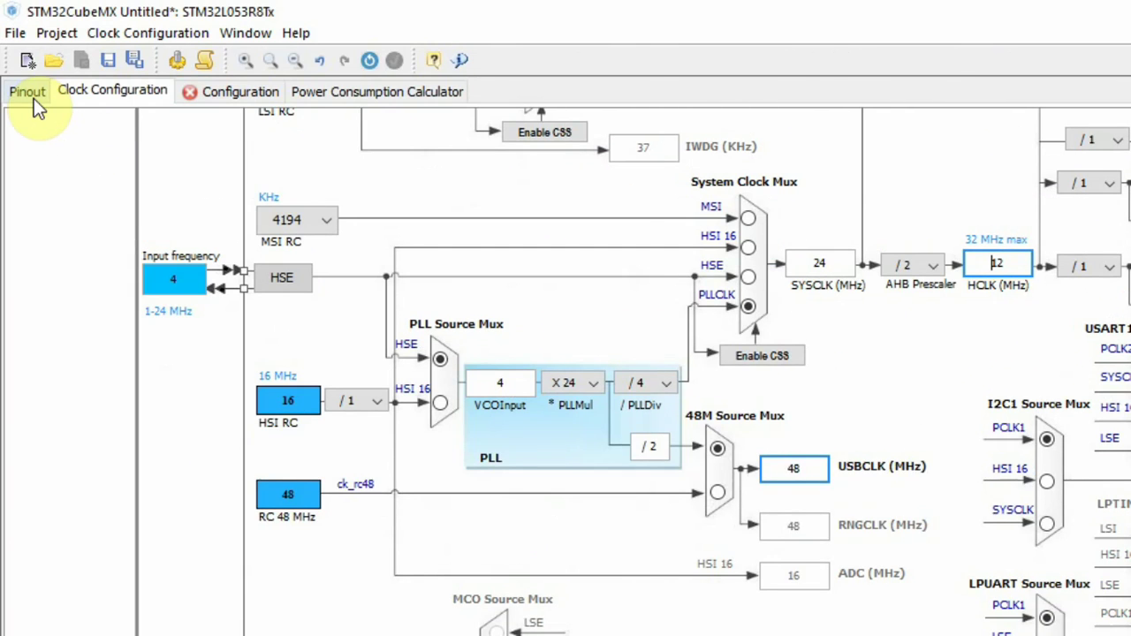
{"action": "left_click", "coordinate": [27, 92]}
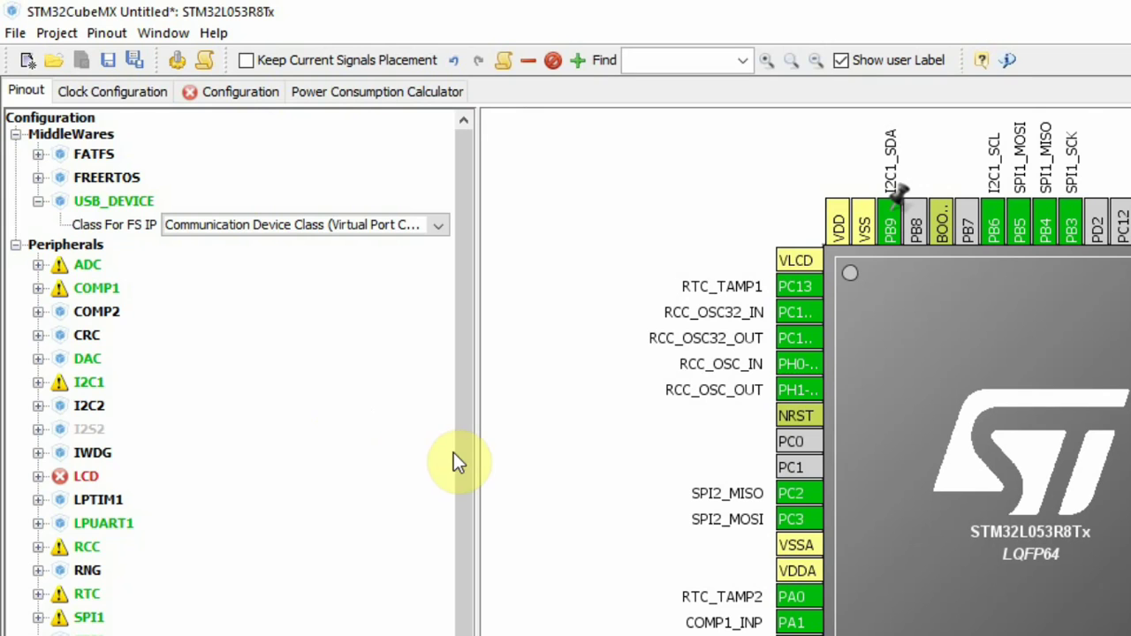
{"action": "left_click_drag", "start_coordinate": [460, 481], "coordinate": [471, 597]}
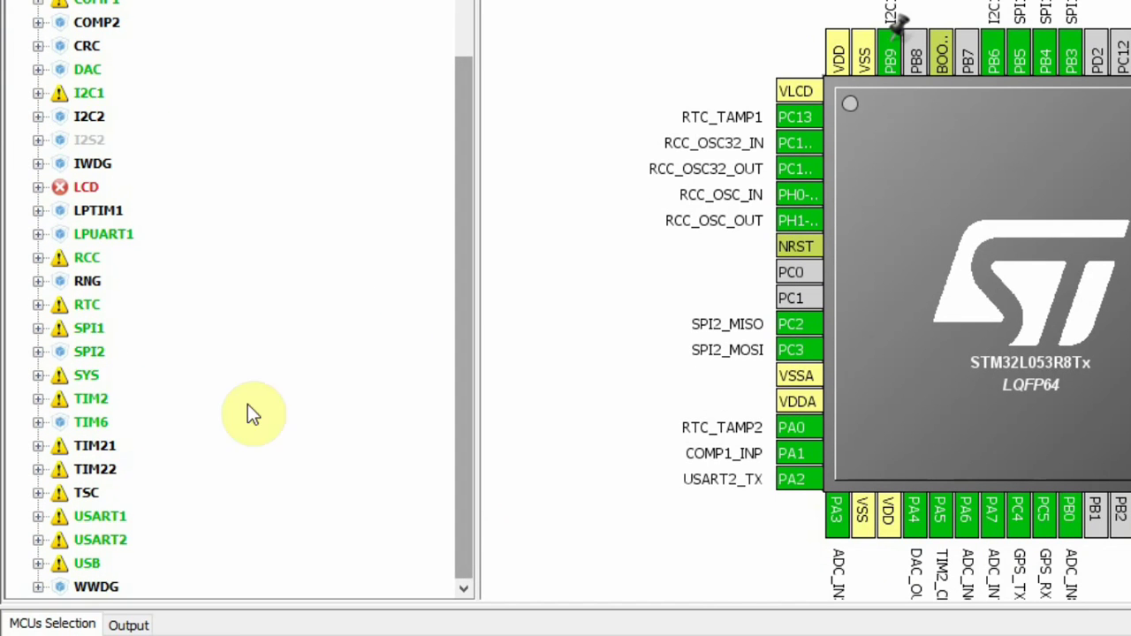
{"action": "left_click", "coordinate": [38, 258]}
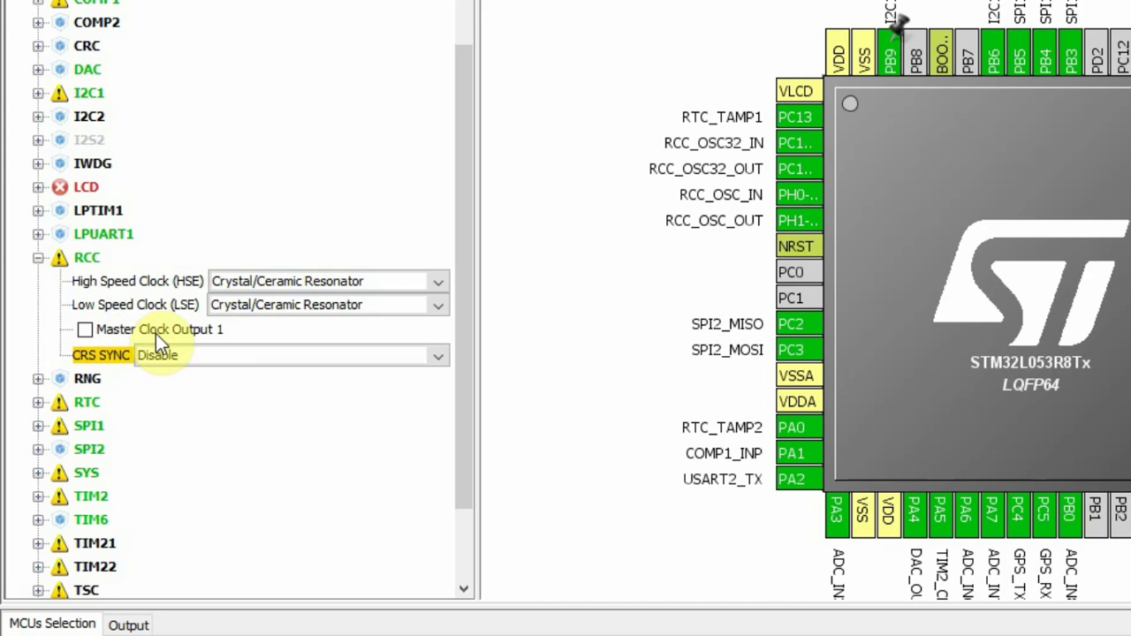
{"action": "left_click", "coordinate": [188, 332]}
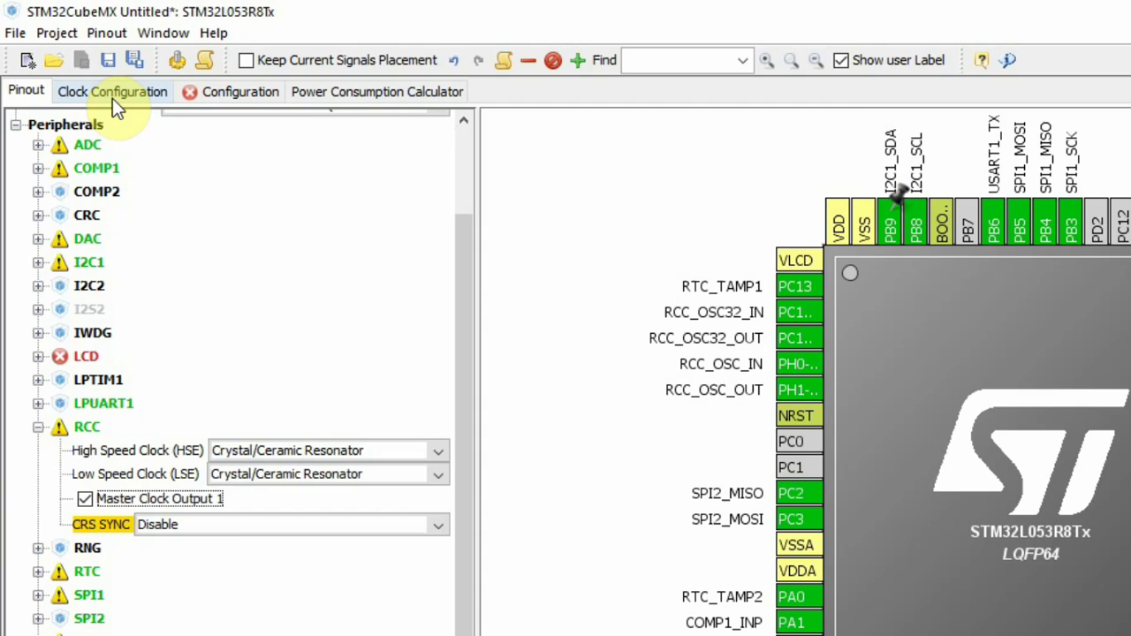
- In the clock configuration, try LSE and LSI as the MCO source, and select HSE
{"action": "left_click", "coordinate": [113, 98]}
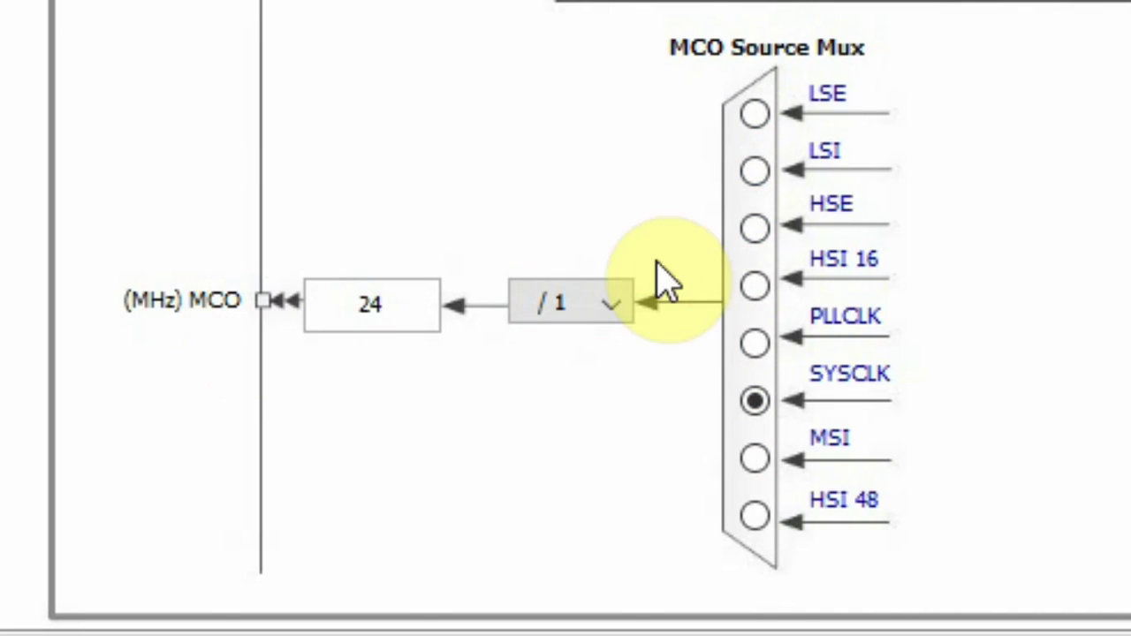
{"action": "left_click", "coordinate": [756, 115]}
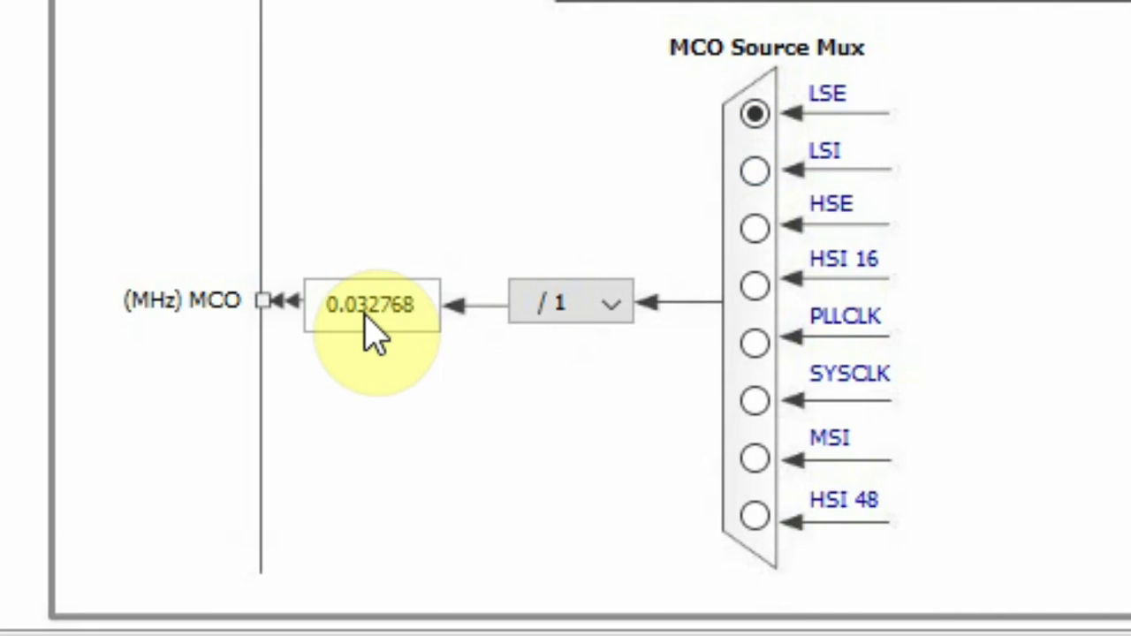
{"action": "left_click", "coordinate": [757, 174]}
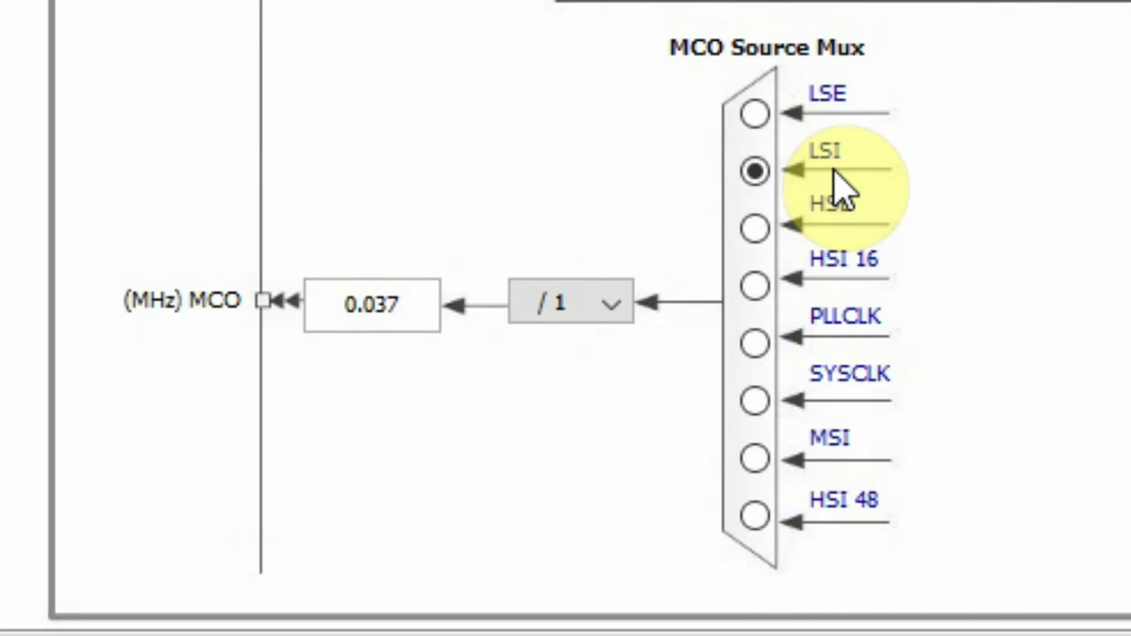
{"action": "left_click", "coordinate": [755, 229]}
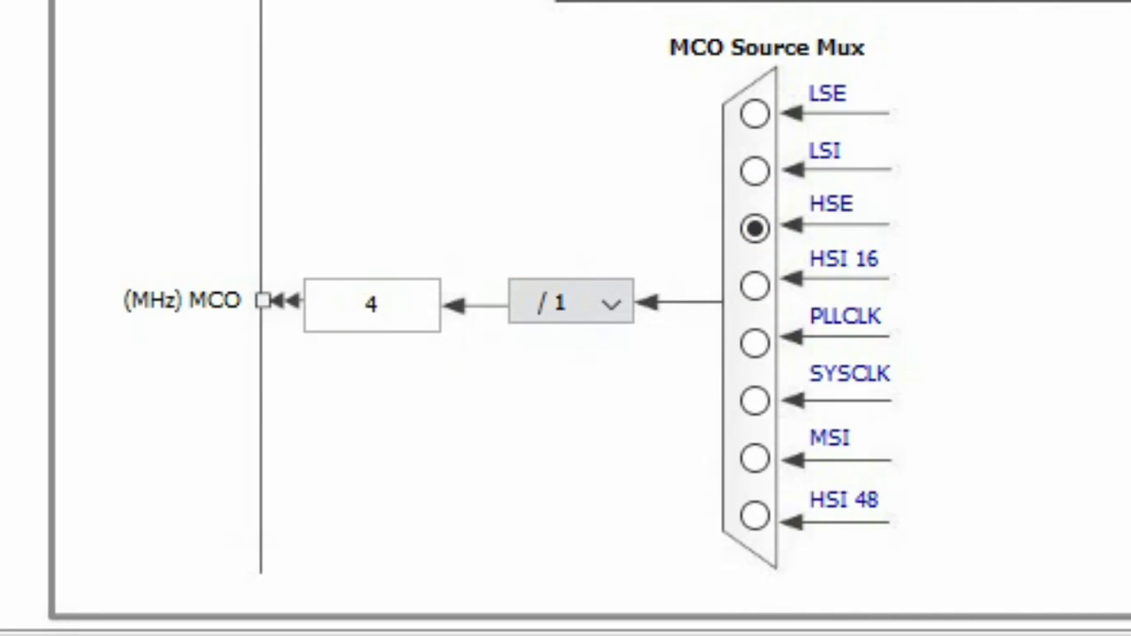
- Try HSI 16, PLLCLK, SYSCLK and MSI as the MCO source, and select HSI 48
{"action": "left_click", "coordinate": [756, 288]}
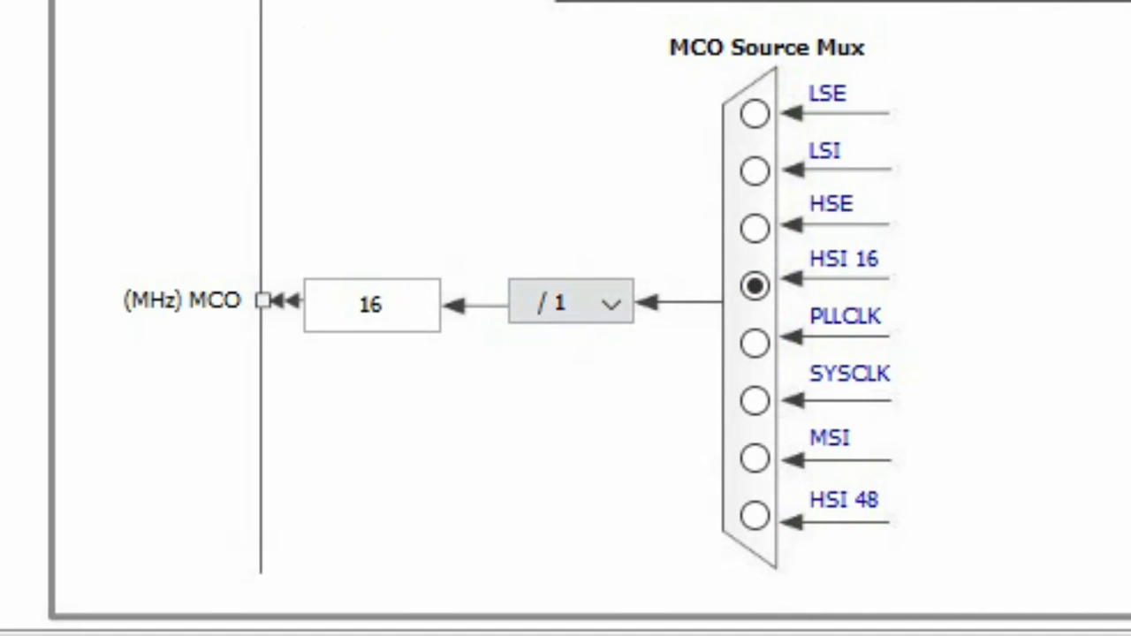
{"action": "left_click", "coordinate": [756, 344]}
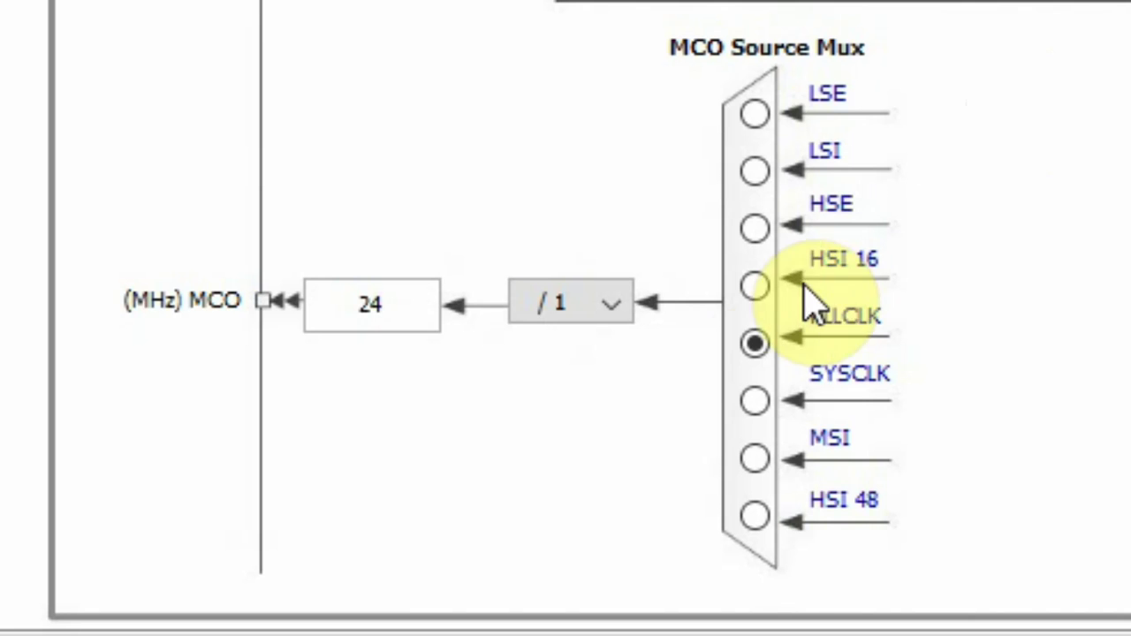
{"action": "left_click", "coordinate": [756, 399]}
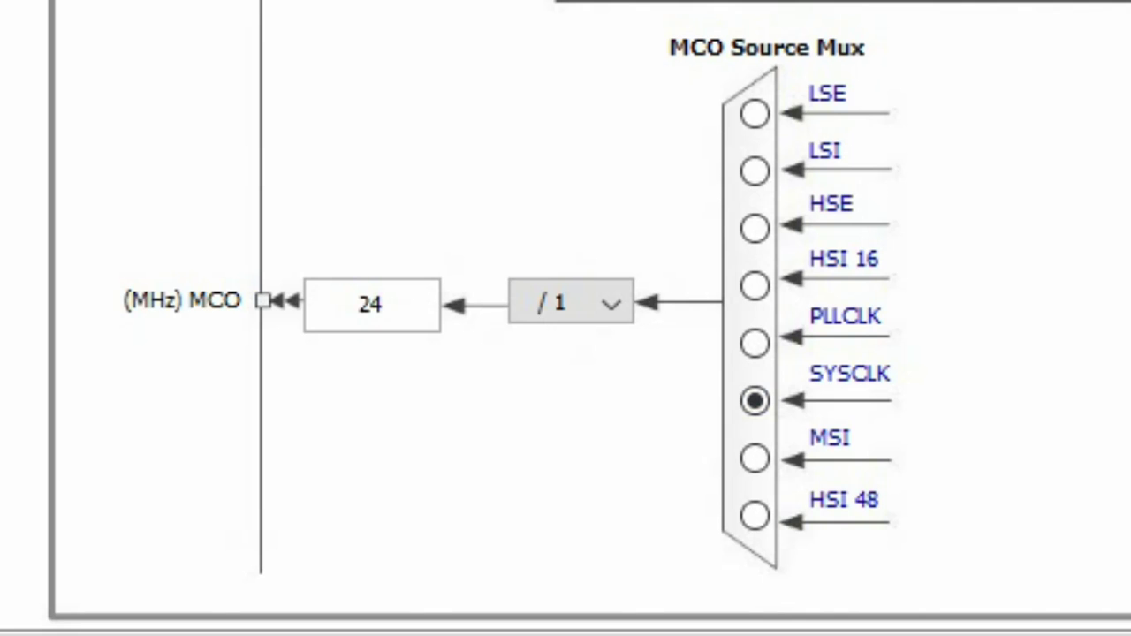
{"action": "left_click", "coordinate": [756, 459]}
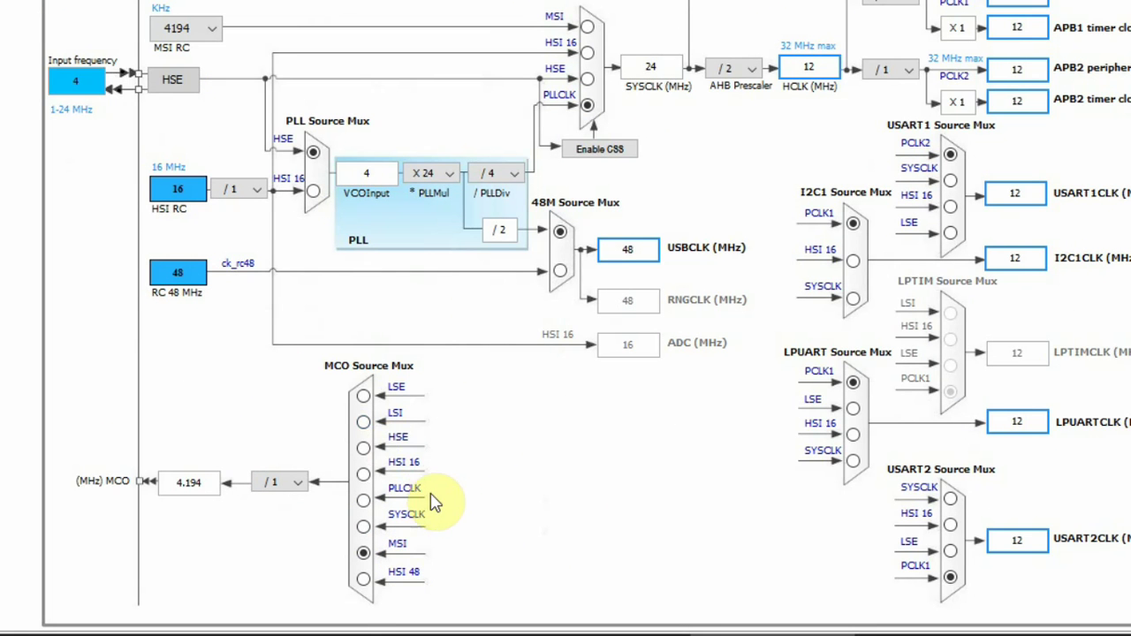
{"action": "left_click", "coordinate": [363, 581]}
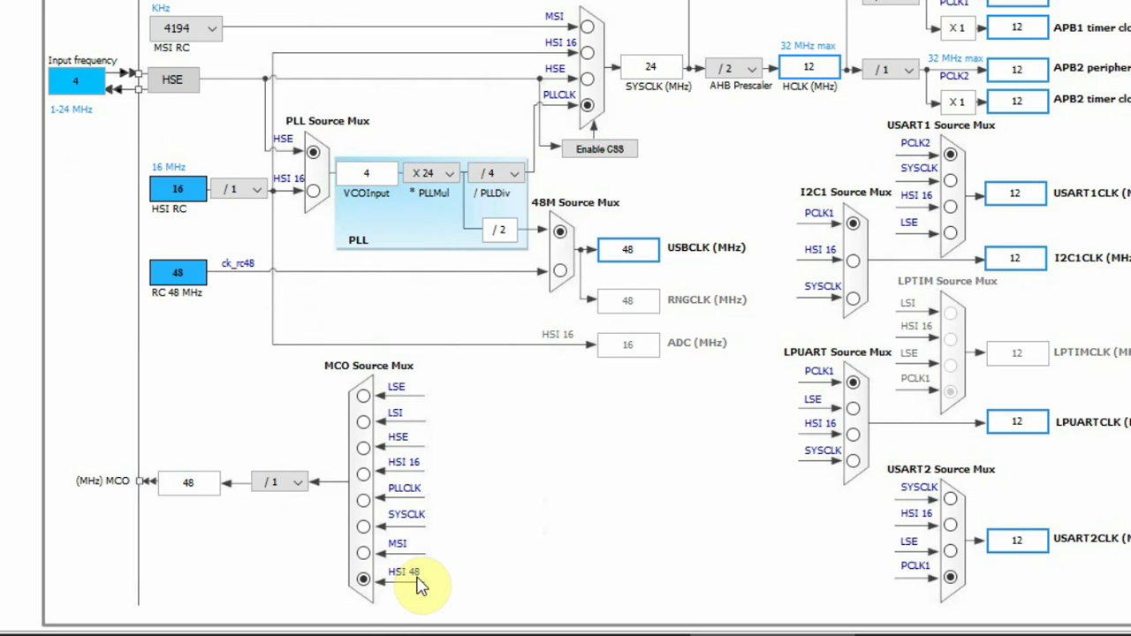
- Check the frequency options available for the MSI RC oscillator without changing the selection
{"action": "left_click", "coordinate": [201, 34]}
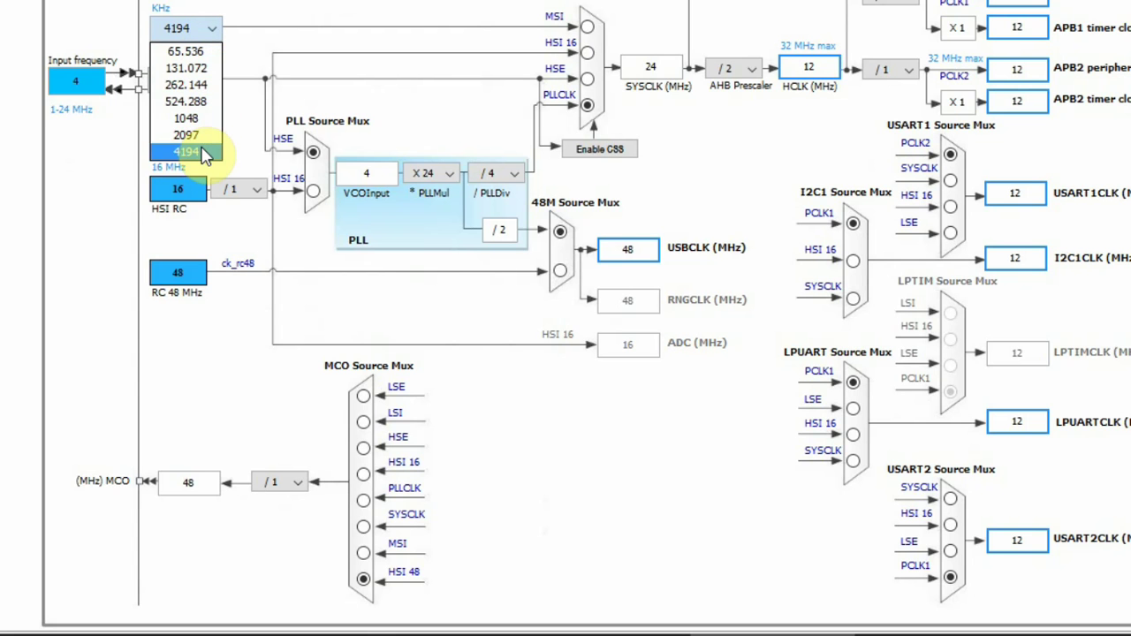
{"action": "left_click", "coordinate": [202, 29]}
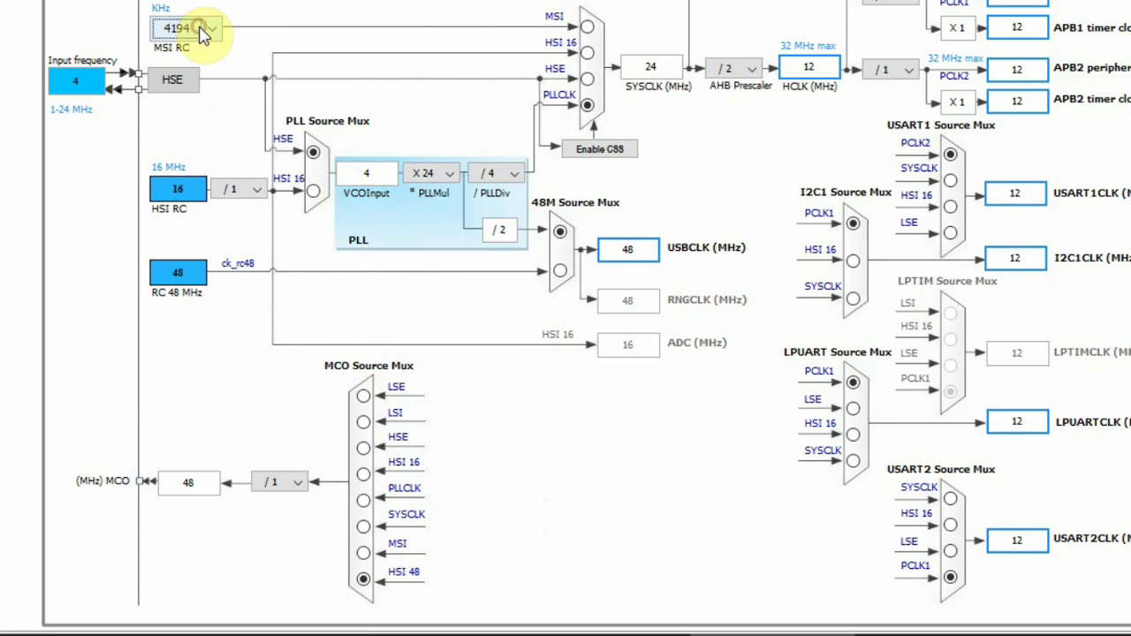
{"action": "scroll", "coordinate": [251, 243], "scroll_direction": "up", "scroll_amount": 1}
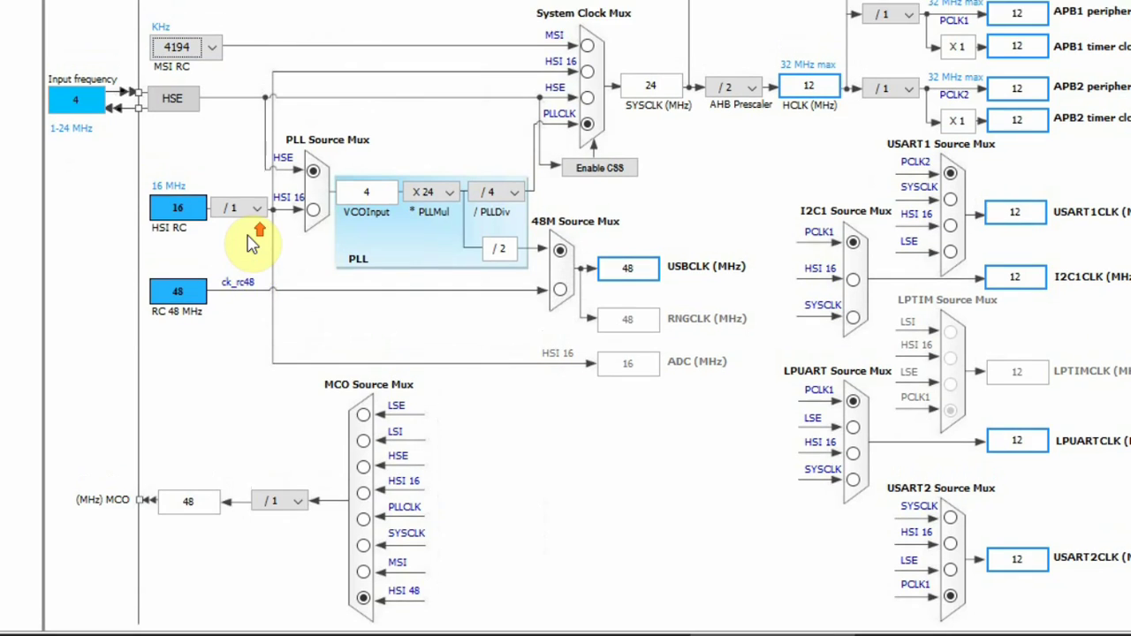
{"action": "scroll", "coordinate": [249, 237], "scroll_direction": "down", "scroll_amount": 1}
{"action": "scroll", "coordinate": [253, 234], "scroll_direction": "up", "scroll_amount": 3}
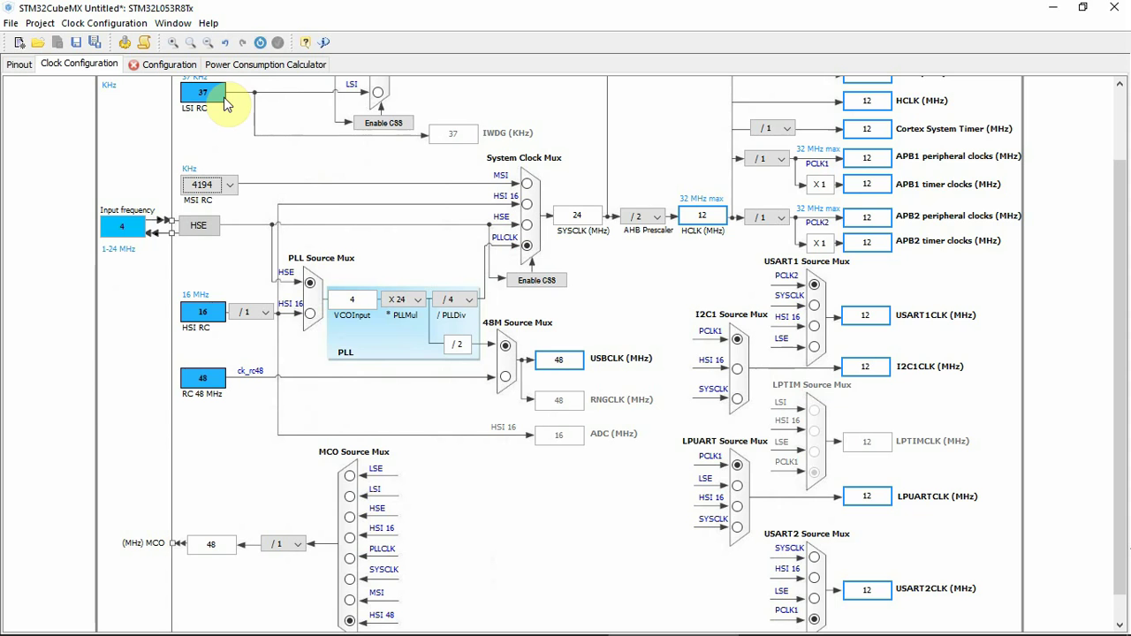
- Try to open the COMP1 settings from the peripheral configuration overview
{"action": "left_click", "coordinate": [170, 65]}
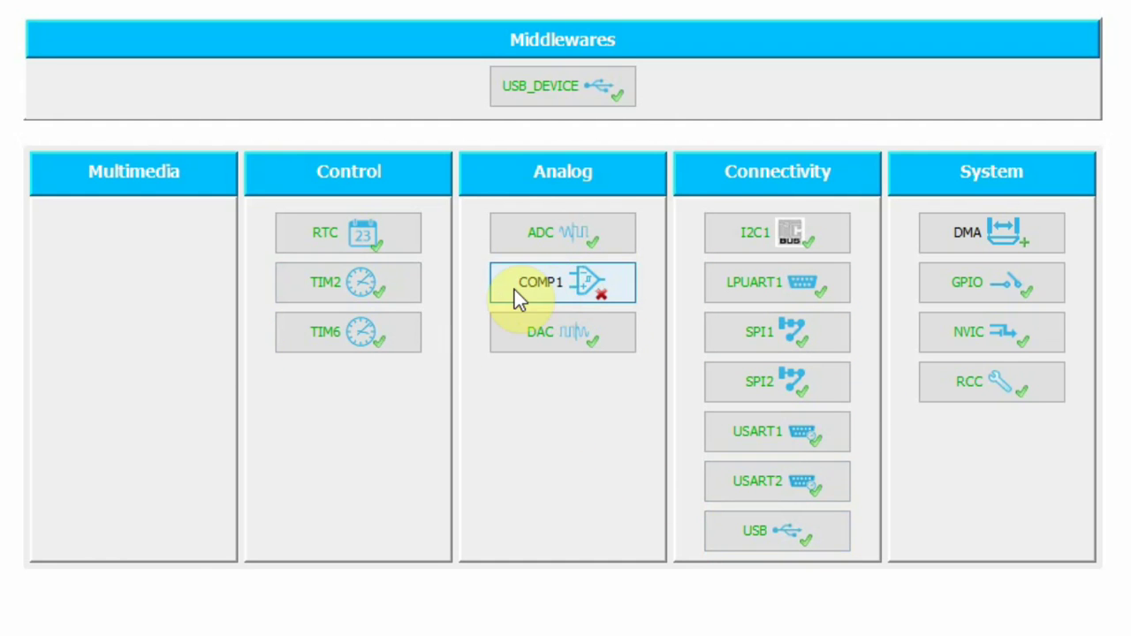
{"action": "left_click", "coordinate": [540, 288]}
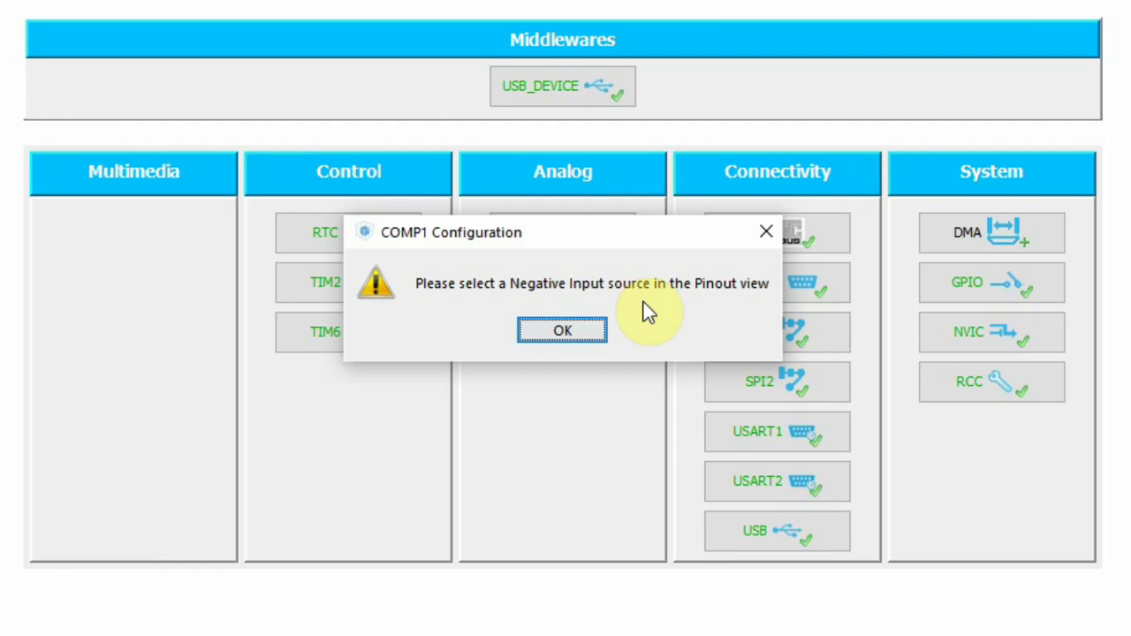
{"action": "left_click", "coordinate": [563, 330]}
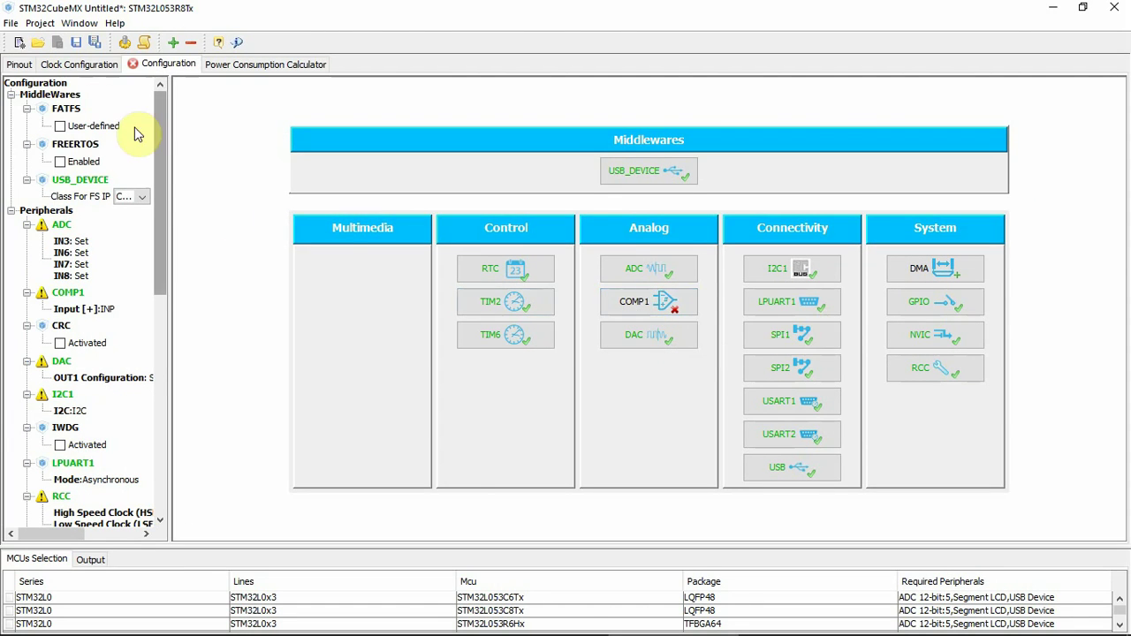
- Set the COMP1 negative input to Internal VRef in the pinout settings and review the peripheral tree in the configuration overview
{"action": "left_click", "coordinate": [20, 64]}
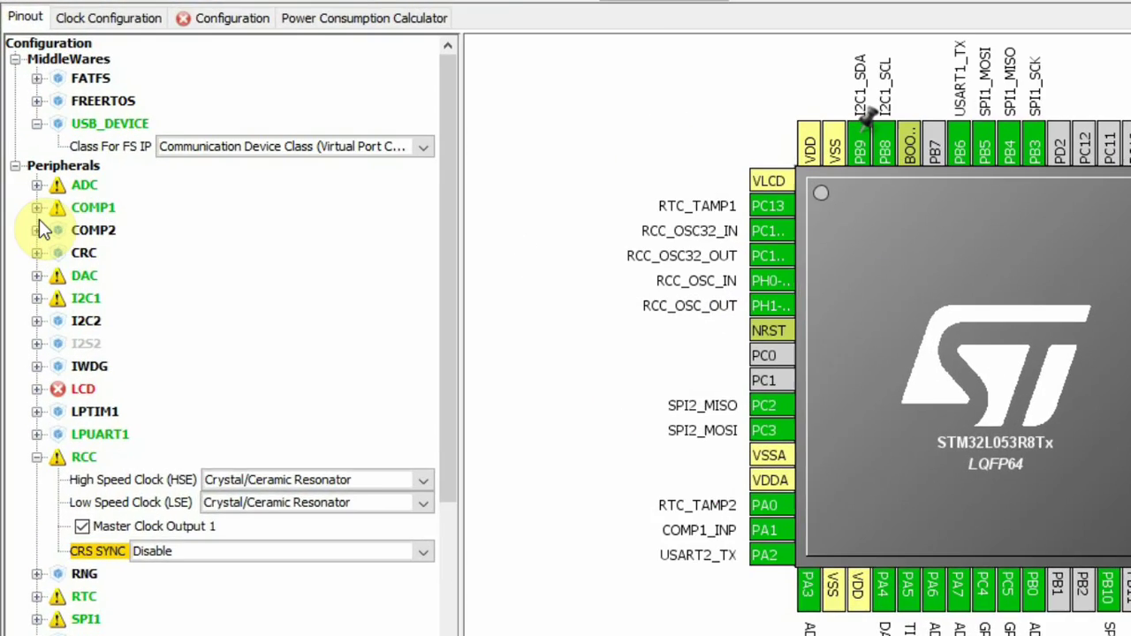
{"action": "left_click", "coordinate": [26, 203]}
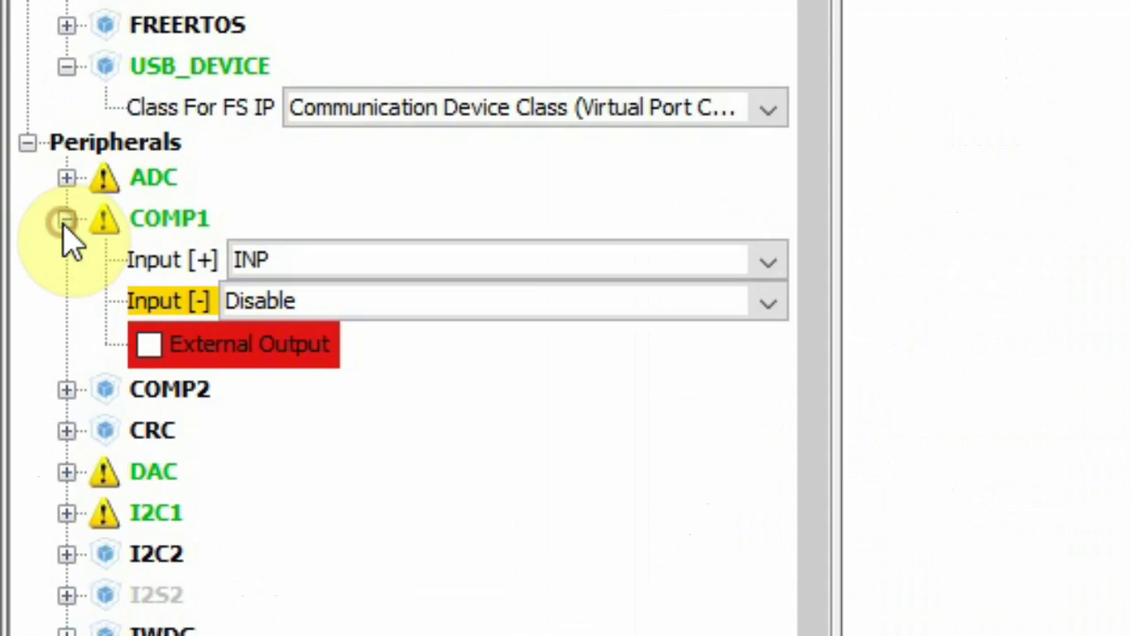
{"action": "left_click", "coordinate": [302, 303]}
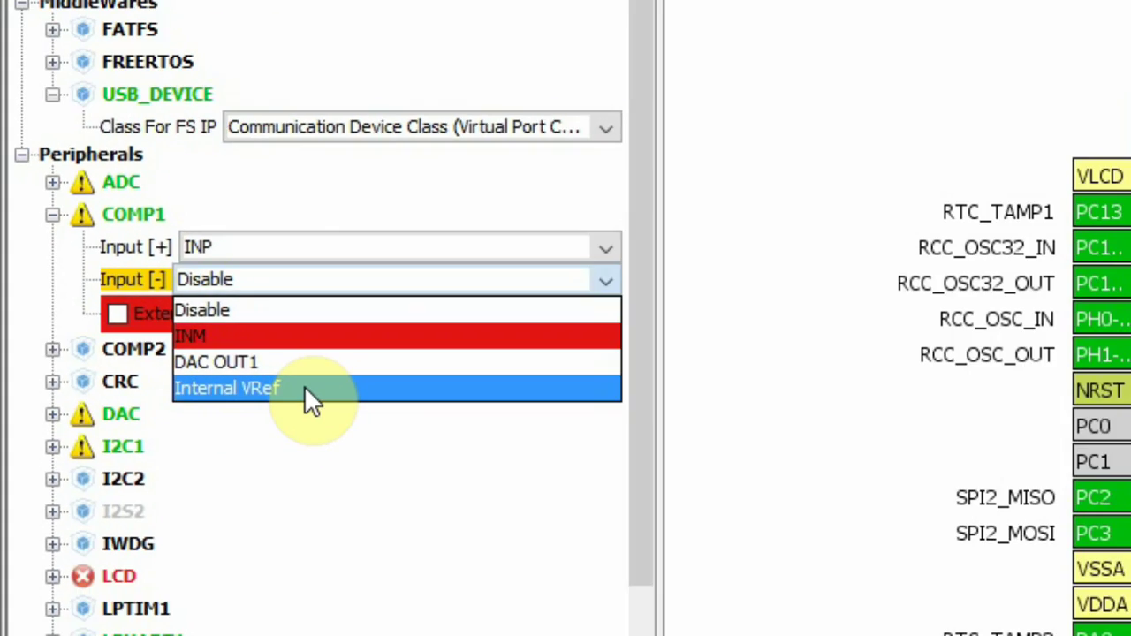
{"action": "left_click", "coordinate": [386, 436]}
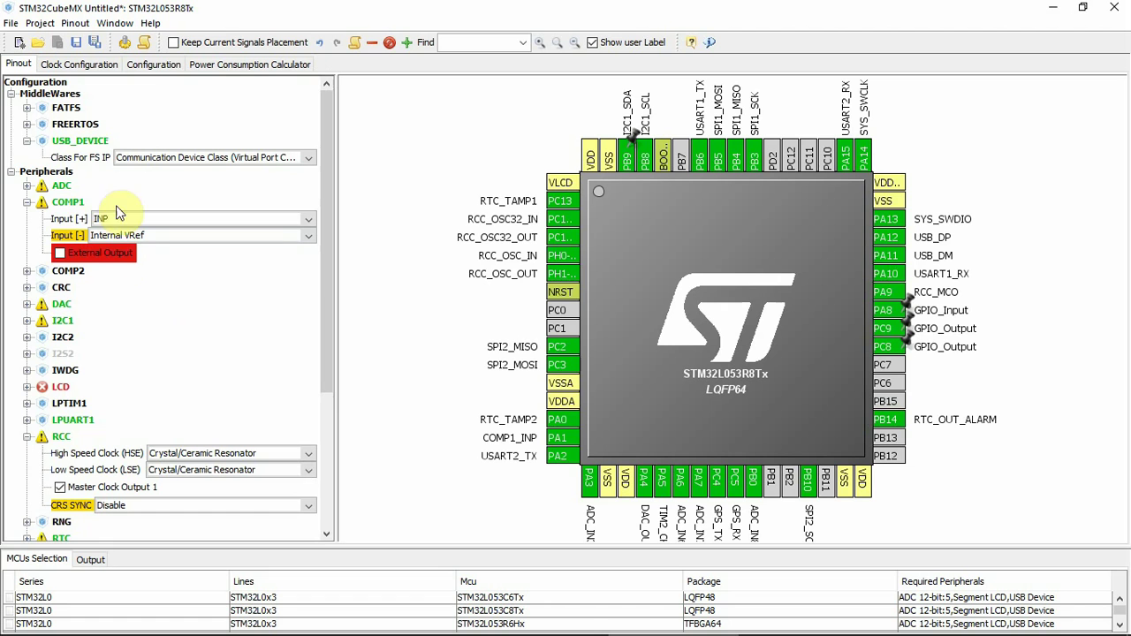
{"action": "left_click", "coordinate": [147, 66]}
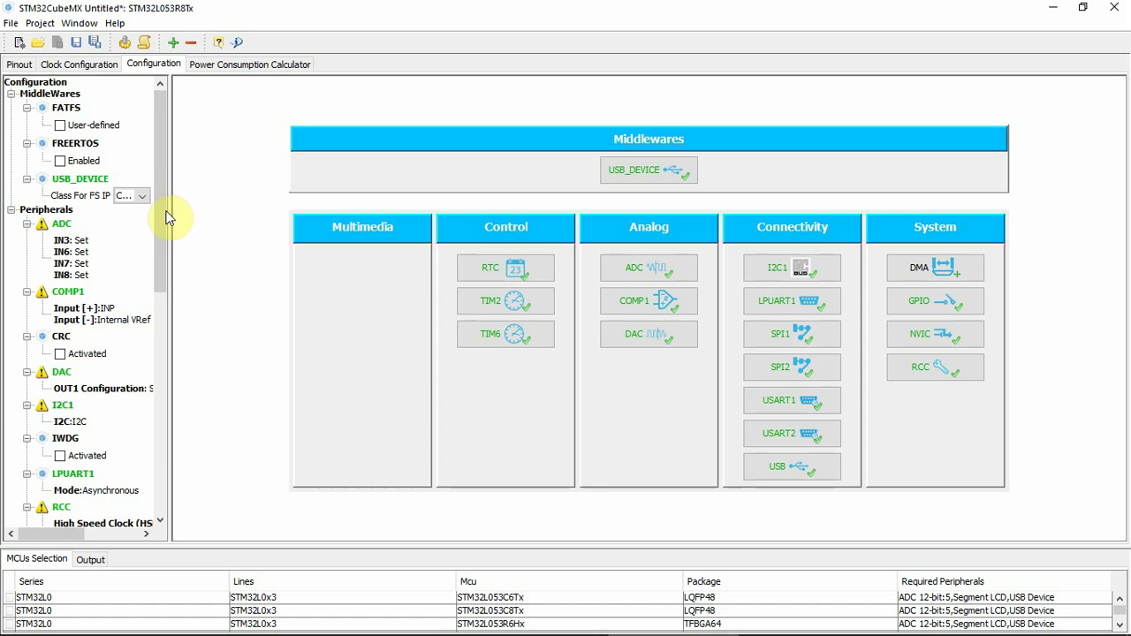
{"action": "left_click_drag", "start_coordinate": [164, 227], "coordinate": [158, 468]}
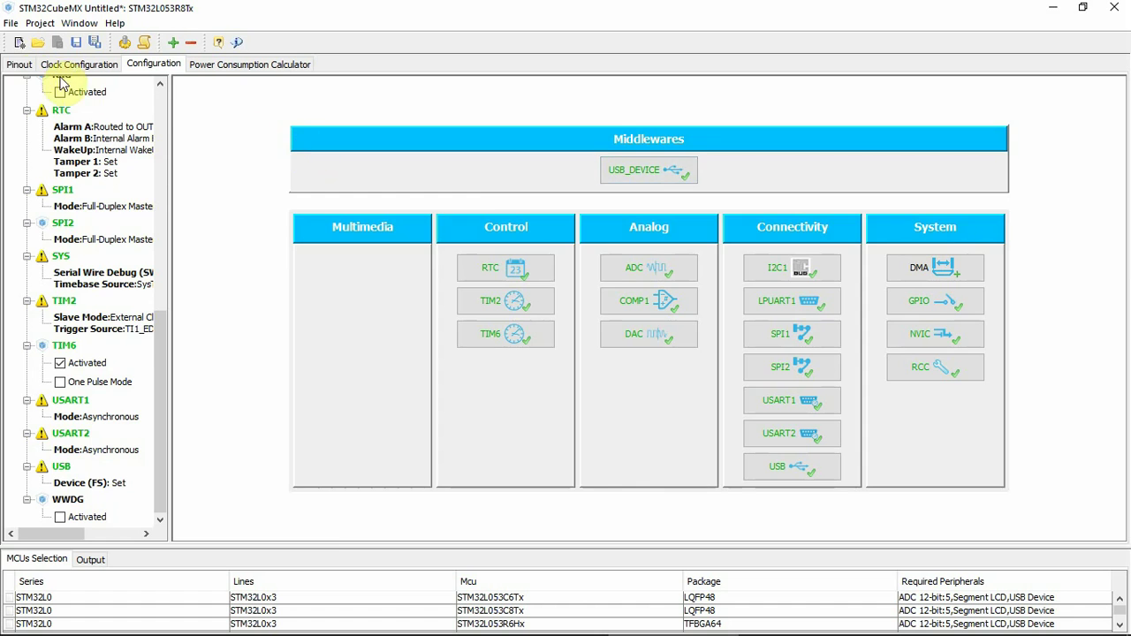
- Enable the FREERTOS middleware in the pinout settings and check its entry in the configuration overview
{"action": "left_click", "coordinate": [19, 65]}
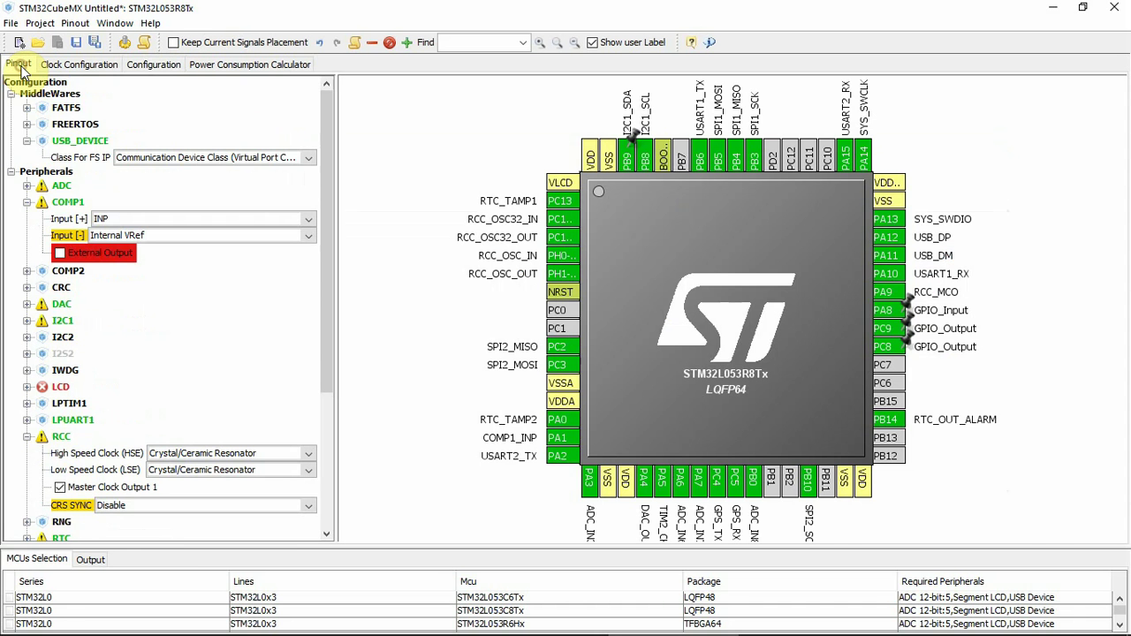
{"action": "left_click", "coordinate": [26, 124]}
{"action": "left_click", "coordinate": [59, 140]}
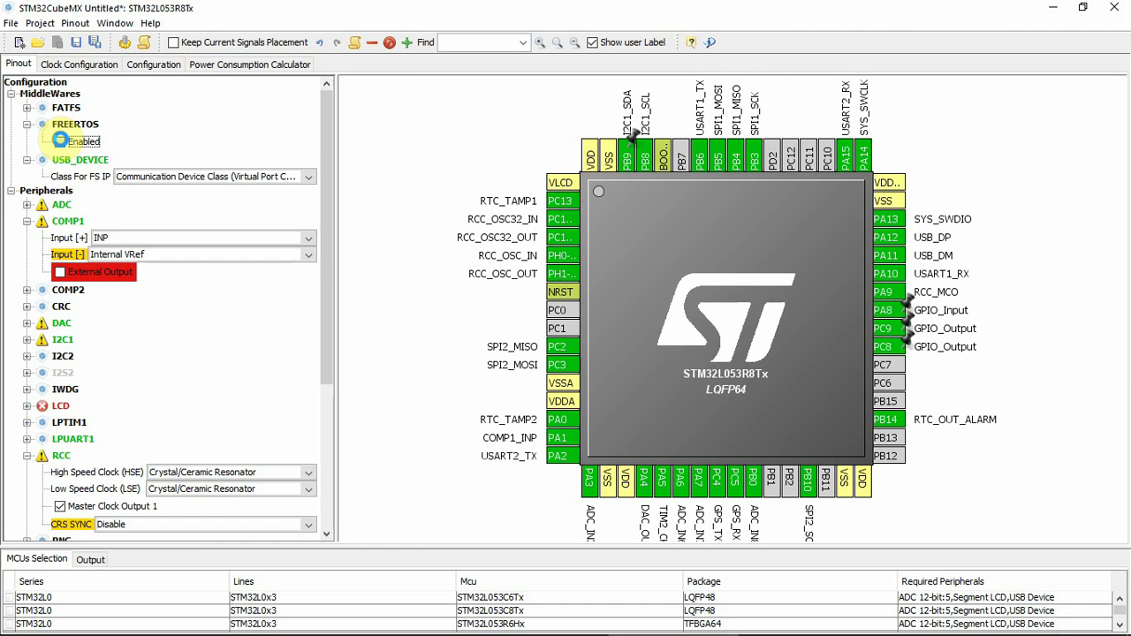
{"action": "left_click", "coordinate": [150, 64]}
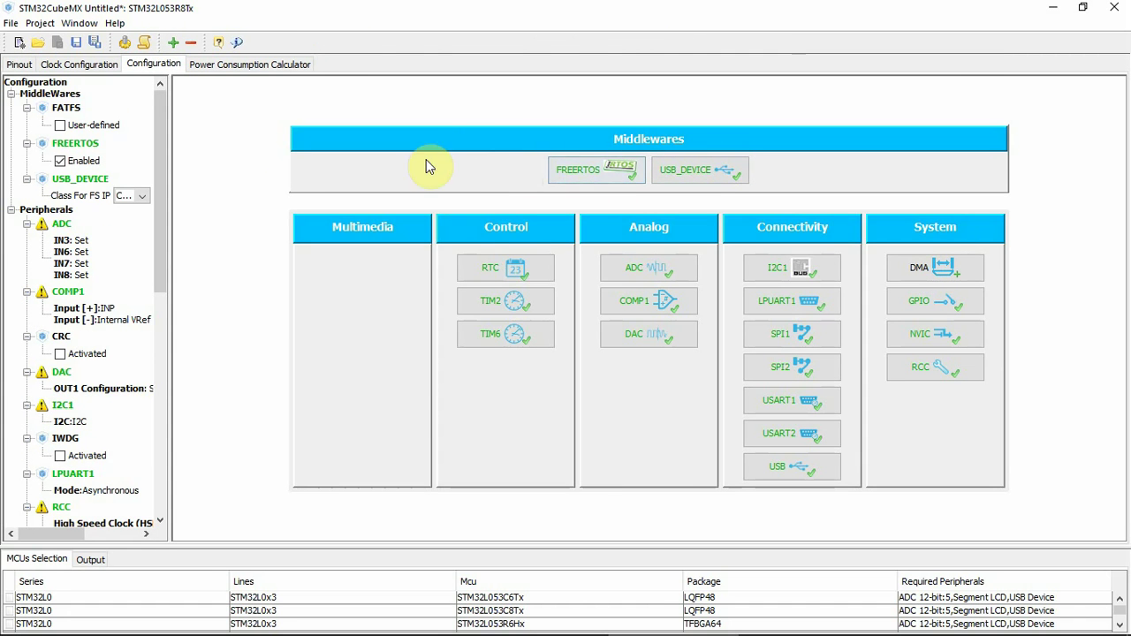
{"action": "left_click", "coordinate": [19, 64]}
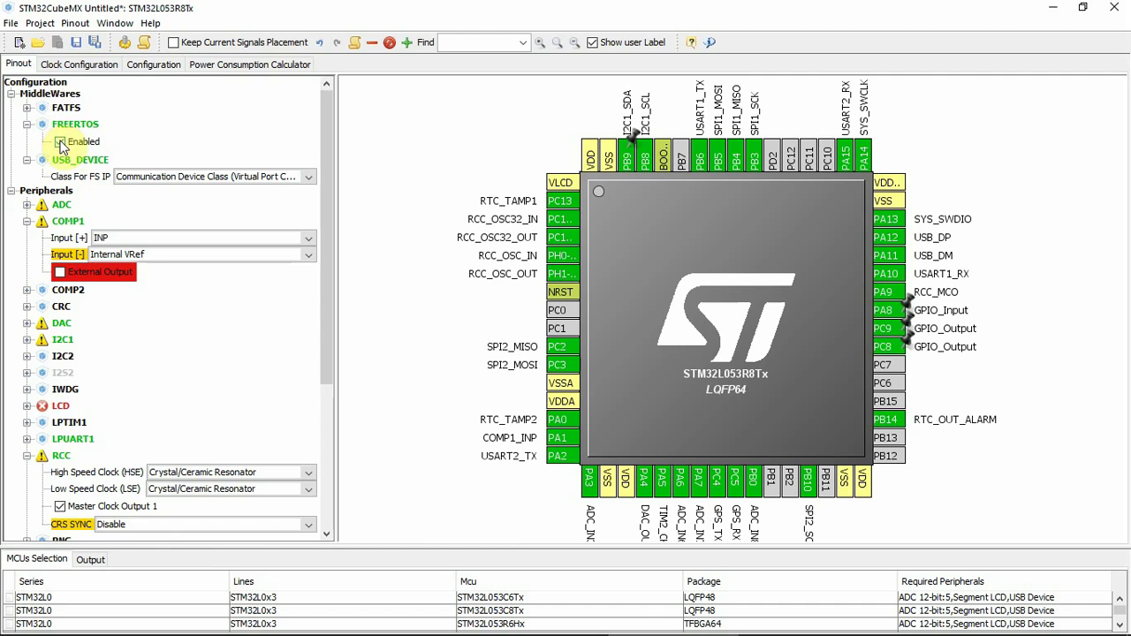
- Open the RTC configuration and review its parameters, user constants, NVIC settings and GPIO settings
{"action": "left_click", "coordinate": [154, 65]}
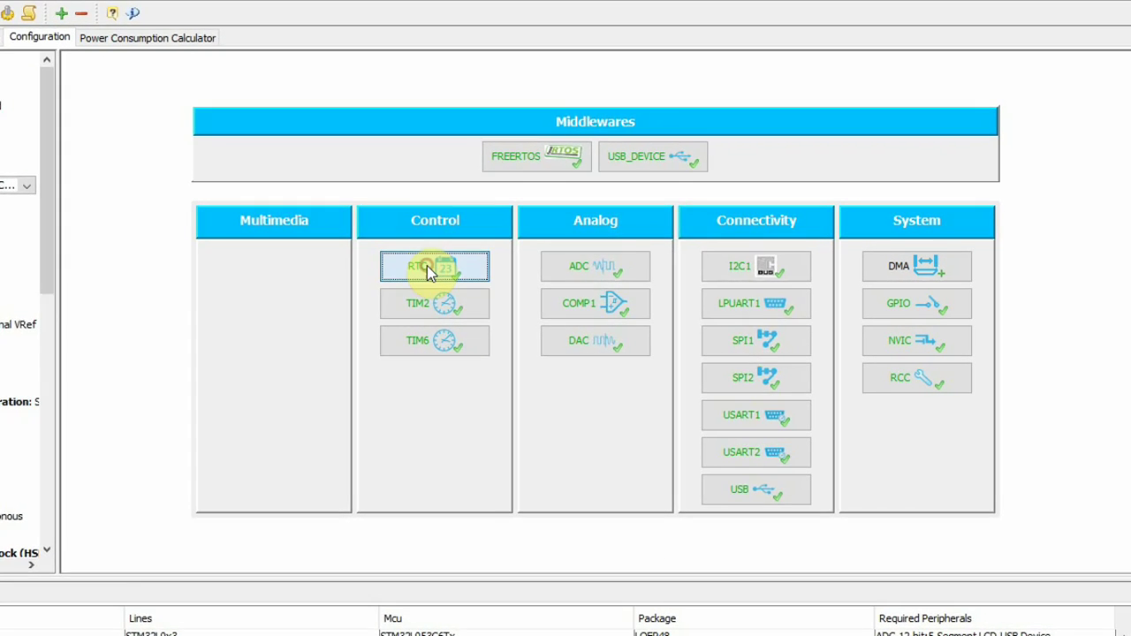
{"action": "left_click", "coordinate": [510, 269]}
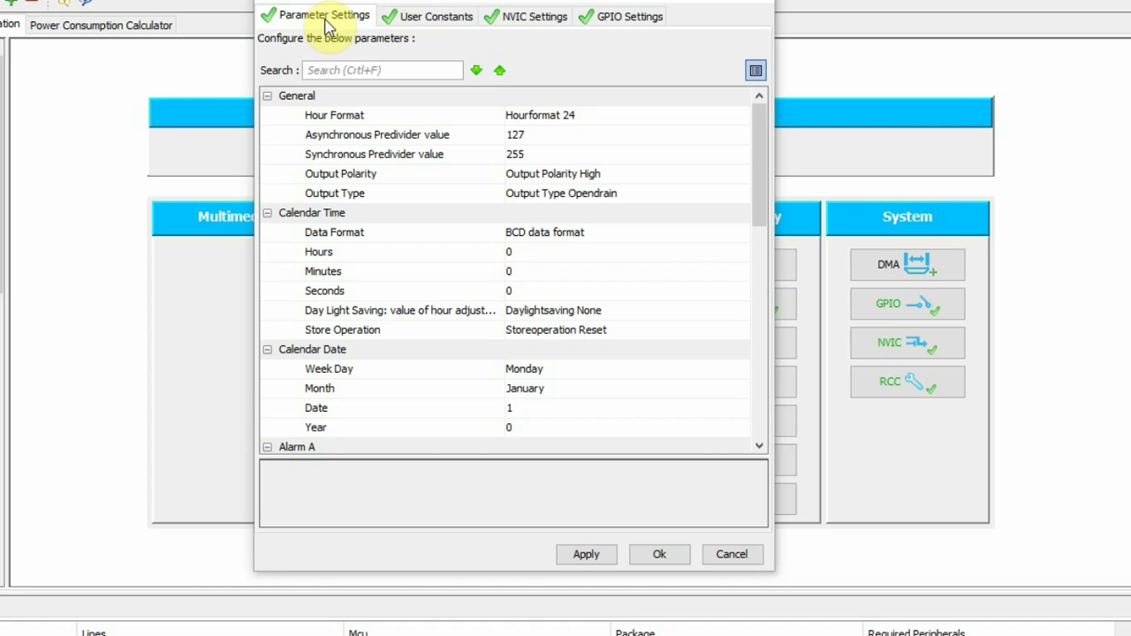
{"action": "left_click", "coordinate": [455, 22]}
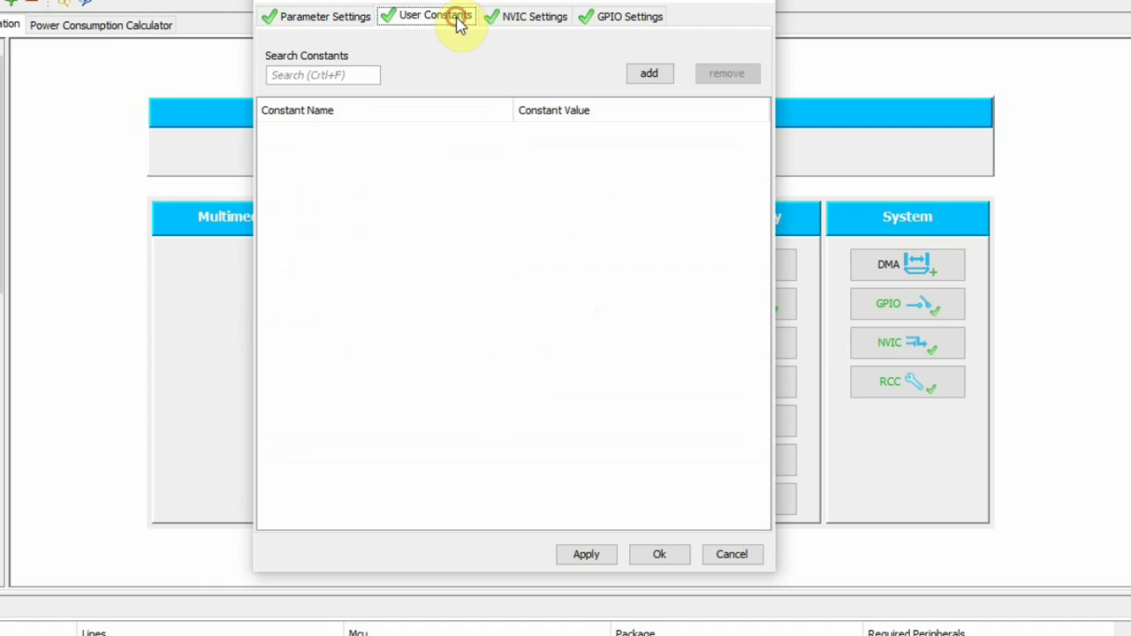
{"action": "left_click", "coordinate": [546, 24]}
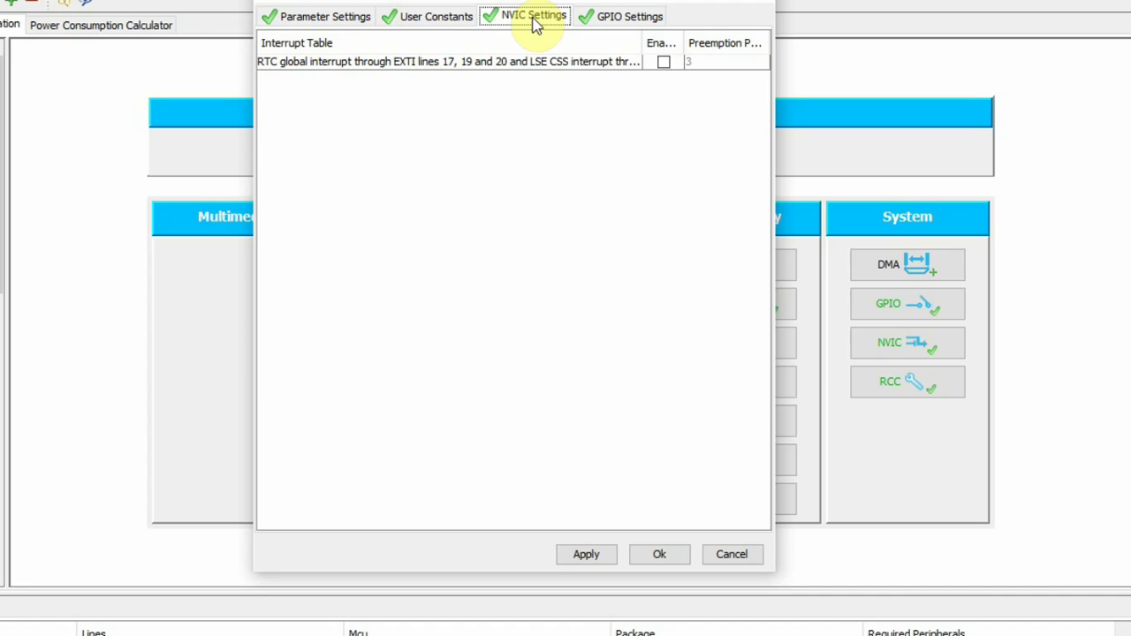
{"action": "left_click", "coordinate": [601, 16]}
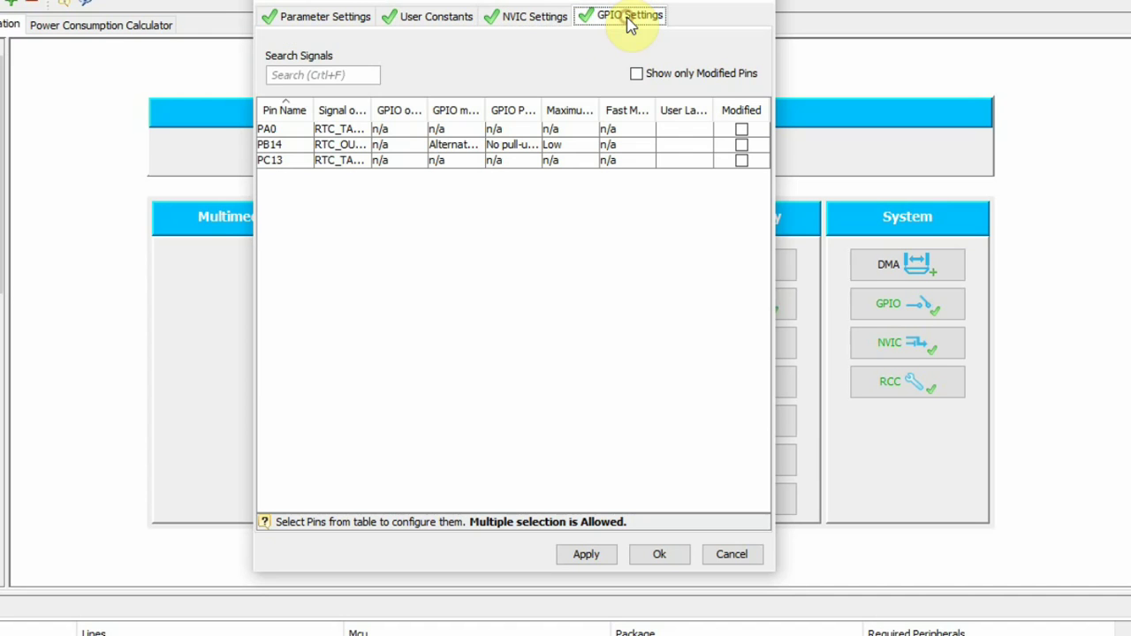
{"action": "left_click", "coordinate": [342, 21]}
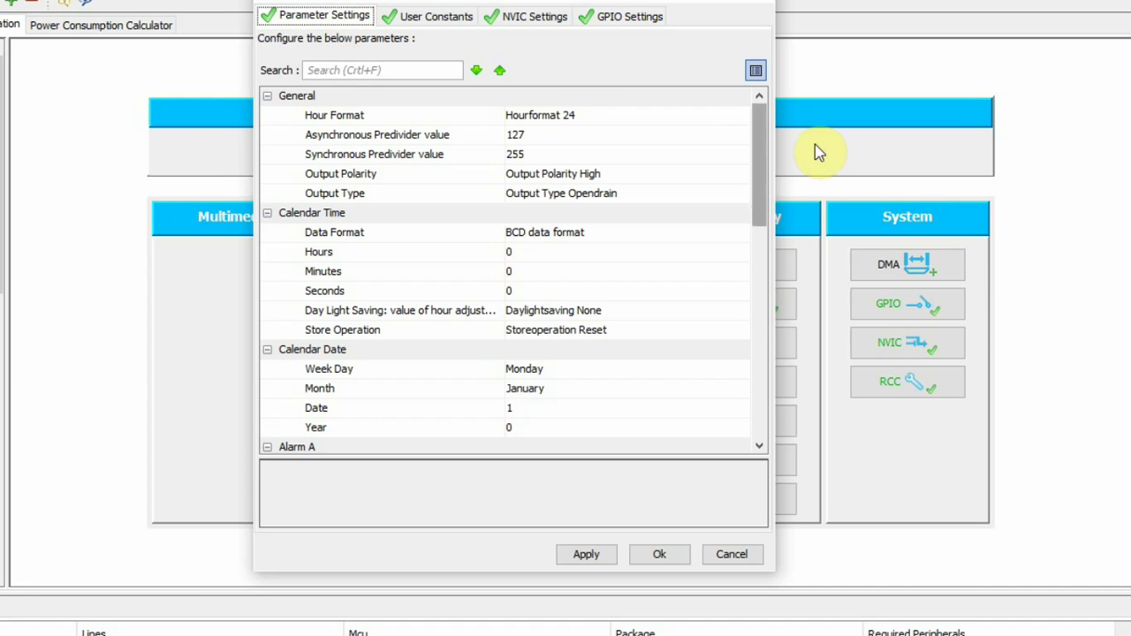
{"action": "mouse_move", "coordinate": [756, 183]}
{"action": "left_mouse_down"}
{"action": "mouse_move", "coordinate": [763, 227]}
{"action": "mouse_move", "coordinate": [763, 176]}
{"action": "mouse_move", "coordinate": [758, 429]}
{"action": "mouse_move", "coordinate": [743, 150]}
{"action": "left_mouse_up"}
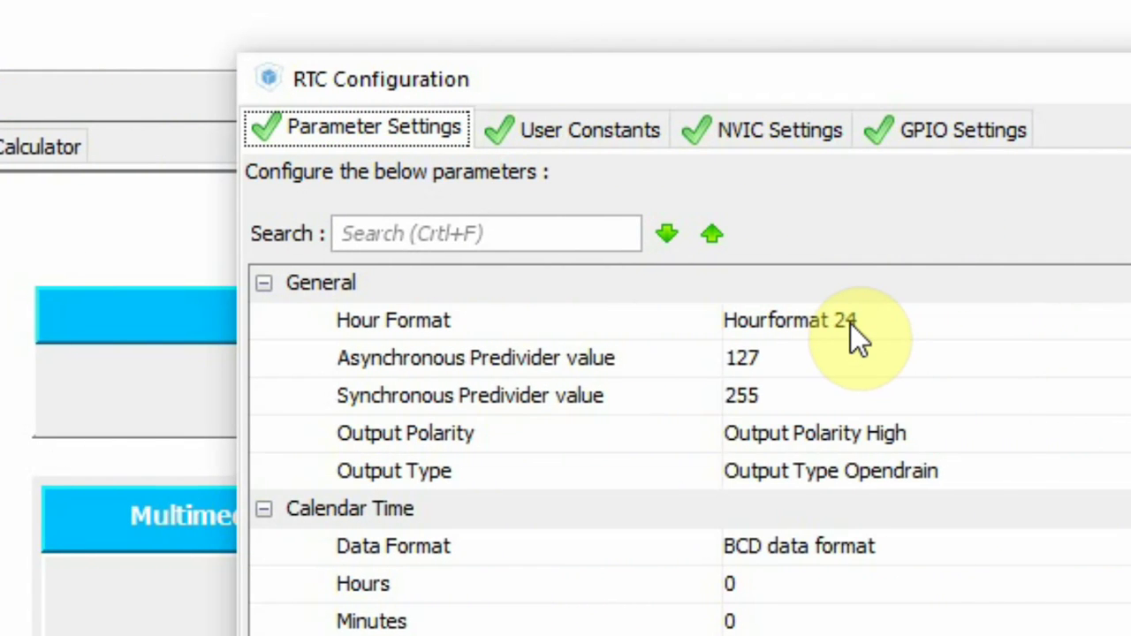
- Check the RTC hour format options and the allowed range of the asynchronous predivider value
{"action": "left_click", "coordinate": [1078, 321]}
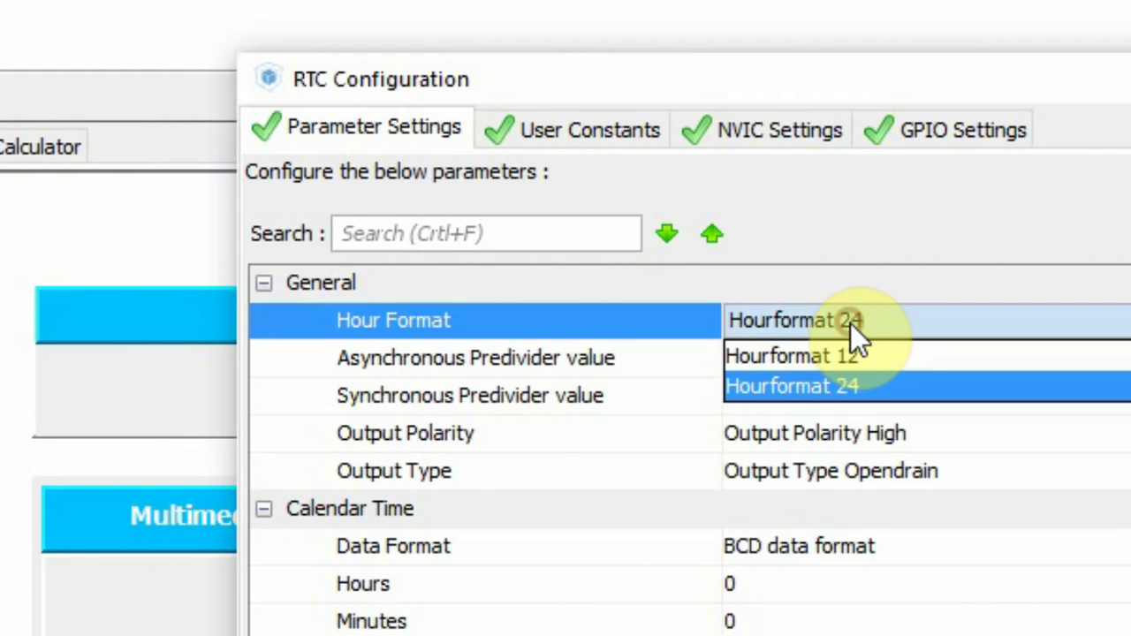
{"action": "left_click", "coordinate": [850, 324]}
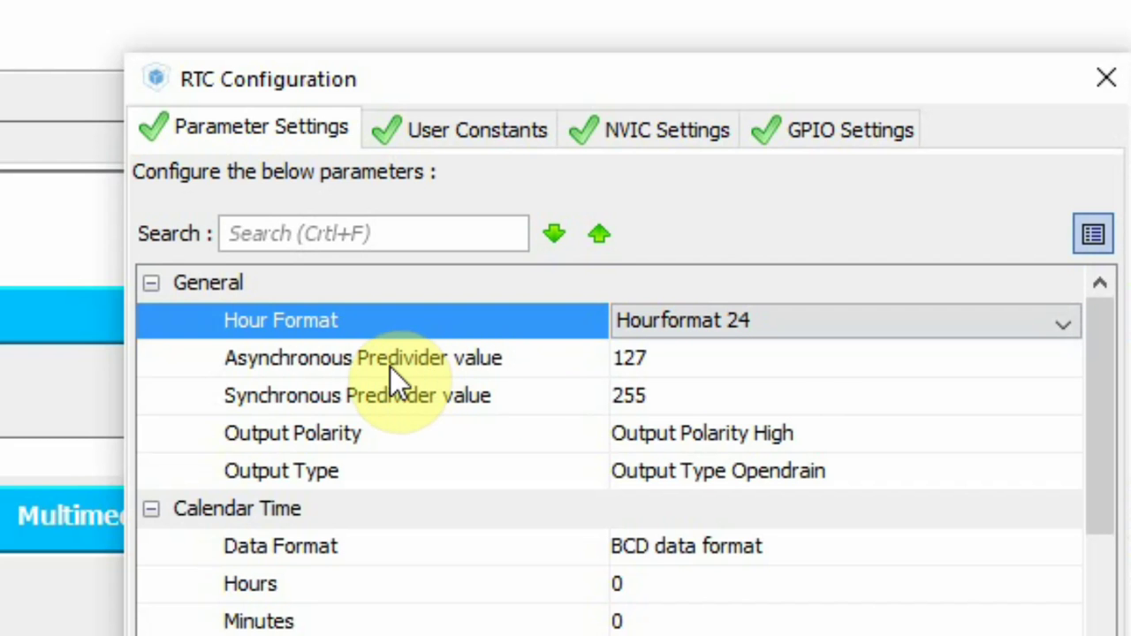
{"action": "left_click", "coordinate": [728, 362]}
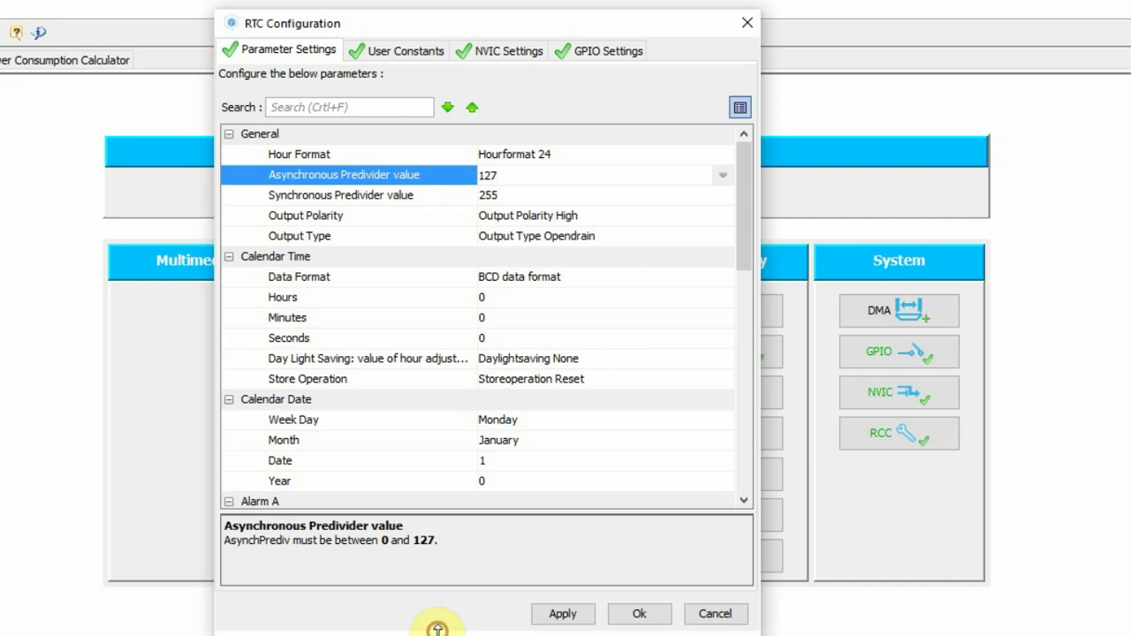
- Enlarge the RTC parameter list and examine the alarm, wake-up and tamper parameters
{"action": "left_click_drag", "start_coordinate": [437, 629], "coordinate": [436, 635]}
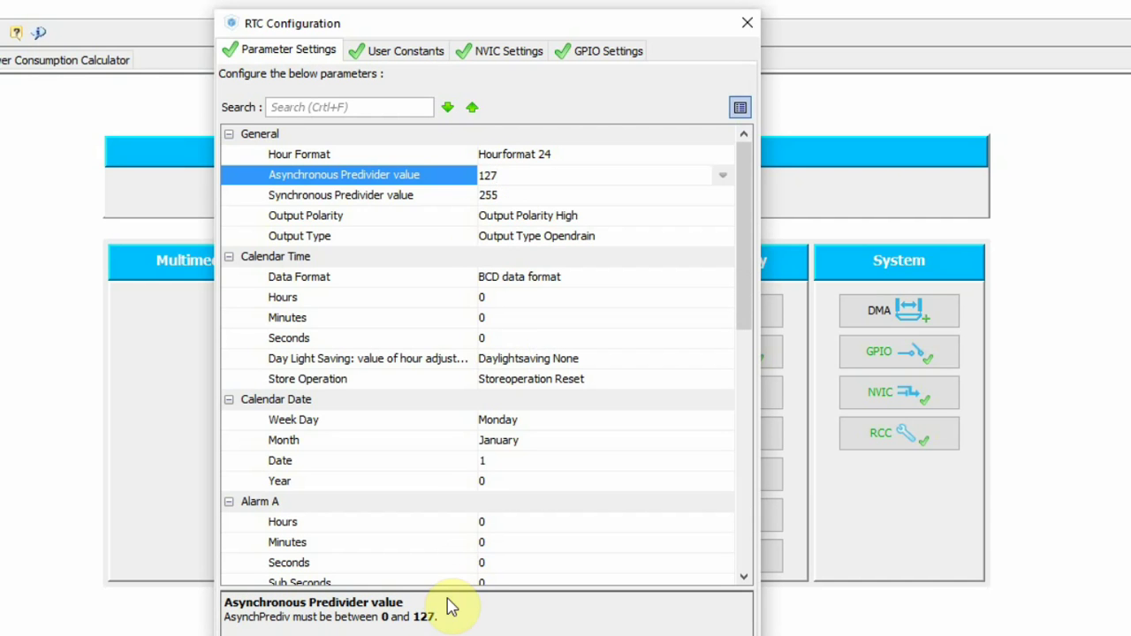
{"action": "left_click_drag", "start_coordinate": [446, 590], "coordinate": [442, 574]}
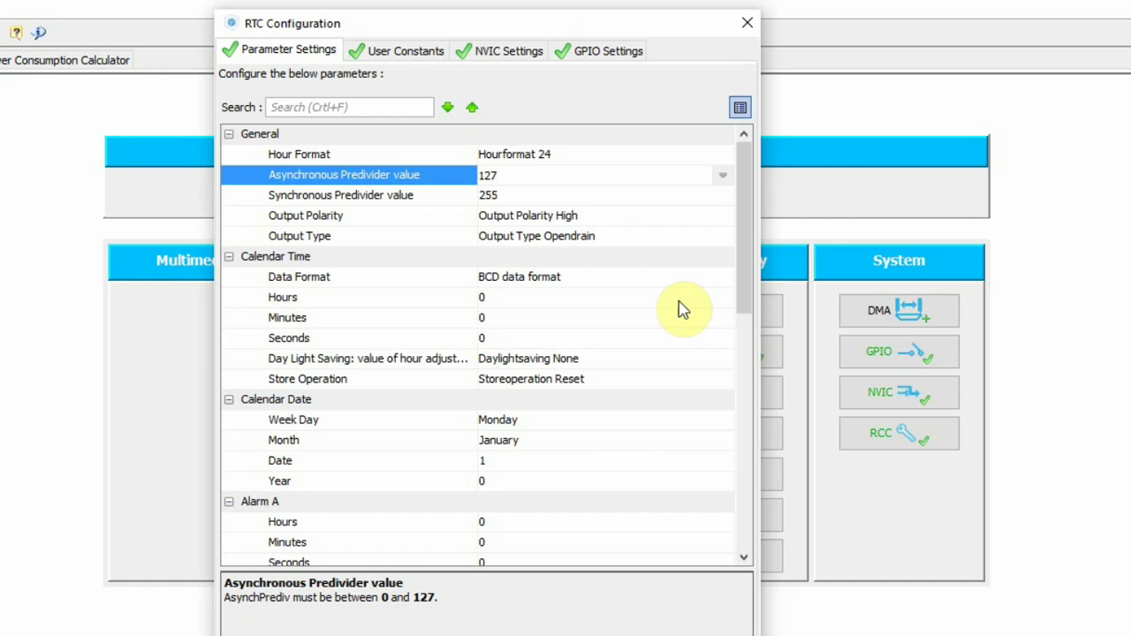
{"action": "left_click_drag", "start_coordinate": [745, 233], "coordinate": [745, 533]}
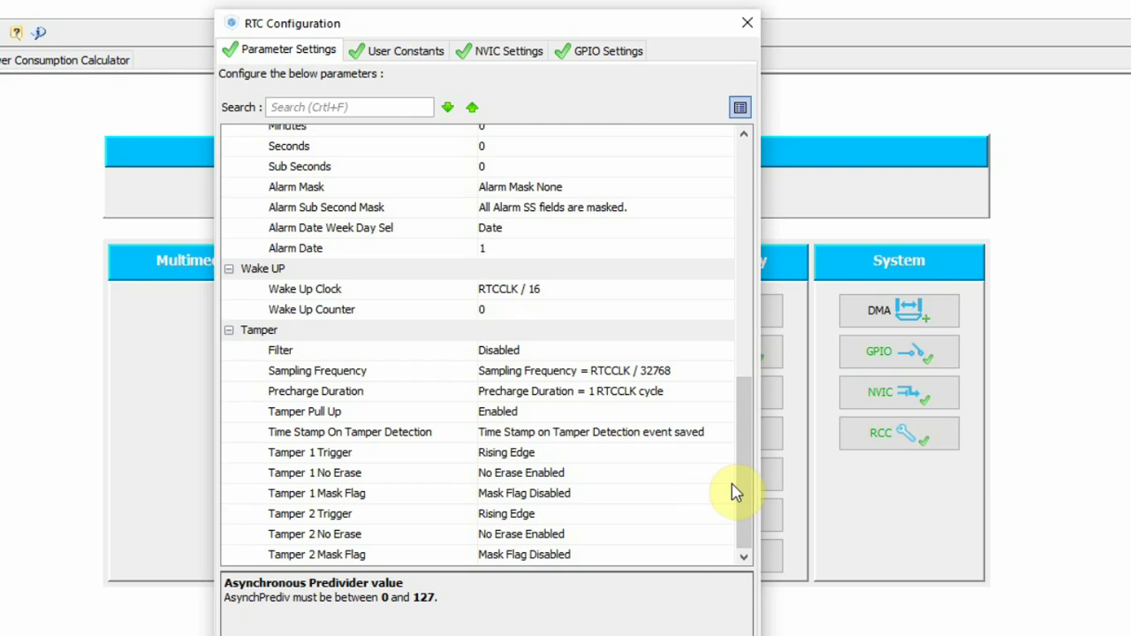
- Review the RTC interrupt settings and the GPIO entries for PA0, PB14 and PC13, and close the RTC configuration without applying changes
{"action": "left_click_drag", "start_coordinate": [738, 492], "coordinate": [738, 232]}
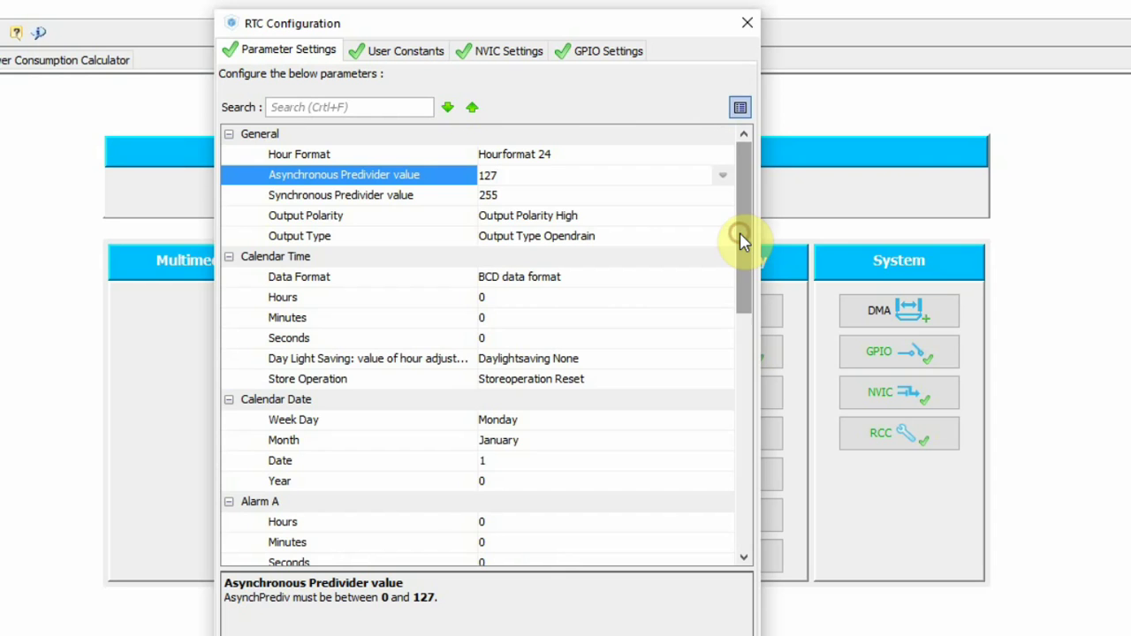
{"action": "left_click", "coordinate": [528, 53]}
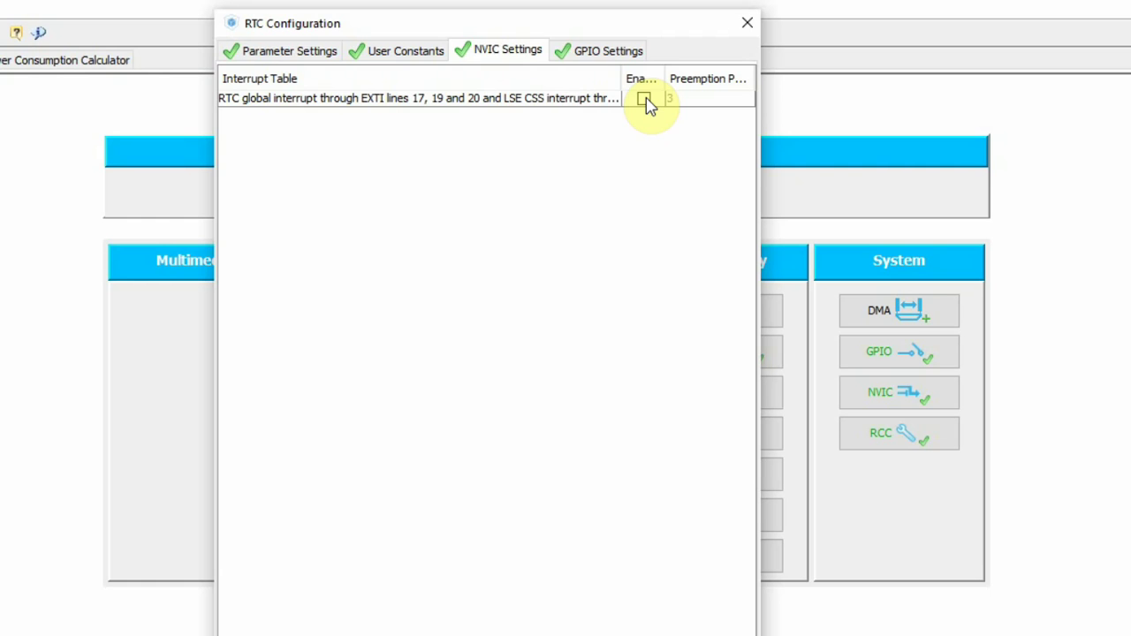
{"action": "left_click", "coordinate": [596, 50]}
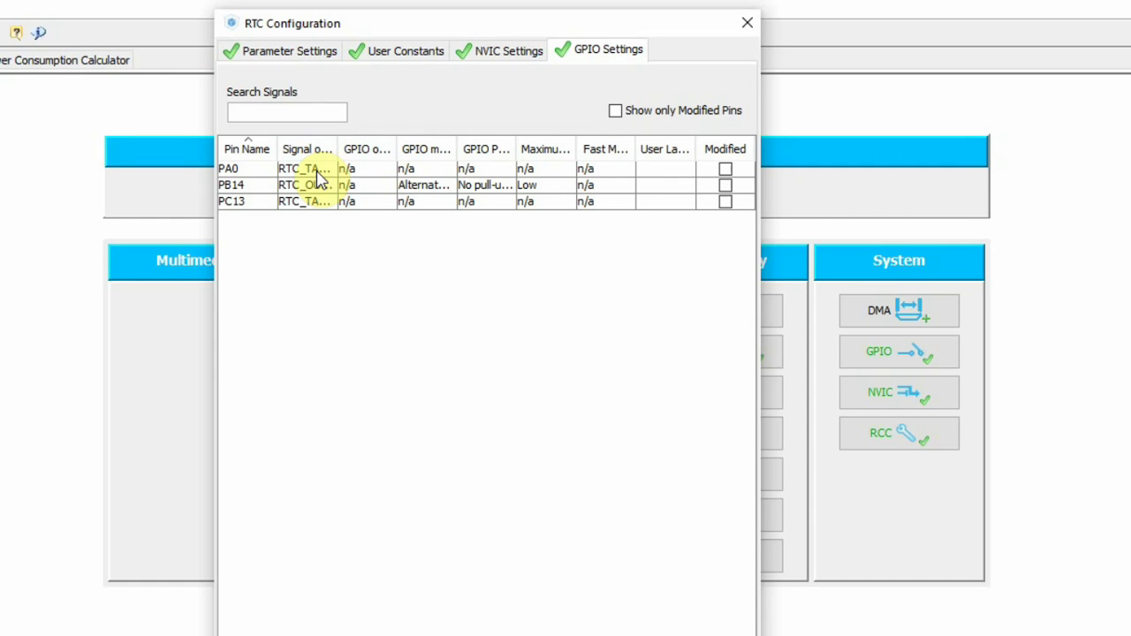
{"action": "left_click", "coordinate": [317, 172]}
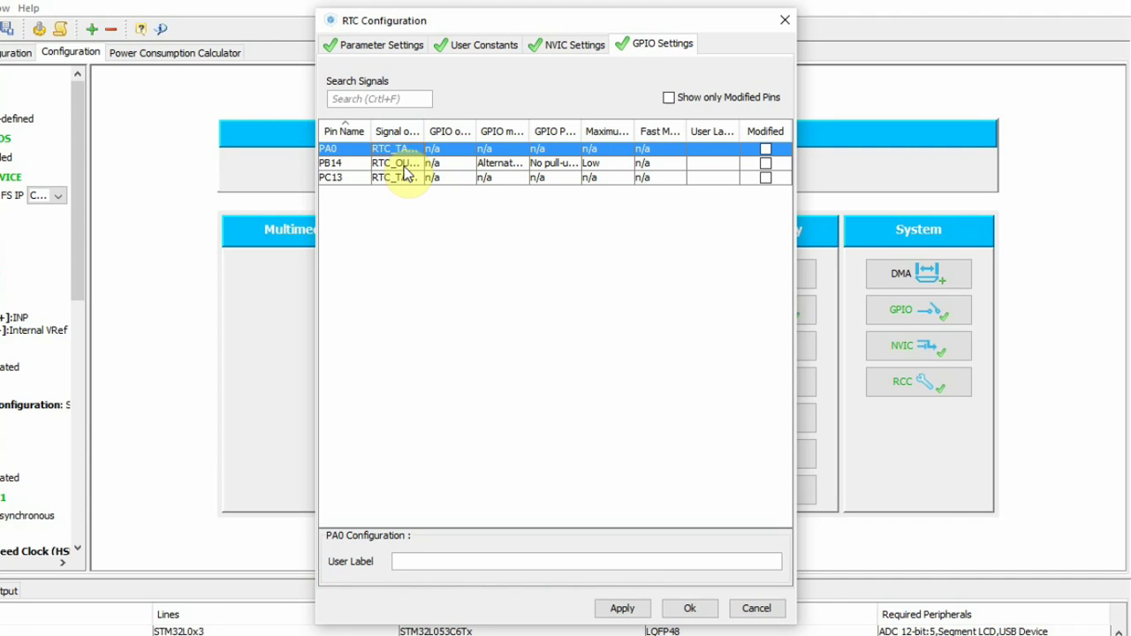
{"action": "left_click", "coordinate": [404, 164]}
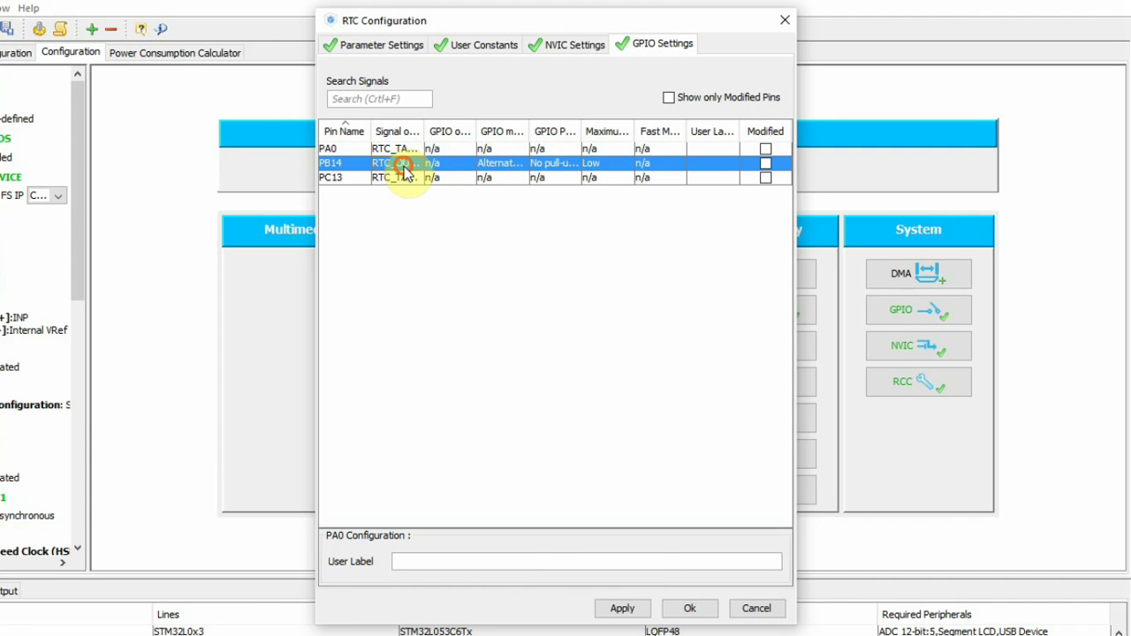
{"action": "left_click", "coordinate": [398, 178]}
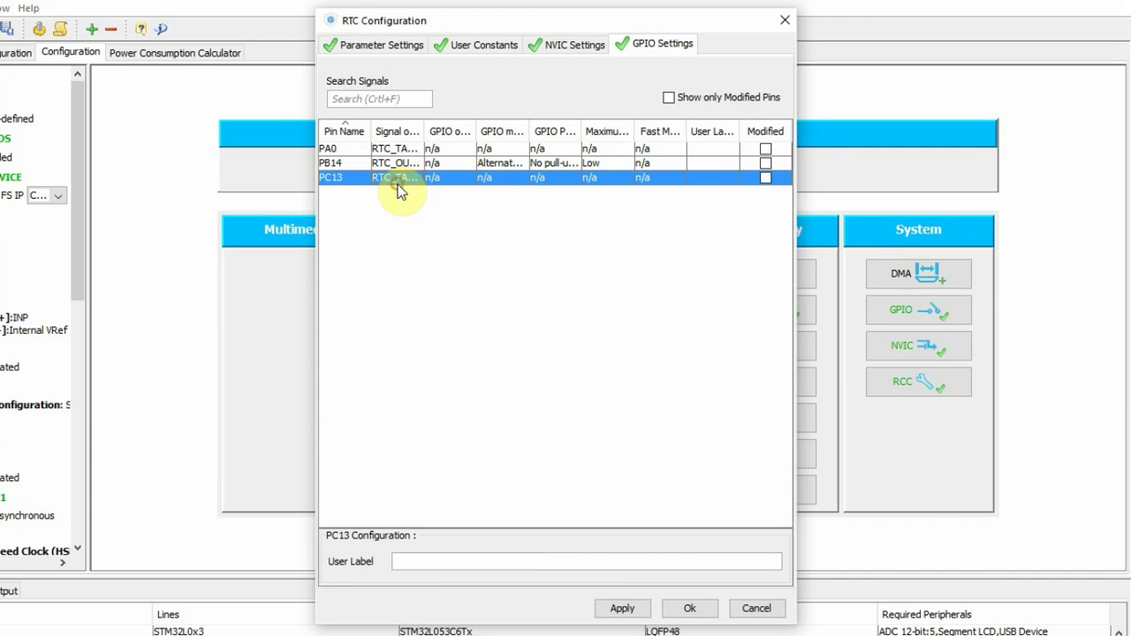
{"action": "left_click", "coordinate": [399, 162]}
{"action": "left_click", "coordinate": [399, 148]}
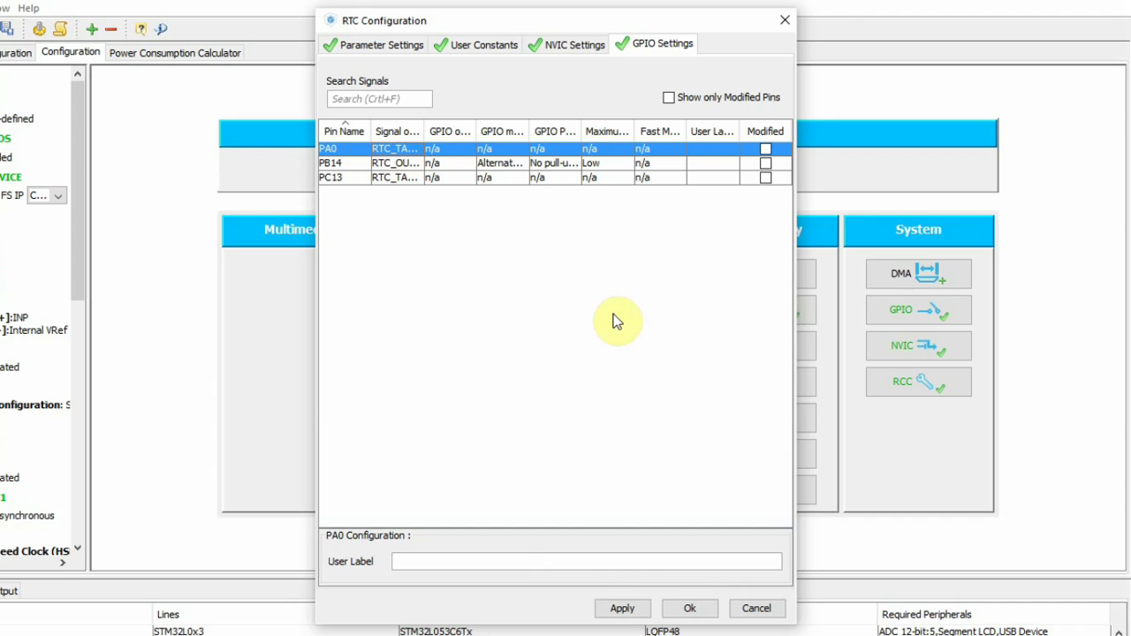
{"action": "left_click", "coordinate": [757, 609]}
- Open the TIM2 configuration and review its NVIC, DMA and GPIO settings
{"action": "left_click", "coordinate": [440, 308]}
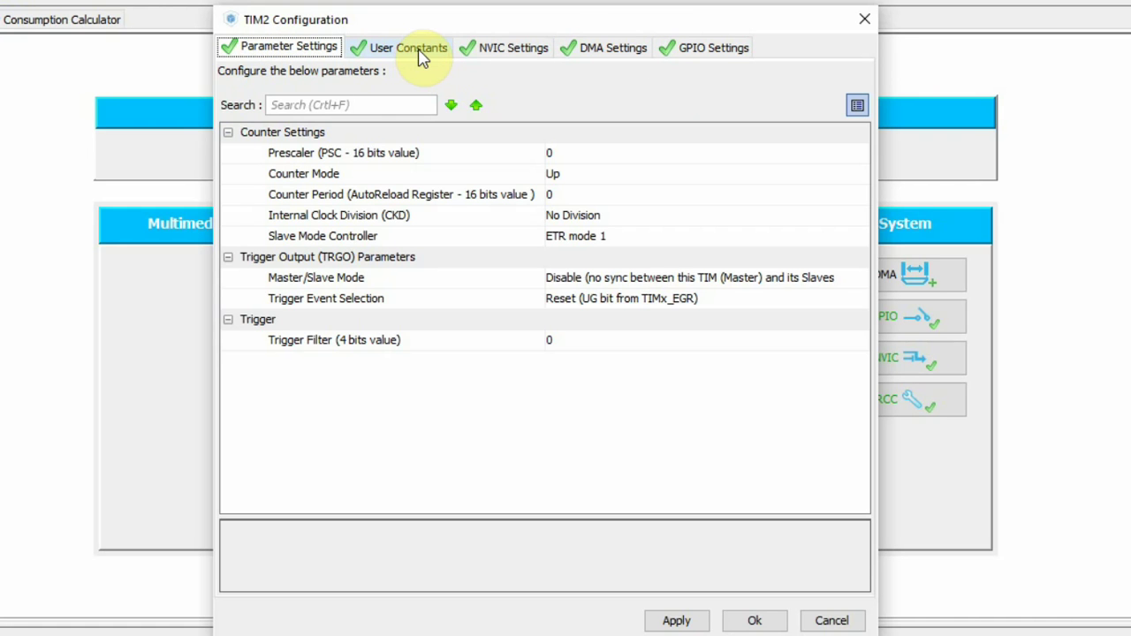
{"action": "left_click", "coordinate": [506, 53]}
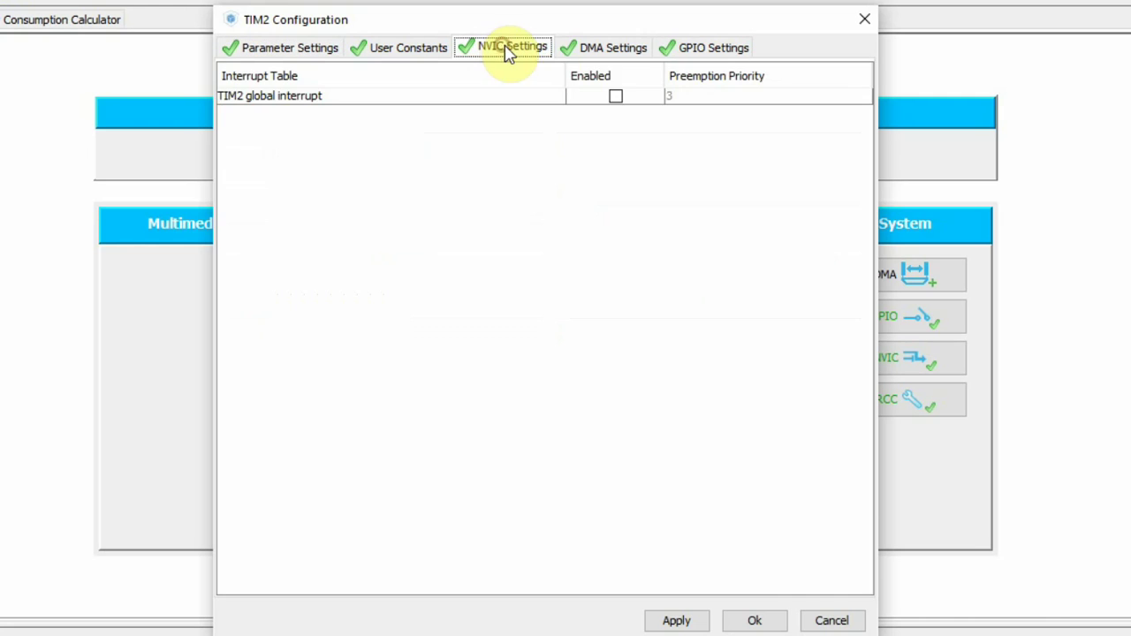
{"action": "left_click", "coordinate": [623, 53]}
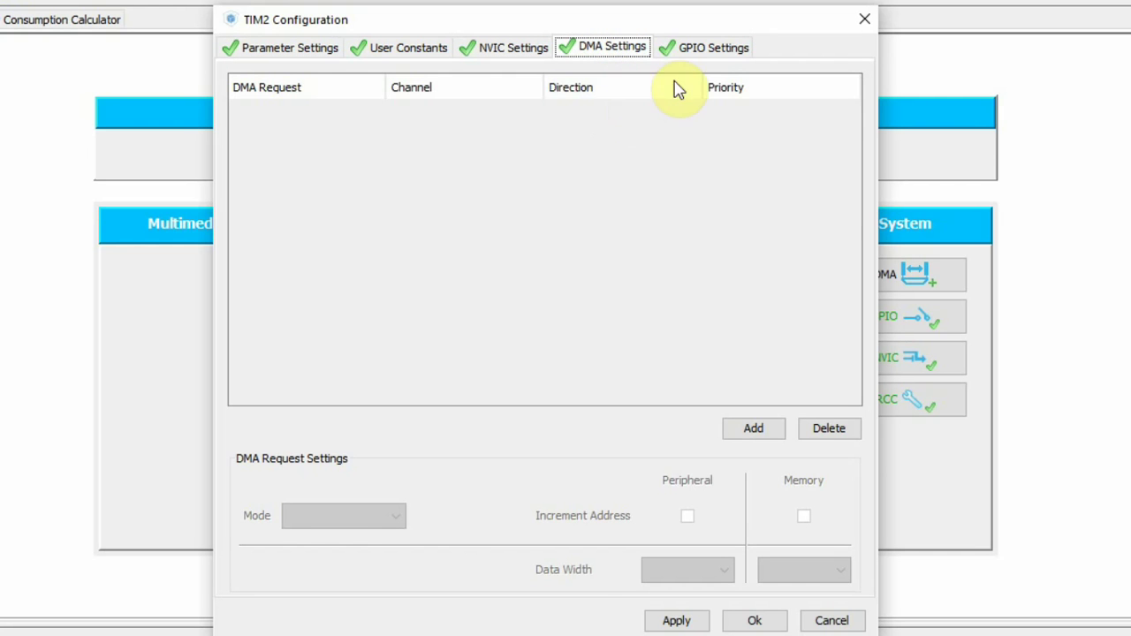
{"action": "left_click", "coordinate": [696, 49]}
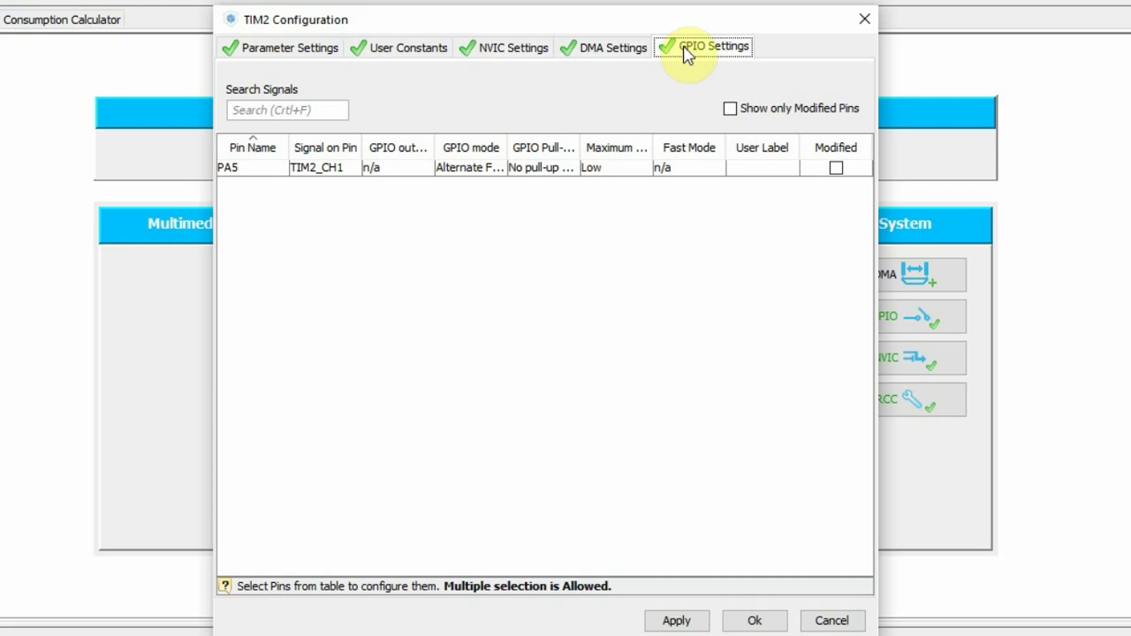
{"action": "left_click", "coordinate": [615, 47]}
{"action": "left_click_drag", "start_coordinate": [560, 23], "coordinate": [723, 11]}
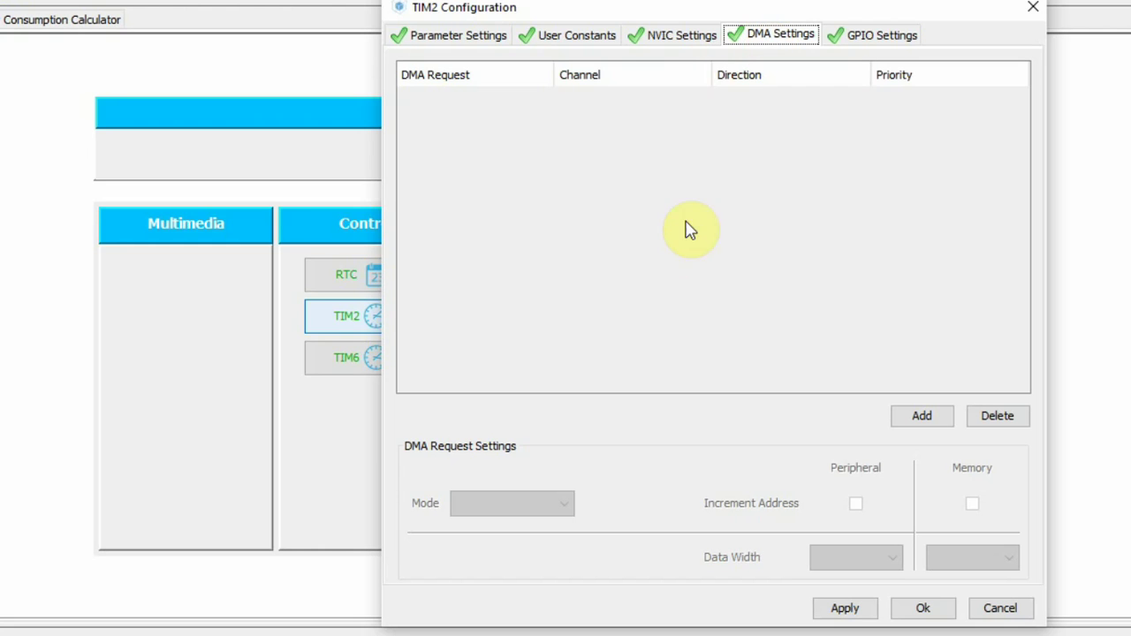
- Examine the TIM2 prescaler, counter mode options and slave mode controller parameters, and close the configuration without applying changes
{"action": "left_click", "coordinate": [465, 36]}
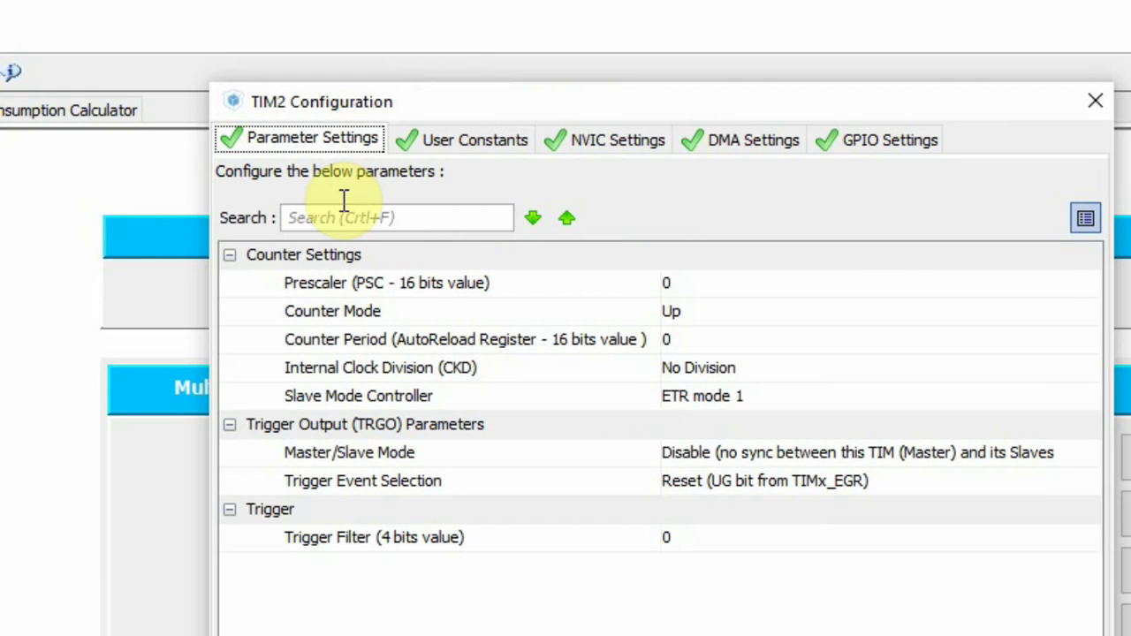
{"action": "left_click", "coordinate": [414, 287]}
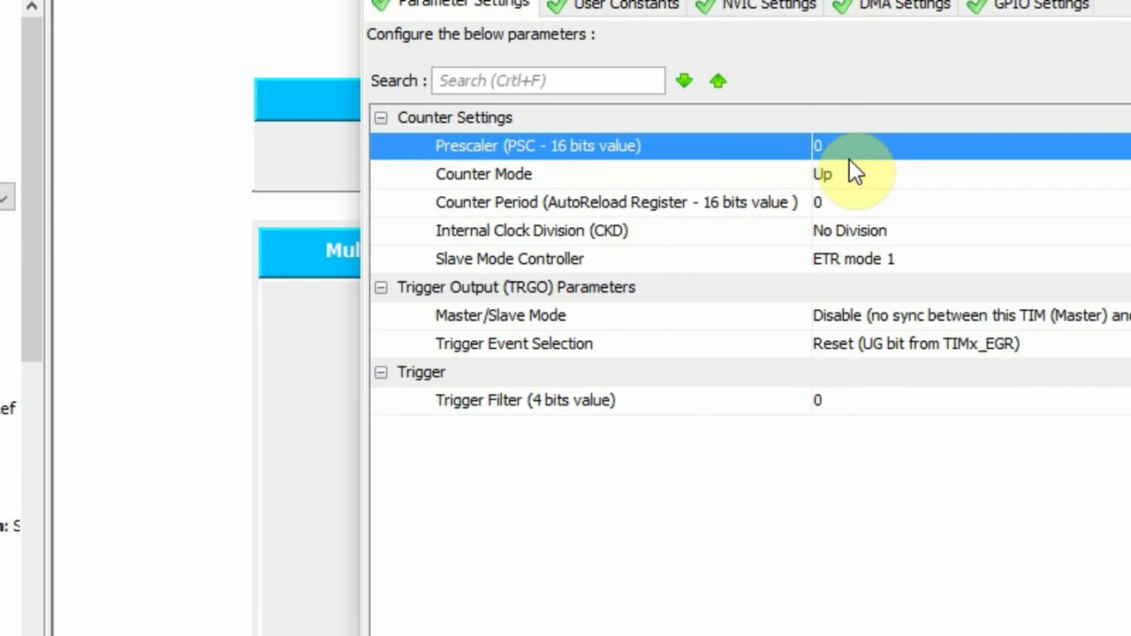
{"action": "left_click", "coordinate": [849, 172]}
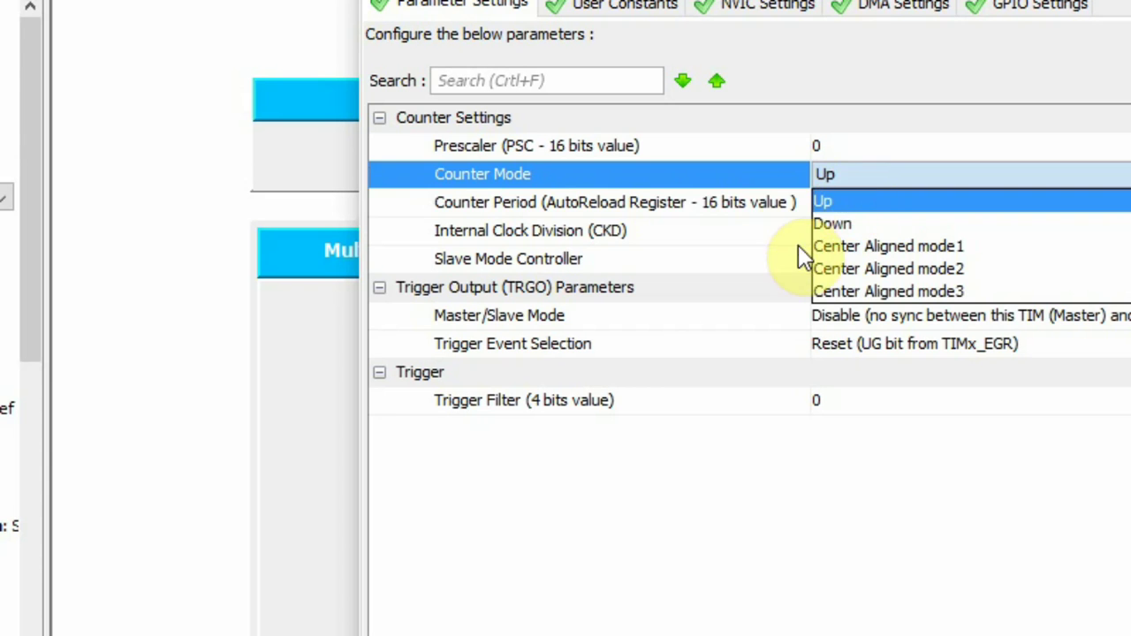
{"action": "left_click", "coordinate": [733, 221]}
{"action": "left_click", "coordinate": [674, 202]}
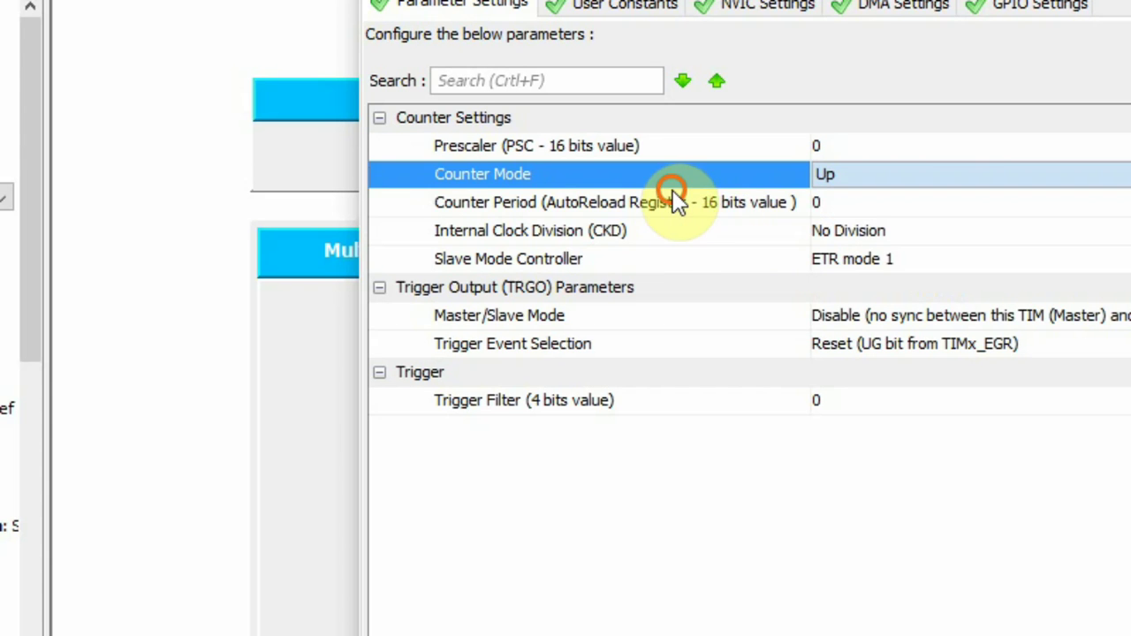
{"action": "left_click", "coordinate": [663, 237]}
{"action": "left_click", "coordinate": [659, 258]}
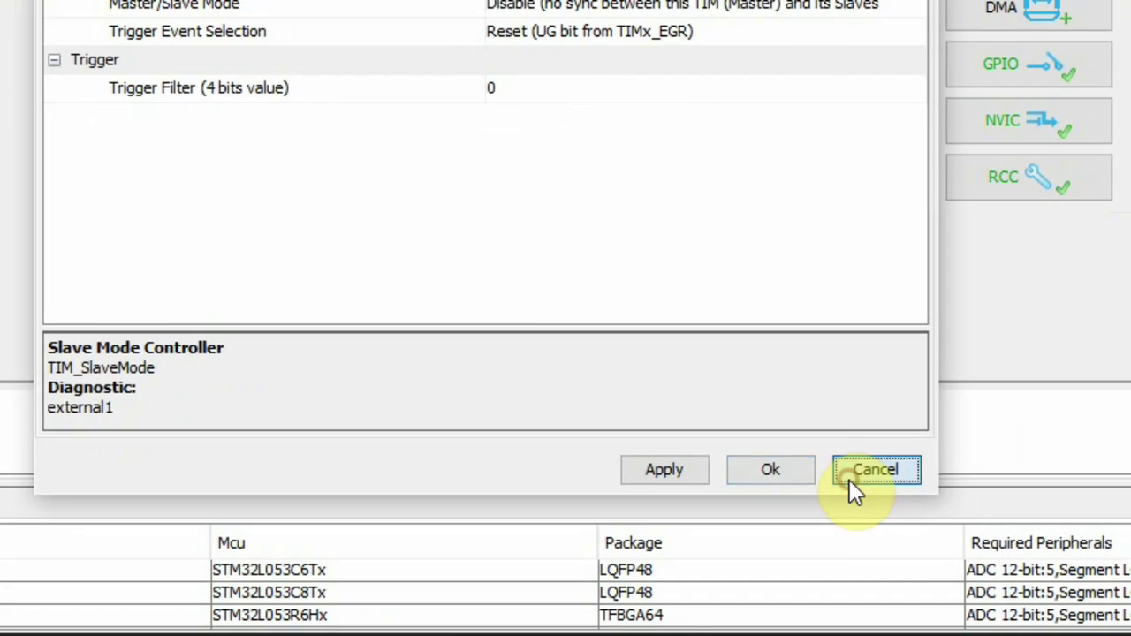
{"action": "left_click", "coordinate": [848, 480]}
- View the TIM6 parameter settings and close its configuration
{"action": "double_click", "coordinate": [314, 132]}
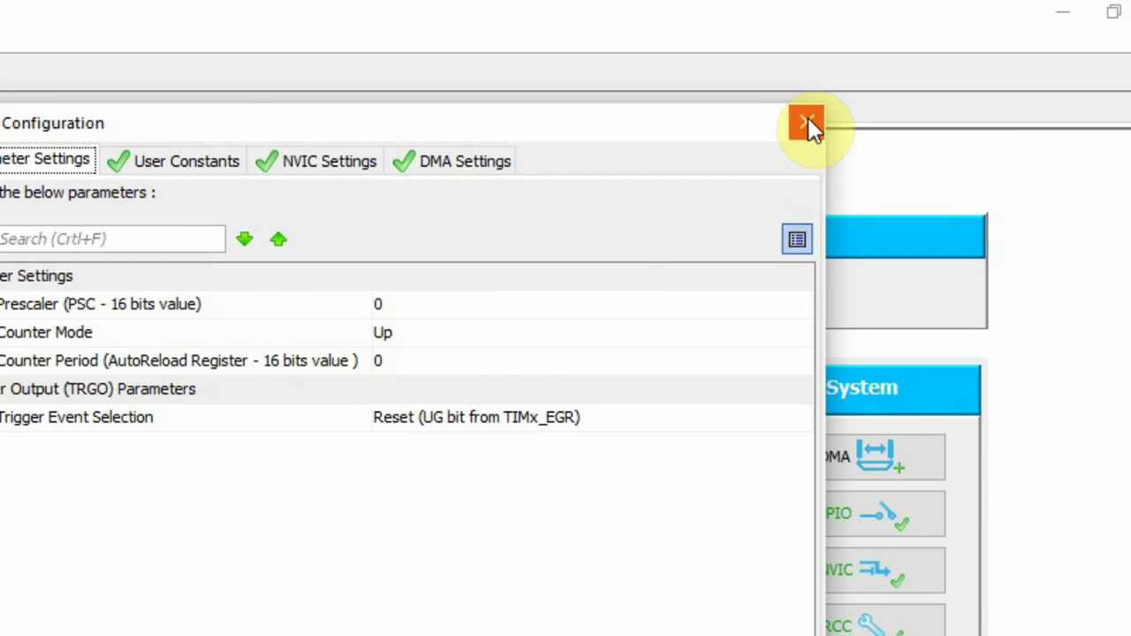
{"action": "left_click", "coordinate": [807, 117]}
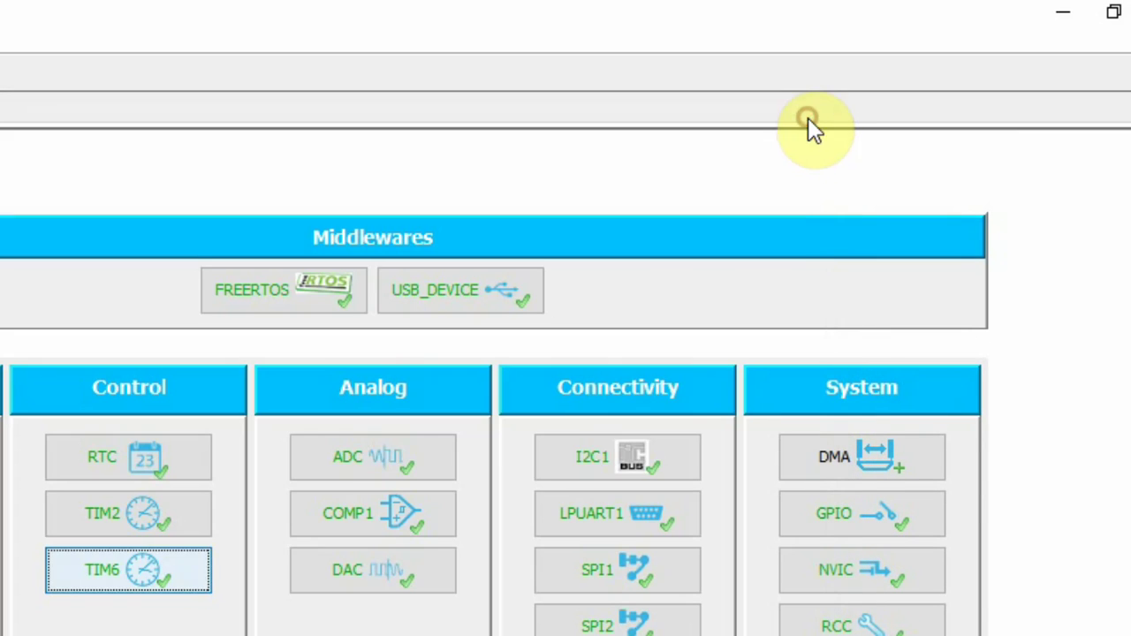
- Open the ADC configuration and check the available clock prescaler and resolution options
{"action": "left_click", "coordinate": [375, 466]}
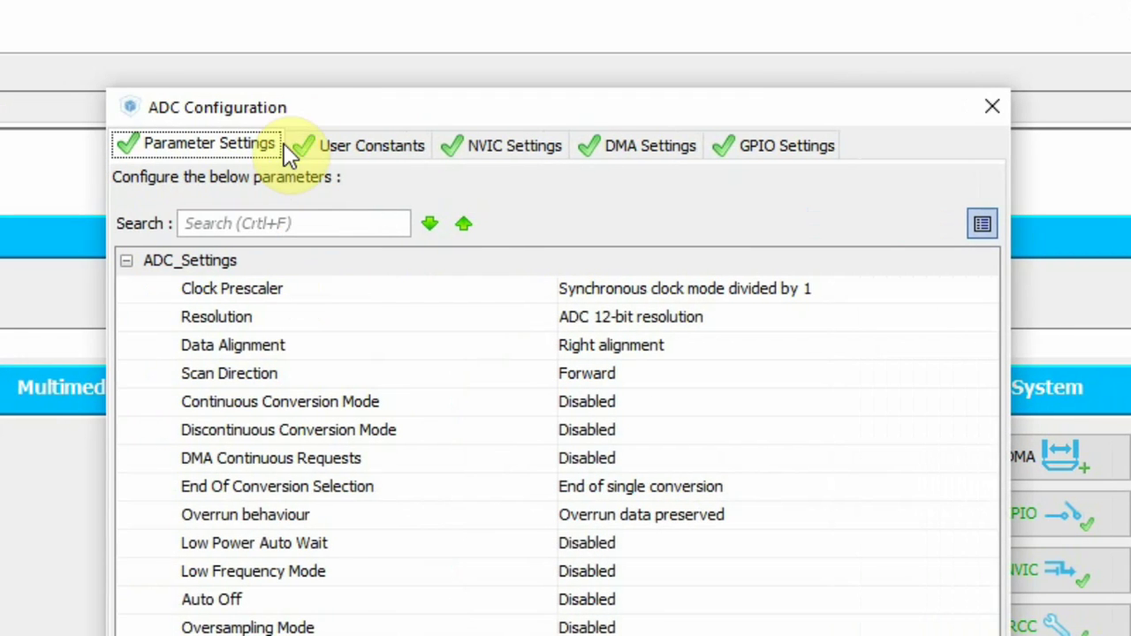
{"action": "left_click_drag", "start_coordinate": [289, 104], "coordinate": [241, 57]}
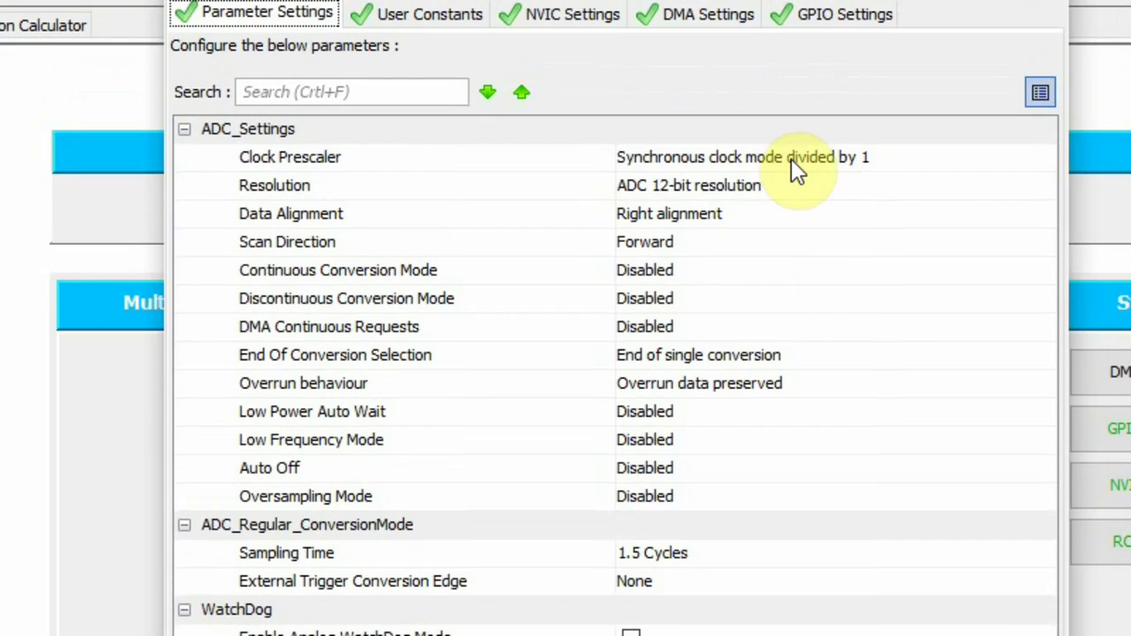
{"action": "left_click", "coordinate": [791, 58]}
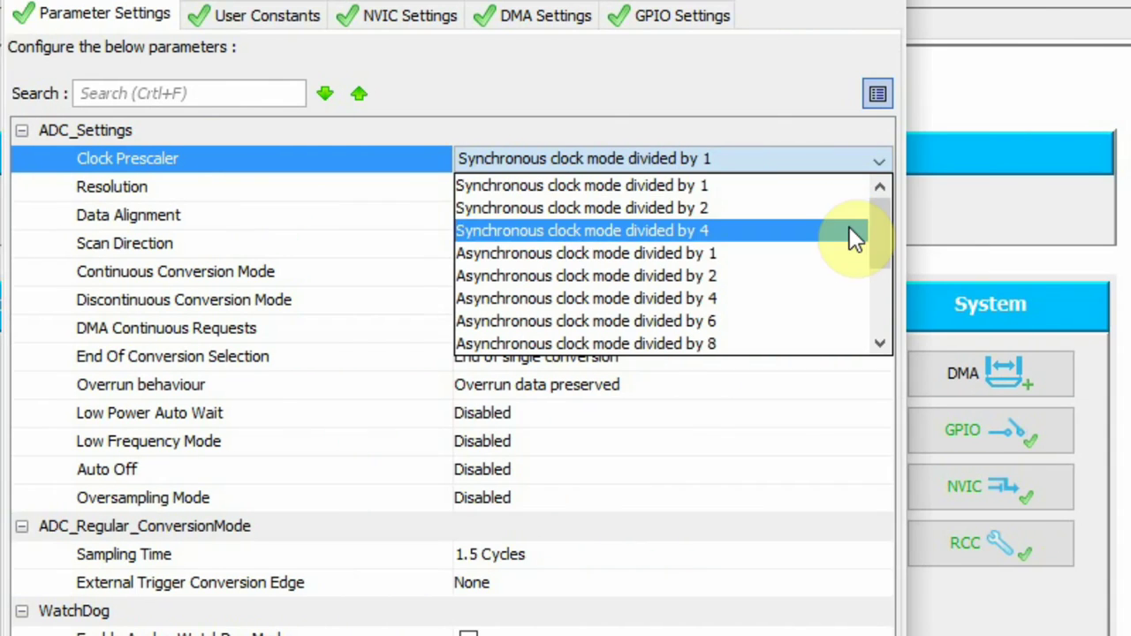
{"action": "left_click_drag", "start_coordinate": [1041, 251], "coordinate": [1044, 355]}
{"action": "left_click_drag", "start_coordinate": [849, 368], "coordinate": [828, 230]}
{"action": "left_click", "coordinate": [621, 158]}
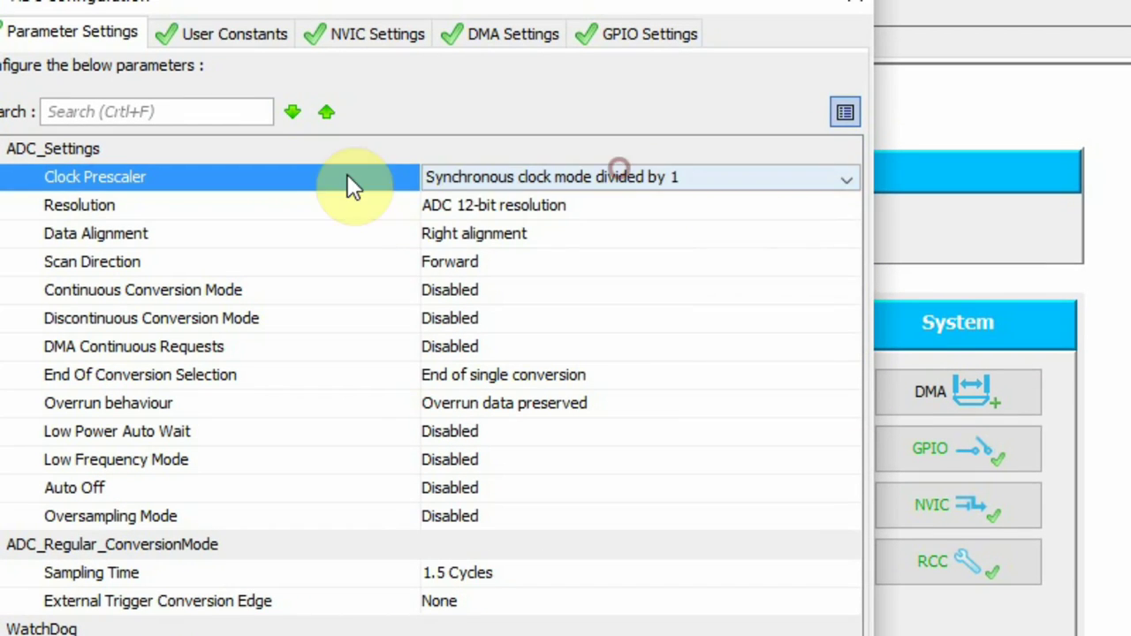
{"action": "left_click", "coordinate": [444, 207]}
{"action": "left_click", "coordinate": [562, 212]}
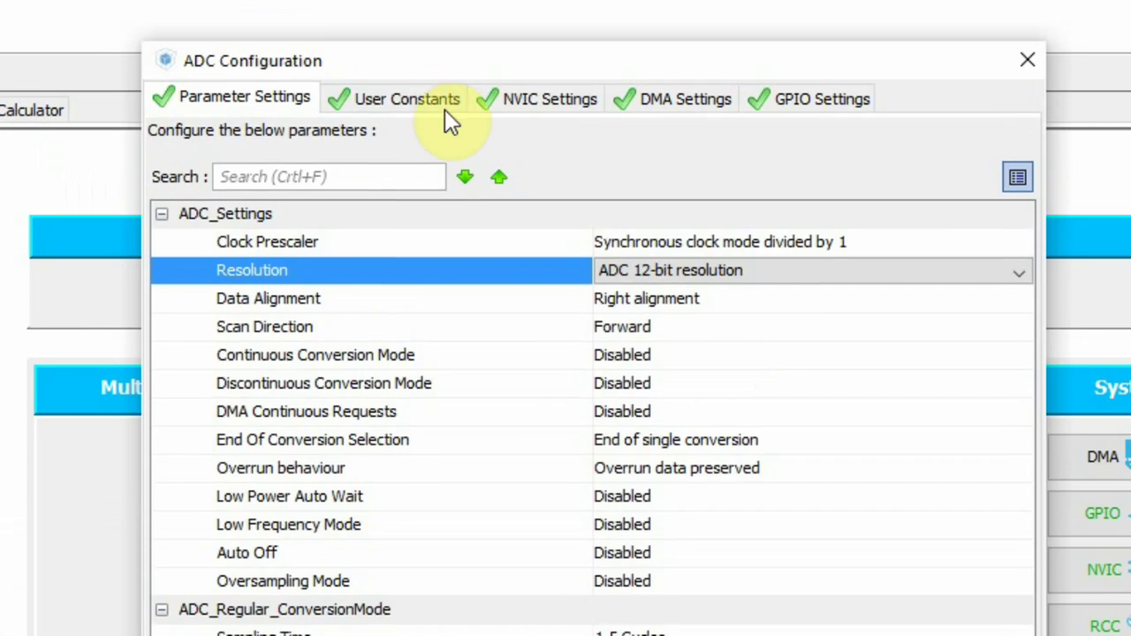
- Review the ADC user constants, NVIC, DMA and GPIO settings, and close the ADC configuration
{"action": "left_click", "coordinate": [425, 101]}
{"action": "left_click", "coordinate": [531, 101]}
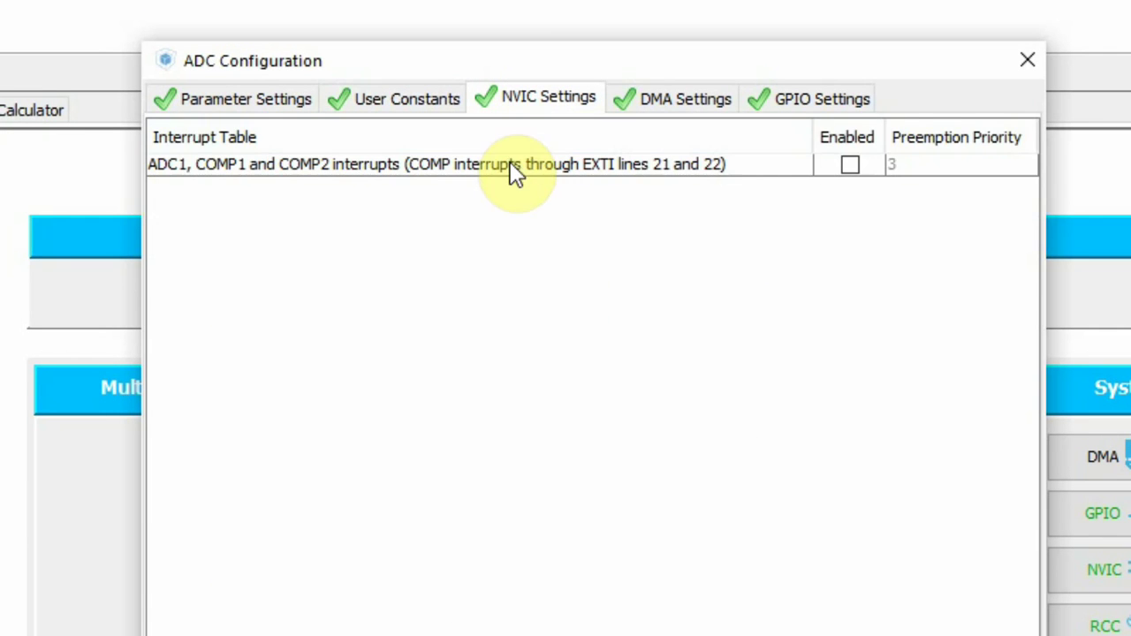
{"action": "left_click", "coordinate": [713, 105]}
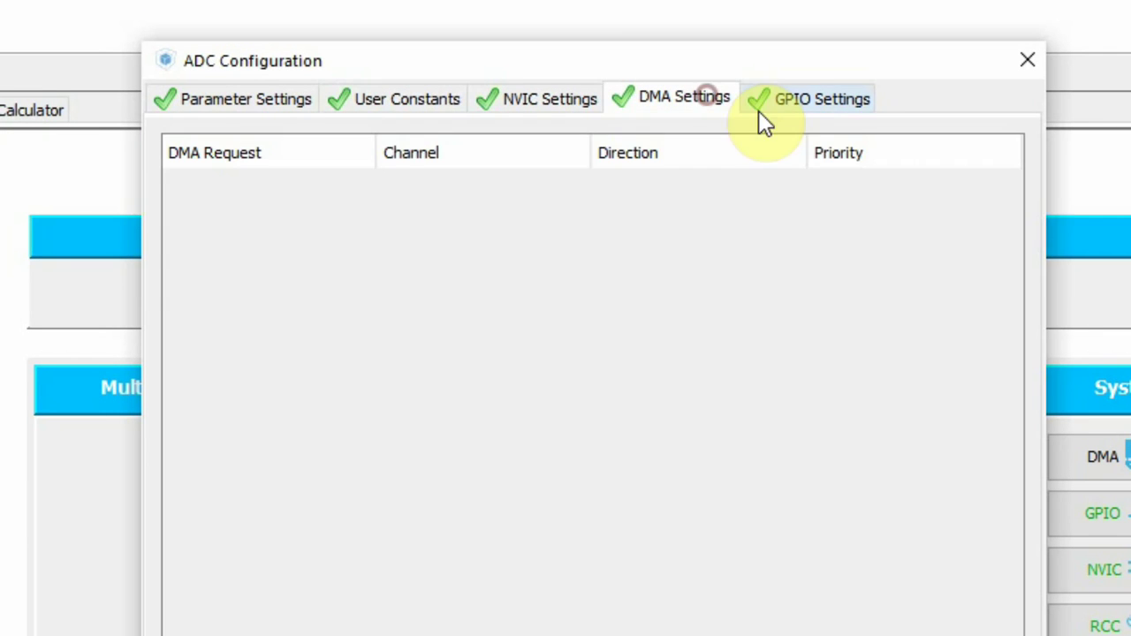
{"action": "left_click", "coordinate": [824, 100]}
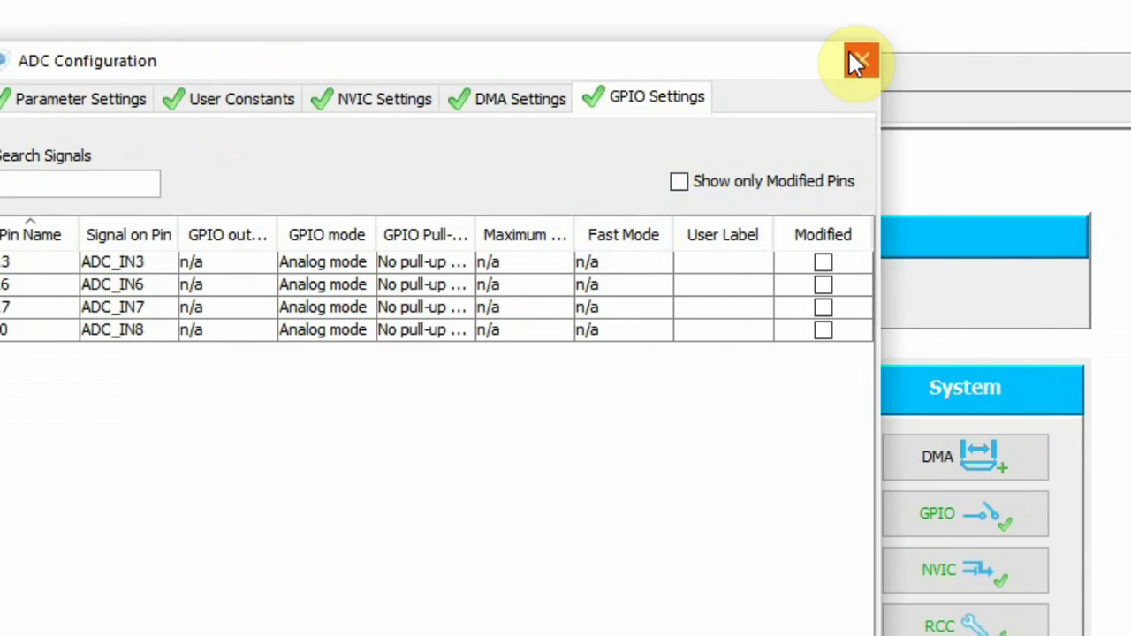
{"action": "left_click", "coordinate": [850, 55]}
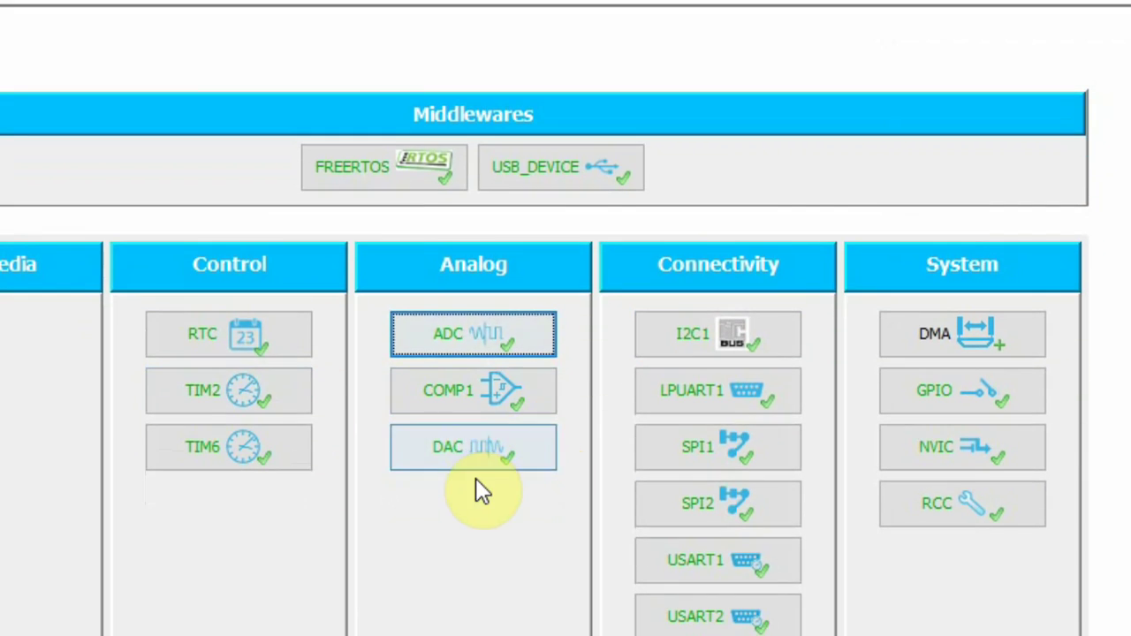
- View the COMP1 and DAC configurations, closing each one after viewing it
{"action": "left_click", "coordinate": [462, 389]}
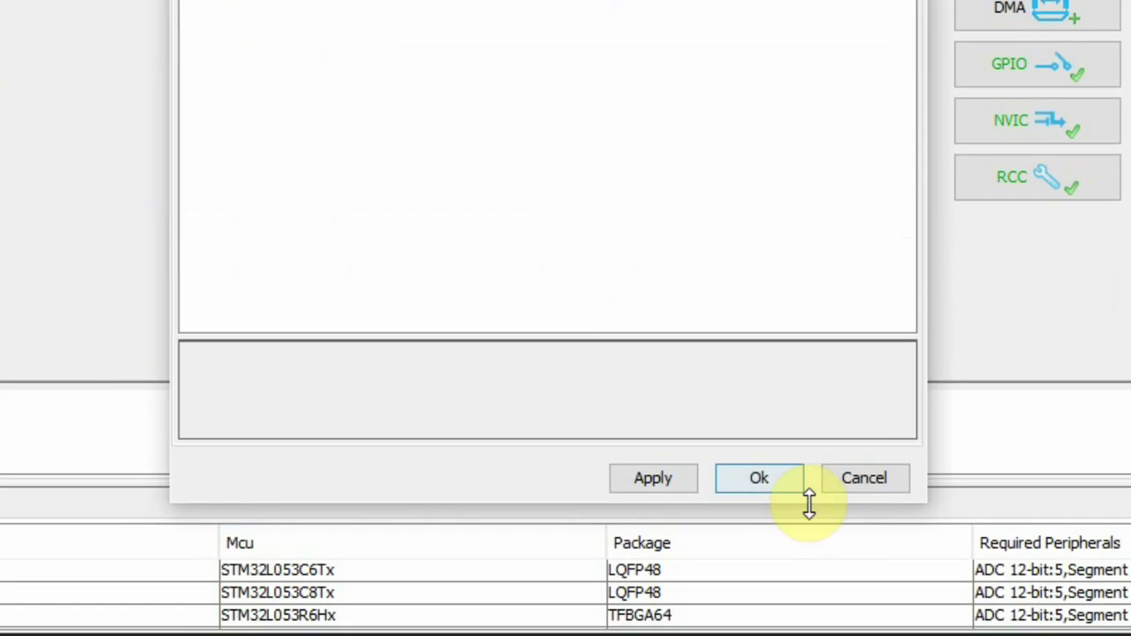
{"action": "left_click", "coordinate": [803, 483]}
{"action": "left_click", "coordinate": [530, 125]}
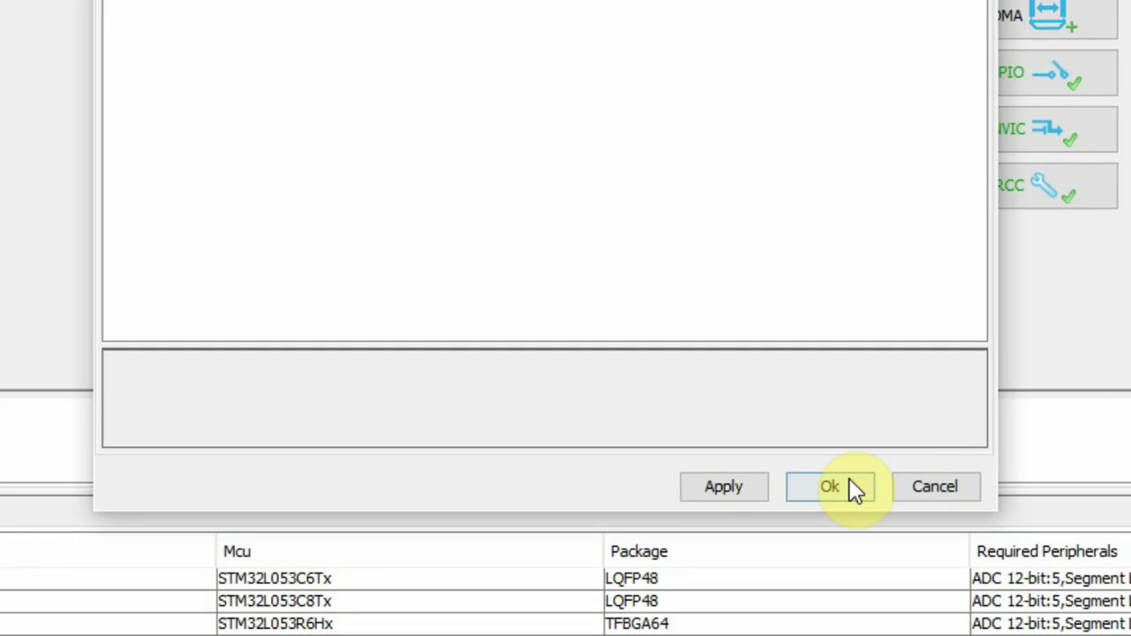
{"action": "left_click", "coordinate": [848, 484]}
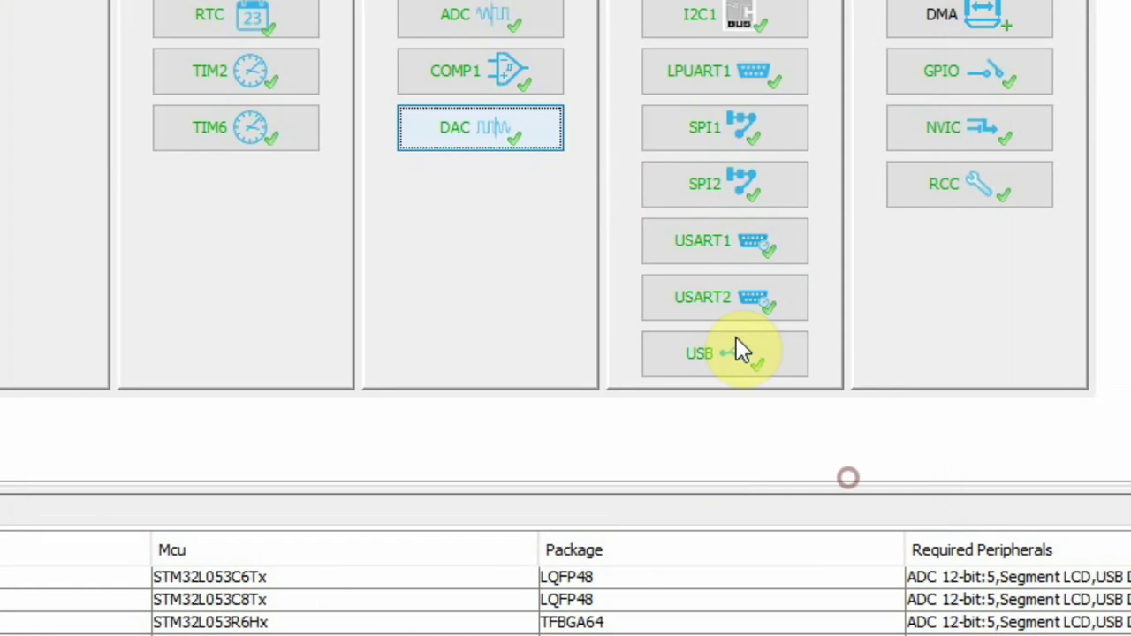
- Set the I2C1 speed mode to Fast Mode Plus and open the I2C speed frequency value for editing
{"action": "left_click", "coordinate": [725, 160]}
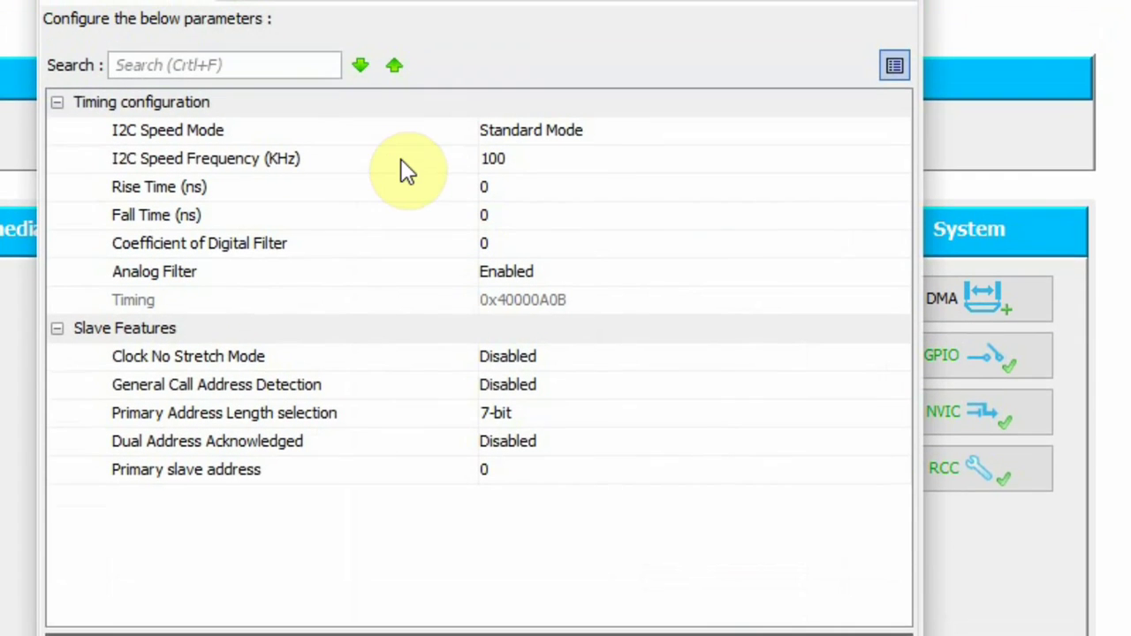
{"action": "left_click", "coordinate": [598, 164]}
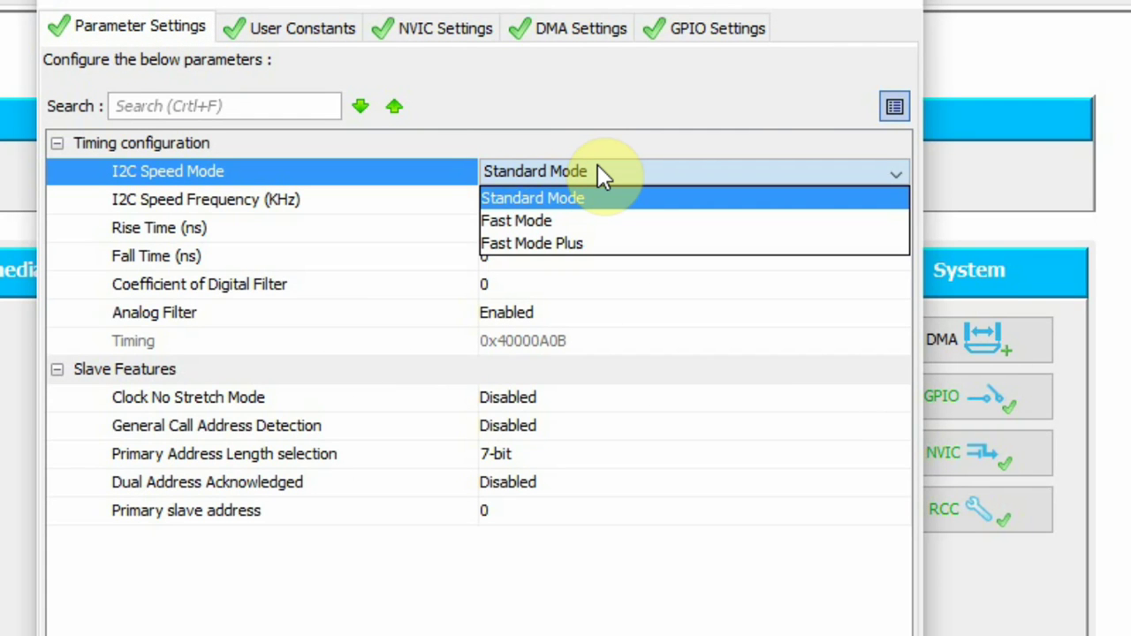
{"action": "left_click", "coordinate": [569, 243]}
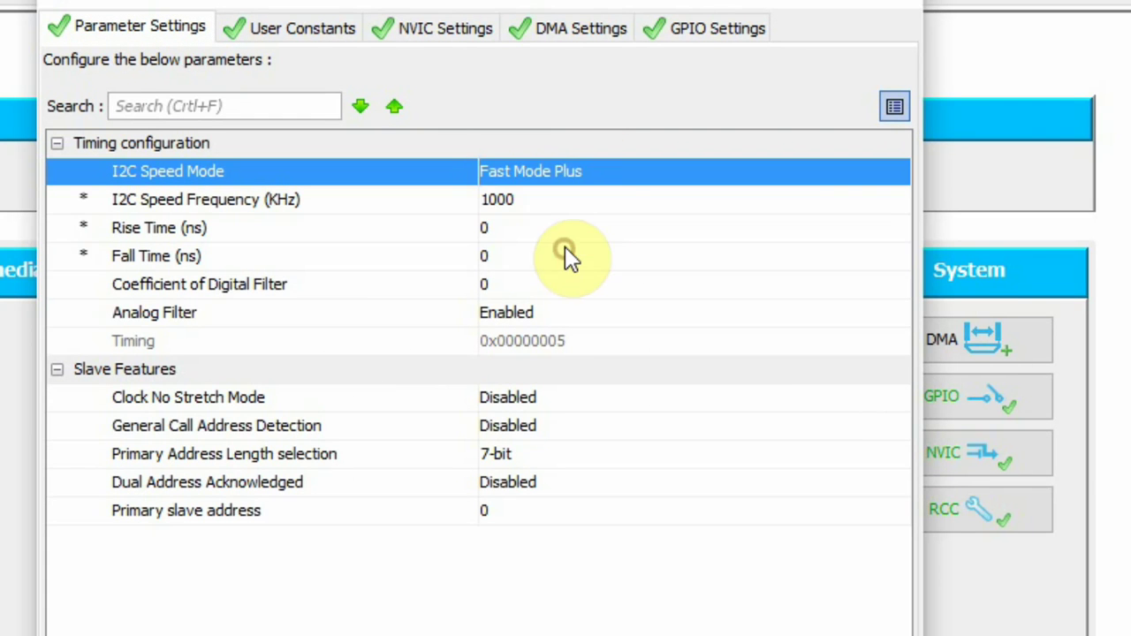
{"action": "left_click", "coordinate": [540, 194]}
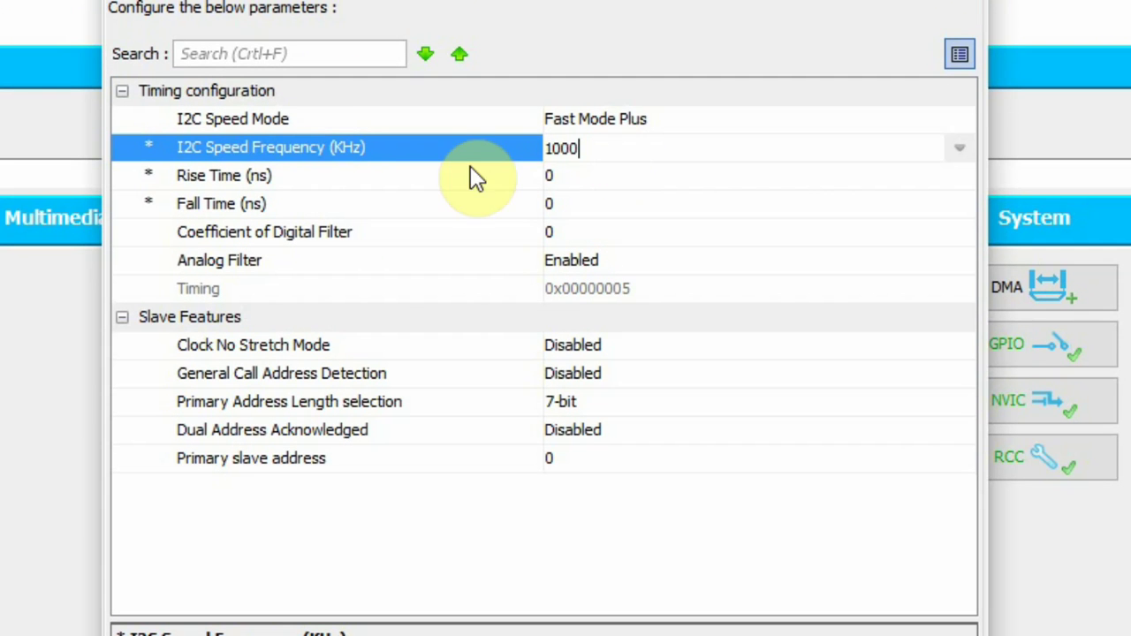
- Check the rise time, fall time and digital filter coefficient fields in the I2C1 timing configuration
{"action": "left_click", "coordinate": [645, 180]}
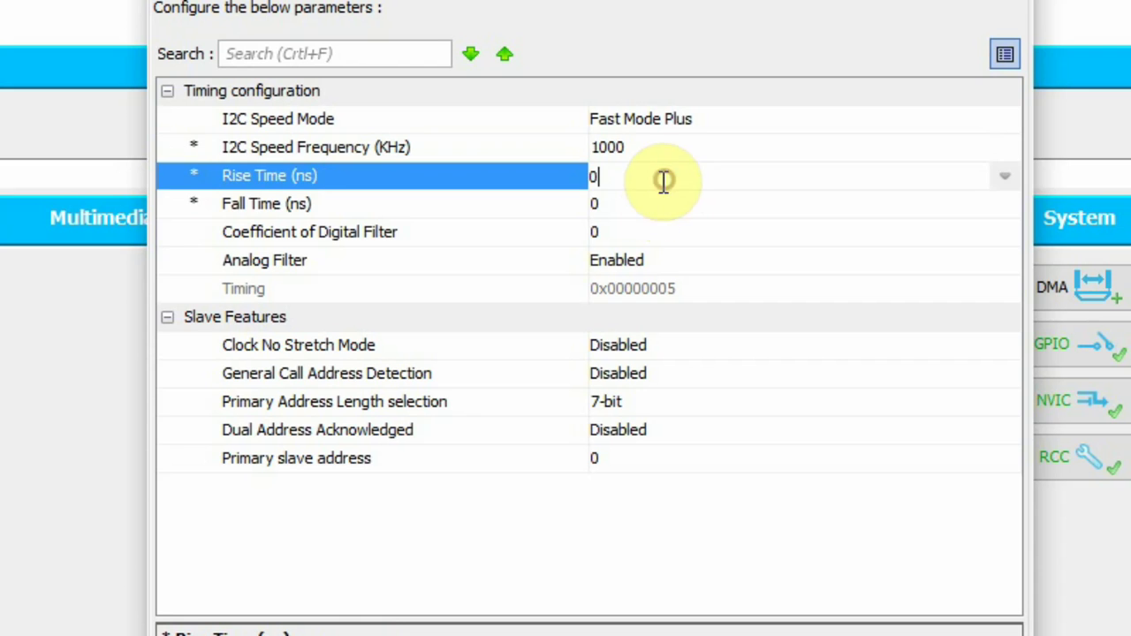
{"action": "left_click", "coordinate": [633, 201]}
{"action": "left_click", "coordinate": [638, 232]}
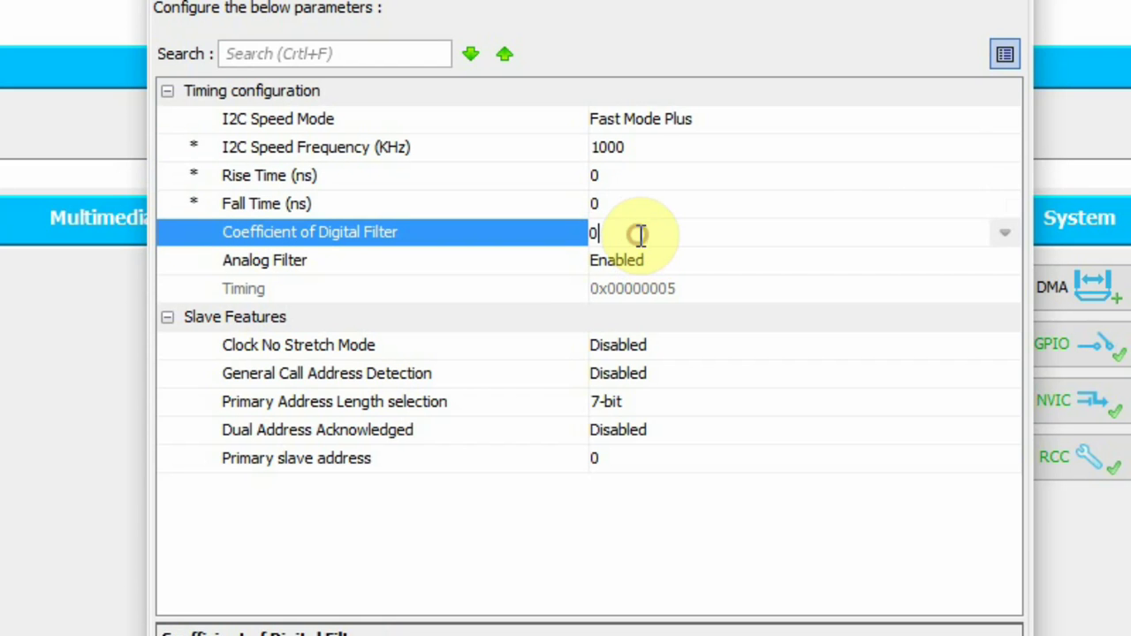
- Try the Fast Mode speed setting for I2C1 and close the configuration without saving
{"action": "left_click", "coordinate": [665, 120]}
{"action": "left_click", "coordinate": [665, 168]}
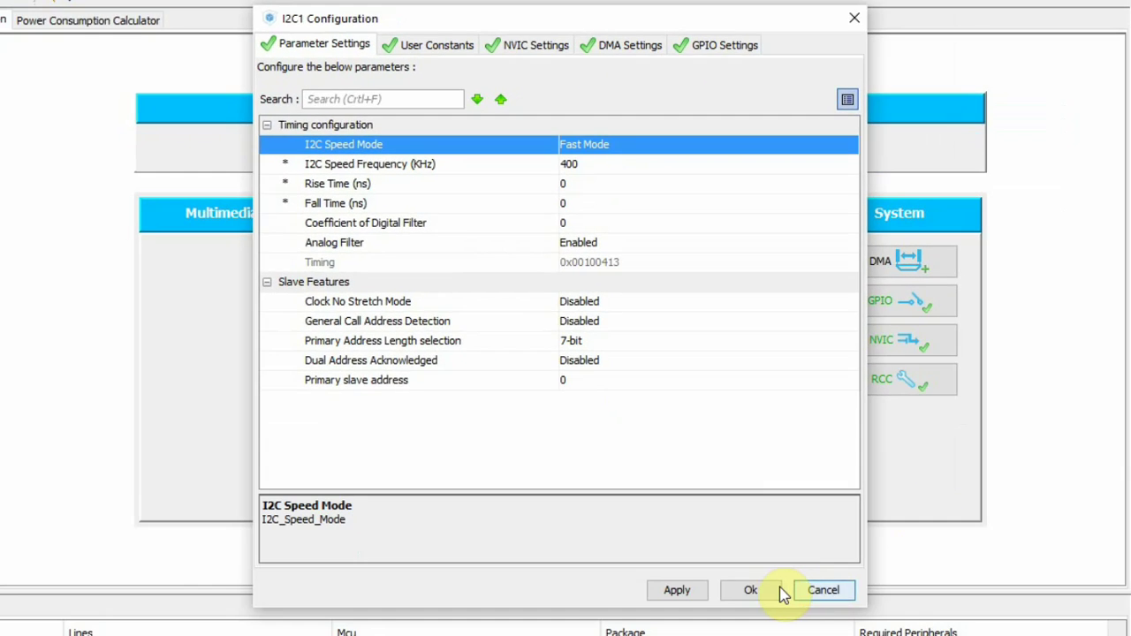
{"action": "left_click", "coordinate": [805, 590]}
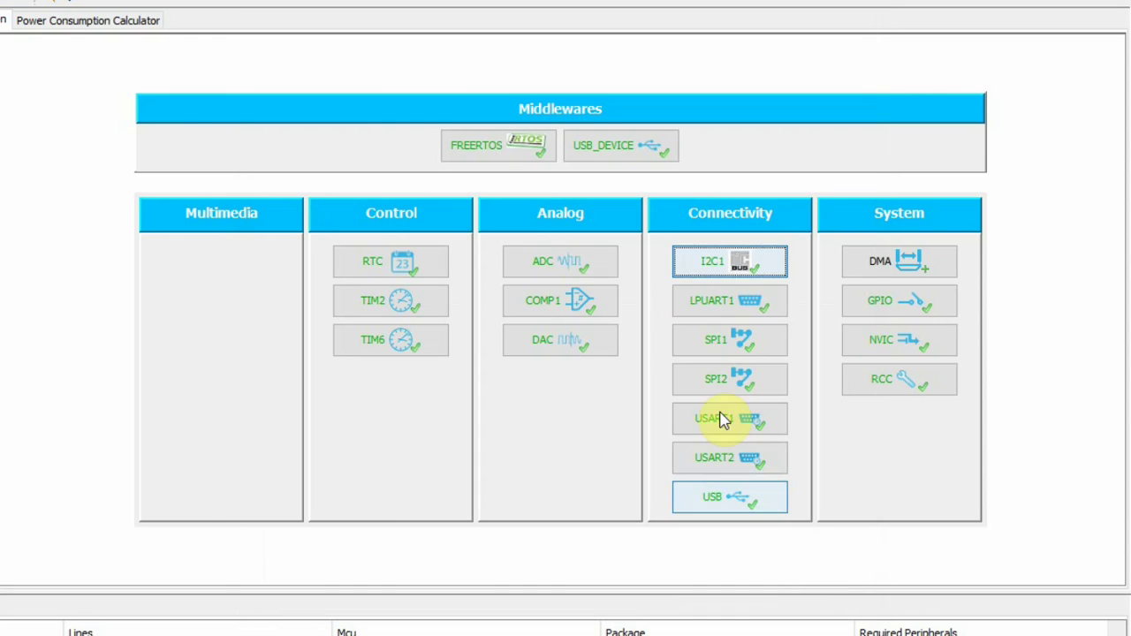
- Open the LPUART1 configuration, check the allowed baud rate range and close it without saving
{"action": "left_click", "coordinate": [747, 311]}
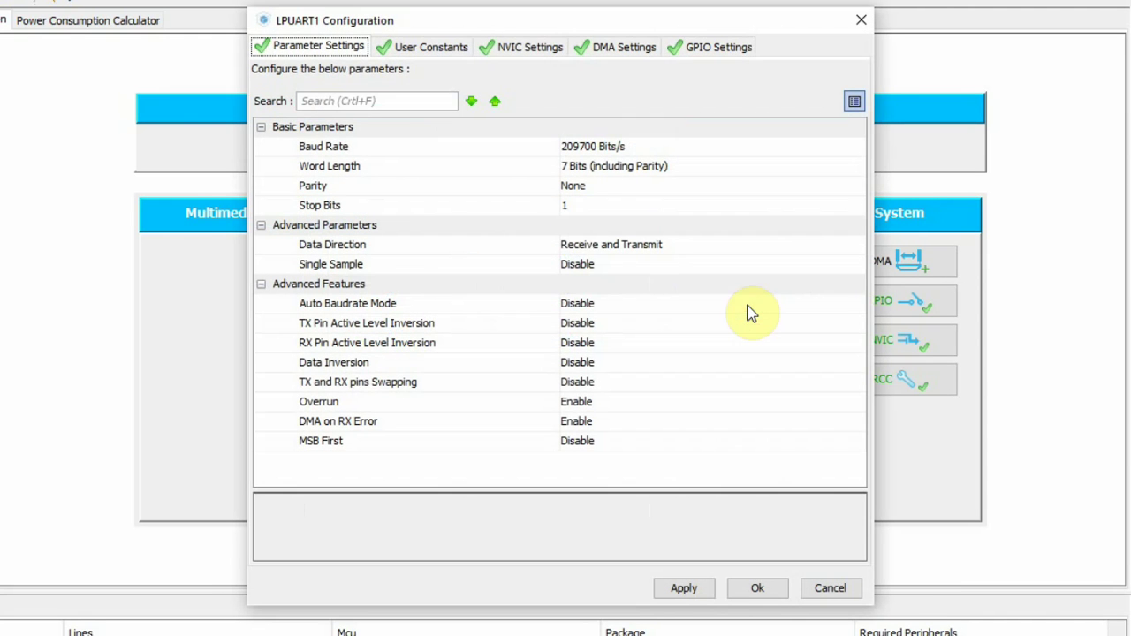
{"action": "left_click", "coordinate": [393, 151]}
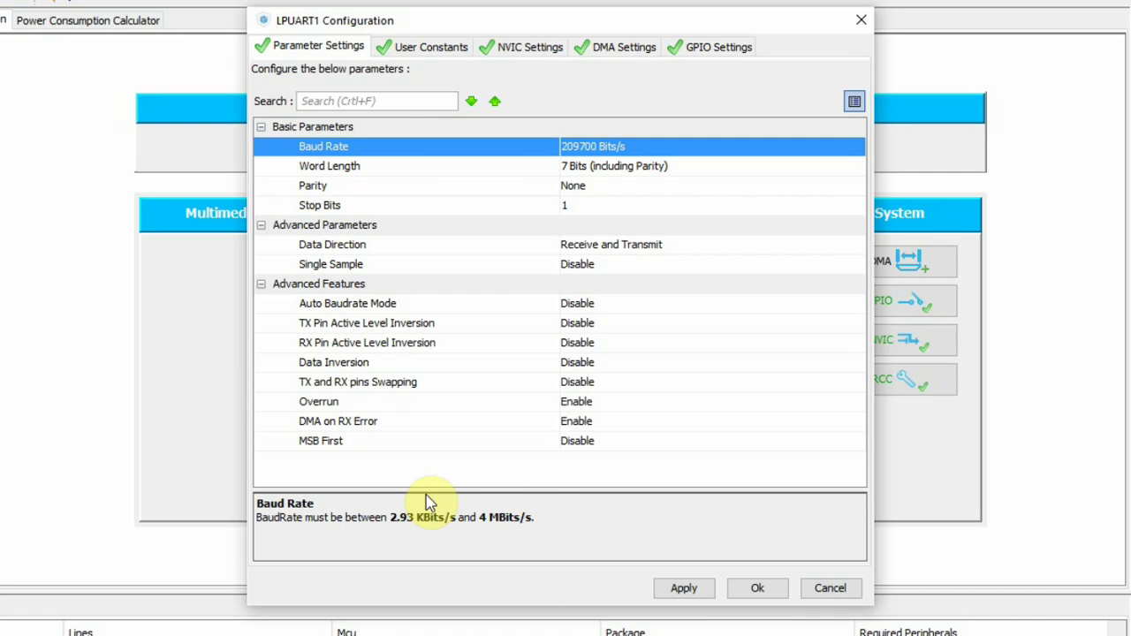
{"action": "mouse_move", "coordinate": [419, 491]}
{"action": "left_mouse_down"}
{"action": "mouse_move", "coordinate": [419, 464]}
{"action": "mouse_move", "coordinate": [418, 478]}
{"action": "left_mouse_up"}
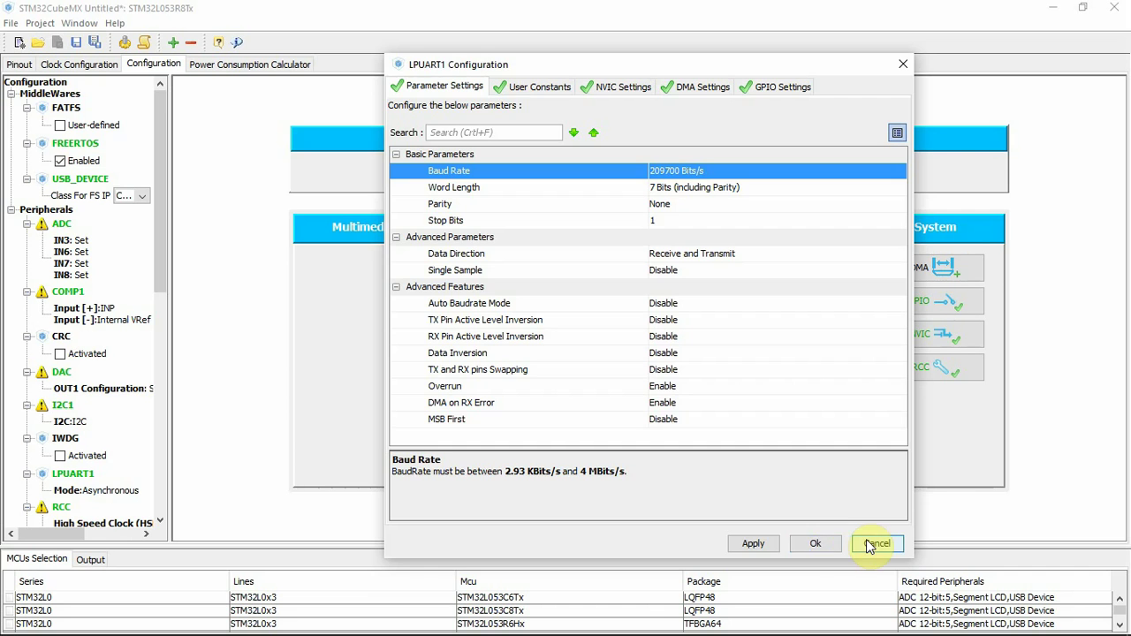
{"action": "left_click", "coordinate": [875, 544]}
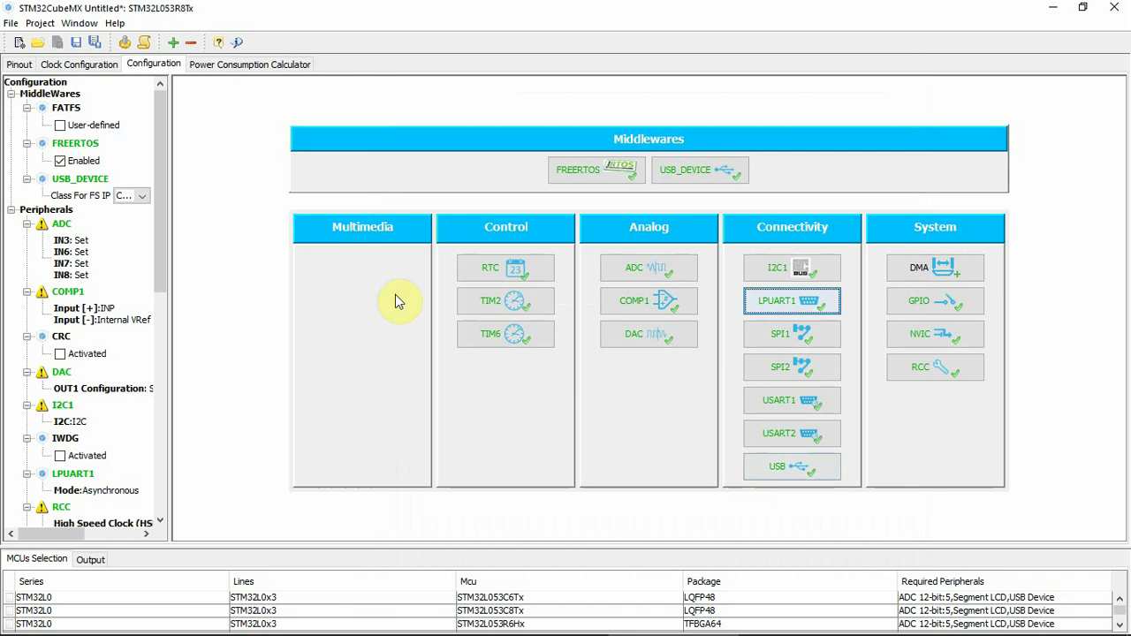
- In the clock configuration, select HSE as the system clock source and set the AHB prescaler to /4
{"action": "left_click", "coordinate": [81, 64]}
{"action": "scroll", "coordinate": [652, 185], "scroll_direction": "up", "scroll_amount": 2}
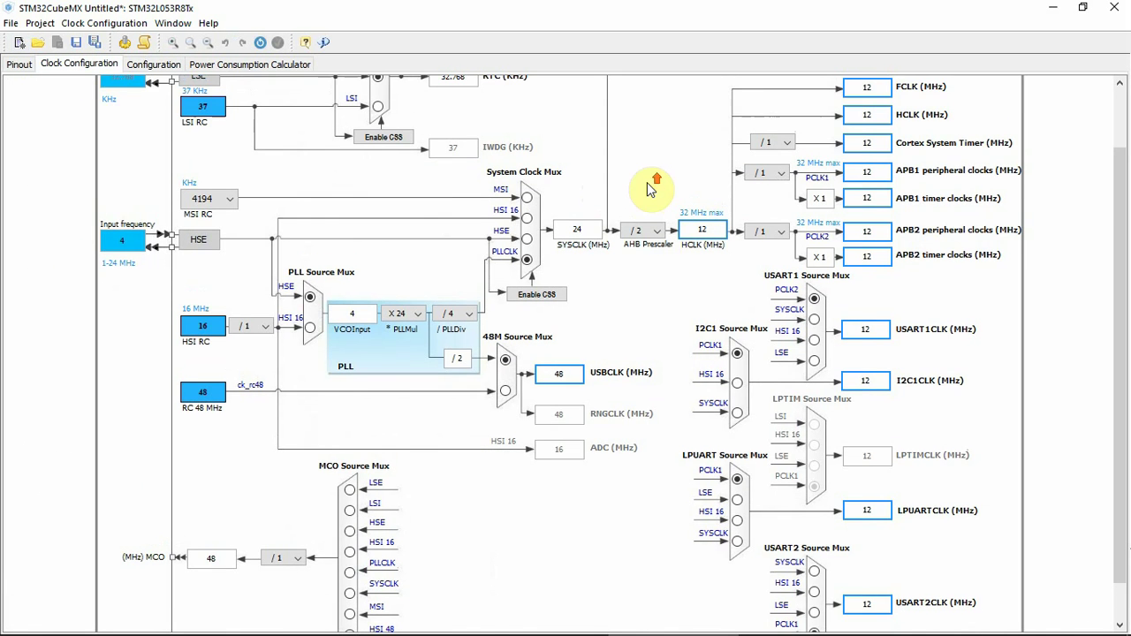
{"action": "scroll", "coordinate": [651, 186], "scroll_direction": "up", "scroll_amount": 2}
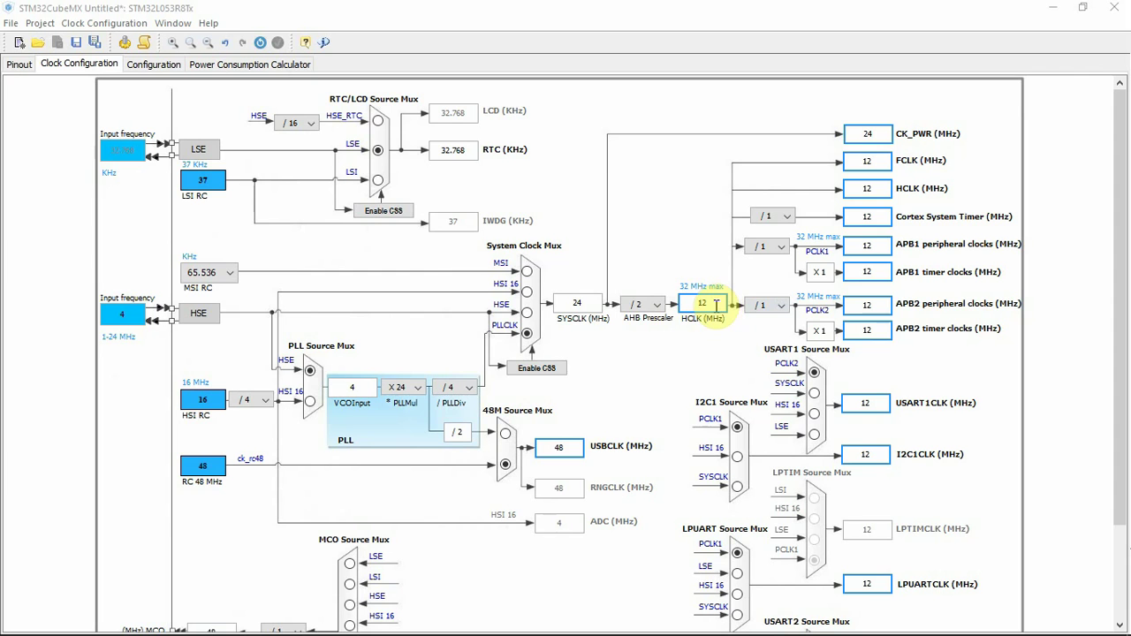
{"action": "left_click", "coordinate": [527, 313]}
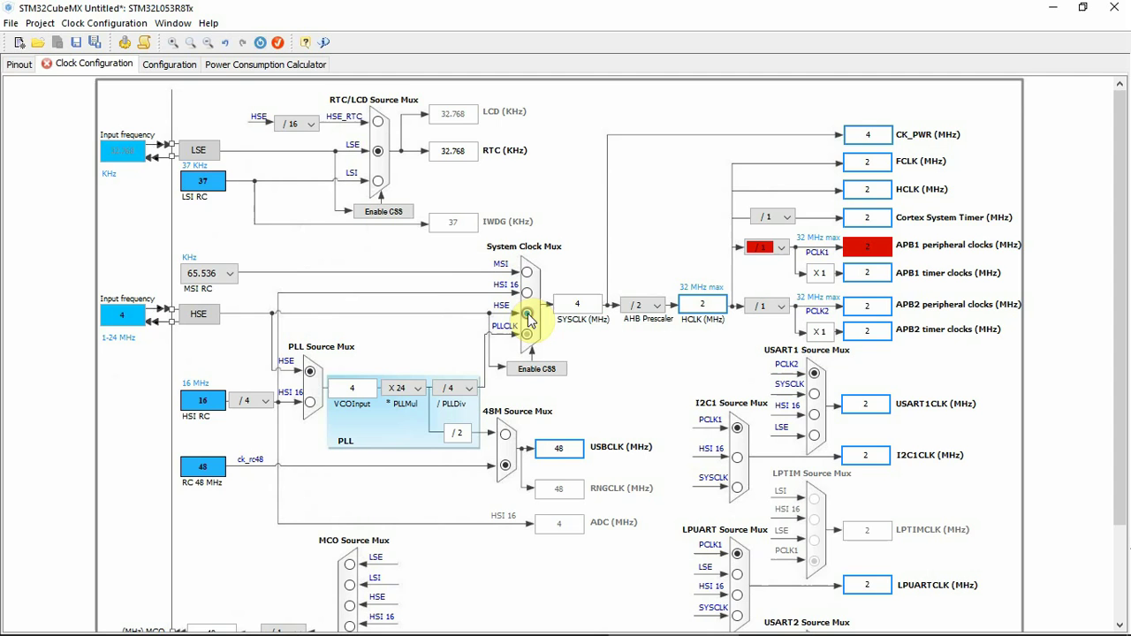
{"action": "left_click", "coordinate": [651, 305]}
{"action": "left_click", "coordinate": [642, 342]}
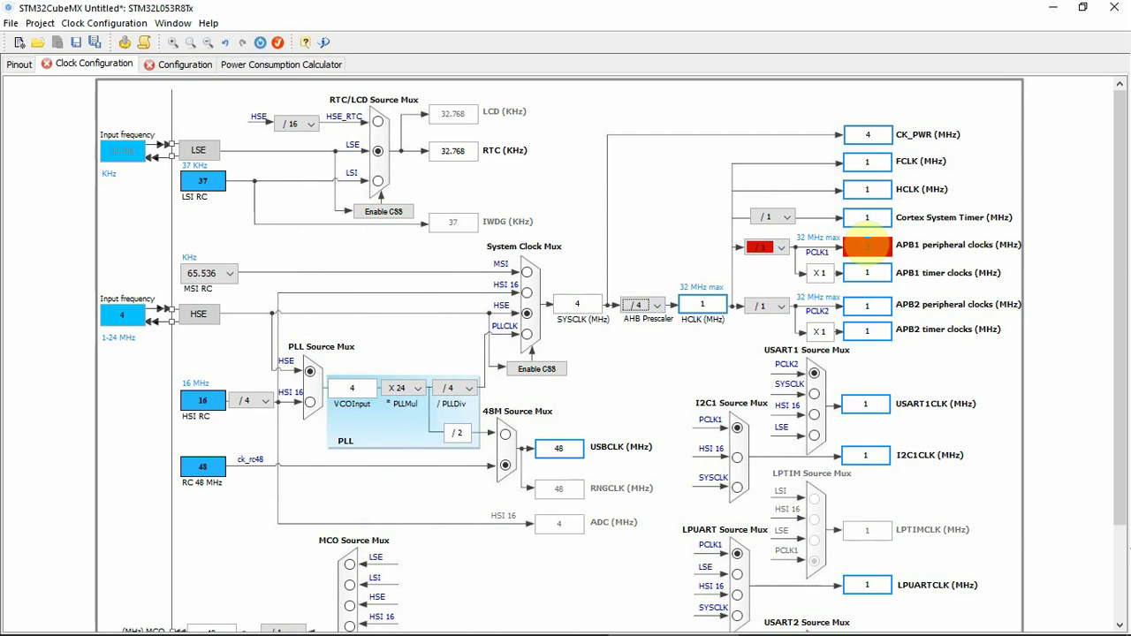
{"action": "mouse_move", "coordinate": [867, 244]}
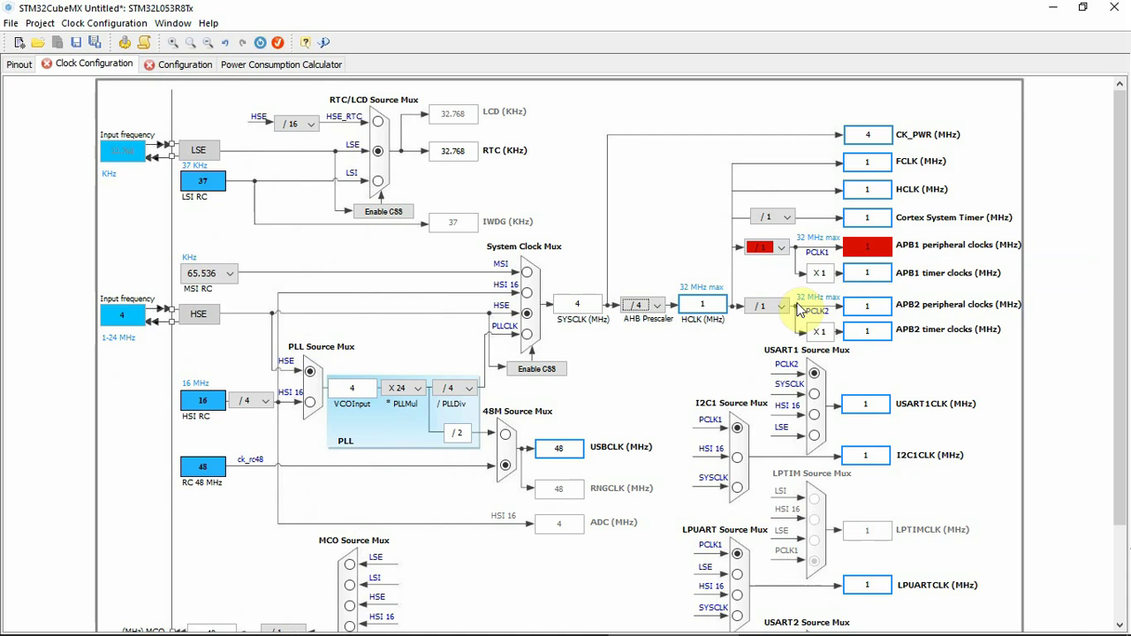
- Recheck the allowed LPUART1 baud rate range with the reduced clock and close the configuration without saving
{"action": "left_click", "coordinate": [168, 71]}
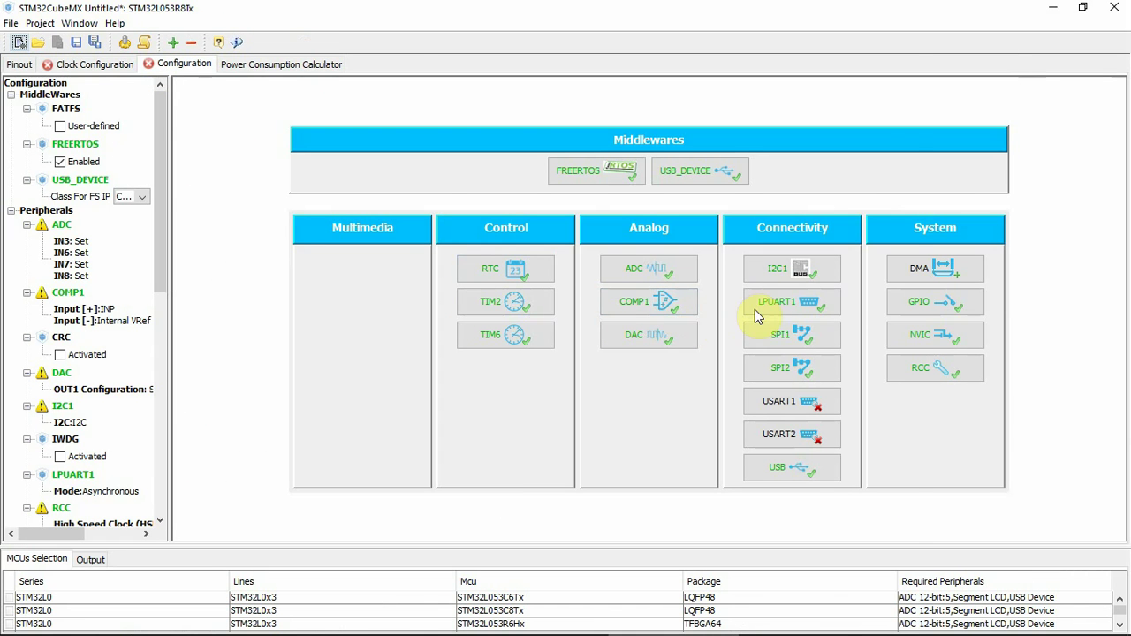
{"action": "left_click", "coordinate": [805, 305]}
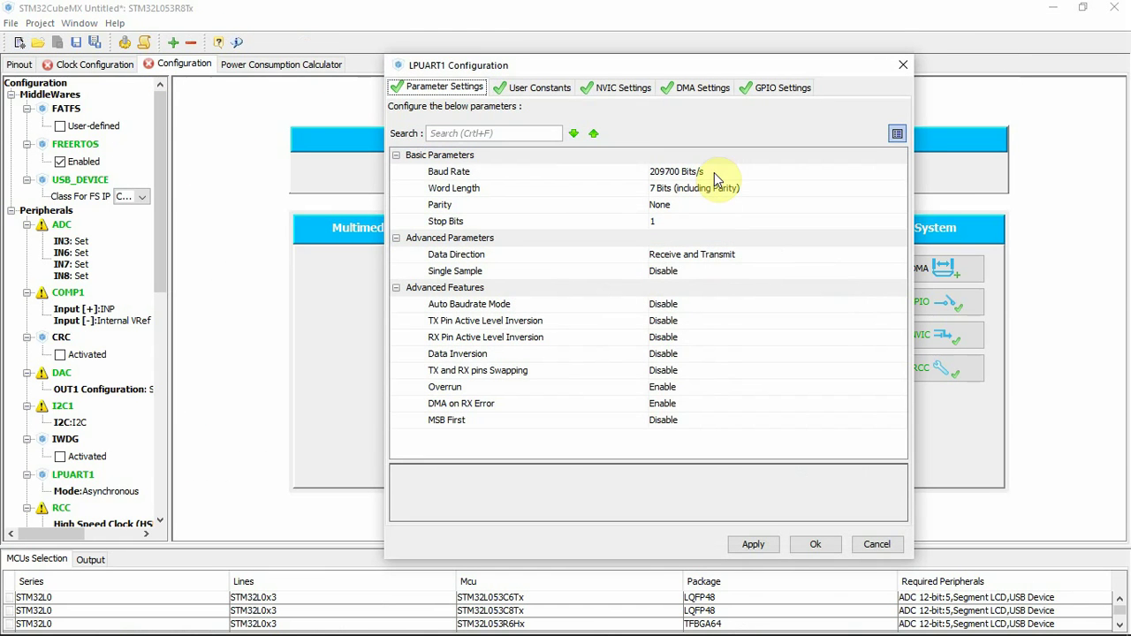
{"action": "left_click", "coordinate": [717, 171]}
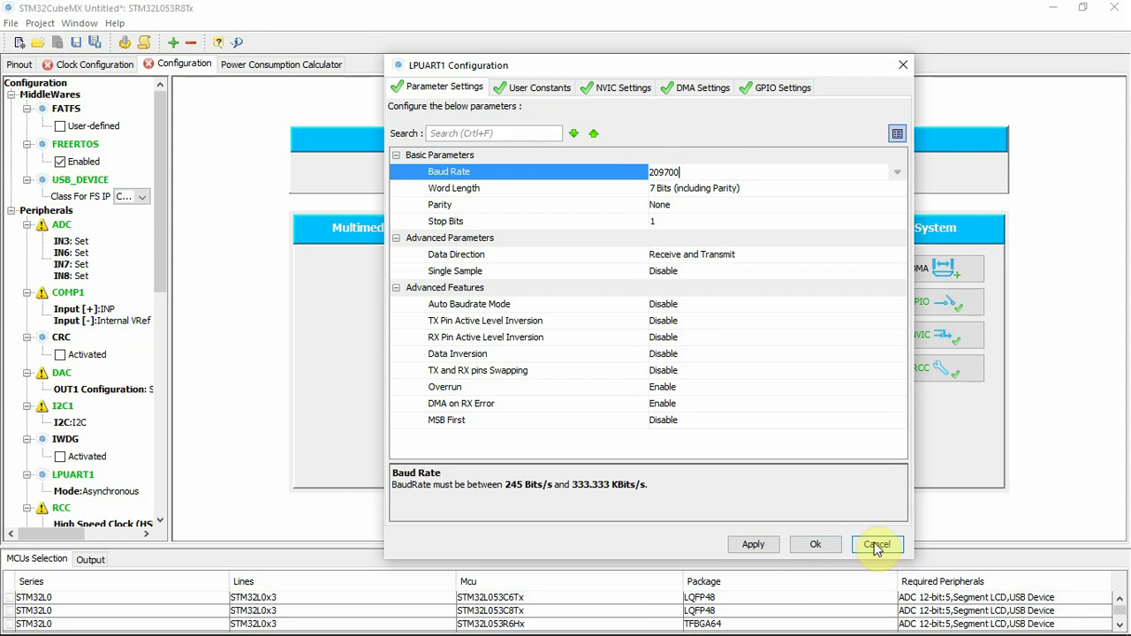
{"action": "left_click", "coordinate": [877, 546]}
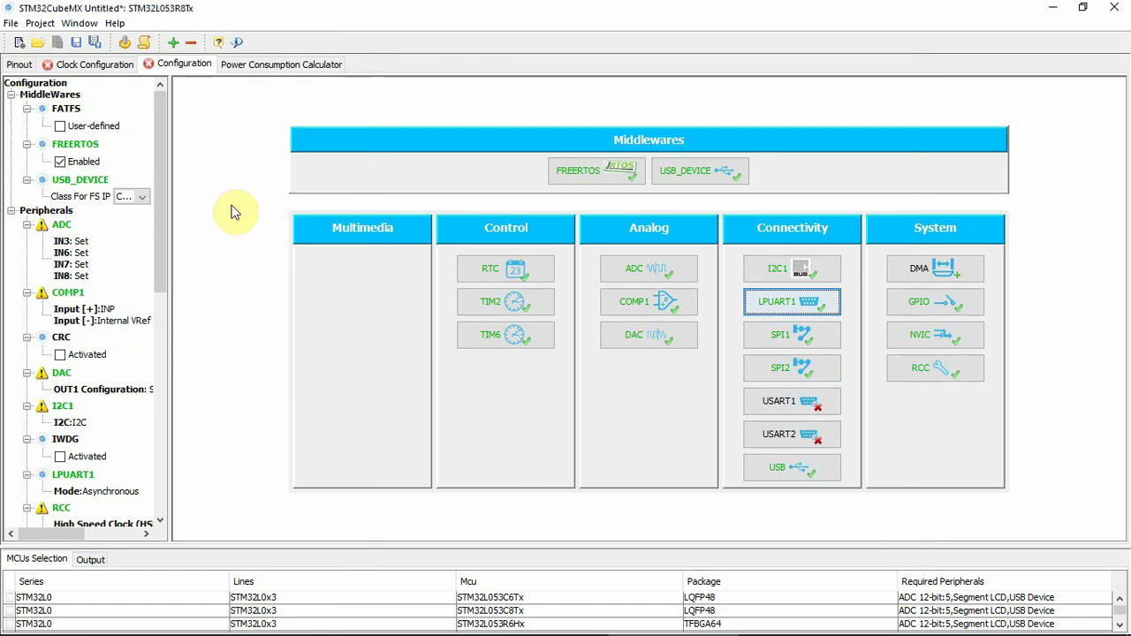
- Run the automatic clock issues solver on the clock configuration and return to the peripheral configuration
{"action": "left_click", "coordinate": [90, 66]}
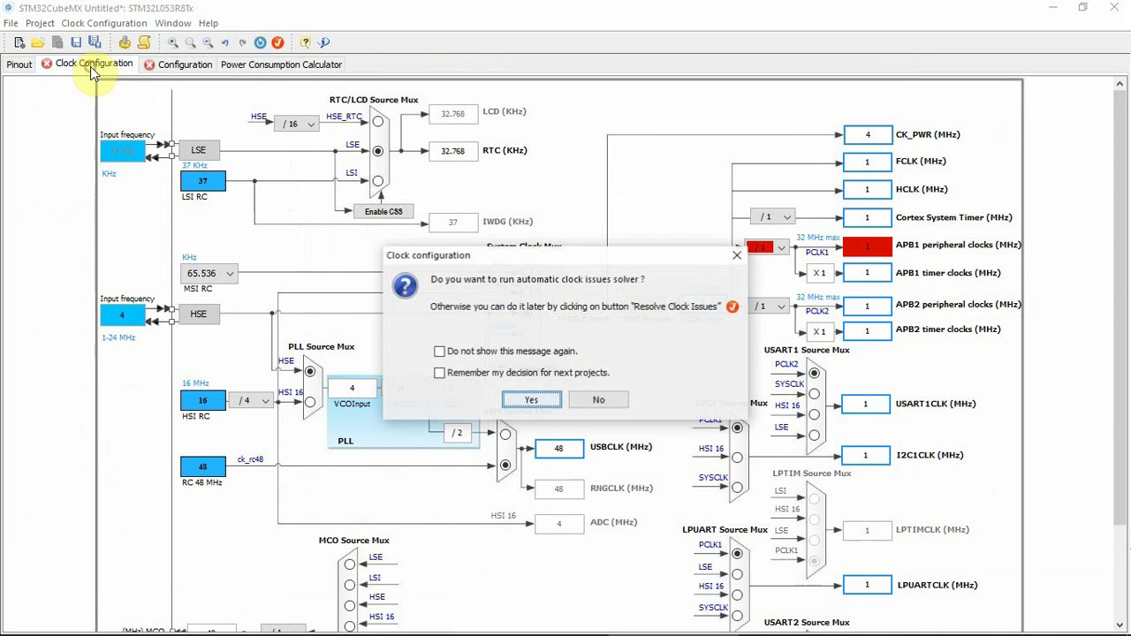
{"action": "left_click", "coordinate": [531, 400]}
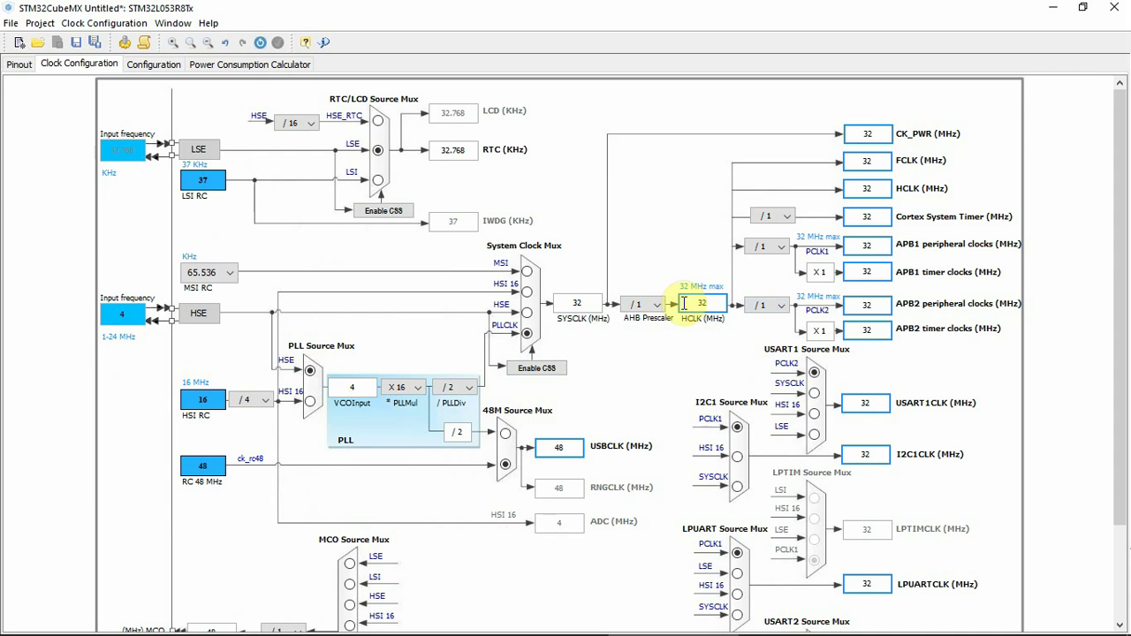
{"action": "left_click", "coordinate": [156, 68]}
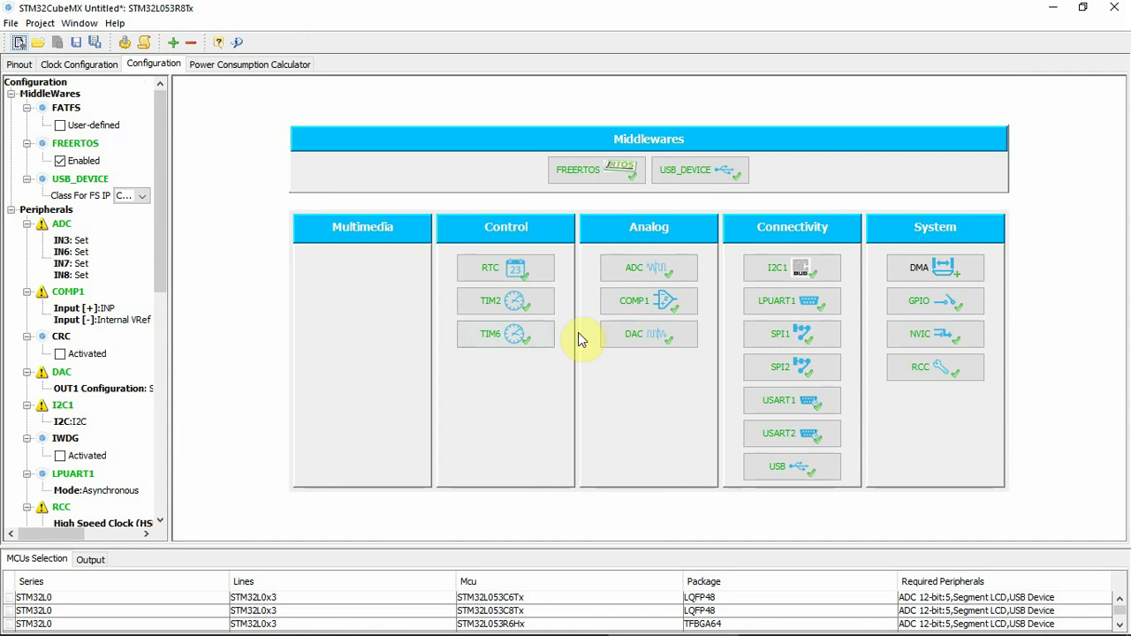
- Examine the LPUART1 baud rate limits with the resolved clock settings and accept the configuration
{"action": "left_click", "coordinate": [789, 299]}
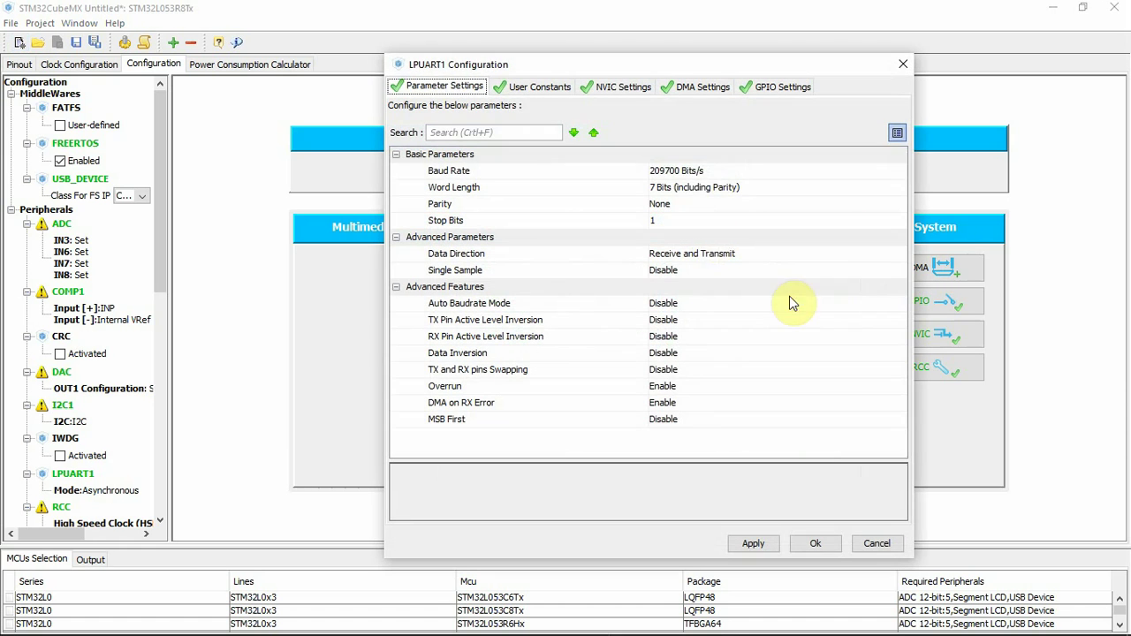
{"action": "left_click", "coordinate": [721, 167]}
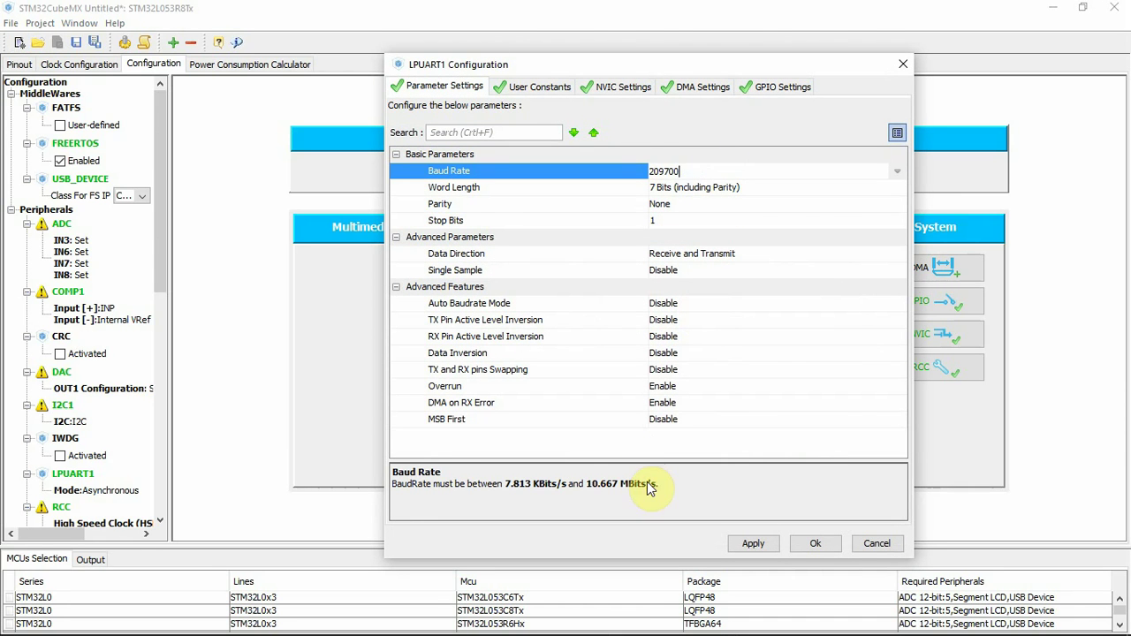
{"action": "left_click_drag", "start_coordinate": [665, 487], "coordinate": [481, 490]}
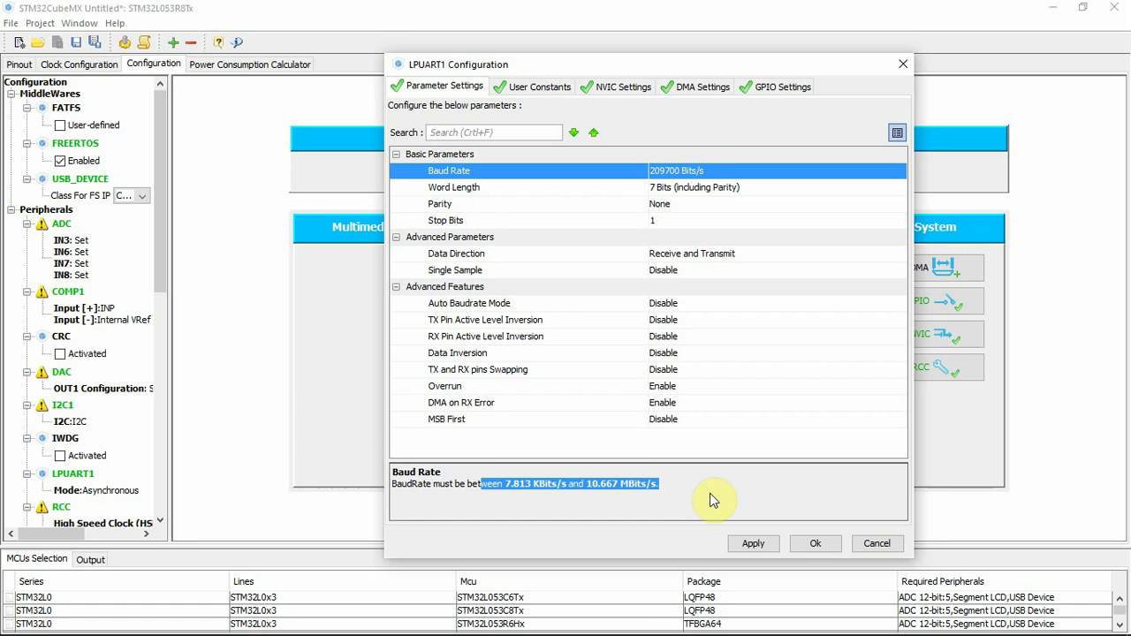
{"action": "left_click", "coordinate": [815, 543]}
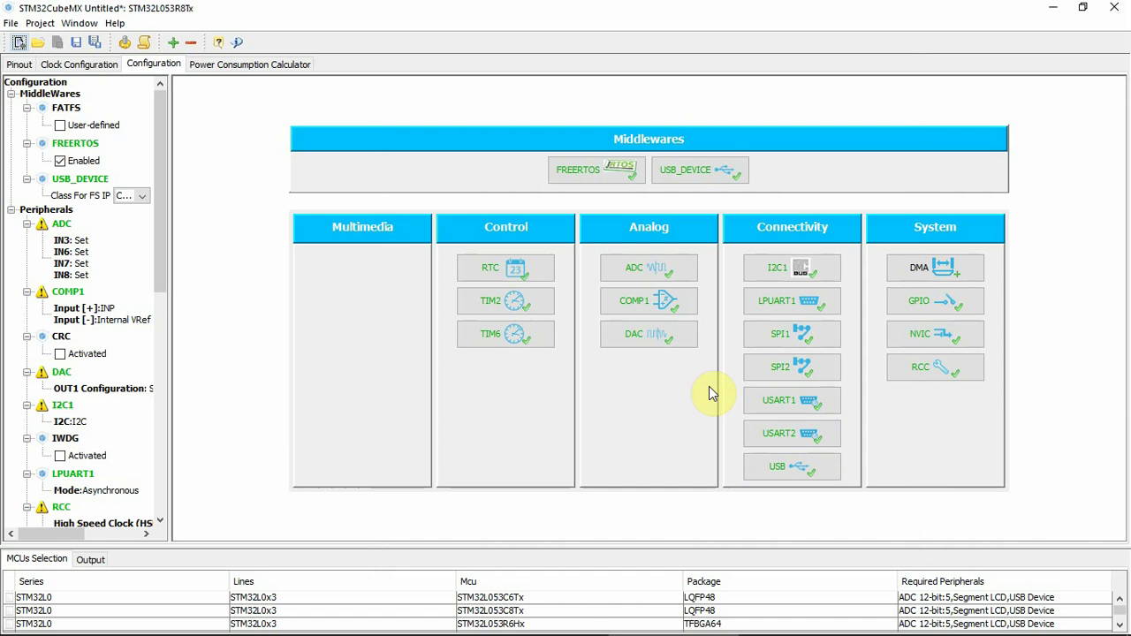
- View the SPI1 and USART1 parameter settings, closing each configuration without changes
{"action": "left_click", "coordinate": [782, 334]}
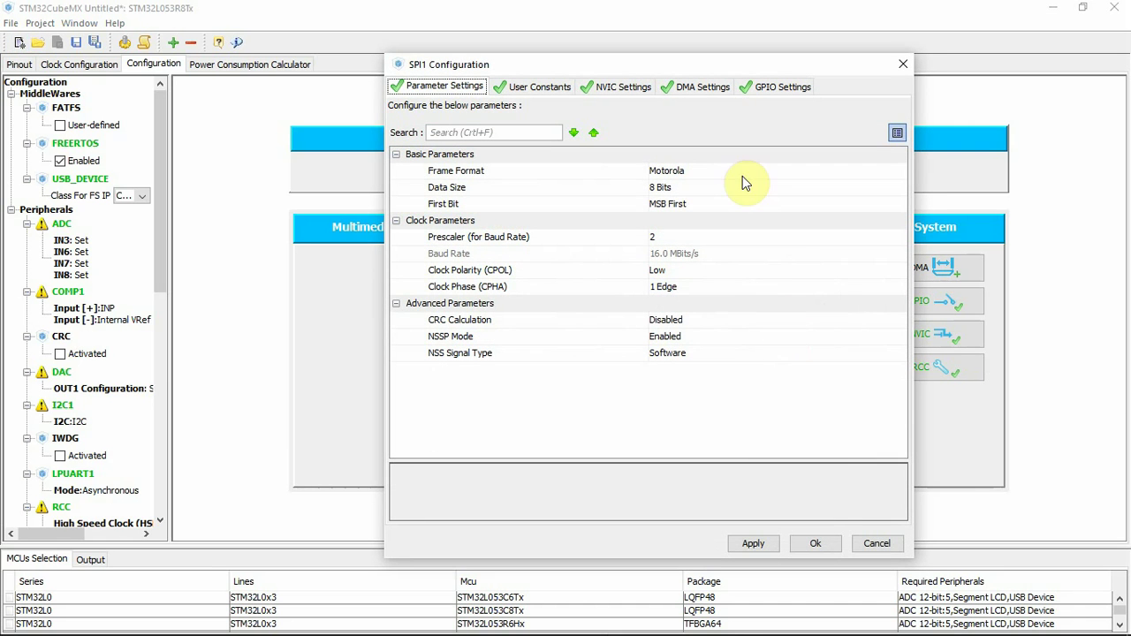
{"action": "left_click", "coordinate": [875, 542]}
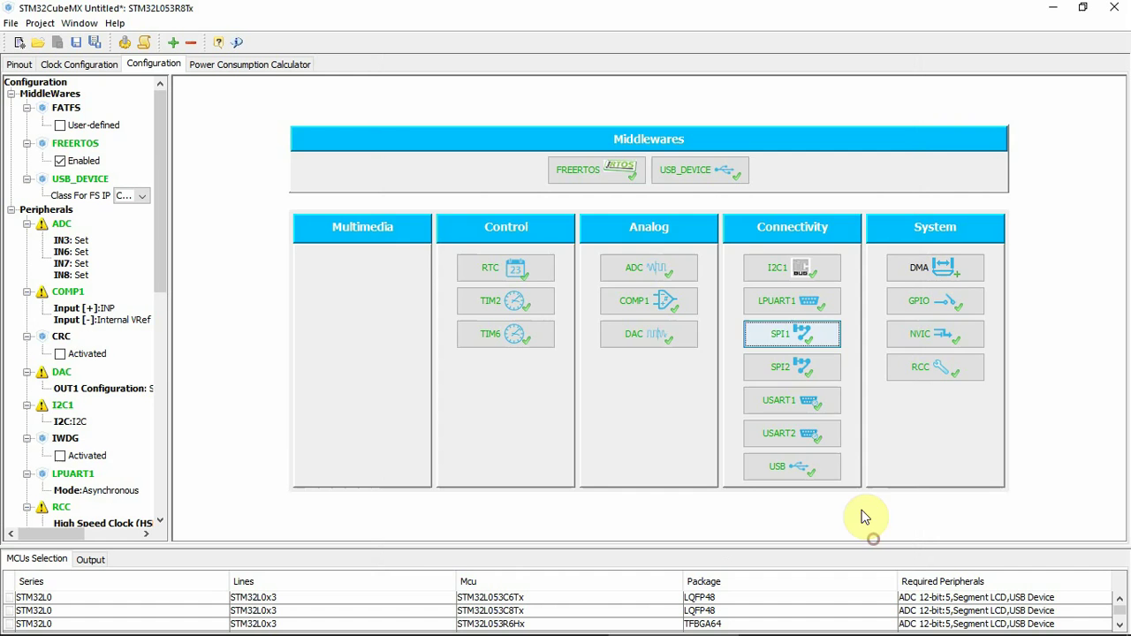
{"action": "left_click", "coordinate": [803, 404]}
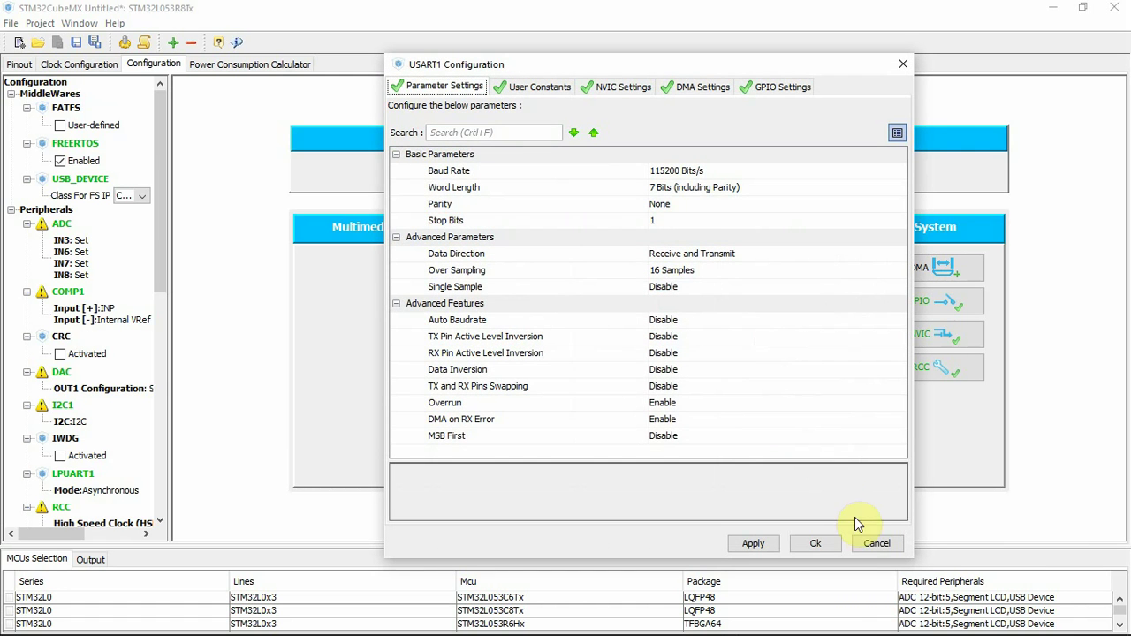
{"action": "left_click", "coordinate": [875, 541]}
- Open the USB configuration, acknowledging the NVIC warning, check the speed options and close it without saving
{"action": "left_click", "coordinate": [790, 468]}
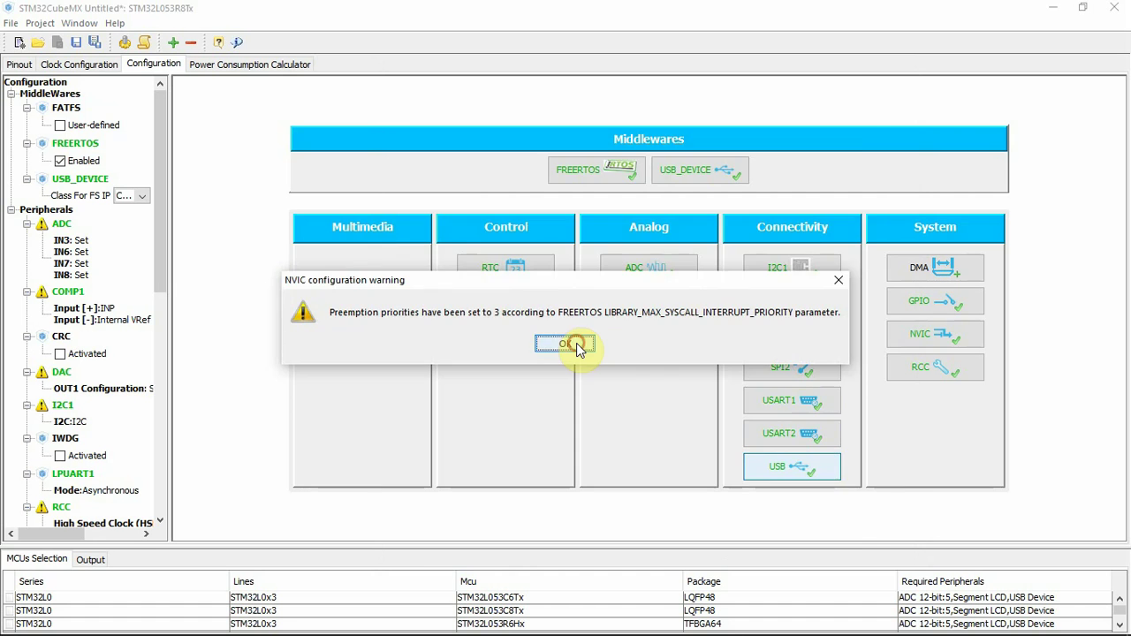
{"action": "left_click", "coordinate": [570, 344]}
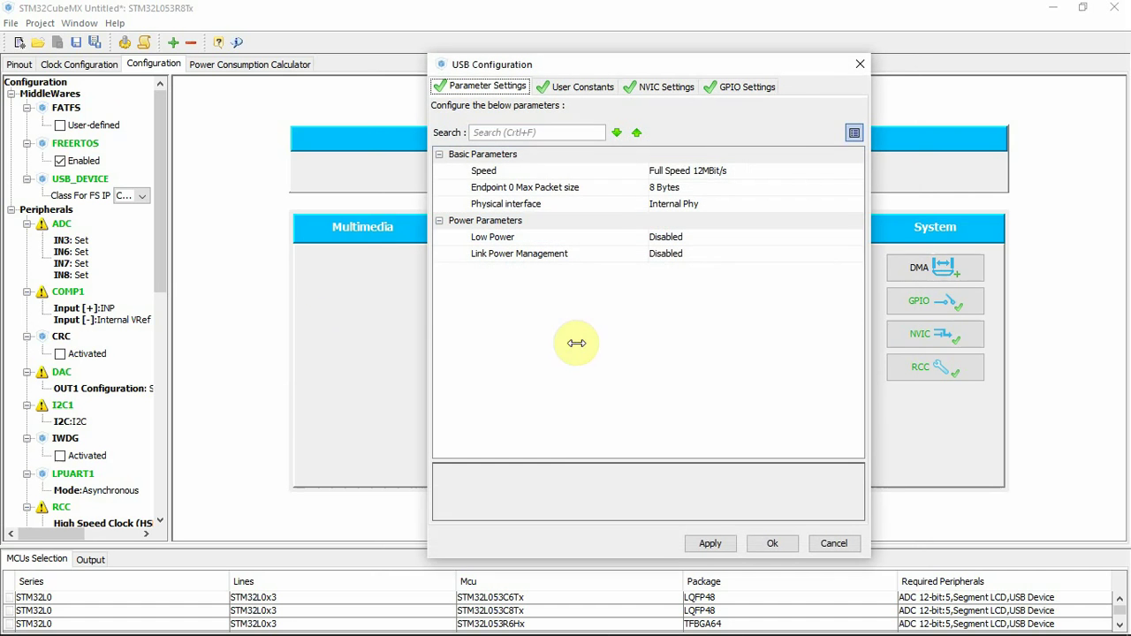
{"action": "left_click", "coordinate": [664, 178]}
{"action": "left_click", "coordinate": [663, 184]}
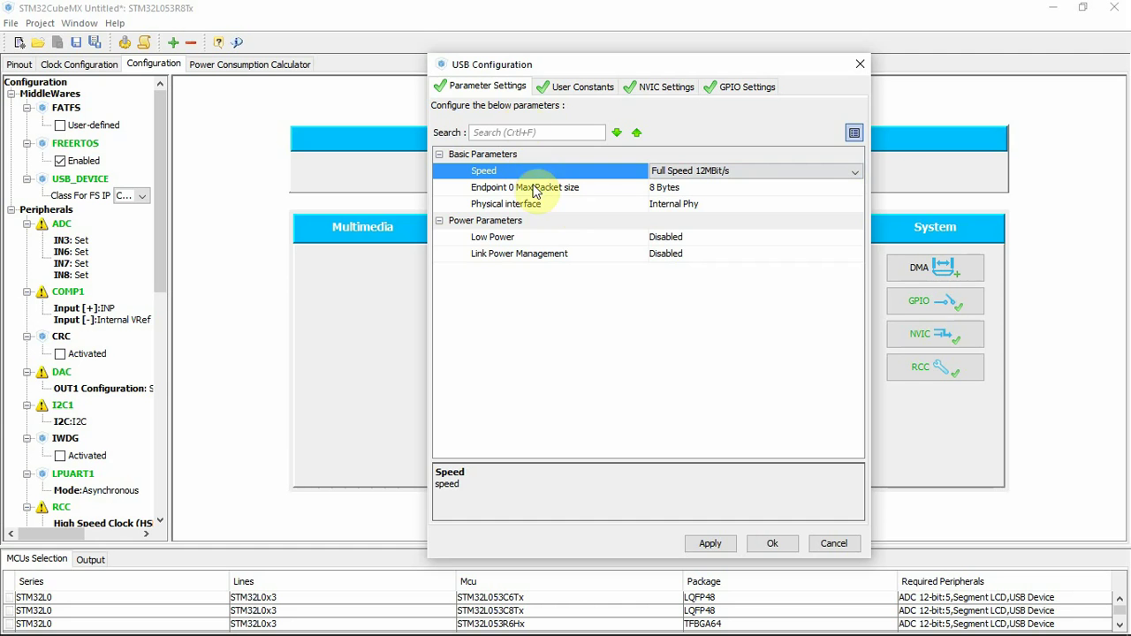
{"action": "left_click", "coordinate": [831, 543]}
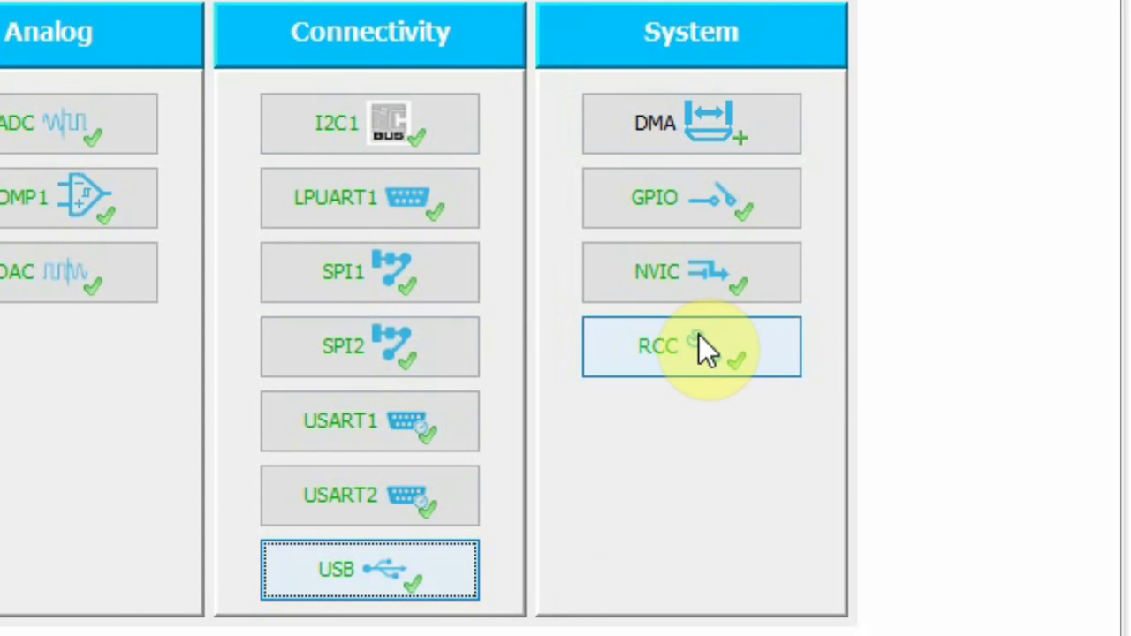
- Open the RCC configuration, check the allowed VDD voltage range and close it without saving
{"action": "left_click", "coordinate": [696, 346]}
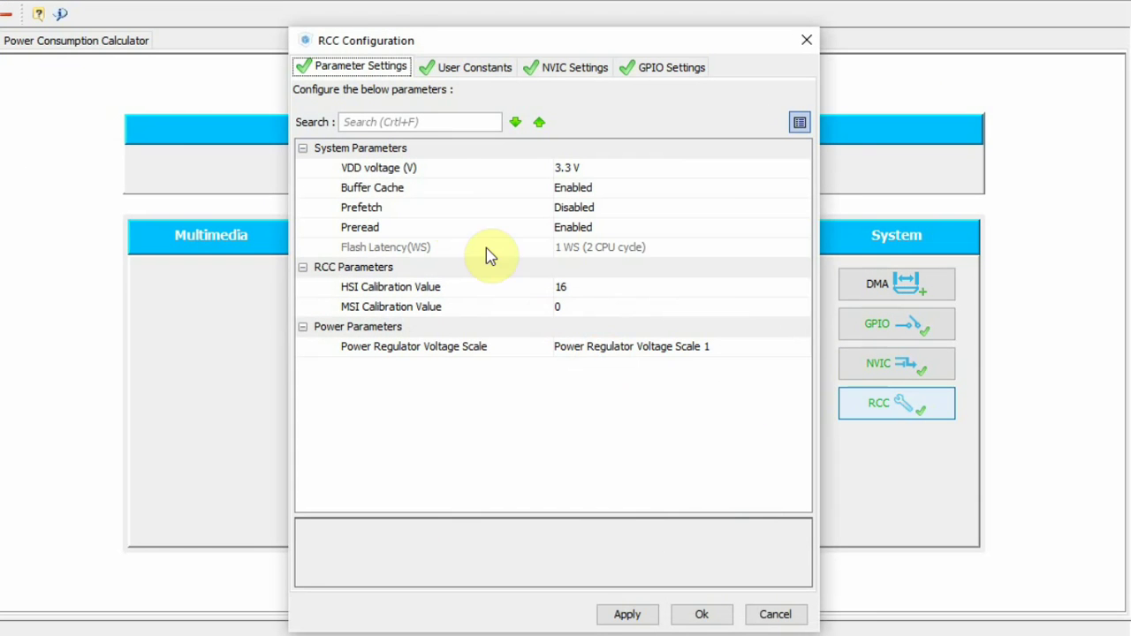
{"action": "left_click", "coordinate": [585, 167]}
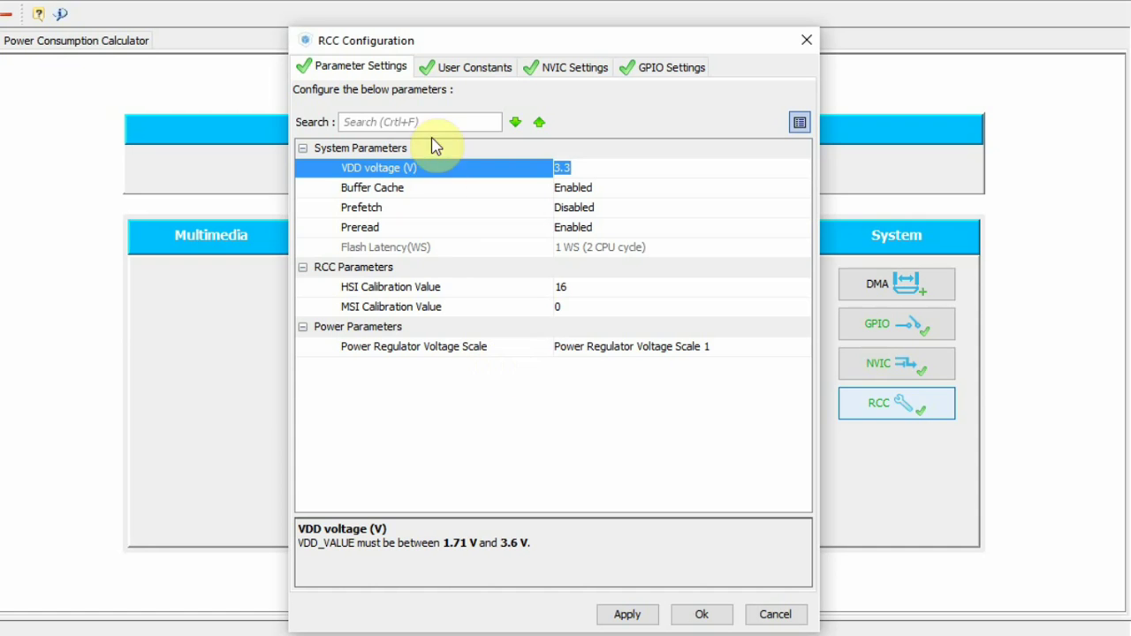
{"action": "left_click", "coordinate": [752, 614]}
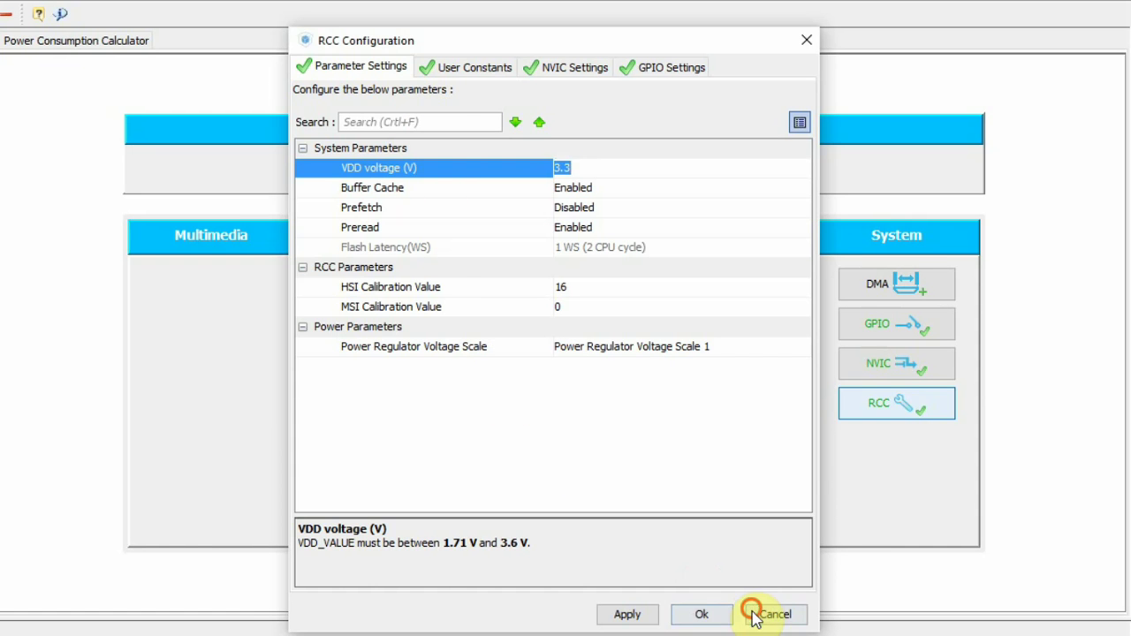
- View the interrupt table in the NVIC configuration and close it without saving
{"action": "left_click", "coordinate": [899, 376]}
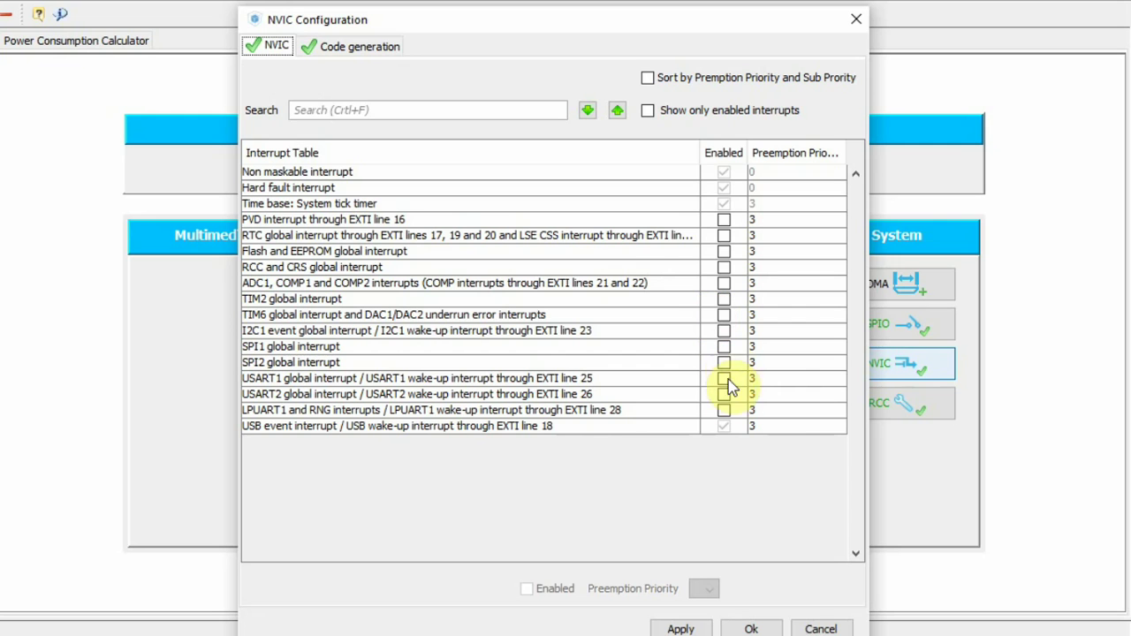
{"action": "left_click", "coordinate": [821, 629]}
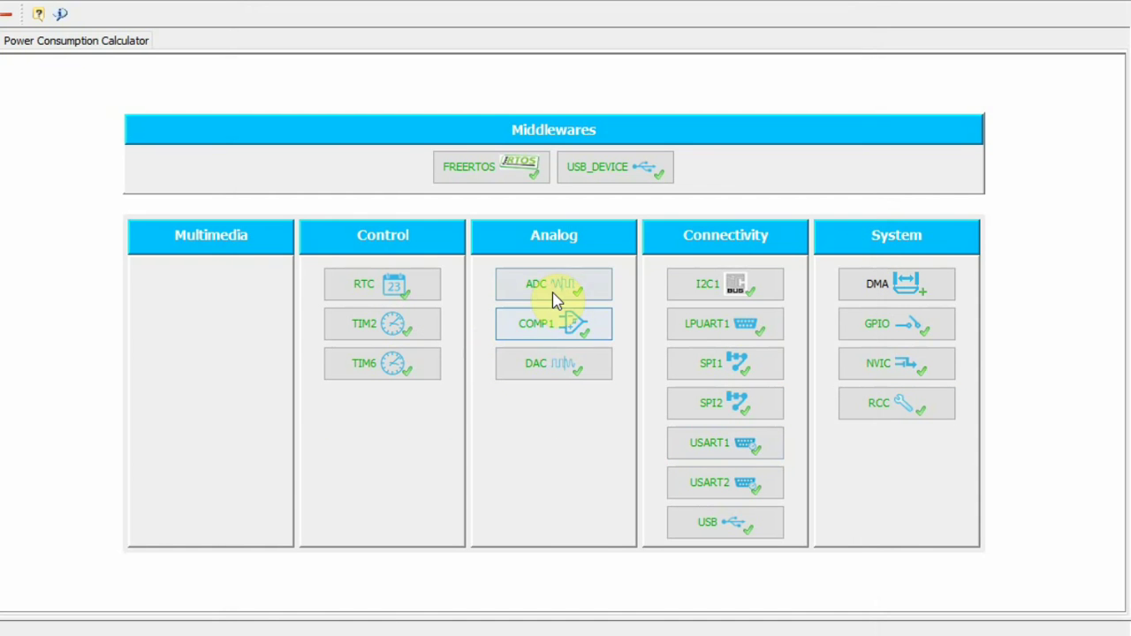
- Enable the ADC1, COMP1 and COMP2 interrupts from the ADC's NVIC settings and accept the configuration
{"action": "left_click", "coordinate": [551, 290]}
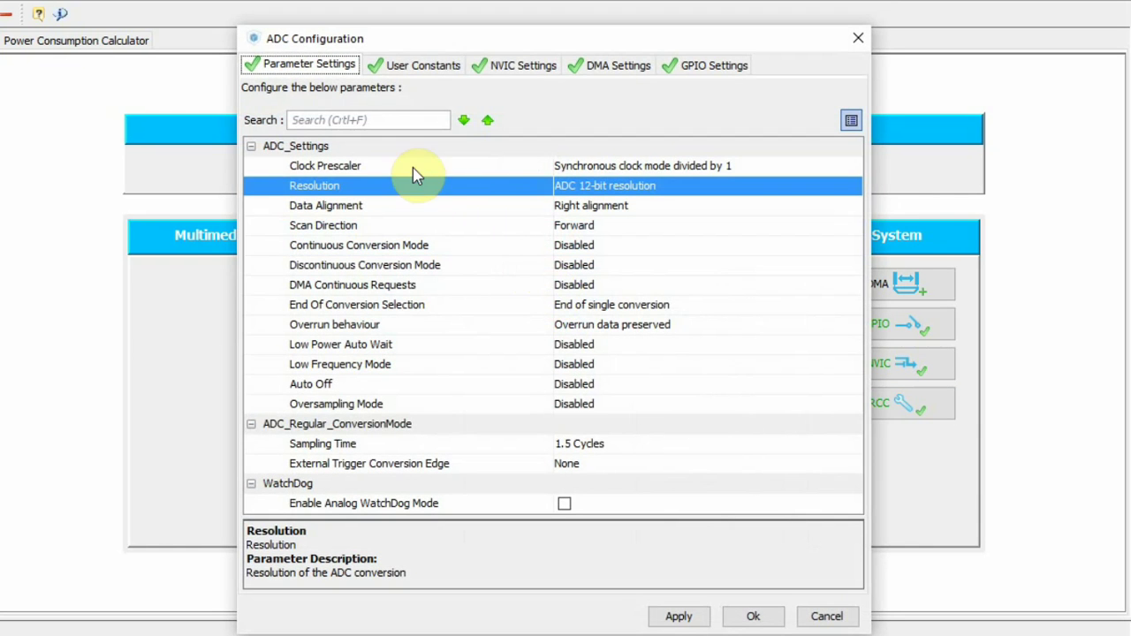
{"action": "left_click", "coordinate": [503, 65]}
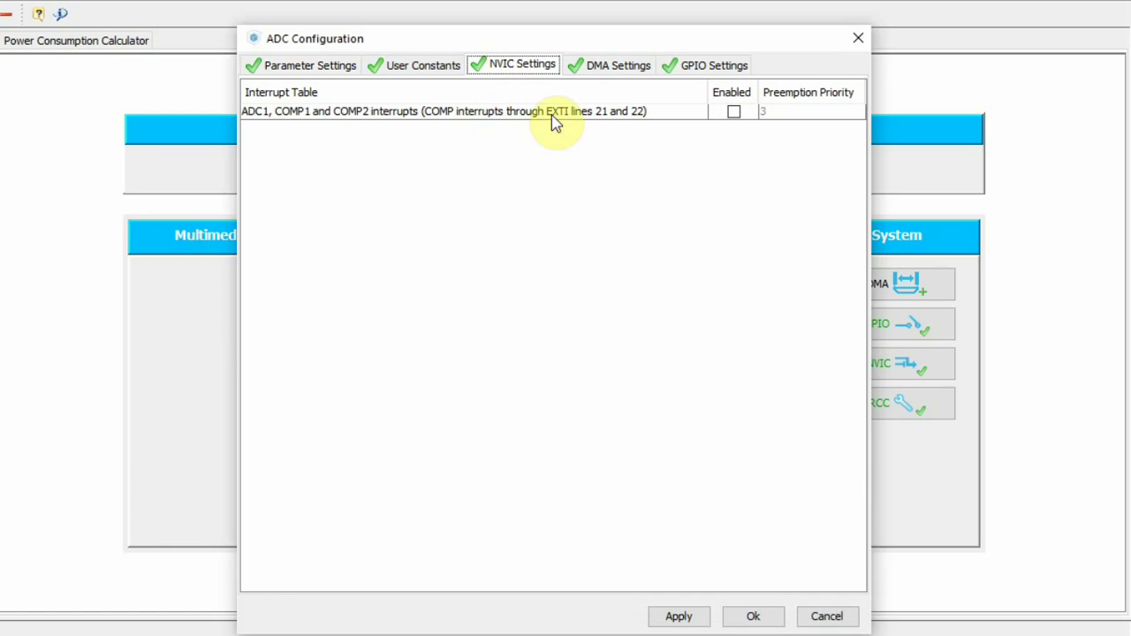
{"action": "left_click", "coordinate": [734, 112]}
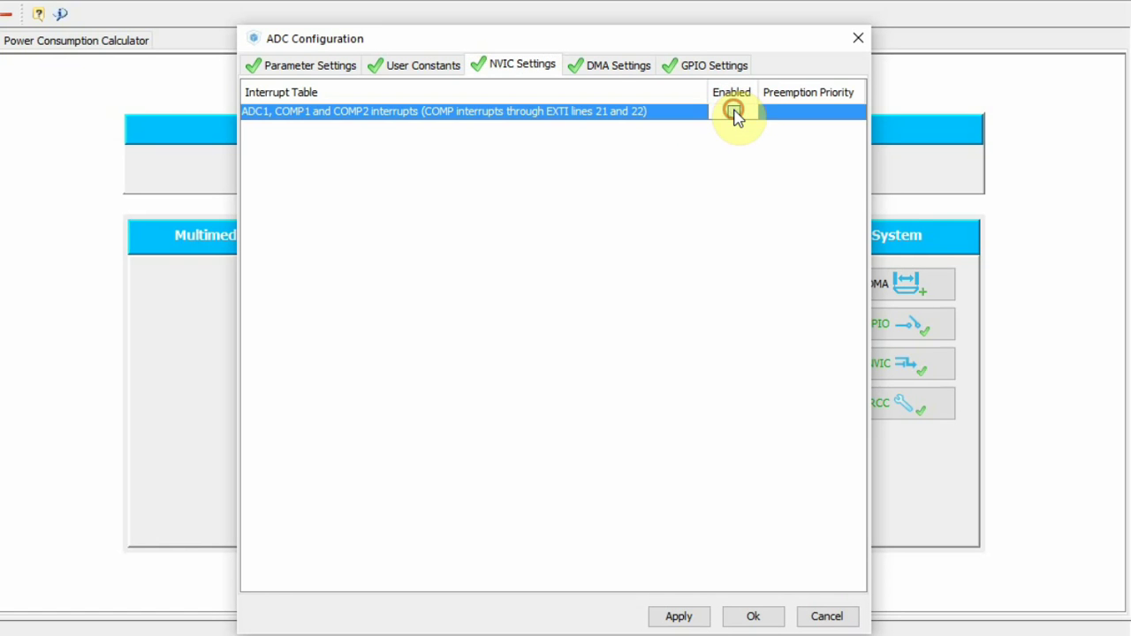
{"action": "left_click", "coordinate": [751, 618]}
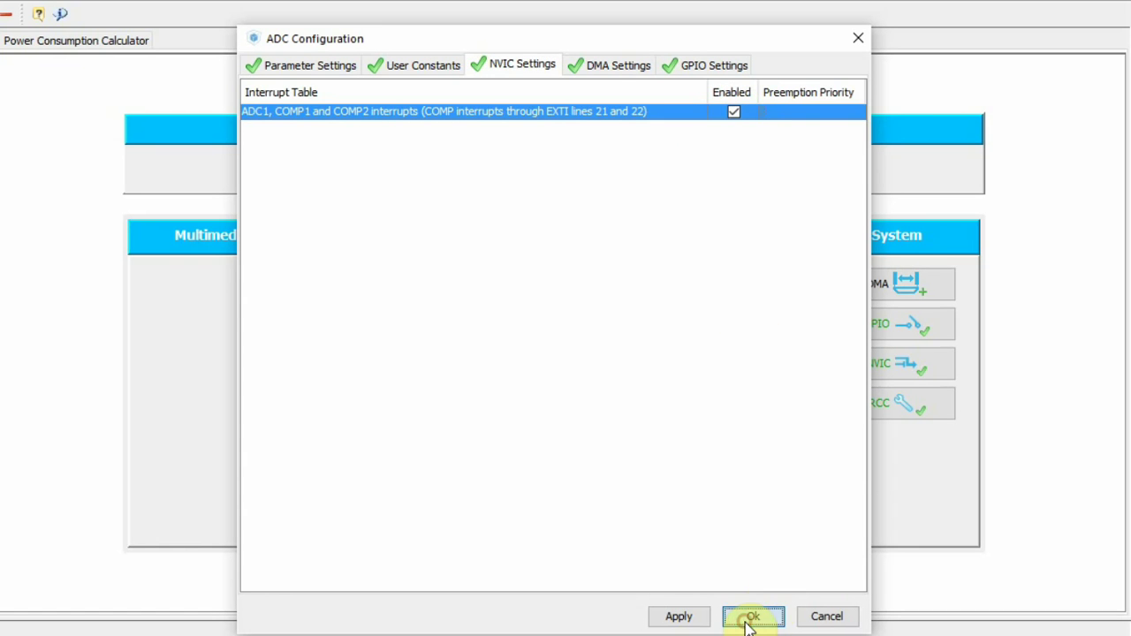
- Disable the ADC1, COMP1 and COMP2 interrupts in the NVIC configuration and check the change in the ADC's NVIC settings
{"action": "left_click", "coordinate": [892, 372]}
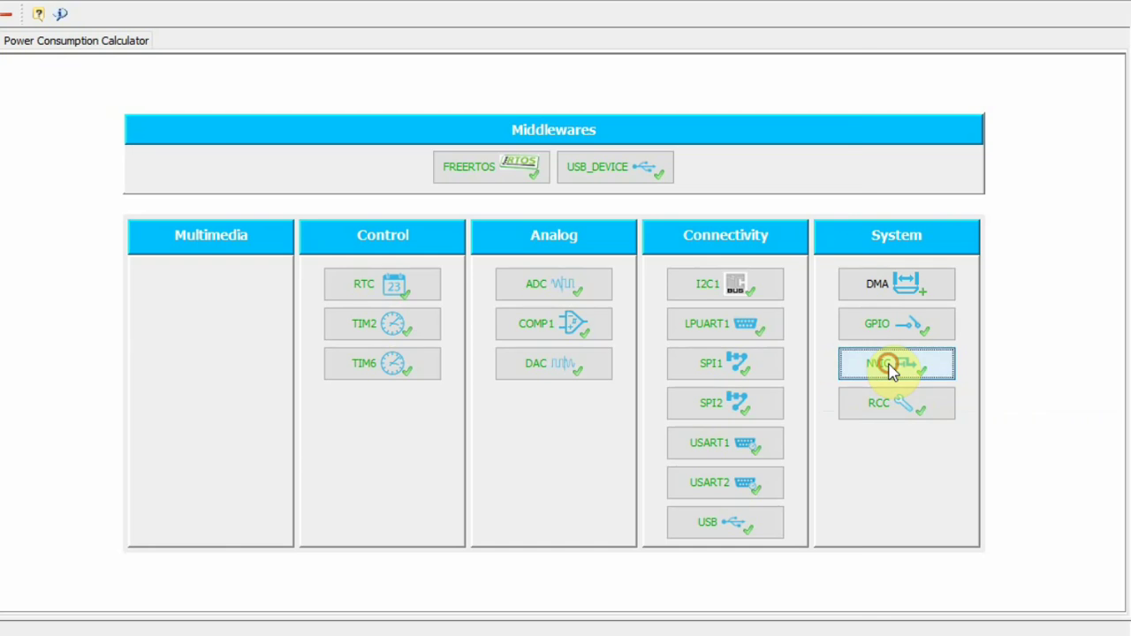
{"action": "left_click", "coordinate": [725, 283]}
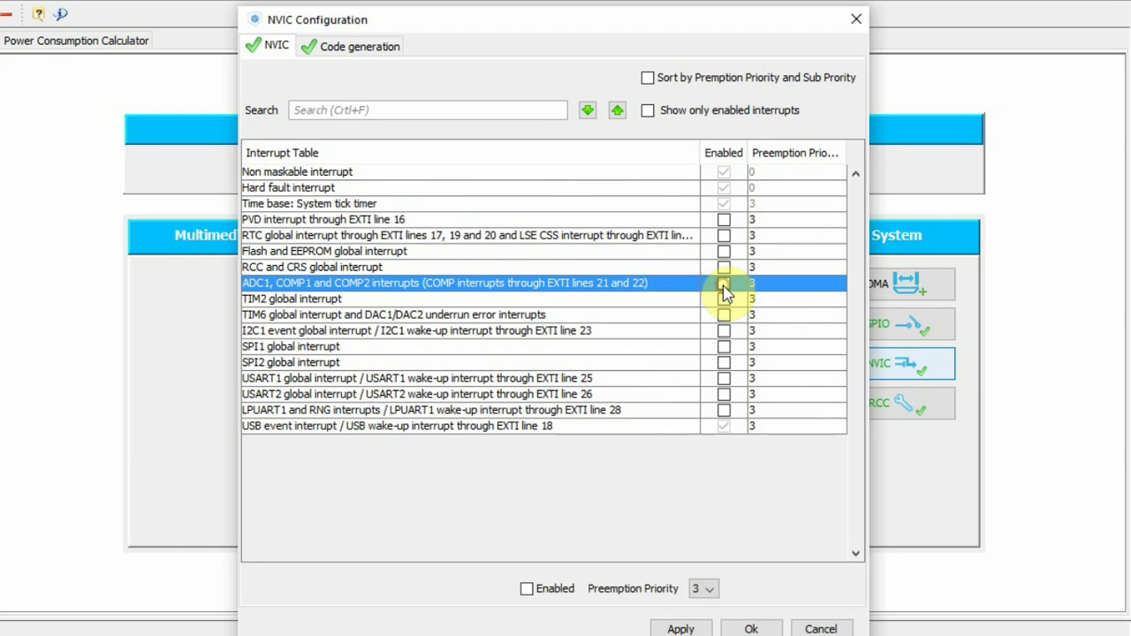
{"action": "left_click", "coordinate": [753, 627]}
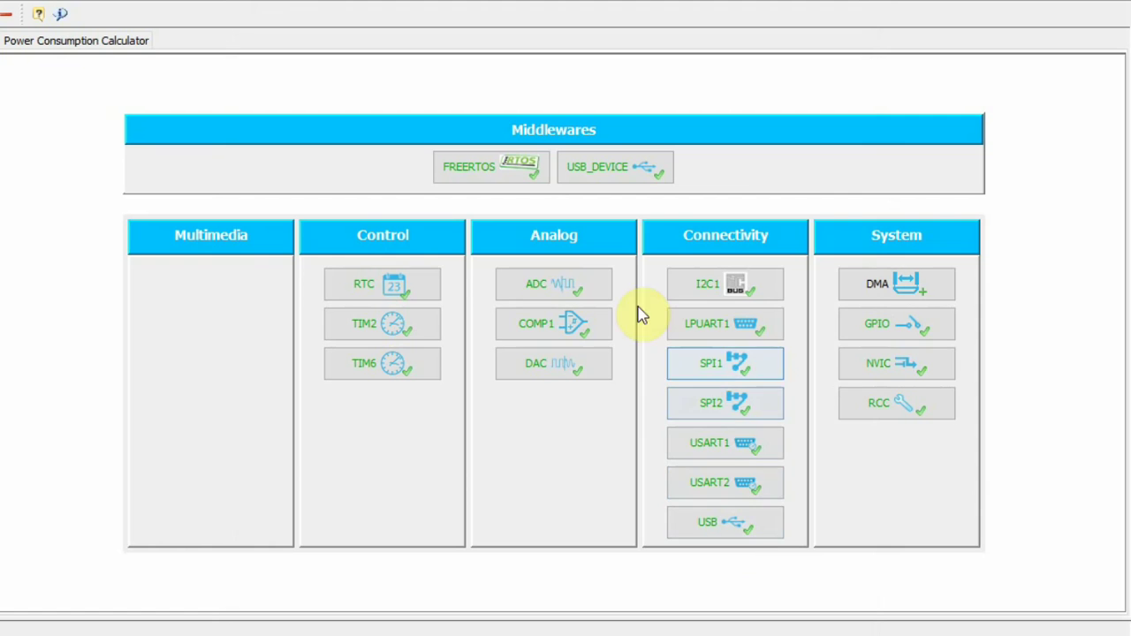
{"action": "left_click", "coordinate": [578, 300]}
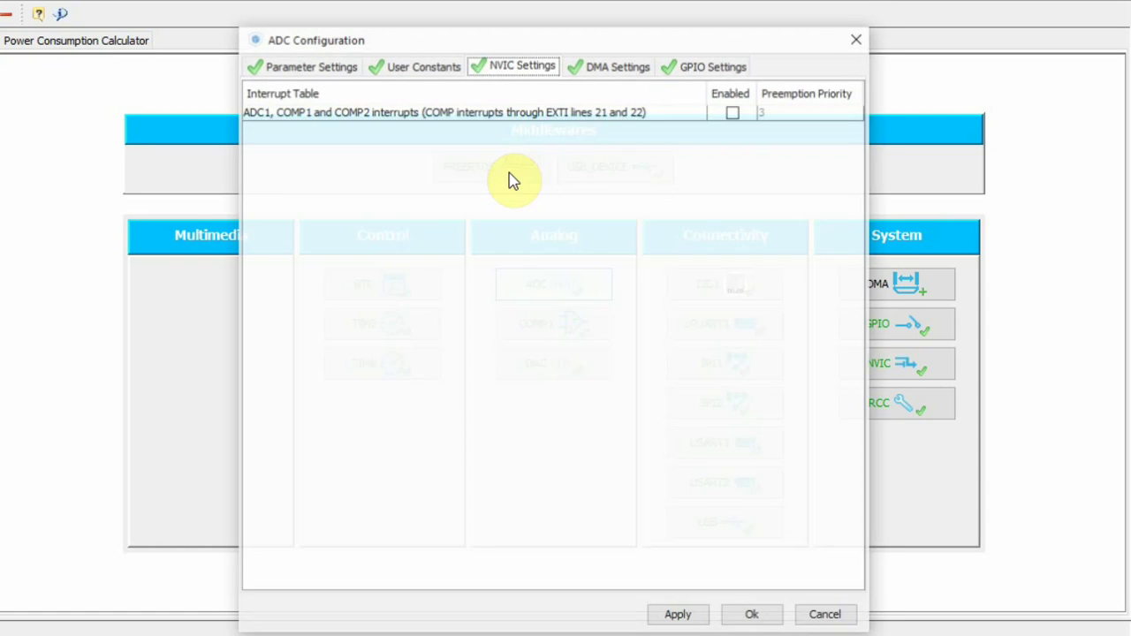
{"action": "left_click", "coordinate": [829, 614]}
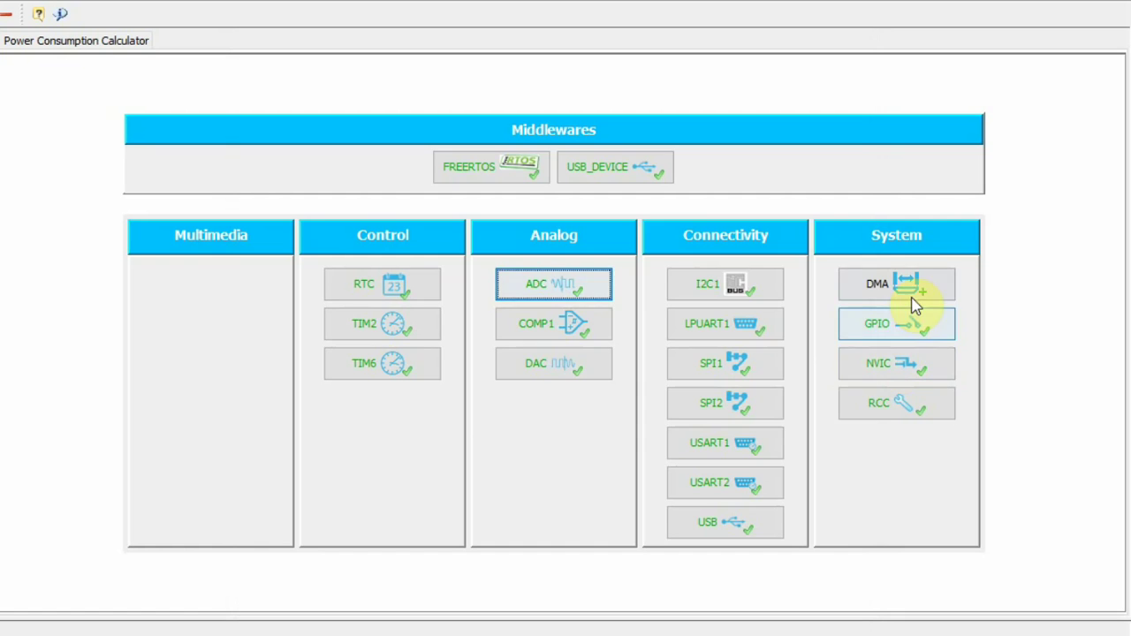
- Open the DMA configuration and add a DMA1 request for the ADC
{"action": "left_click", "coordinate": [883, 285]}
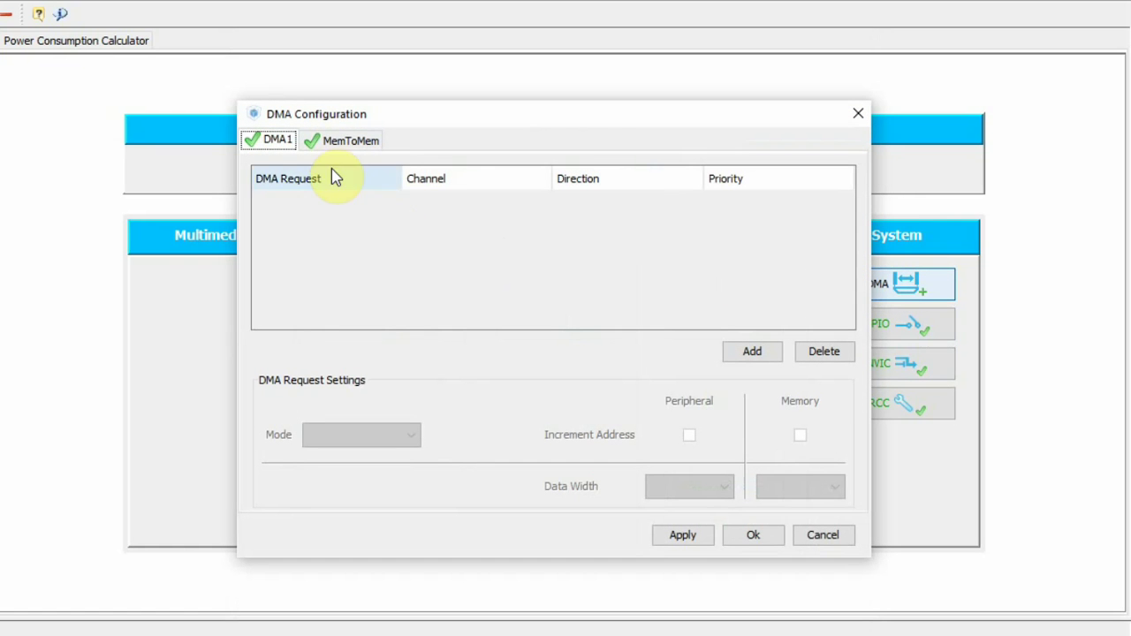
{"action": "left_click", "coordinate": [325, 141]}
{"action": "left_click", "coordinate": [283, 141]}
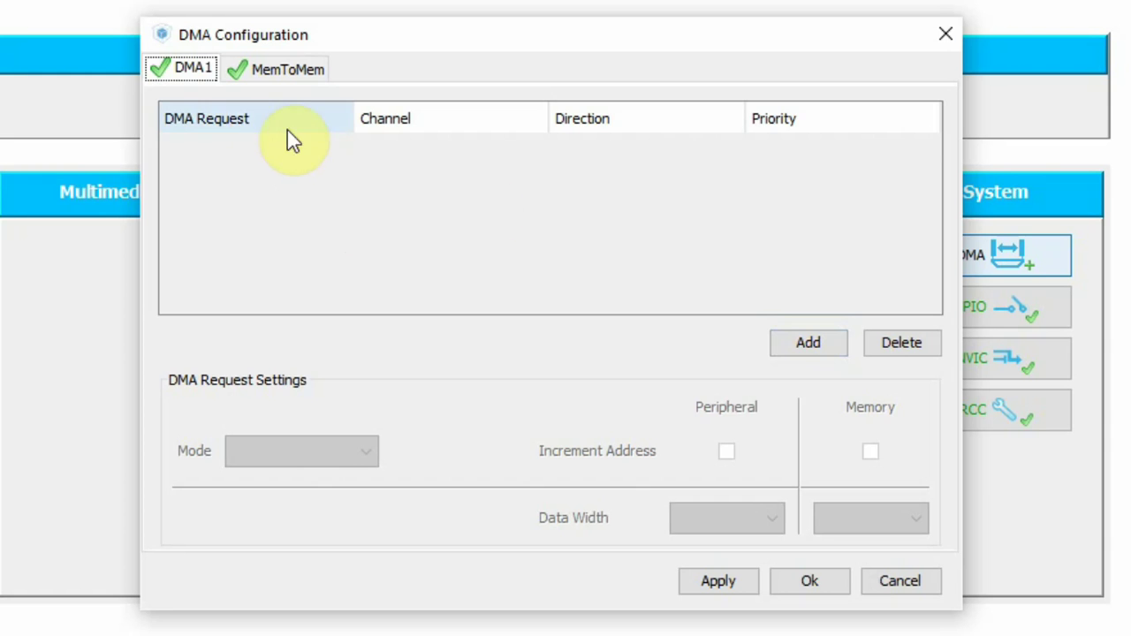
{"action": "left_click", "coordinate": [791, 346]}
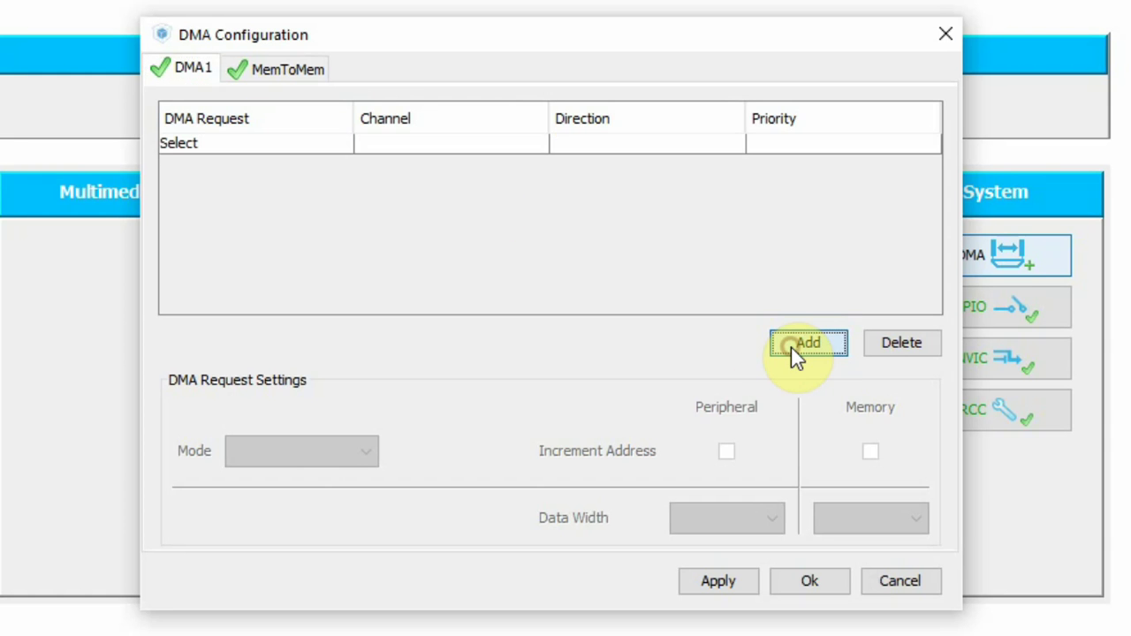
{"action": "left_click", "coordinate": [265, 147]}
{"action": "left_click", "coordinate": [264, 146]}
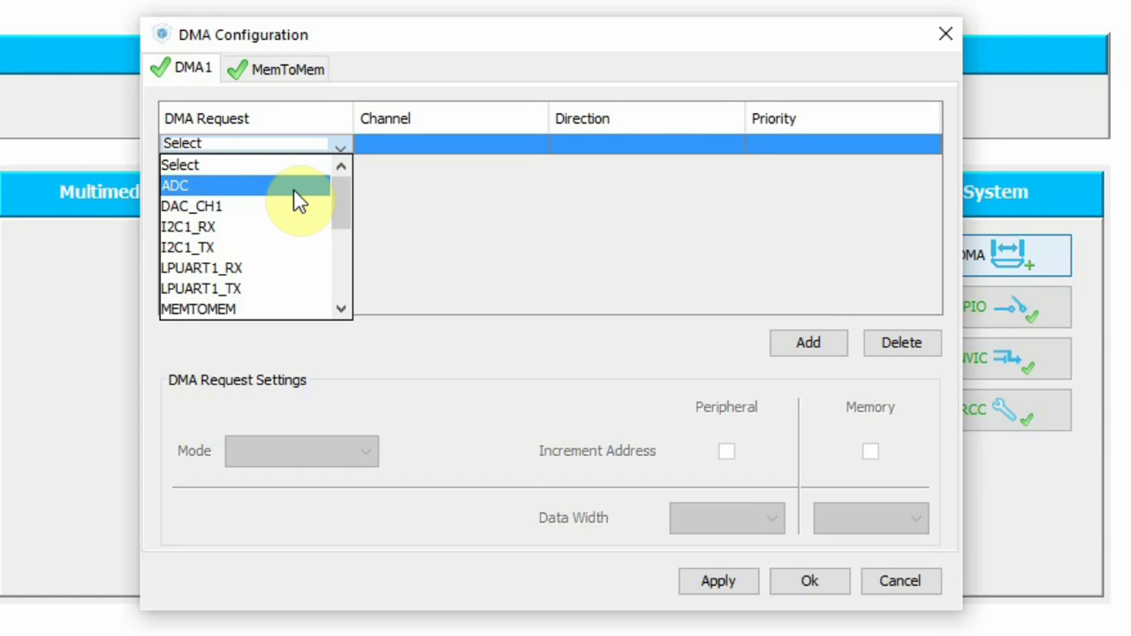
{"action": "left_click", "coordinate": [254, 187]}
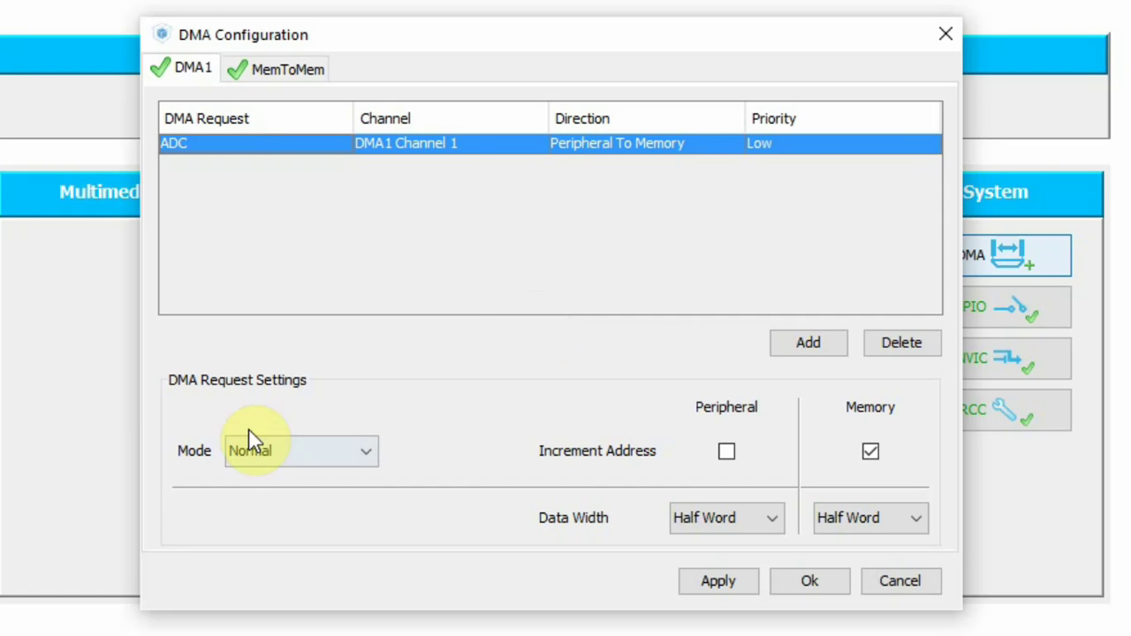
- Check the mode and peripheral data width options of the ADC DMA request, keeping Normal and Half Word
{"action": "left_click", "coordinate": [315, 454]}
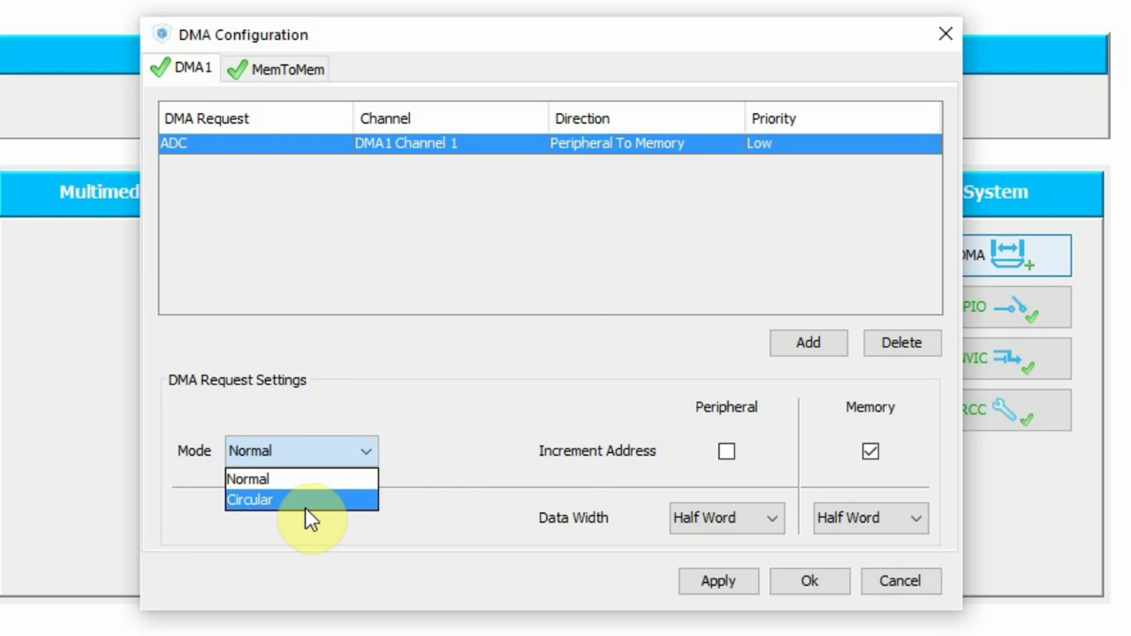
{"action": "left_click", "coordinate": [308, 482]}
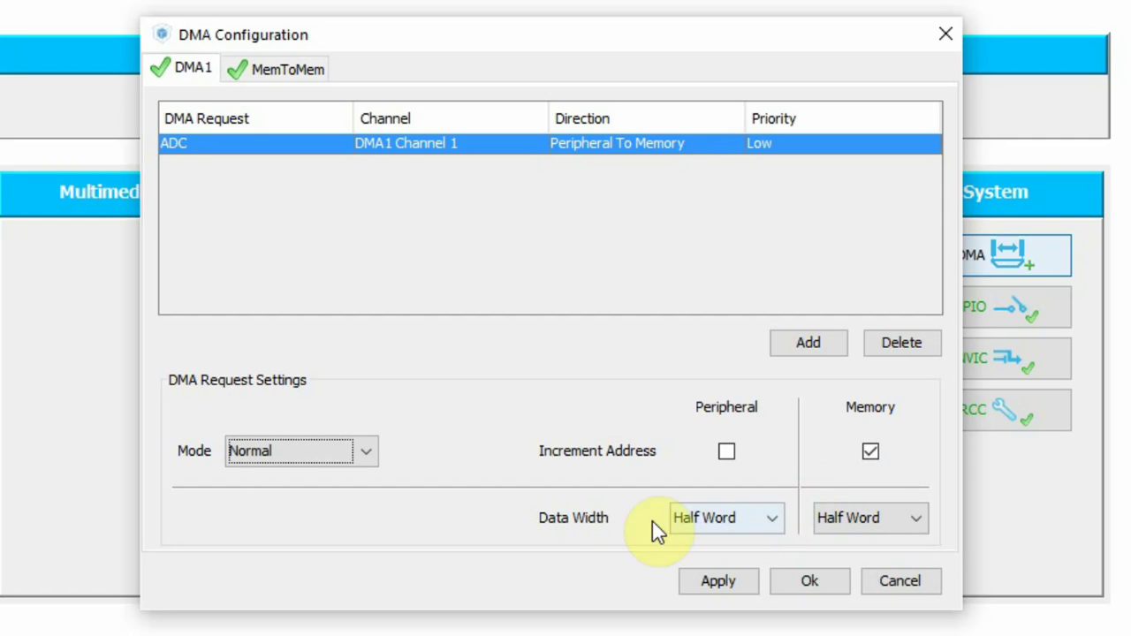
{"action": "left_click", "coordinate": [748, 523]}
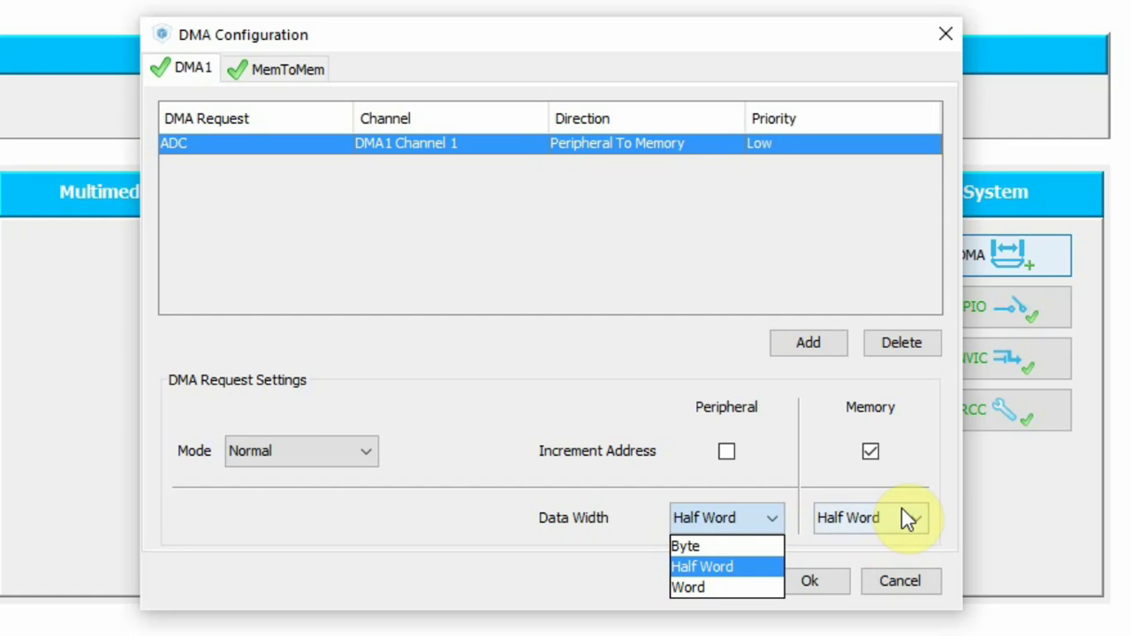
{"action": "left_click", "coordinate": [835, 469]}
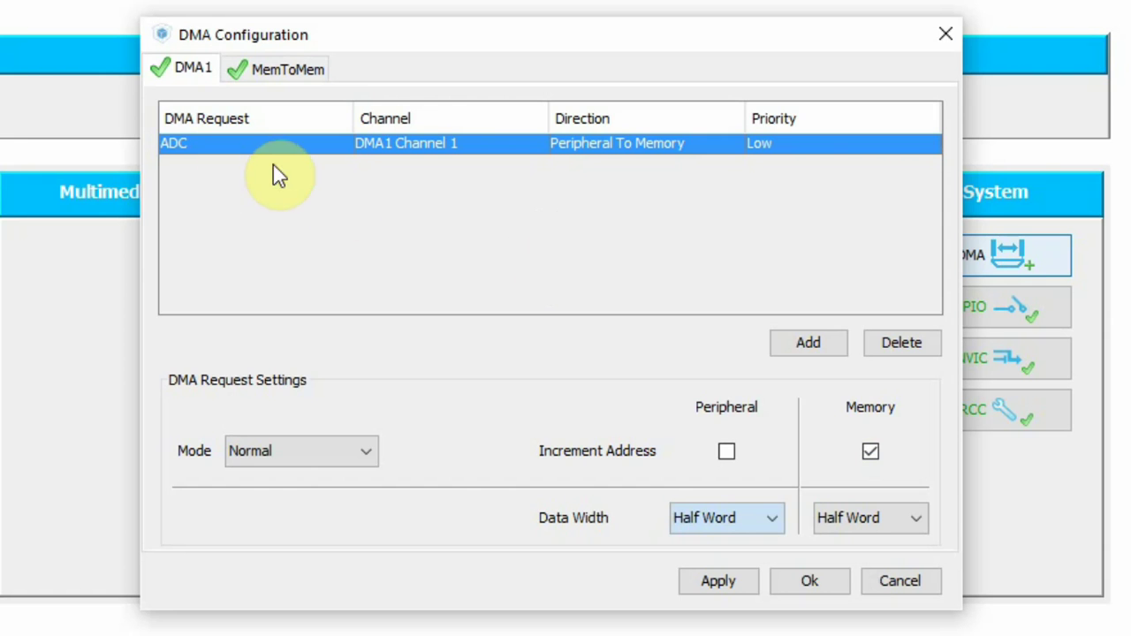
- Add a USART1_RX request to DMA1 and set its mode to Circular
{"action": "left_click", "coordinate": [808, 344]}
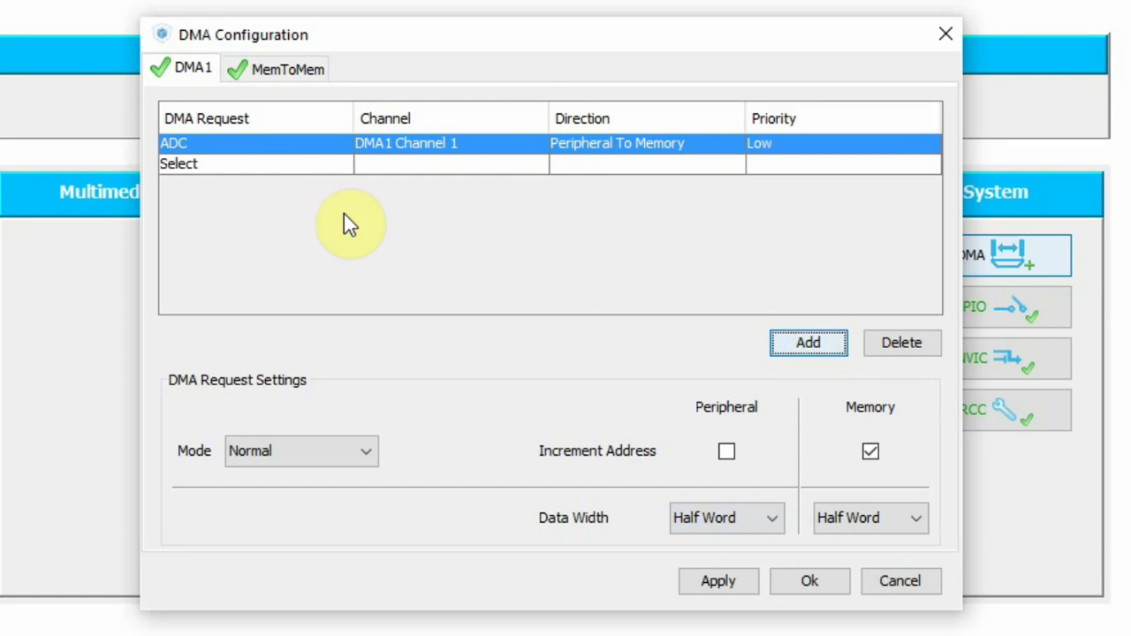
{"action": "left_click", "coordinate": [274, 164]}
{"action": "left_click", "coordinate": [274, 163]}
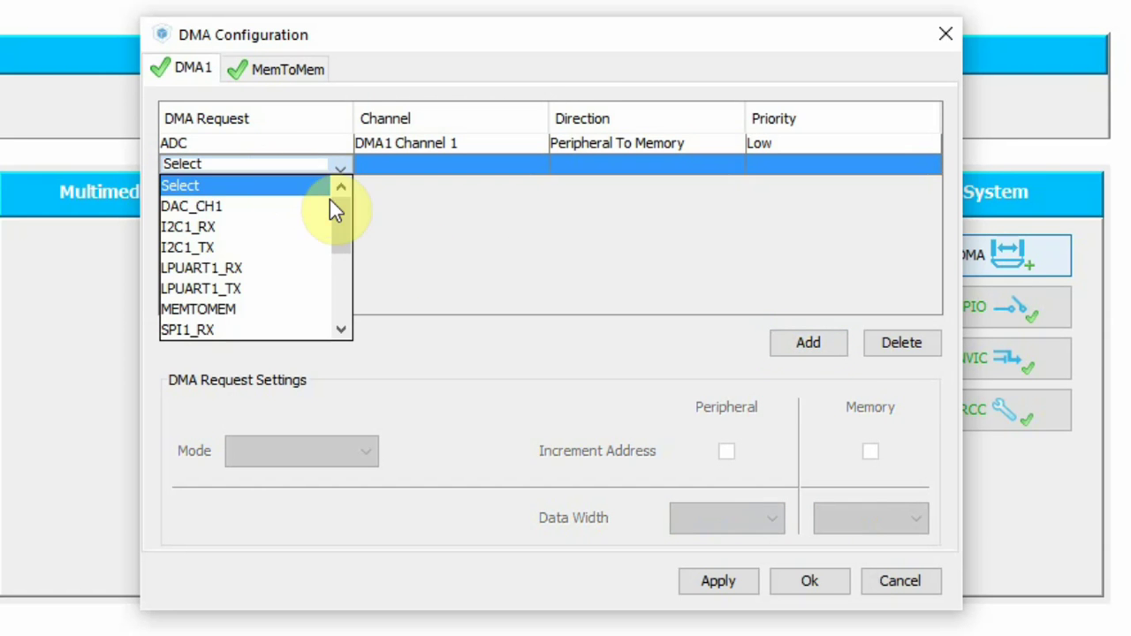
{"action": "left_click_drag", "start_coordinate": [331, 212], "coordinate": [335, 302]}
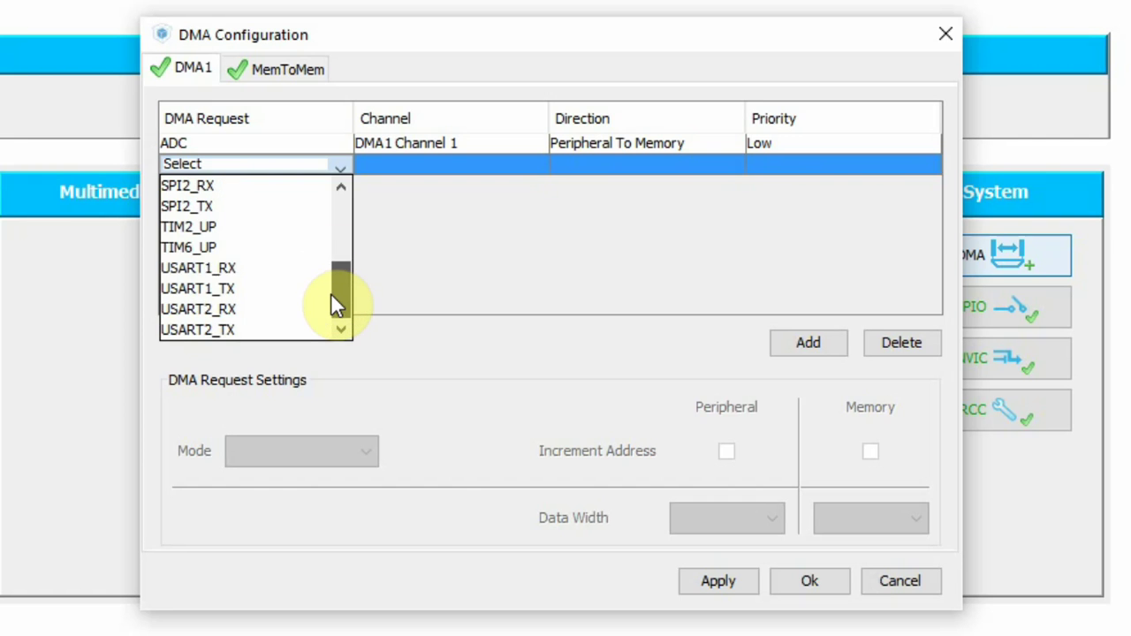
{"action": "left_click", "coordinate": [251, 268]}
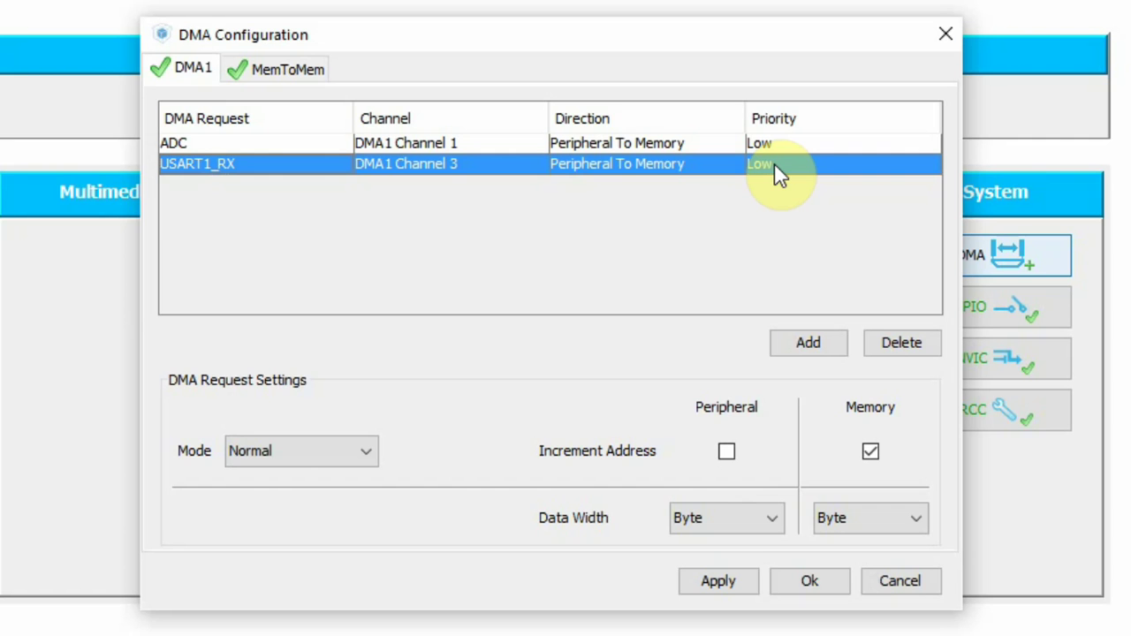
{"action": "left_click", "coordinate": [316, 450]}
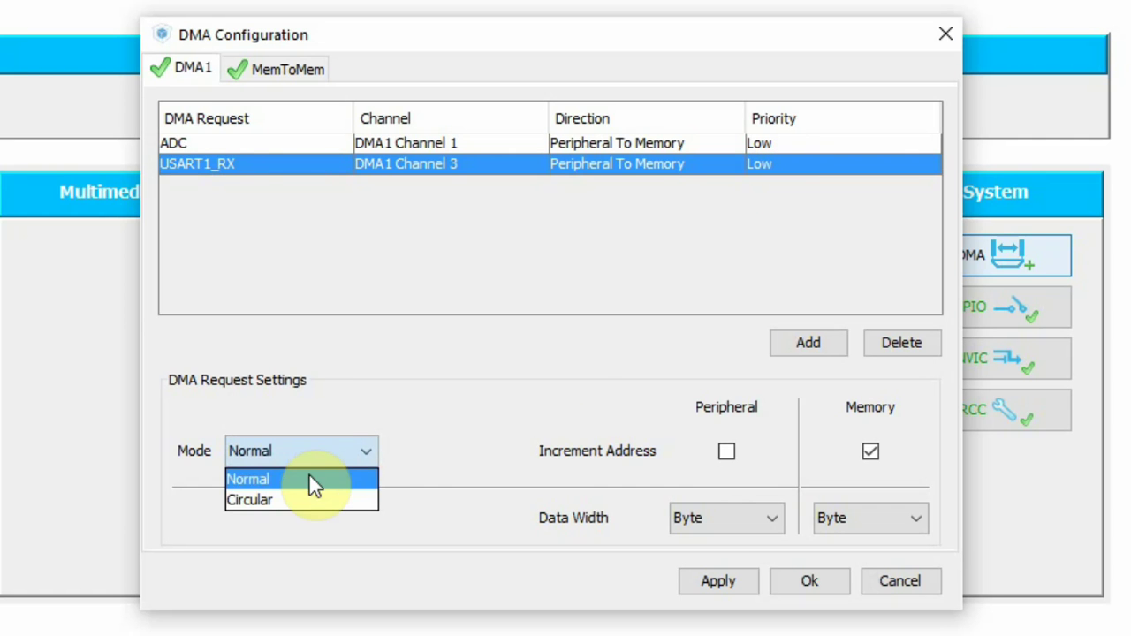
{"action": "left_click", "coordinate": [303, 500]}
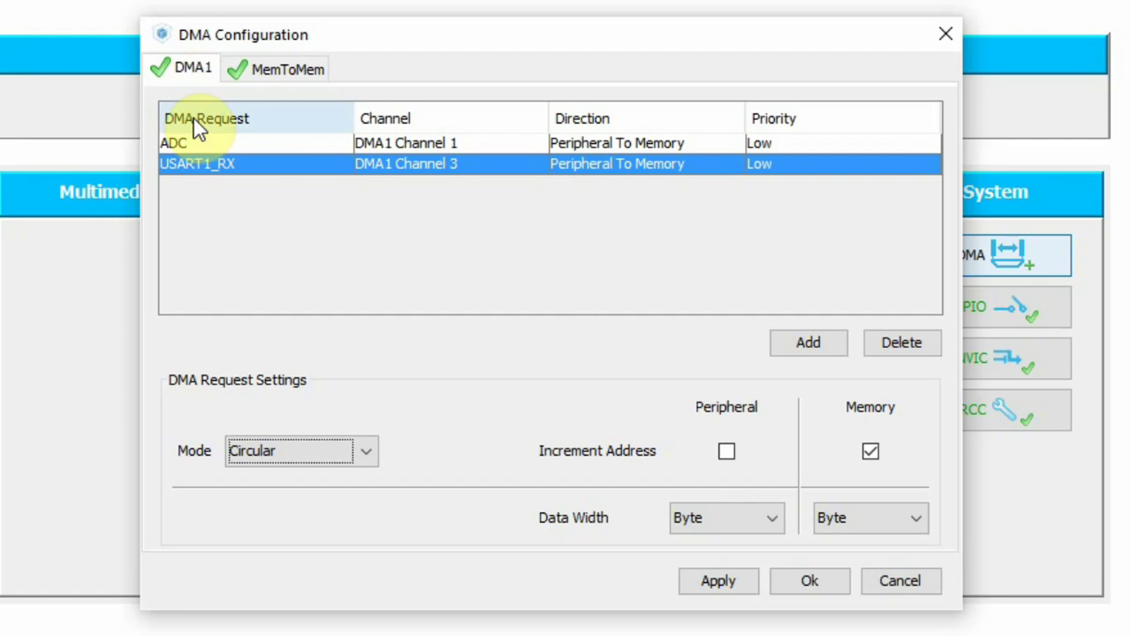
- Check the memory-to-memory DMA requests, return to the DMA1 requests and accept the DMA configuration
{"action": "left_click", "coordinate": [275, 70]}
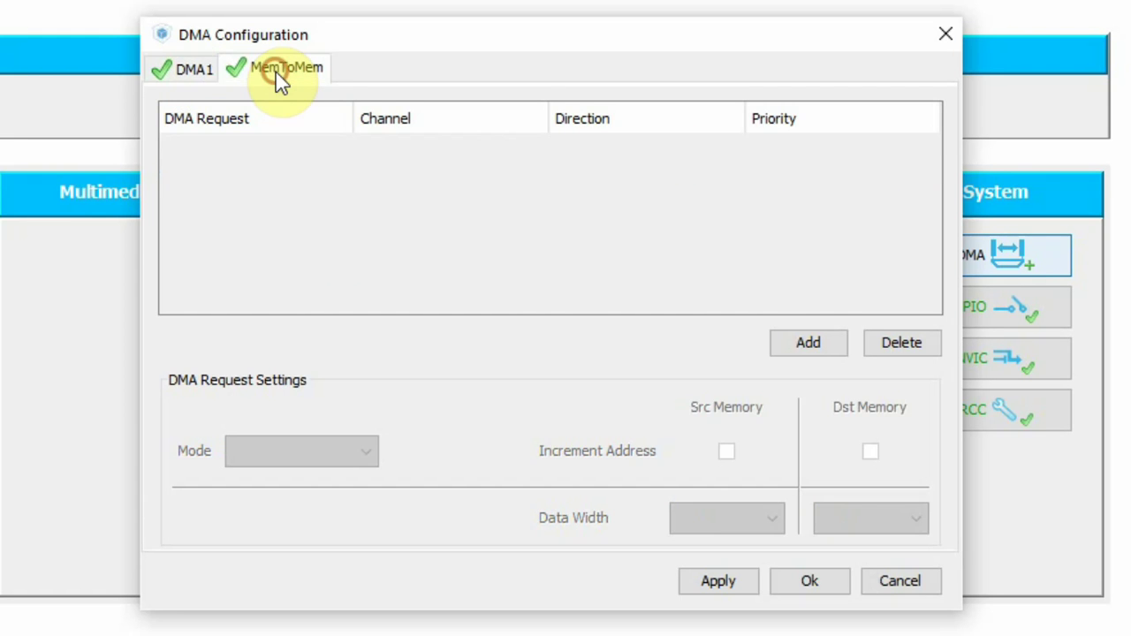
{"action": "left_click", "coordinate": [193, 67]}
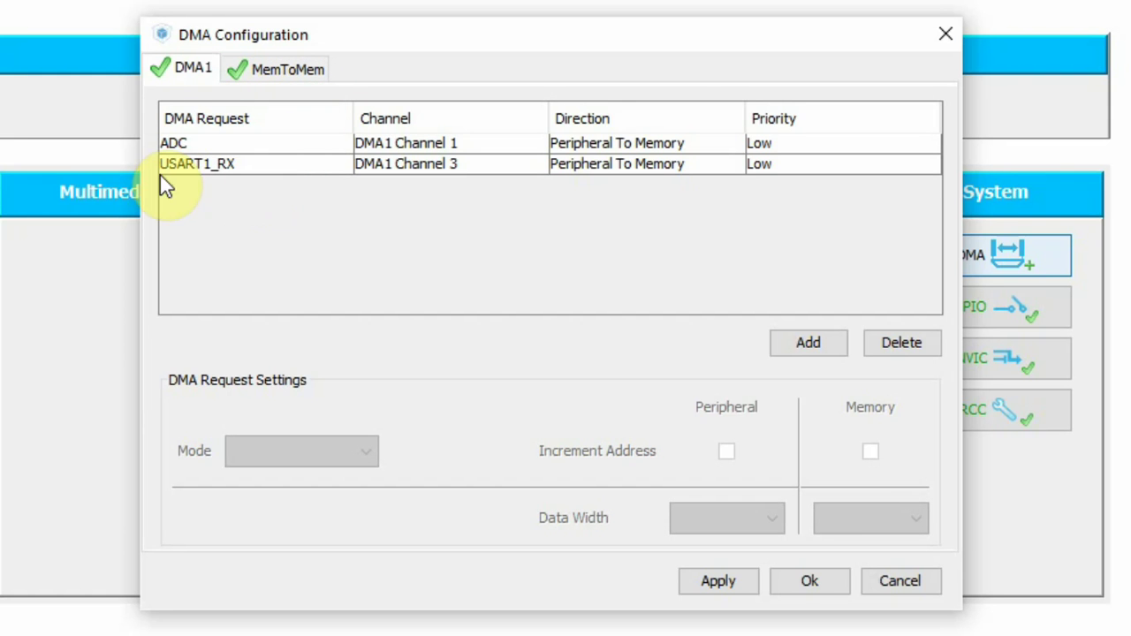
{"action": "left_click", "coordinate": [805, 582]}
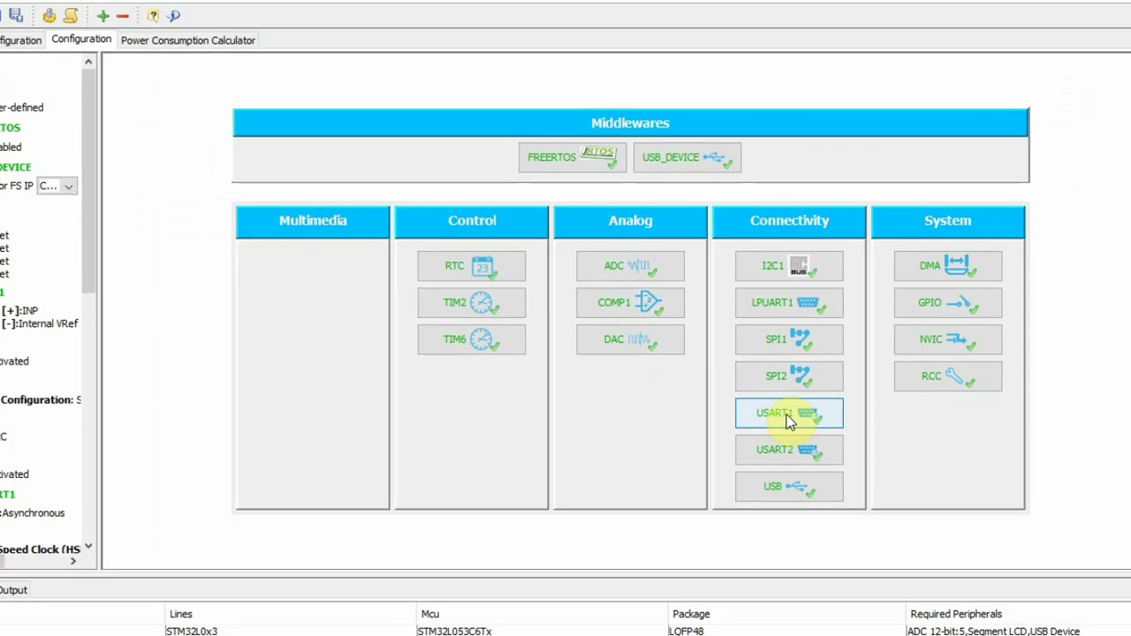
- Check the DMA settings in the USART1 configuration for the USART1_RX request and close the configuration
{"action": "left_click", "coordinate": [769, 439]}
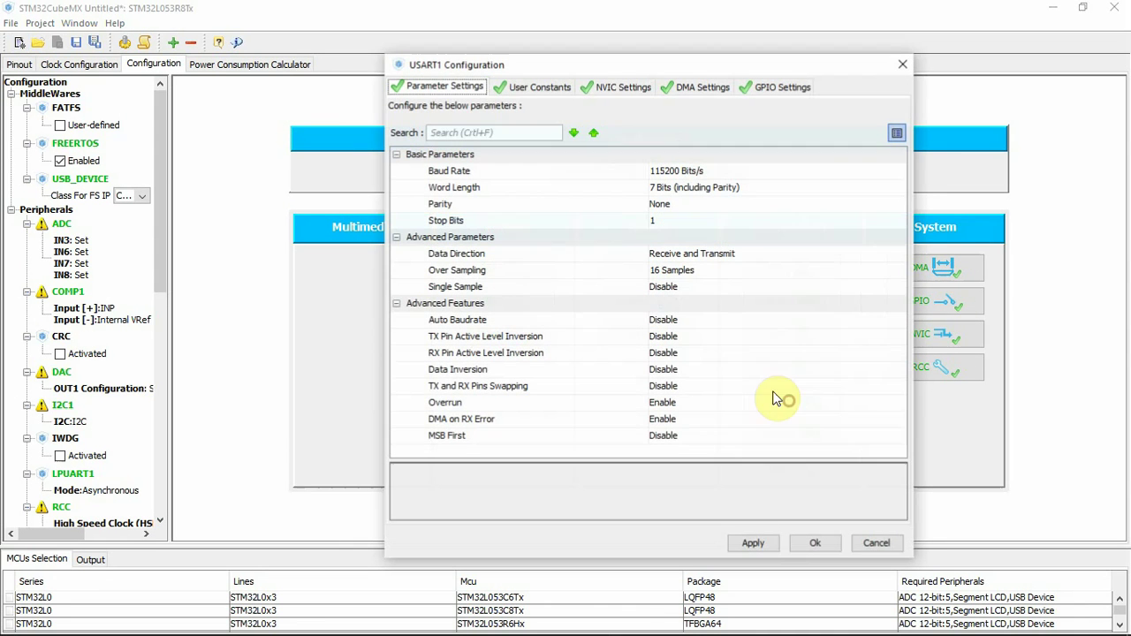
{"action": "left_click", "coordinate": [694, 87]}
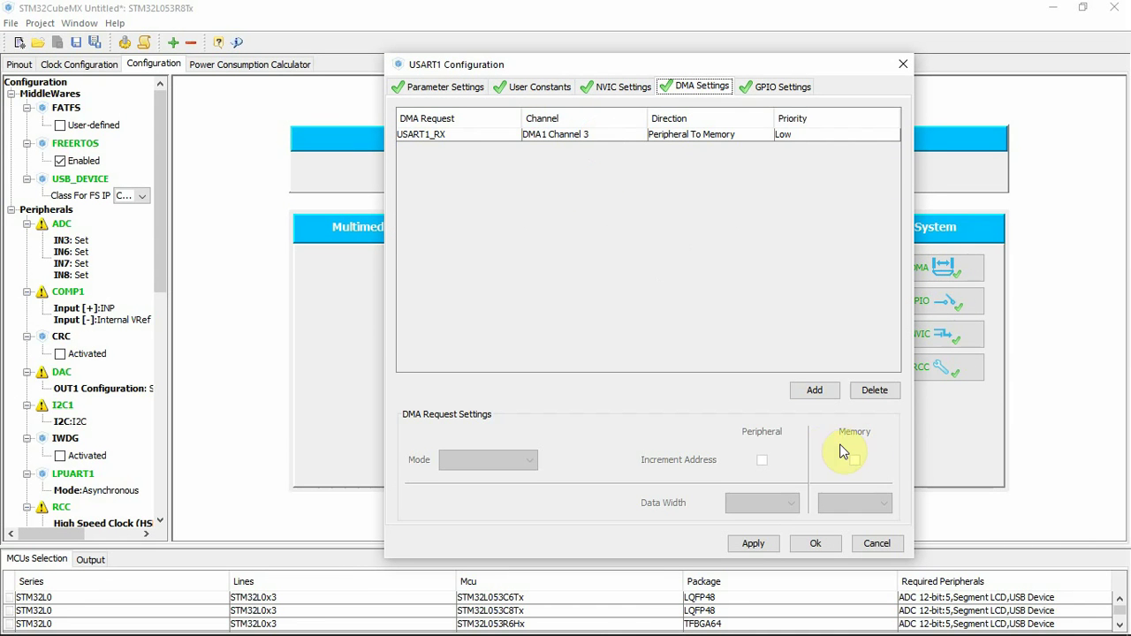
{"action": "left_click", "coordinate": [816, 543]}
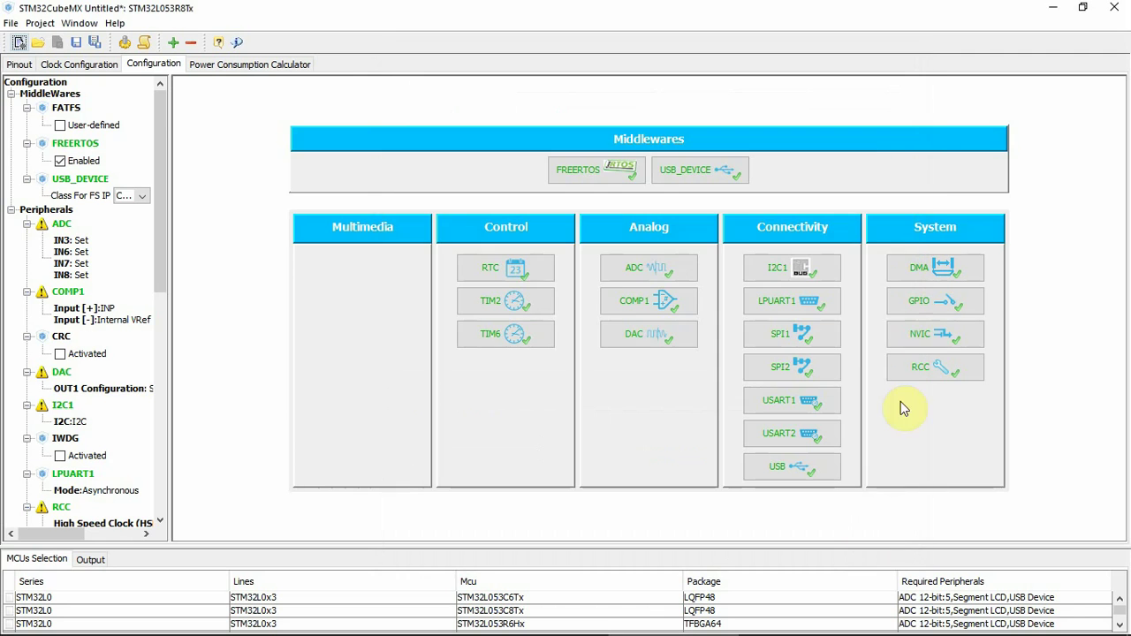
- Open the GPIO pin configuration and review the pin lists for ADC, COMP1, DAC, I2C1, LPUART1, RCC and RTC
{"action": "left_click", "coordinate": [941, 304]}
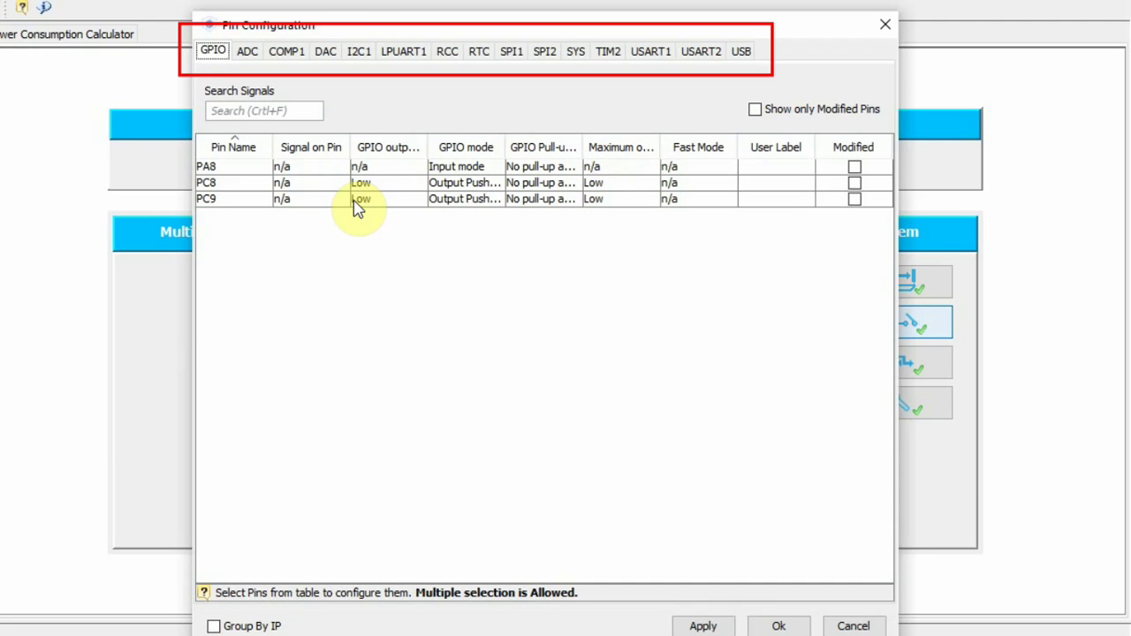
{"action": "left_click", "coordinate": [248, 55]}
{"action": "left_click", "coordinate": [278, 54]}
{"action": "left_click", "coordinate": [325, 53]}
{"action": "left_click", "coordinate": [363, 52]}
{"action": "left_click", "coordinate": [398, 51]}
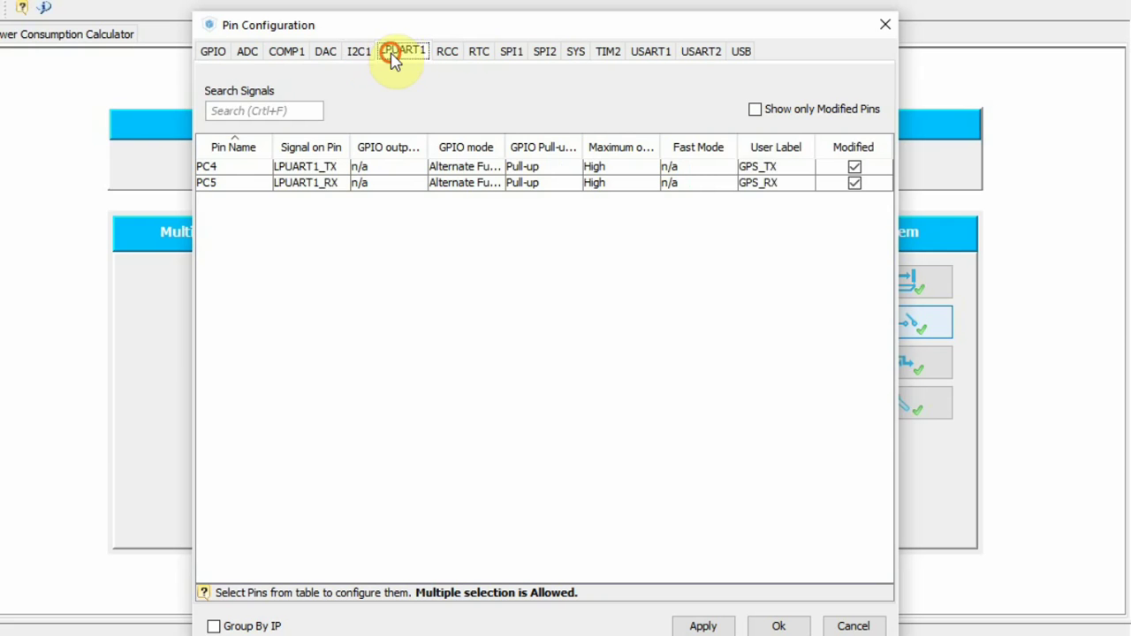
{"action": "left_click", "coordinate": [448, 53]}
{"action": "left_click", "coordinate": [480, 53]}
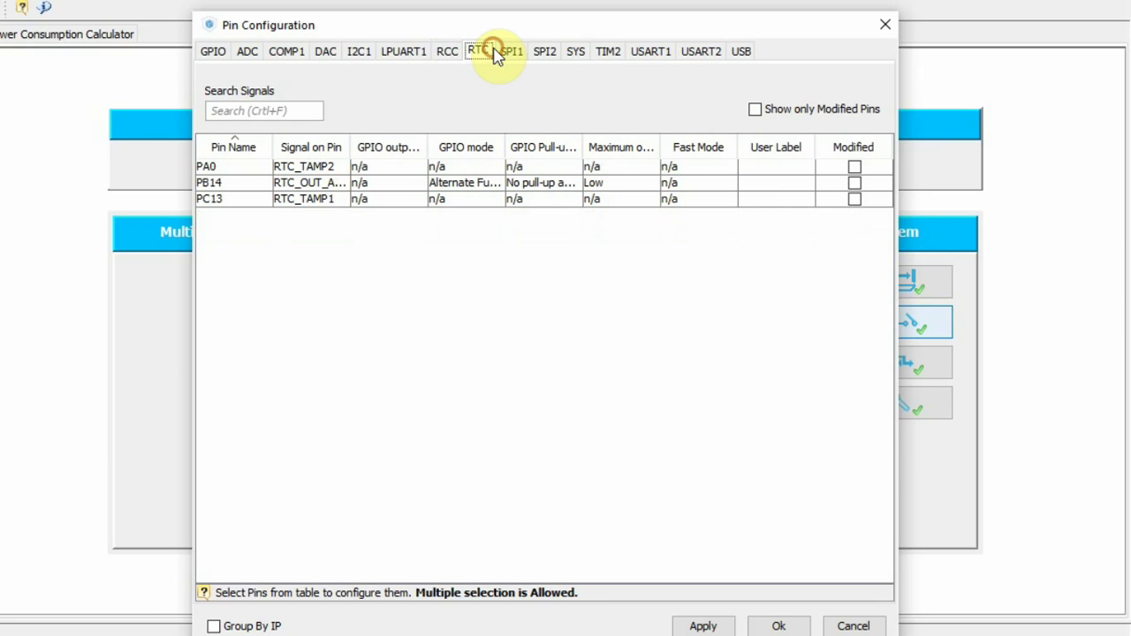
- Examine the GPIO mode, pull-up/pull-down, maximum output speed and fast mode options of the I2C1_SCL pin PB8, keeping its settings
{"action": "left_click", "coordinate": [356, 57]}
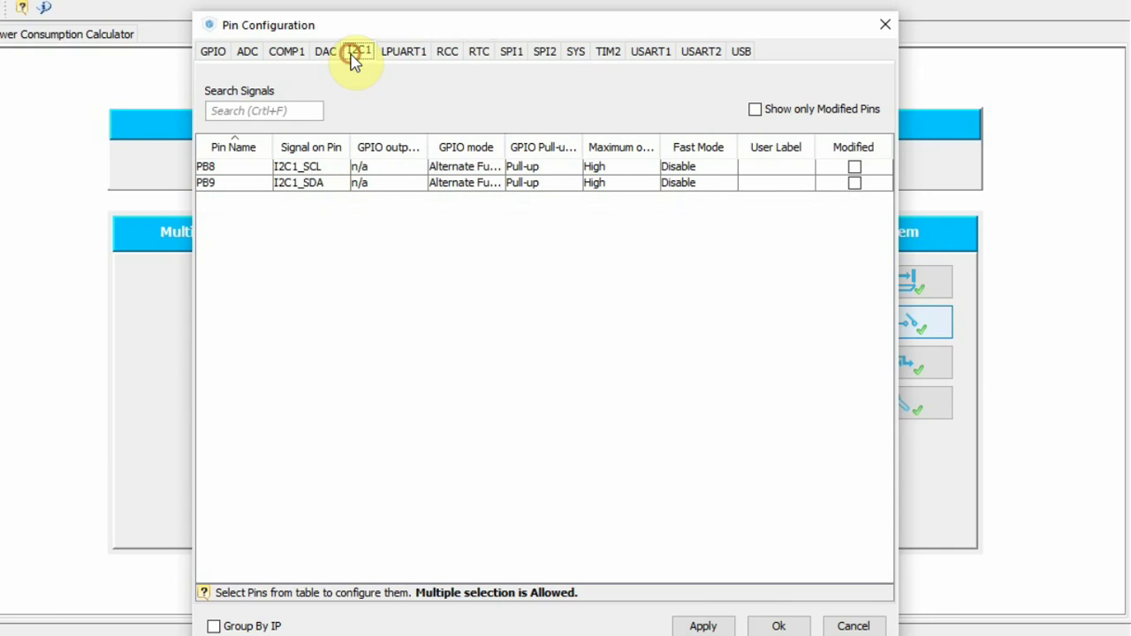
{"action": "left_click", "coordinate": [295, 166]}
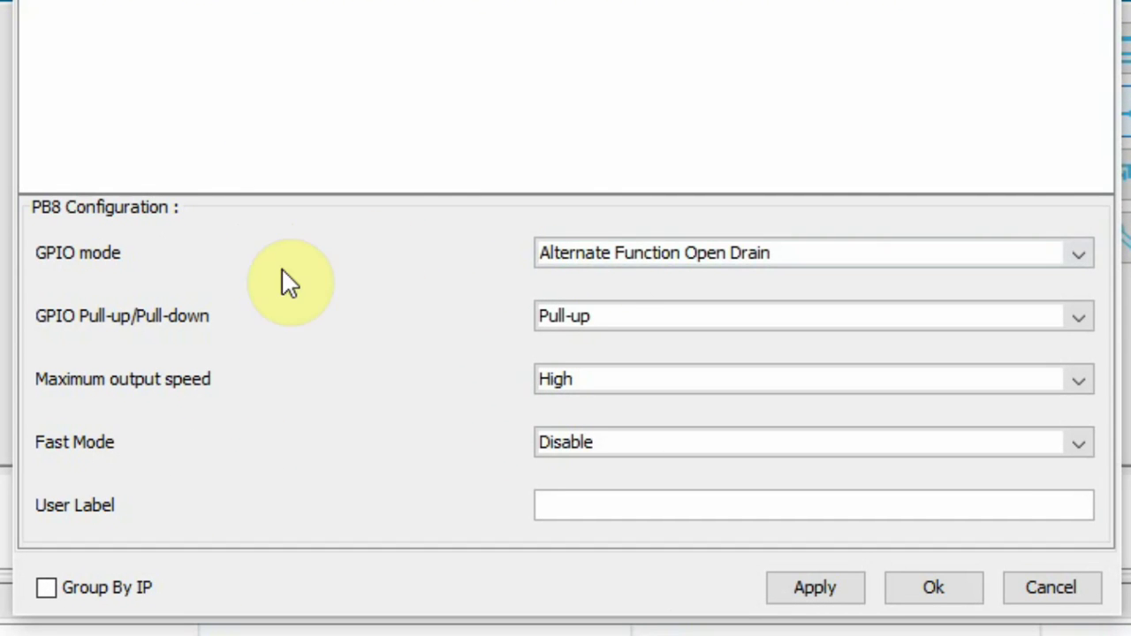
{"action": "left_click", "coordinate": [662, 251]}
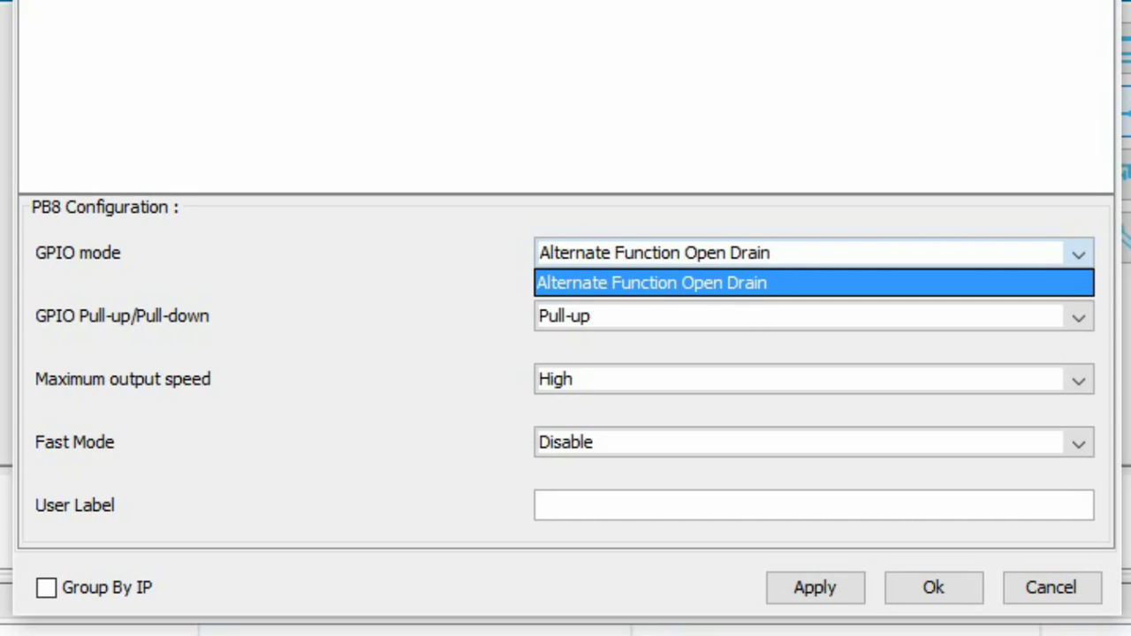
{"action": "left_click", "coordinate": [309, 314]}
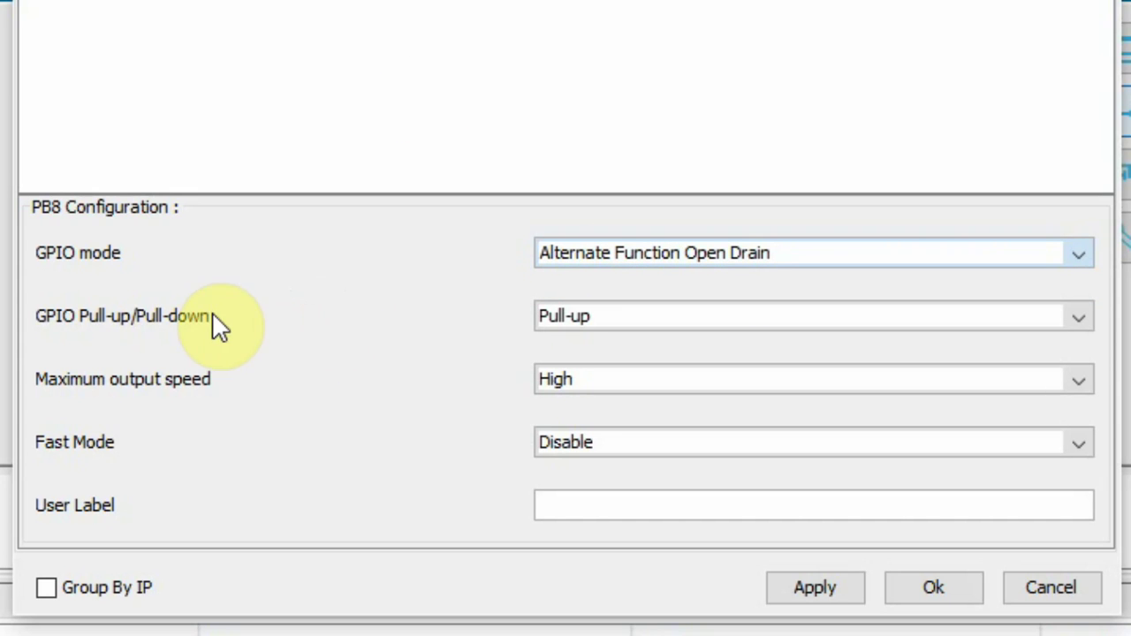
{"action": "left_click", "coordinate": [586, 320]}
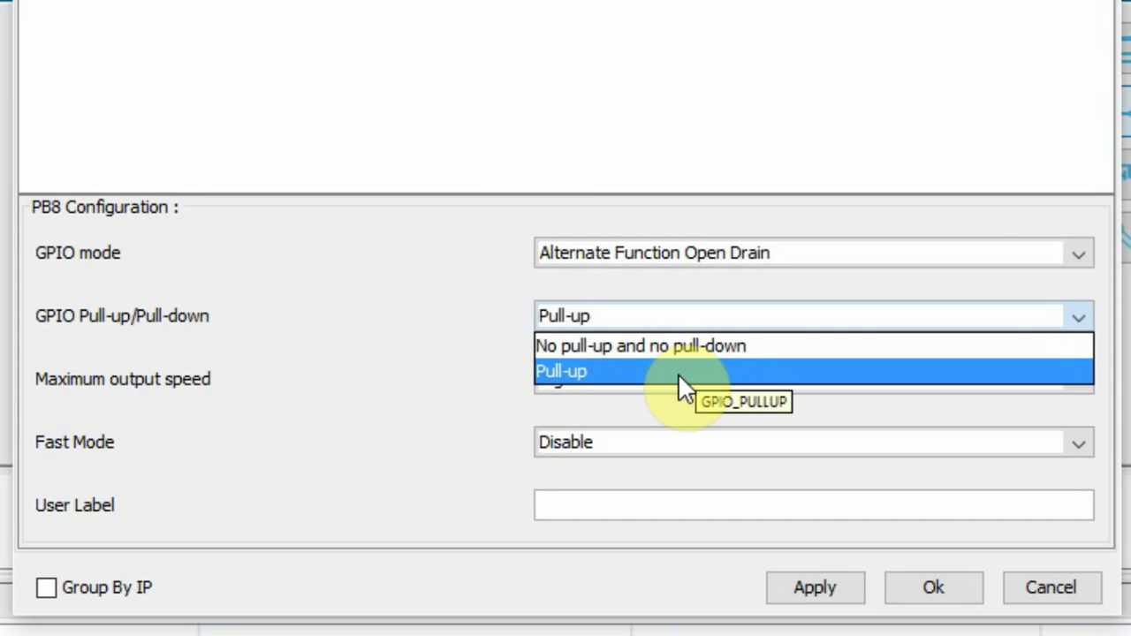
{"action": "left_click", "coordinate": [495, 369]}
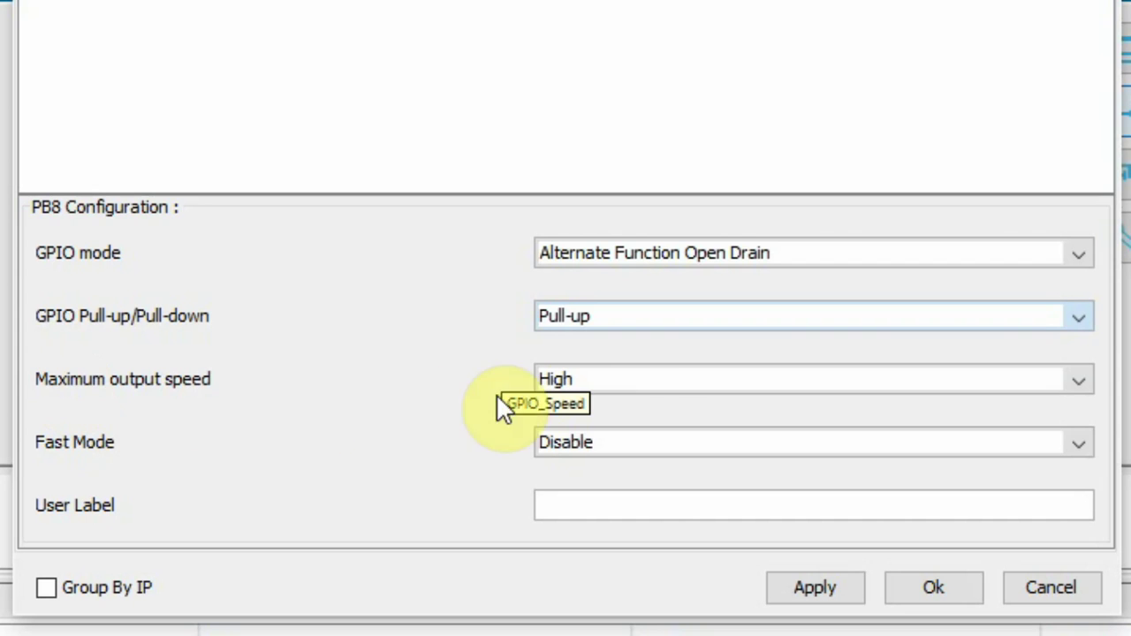
{"action": "left_click", "coordinate": [637, 381]}
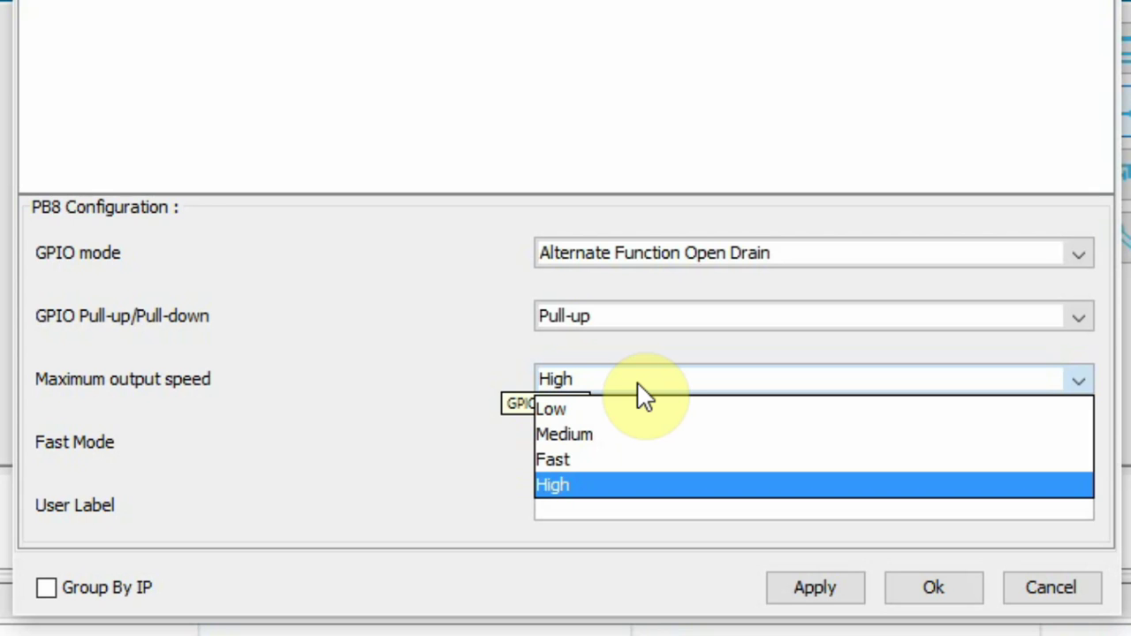
{"action": "left_click", "coordinate": [638, 384]}
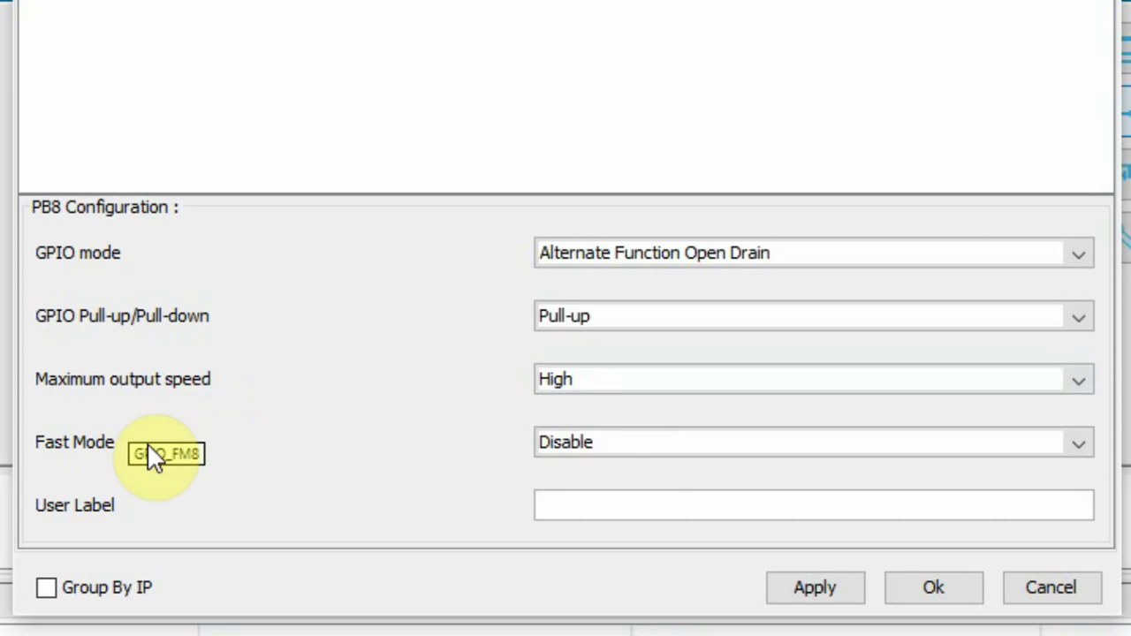
{"action": "left_click", "coordinate": [643, 442]}
{"action": "left_click", "coordinate": [644, 445]}
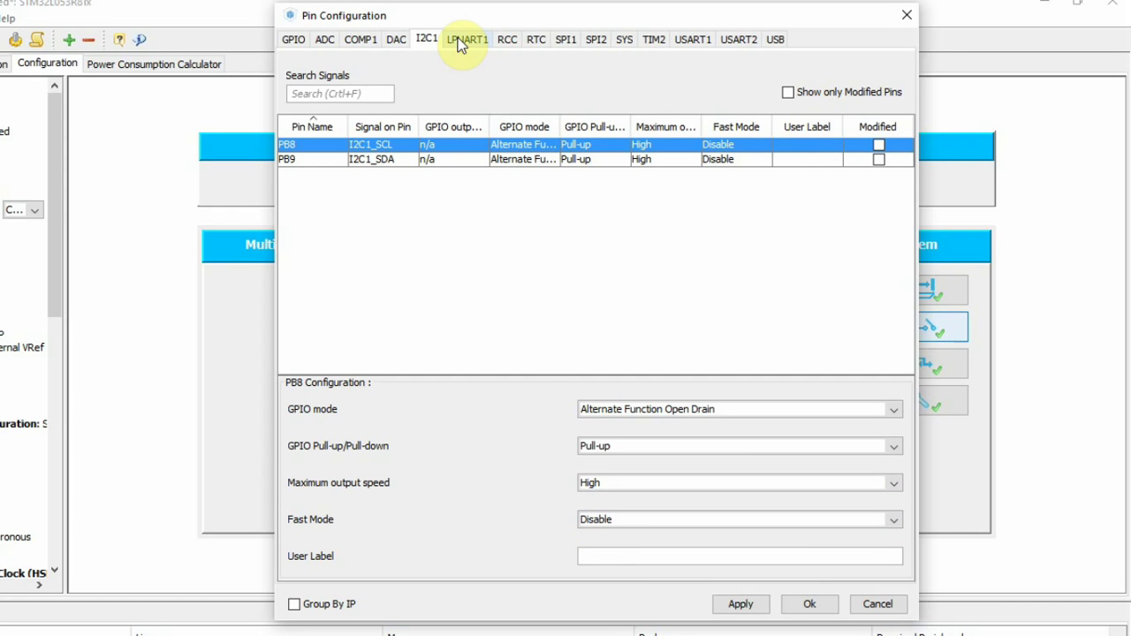
- Check the LPUART1 pins PC4 and PC5, including the PC4 user label, and accept the pin configuration
{"action": "left_click", "coordinate": [467, 40]}
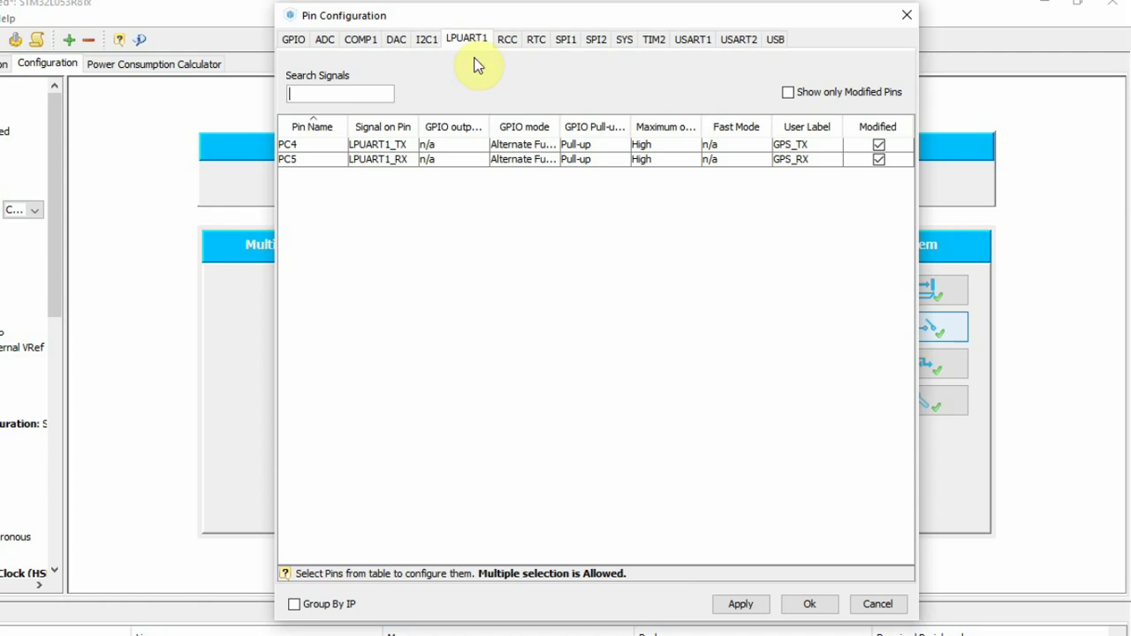
{"action": "left_click", "coordinate": [506, 145]}
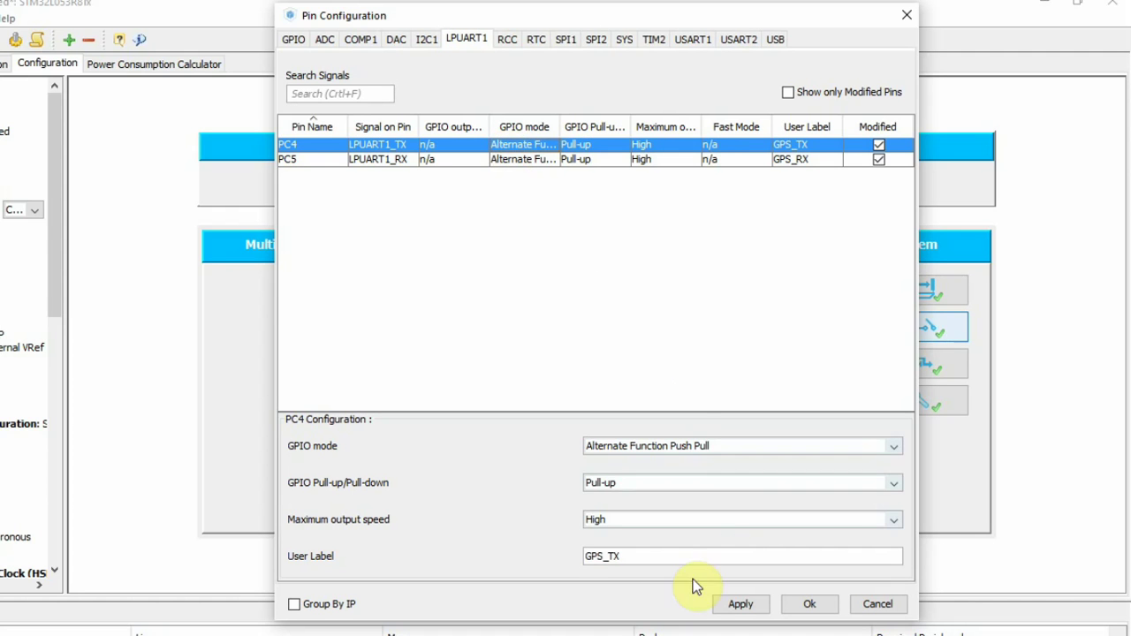
{"action": "left_click_drag", "start_coordinate": [633, 560], "coordinate": [555, 548]}
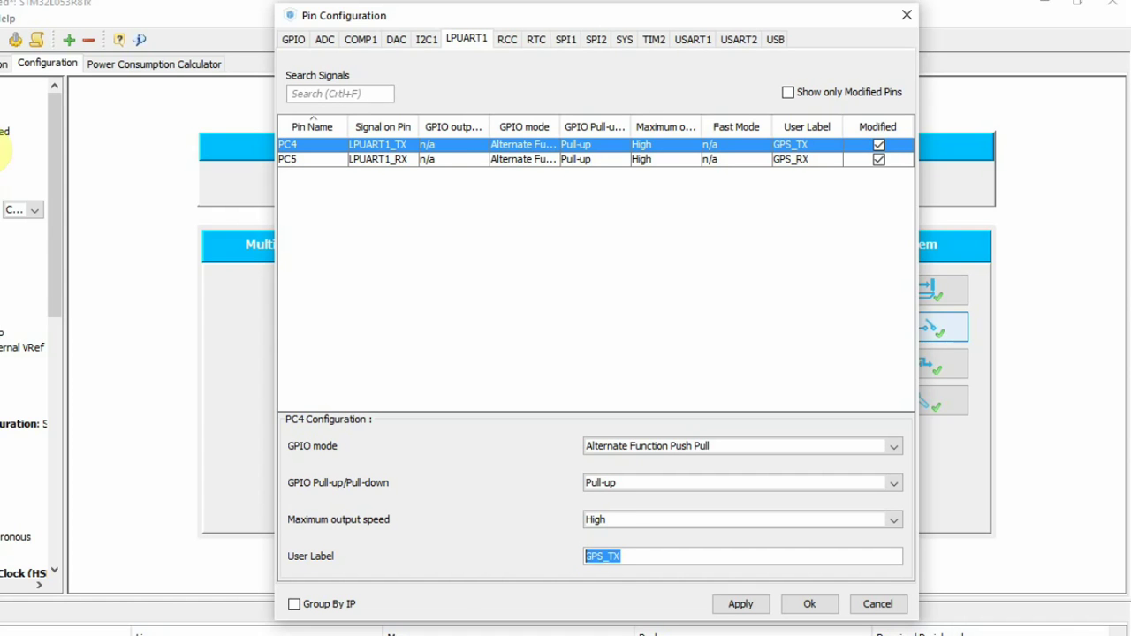
{"action": "left_click", "coordinate": [440, 158]}
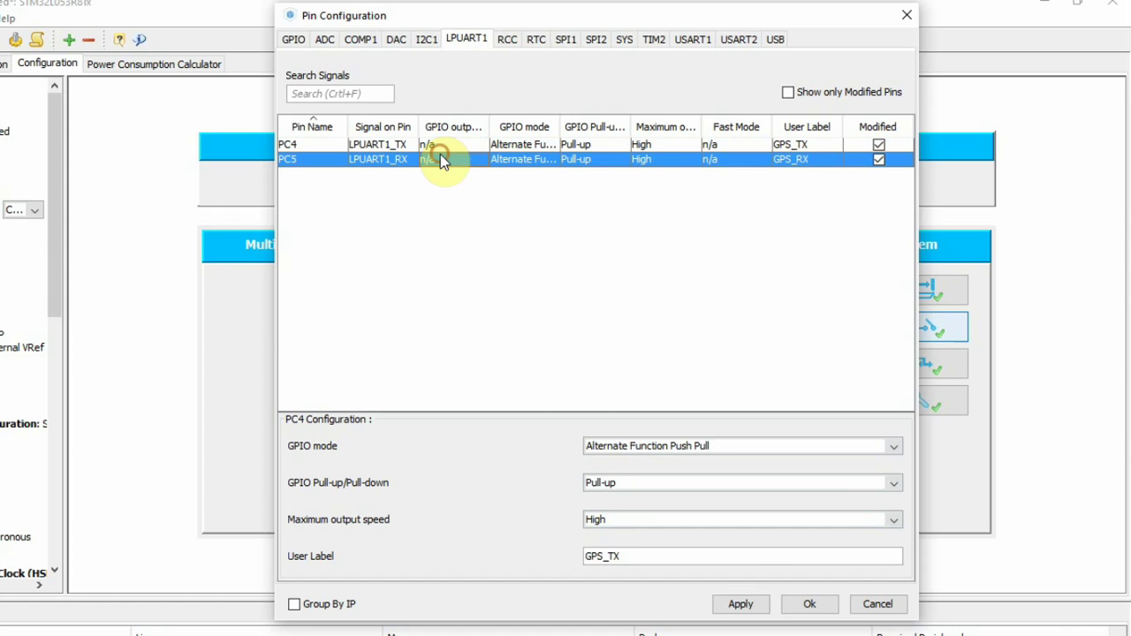
{"action": "left_click", "coordinate": [809, 605]}
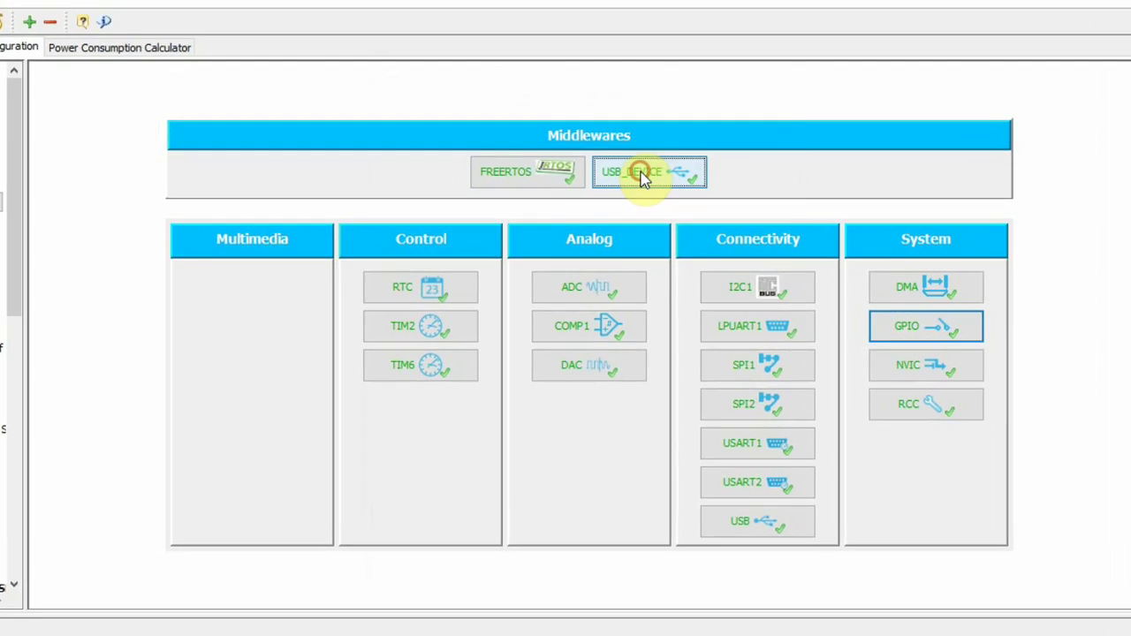
- Review the USB_DEVICE parameter settings, device descriptor with its product string, and user constants, and accept the configuration
{"action": "left_click", "coordinate": [630, 181]}
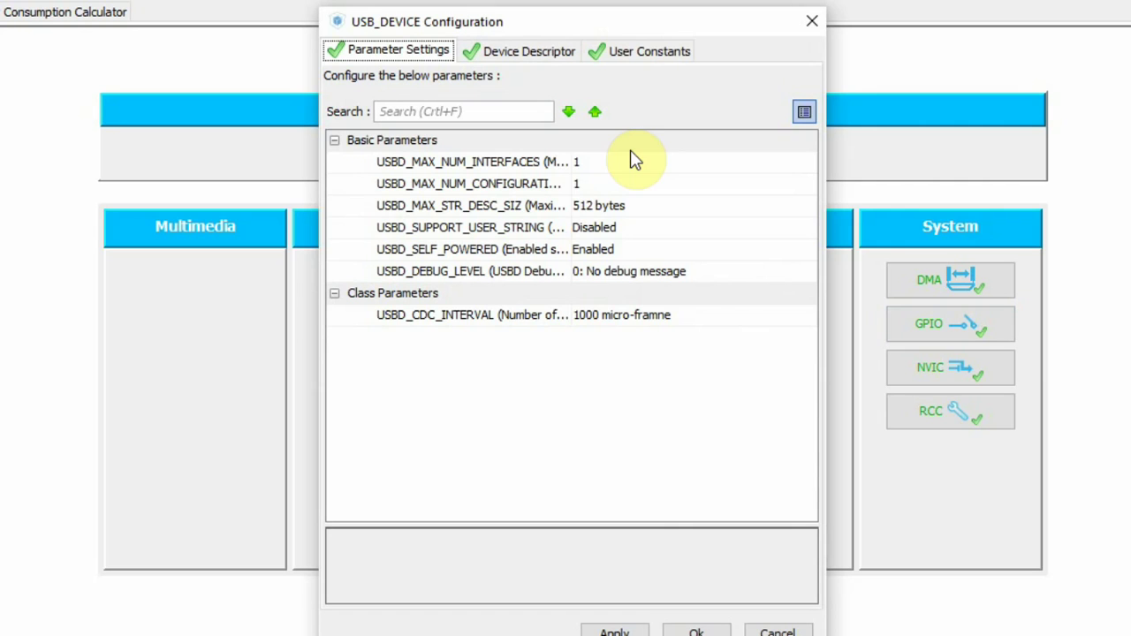
{"action": "mouse_move", "coordinate": [572, 146]}
{"action": "left_mouse_down"}
{"action": "mouse_move", "coordinate": [821, 201]}
{"action": "mouse_move", "coordinate": [1102, 192]}
{"action": "left_mouse_up"}
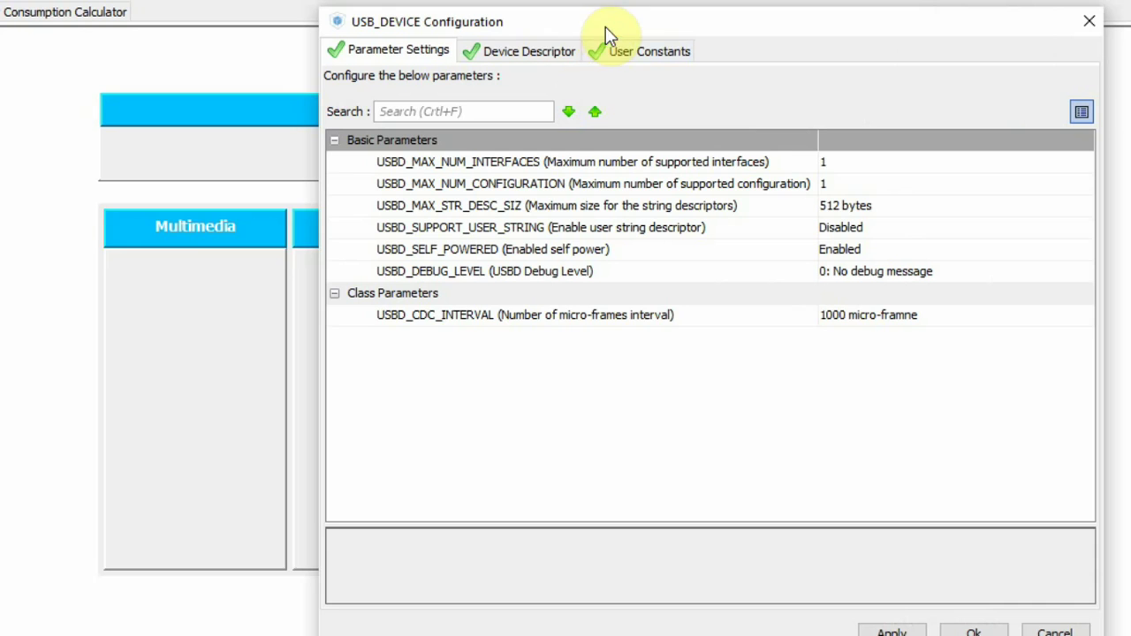
{"action": "left_click_drag", "start_coordinate": [607, 30], "coordinate": [423, 26]}
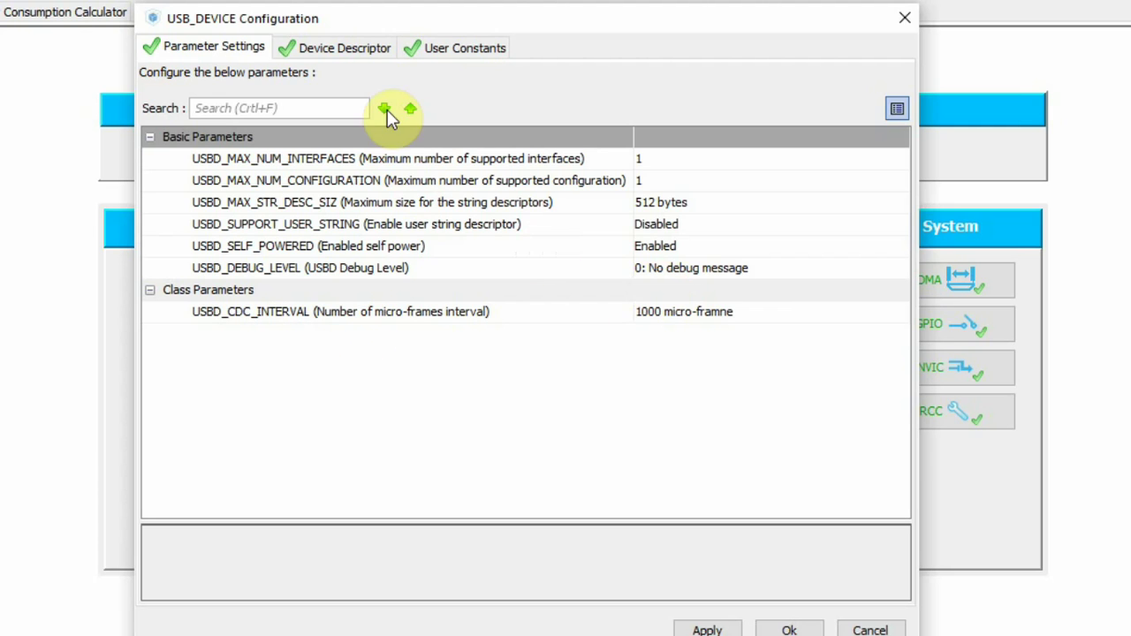
{"action": "left_click", "coordinate": [326, 55]}
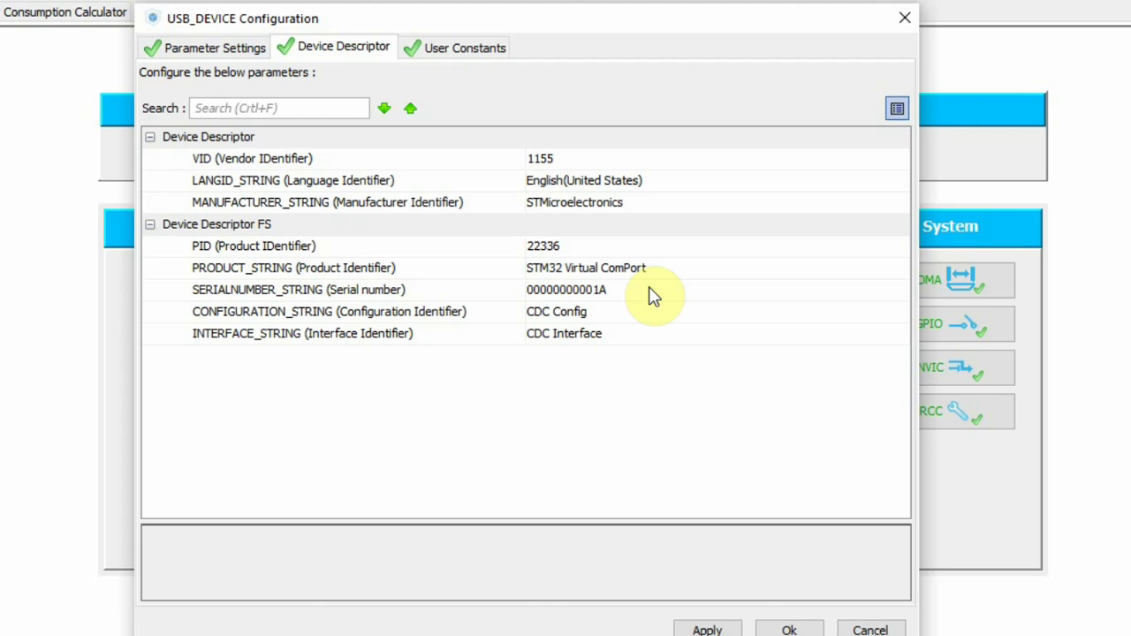
{"action": "left_click", "coordinate": [566, 268]}
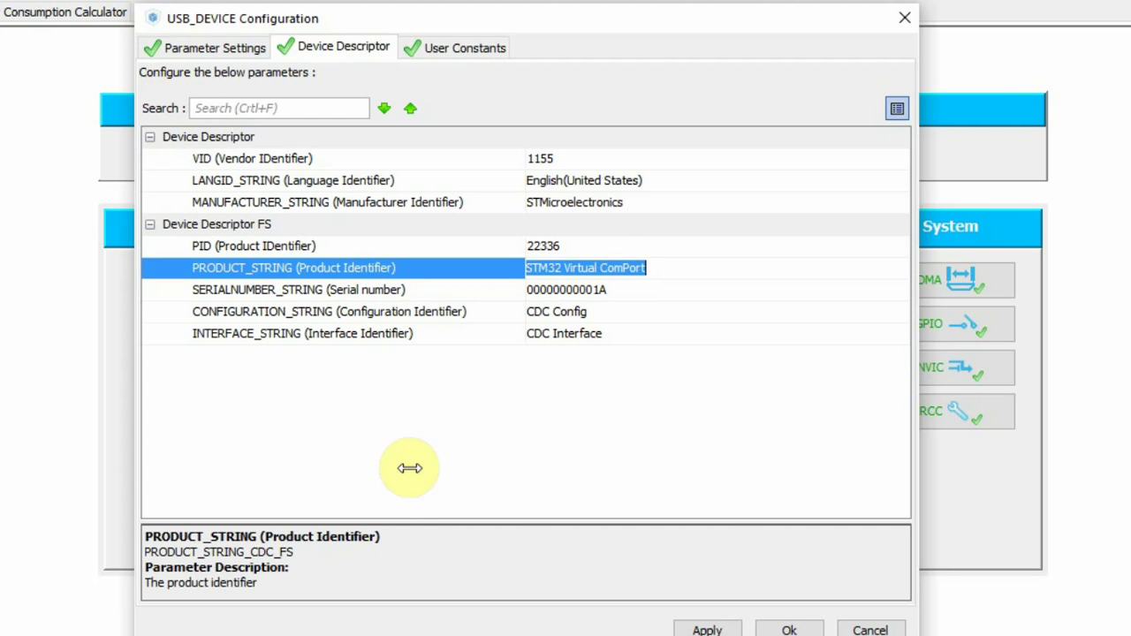
{"action": "left_click_drag", "start_coordinate": [380, 522], "coordinate": [384, 481]}
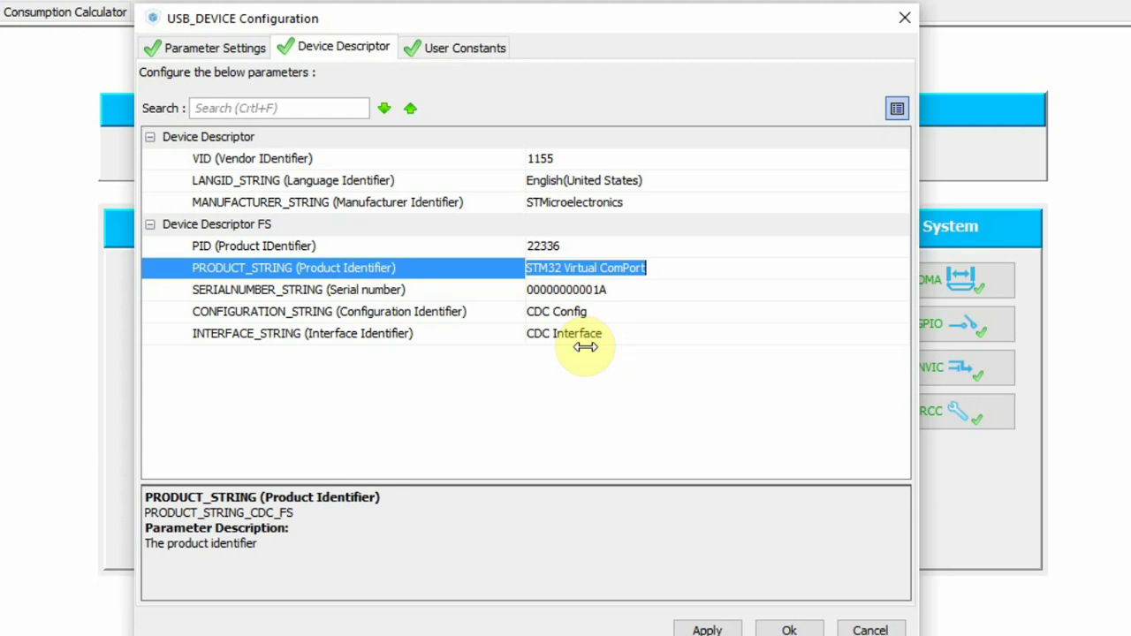
{"action": "left_click", "coordinate": [451, 51]}
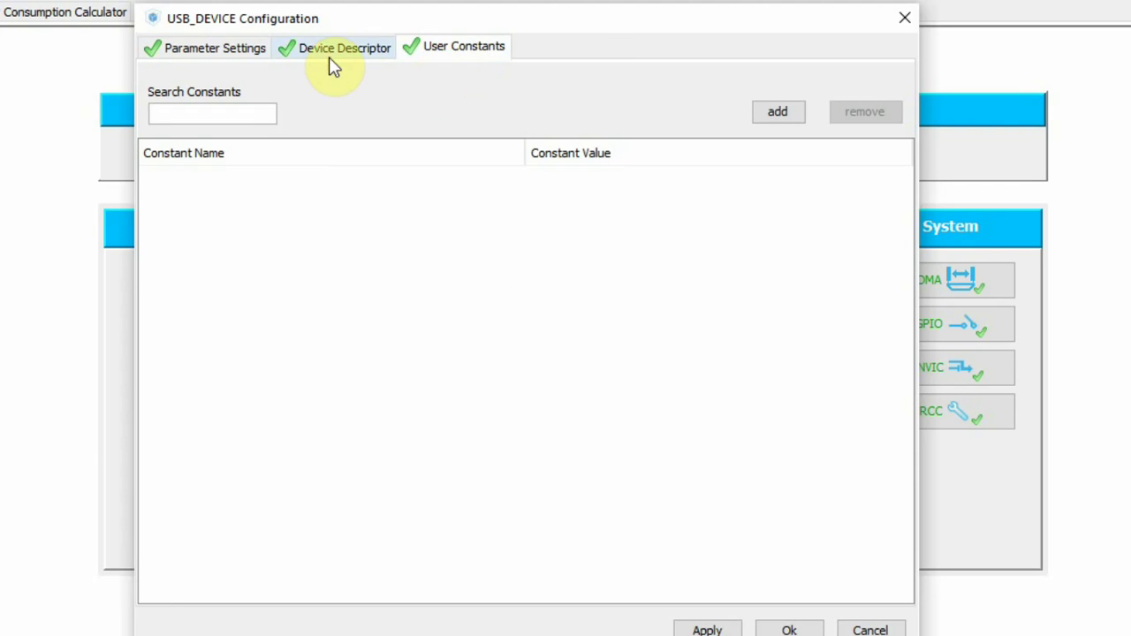
{"action": "left_click", "coordinate": [789, 629]}
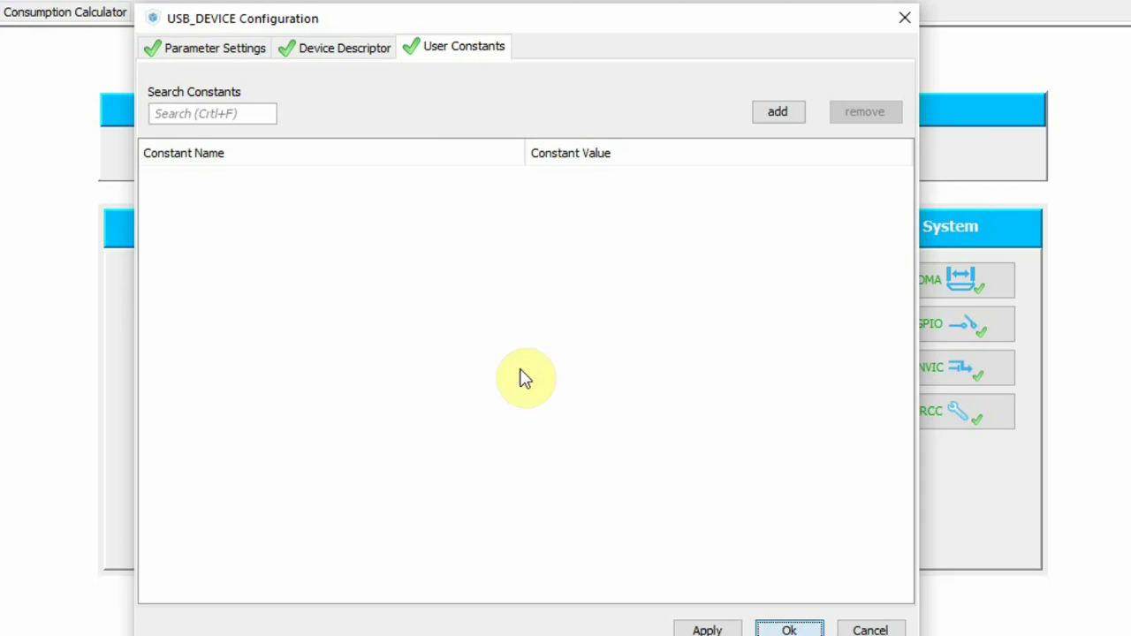
- Review the FreeRTOS config parameters from the kernel settings to the software timer definitions and close the configuration without changes
{"action": "left_click", "coordinate": [495, 159]}
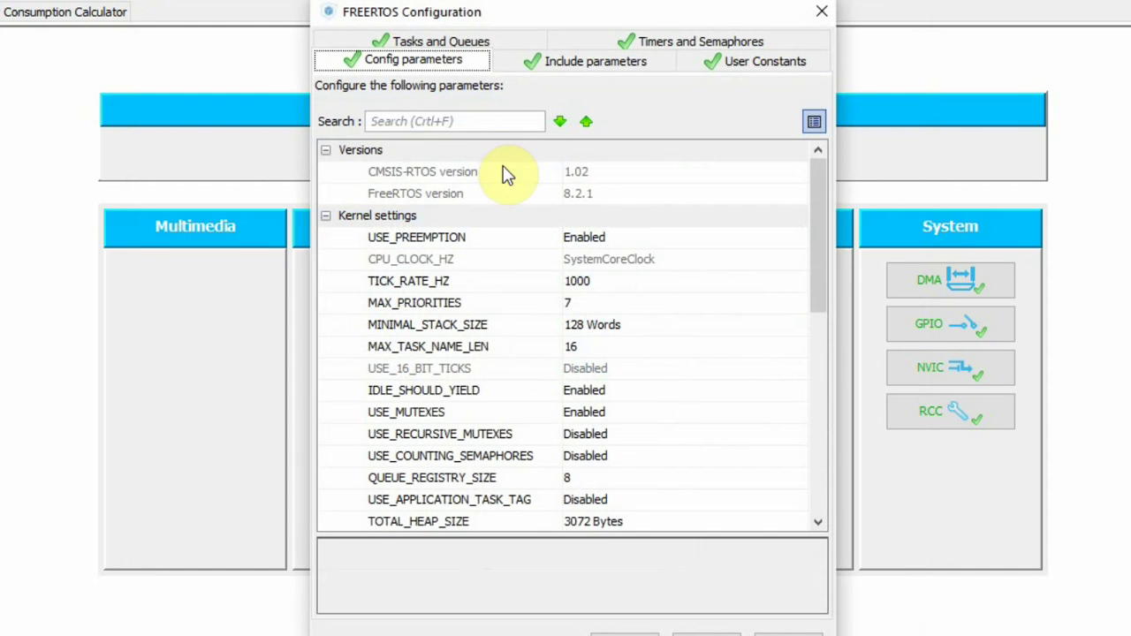
{"action": "left_click_drag", "start_coordinate": [838, 276], "coordinate": [1130, 274]}
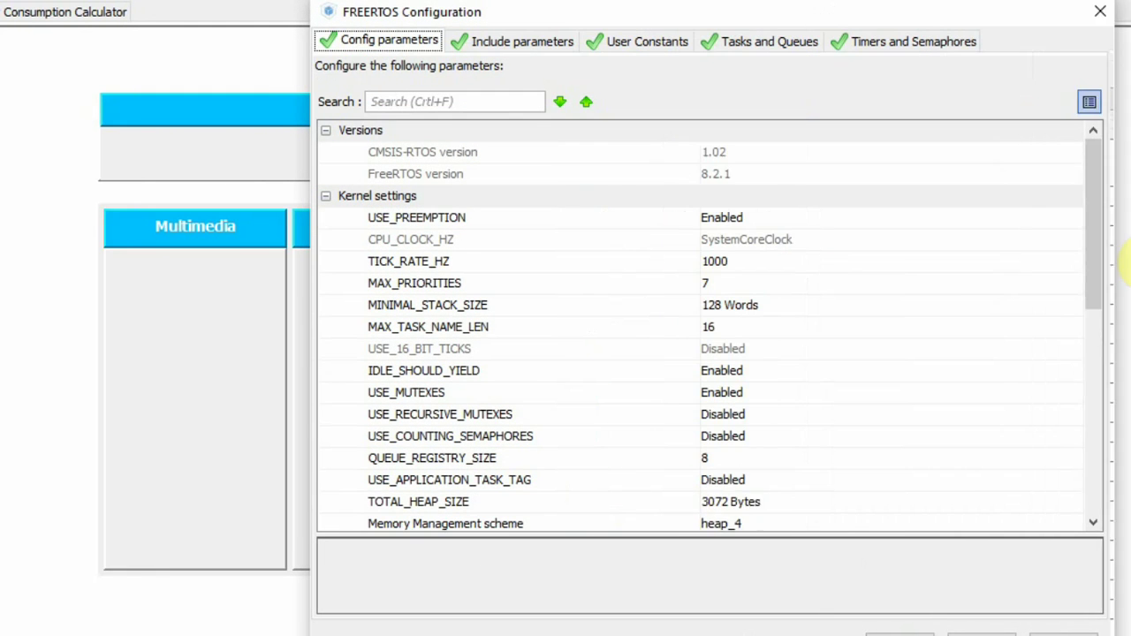
{"action": "left_click_drag", "start_coordinate": [611, 12], "coordinate": [328, 8]}
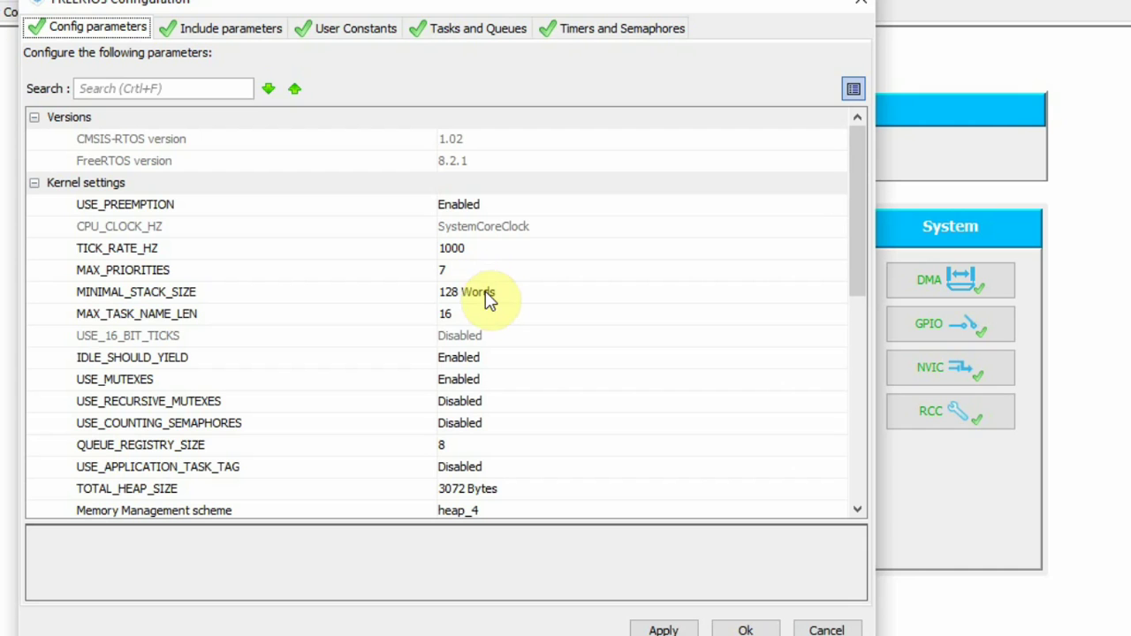
{"action": "left_click", "coordinate": [854, 291]}
{"action": "left_click_drag", "start_coordinate": [855, 291], "coordinate": [854, 455]}
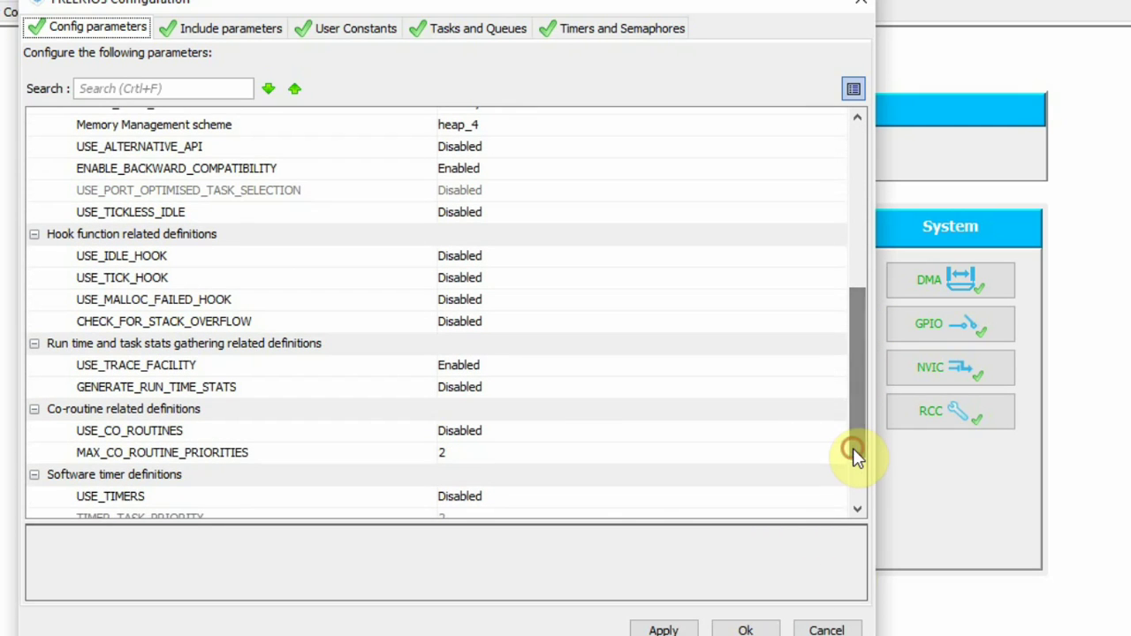
{"action": "left_click", "coordinate": [830, 630]}
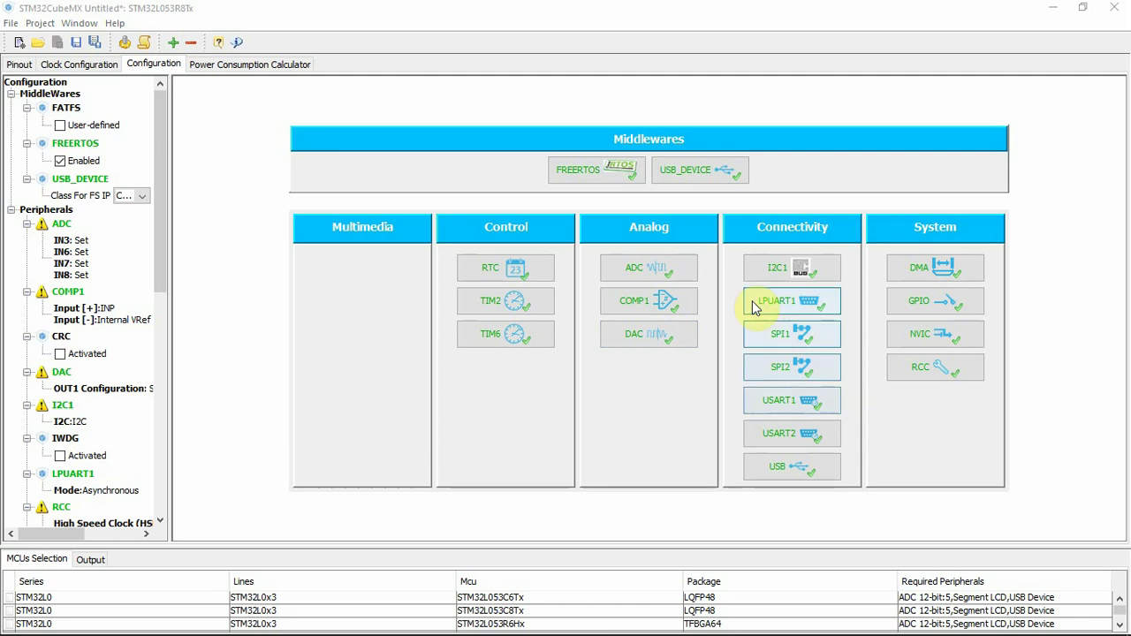
- Look over the pinout and clock configuration of the project and return to the peripheral configuration overview
{"action": "left_click", "coordinate": [22, 66]}
{"action": "left_click", "coordinate": [60, 68]}
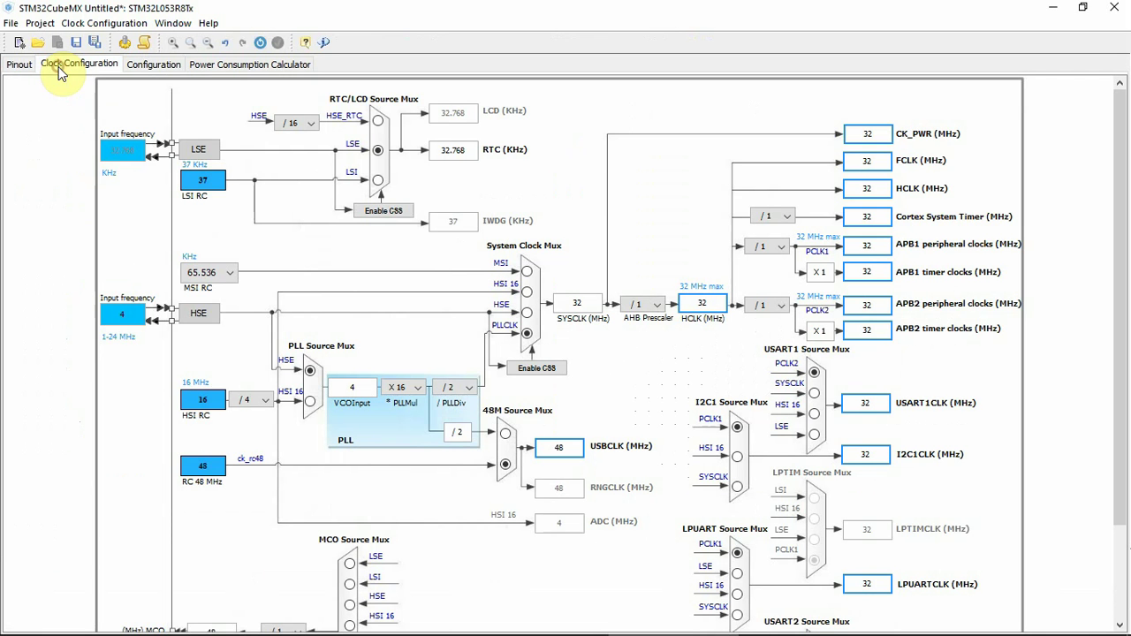
{"action": "left_click", "coordinate": [155, 68]}
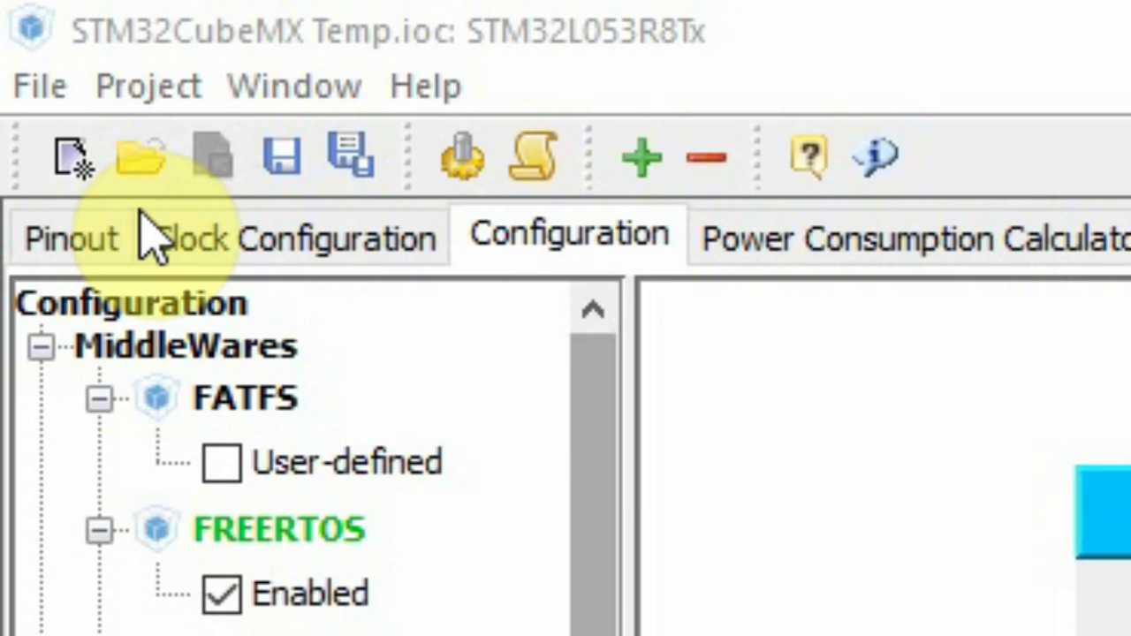
- Review the project name, project location, toolchain folder and available Toolchain / IDE options in the project settings, keeping EWARM
{"action": "left_click", "coordinate": [108, 89]}
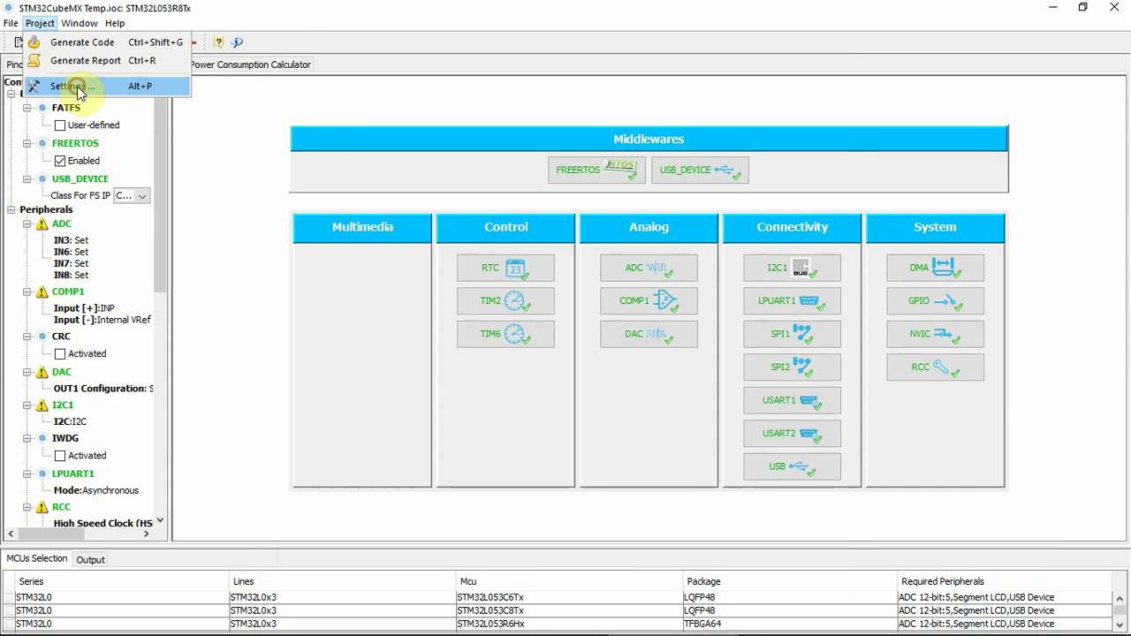
{"action": "left_click", "coordinate": [77, 86]}
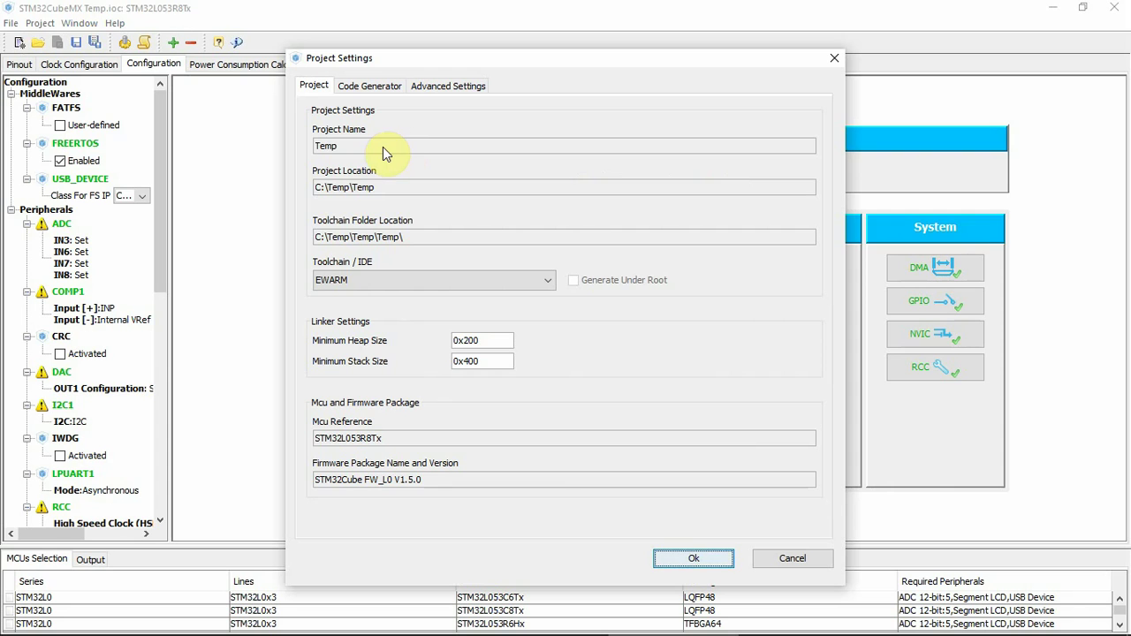
{"action": "mouse_move", "coordinate": [333, 147]}
{"action": "left_mouse_down"}
{"action": "mouse_move", "coordinate": [290, 150]}
{"action": "mouse_move", "coordinate": [313, 152]}
{"action": "left_mouse_up"}
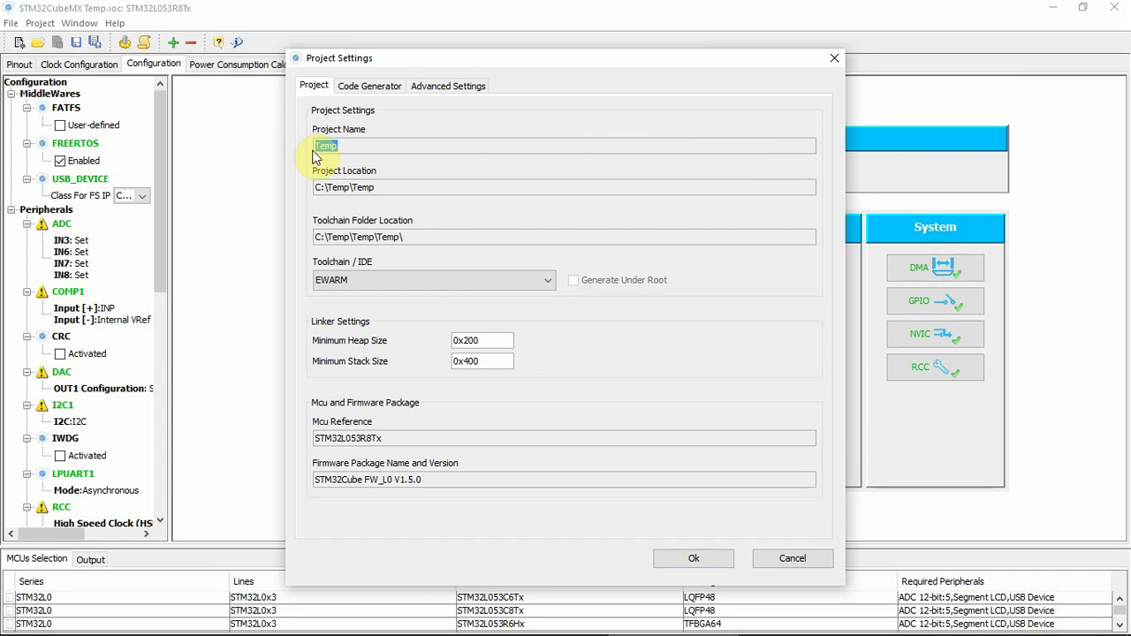
{"action": "left_click_drag", "start_coordinate": [386, 187], "coordinate": [301, 186]}
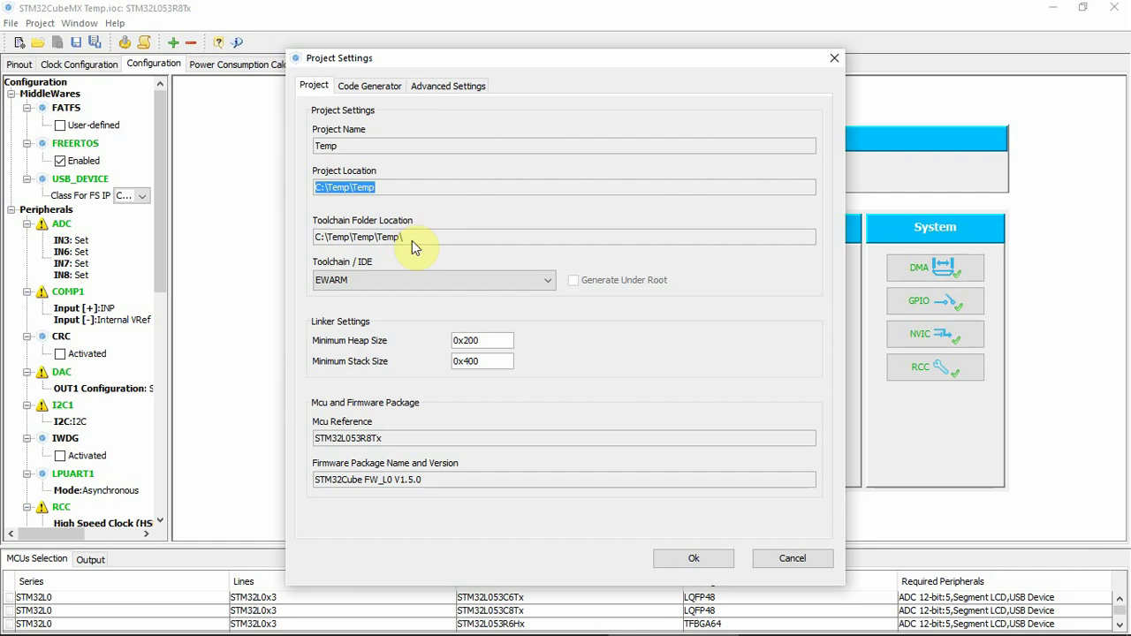
{"action": "left_click_drag", "start_coordinate": [412, 239], "coordinate": [316, 236]}
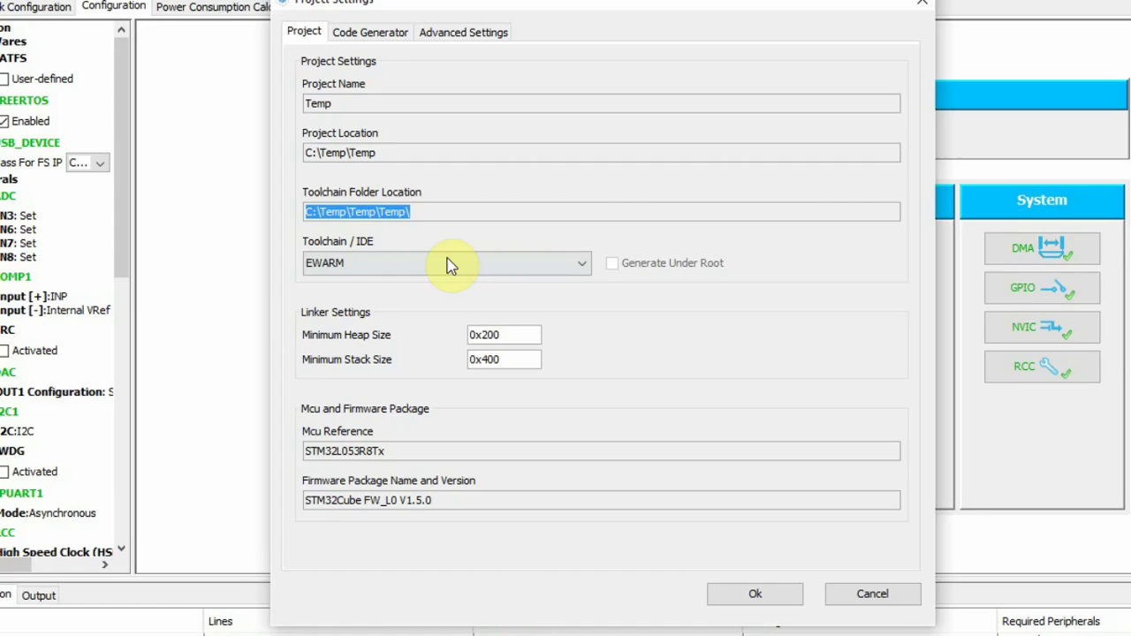
{"action": "left_click", "coordinate": [433, 280]}
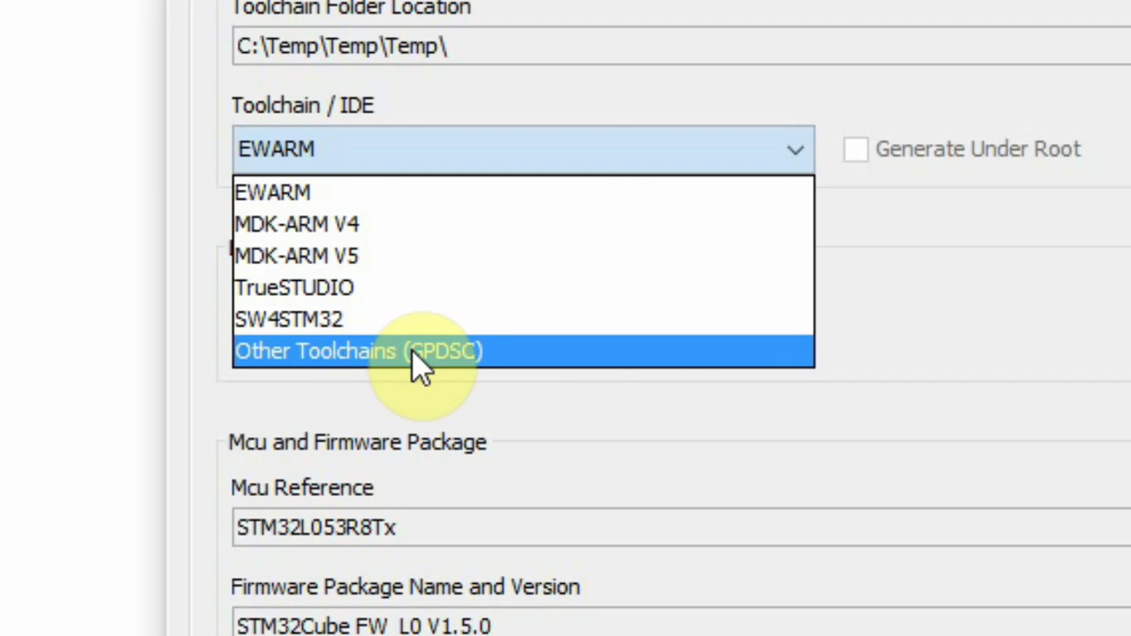
{"action": "left_click", "coordinate": [1078, 315]}
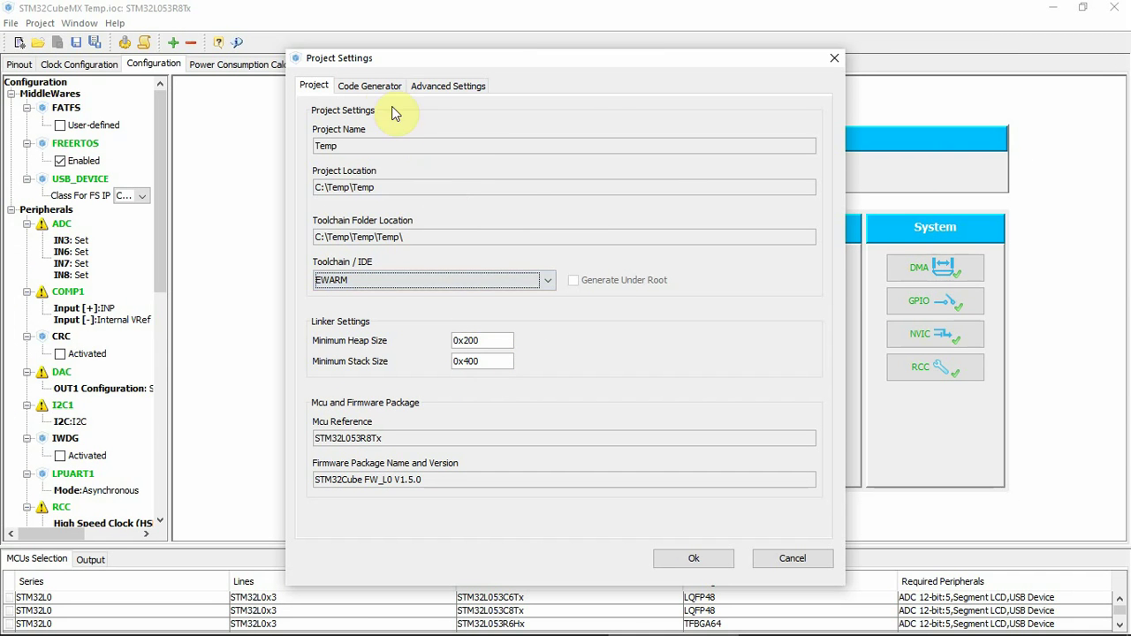
- Set code generation to copy only the necessary library files and set all free pins as analog, and accept the project settings
{"action": "left_click", "coordinate": [384, 92]}
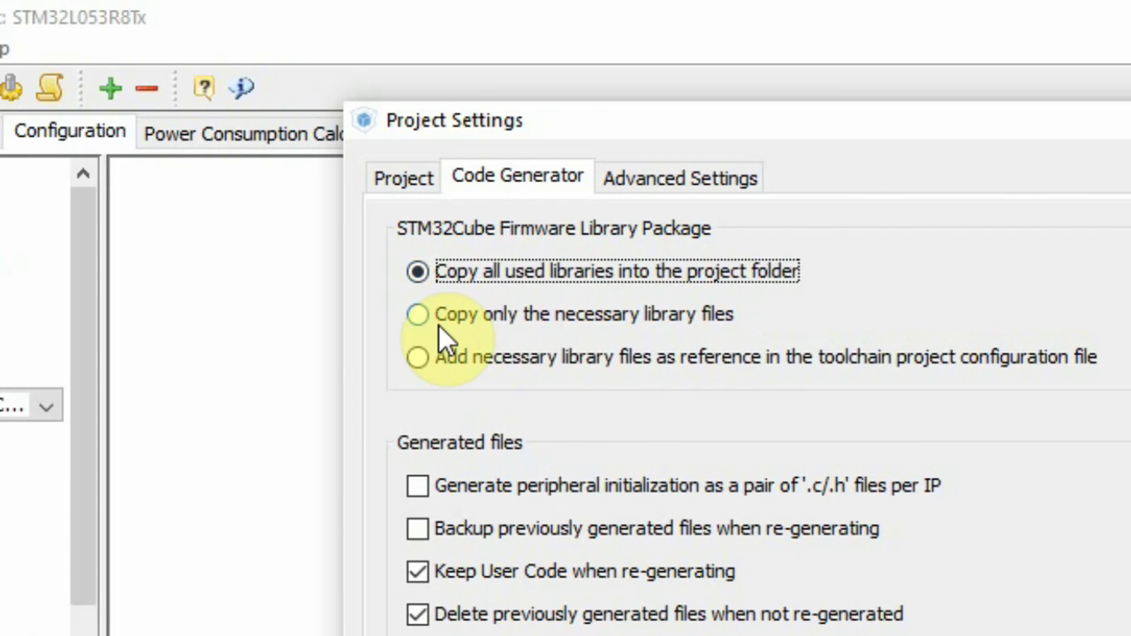
{"action": "left_click", "coordinate": [438, 325]}
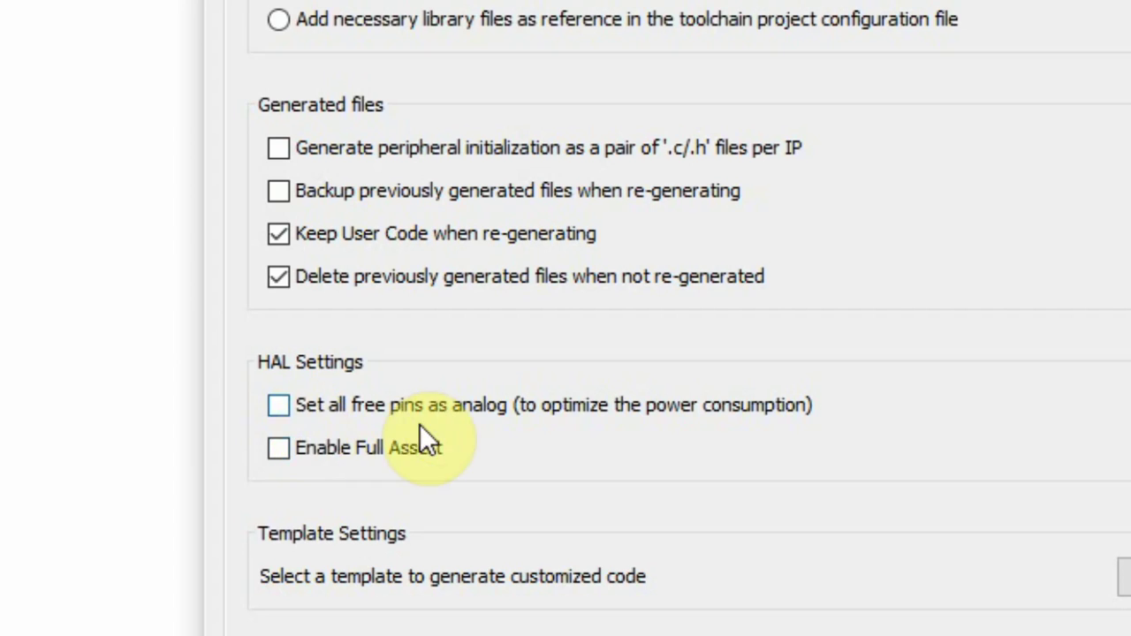
{"action": "left_click", "coordinate": [300, 409]}
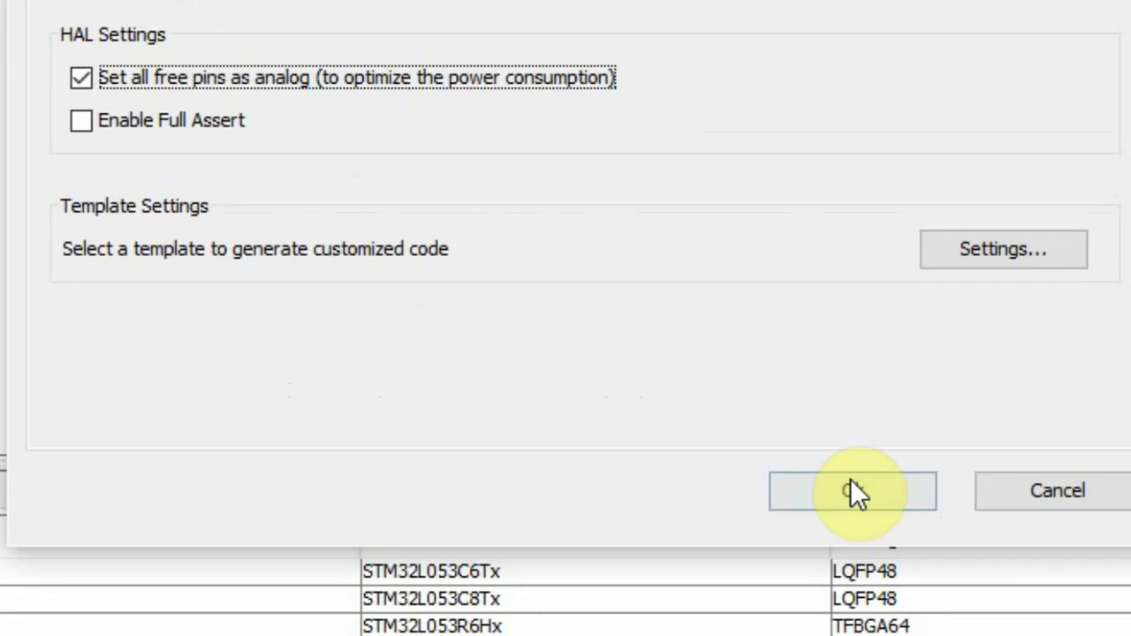
{"action": "left_click", "coordinate": [851, 490]}
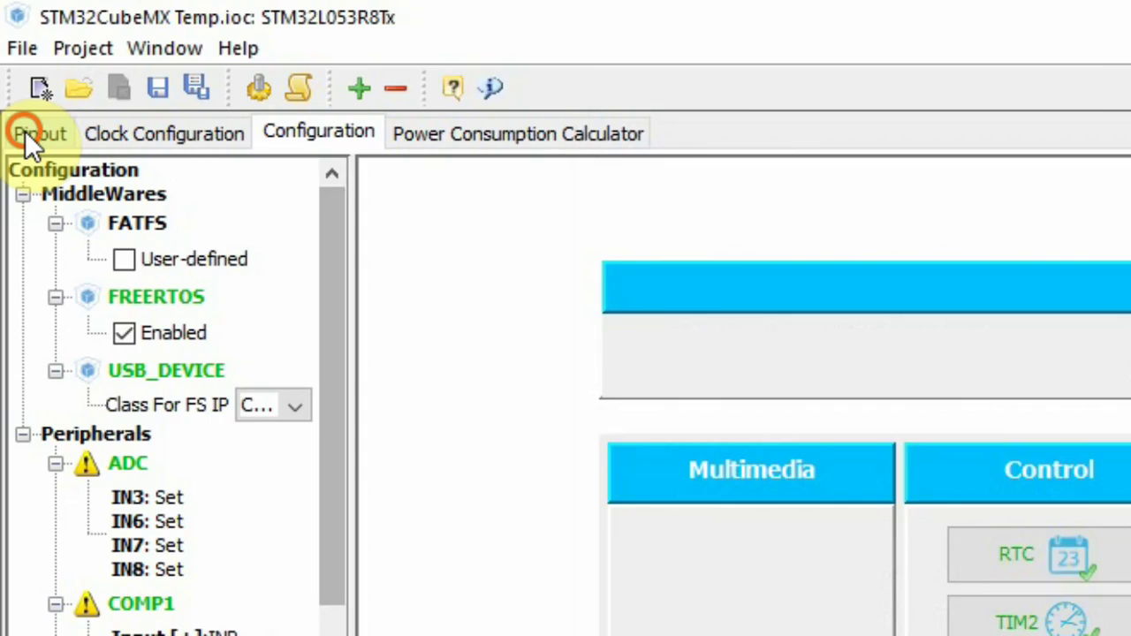
- Return to the pinout and check the project settings again, including the advanced list of generated function calls, and accept them
{"action": "left_click", "coordinate": [40, 75]}
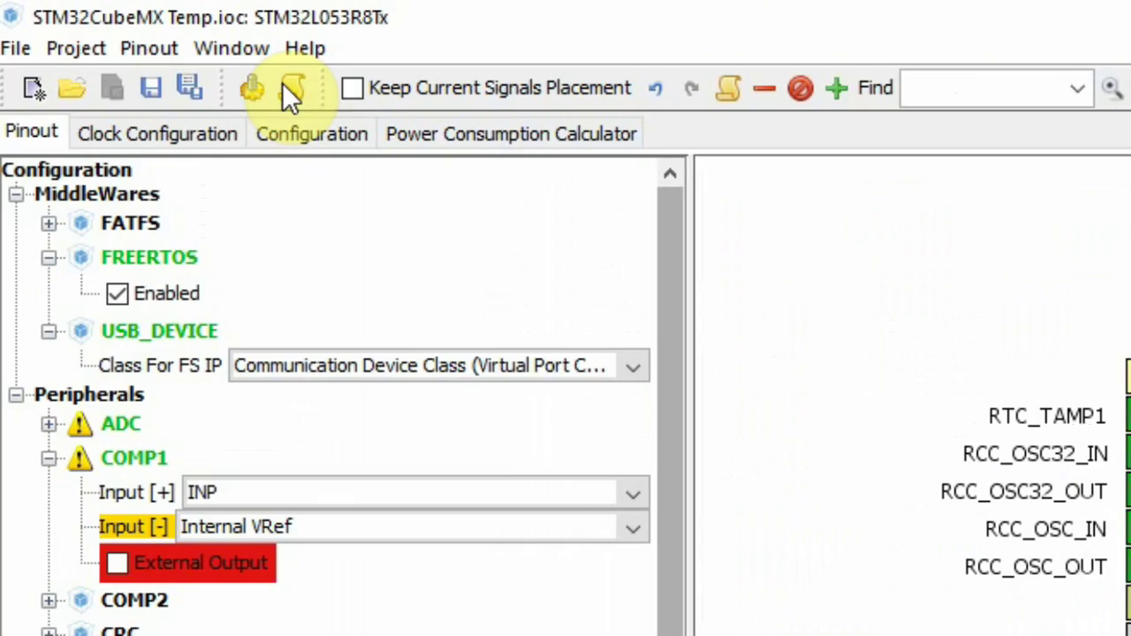
{"action": "left_click", "coordinate": [95, 48]}
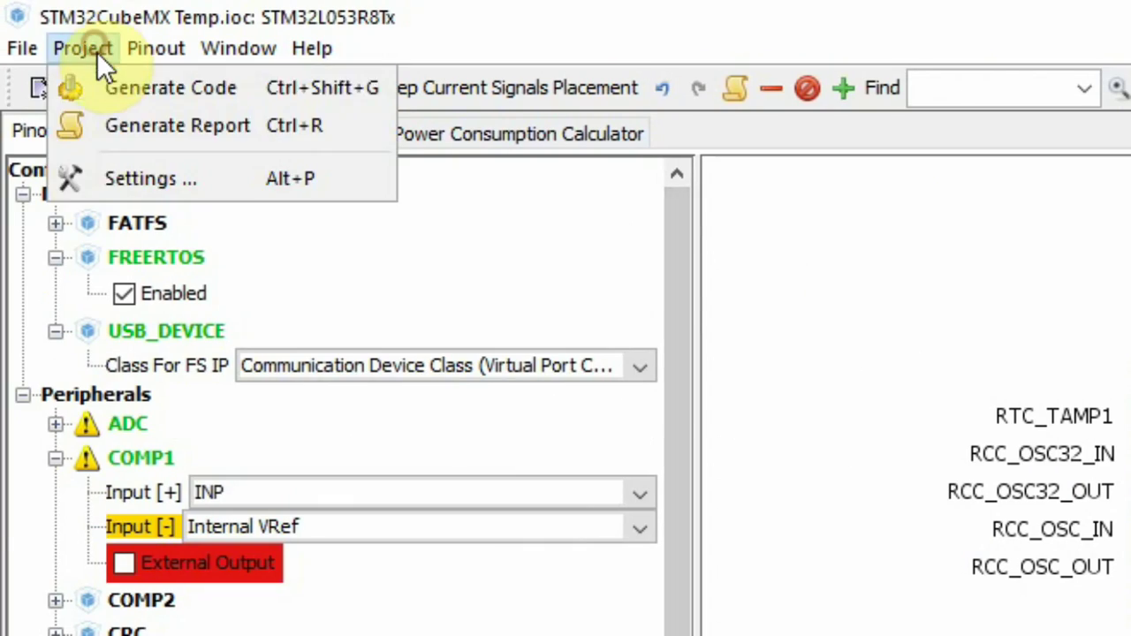
{"action": "left_click", "coordinate": [124, 175]}
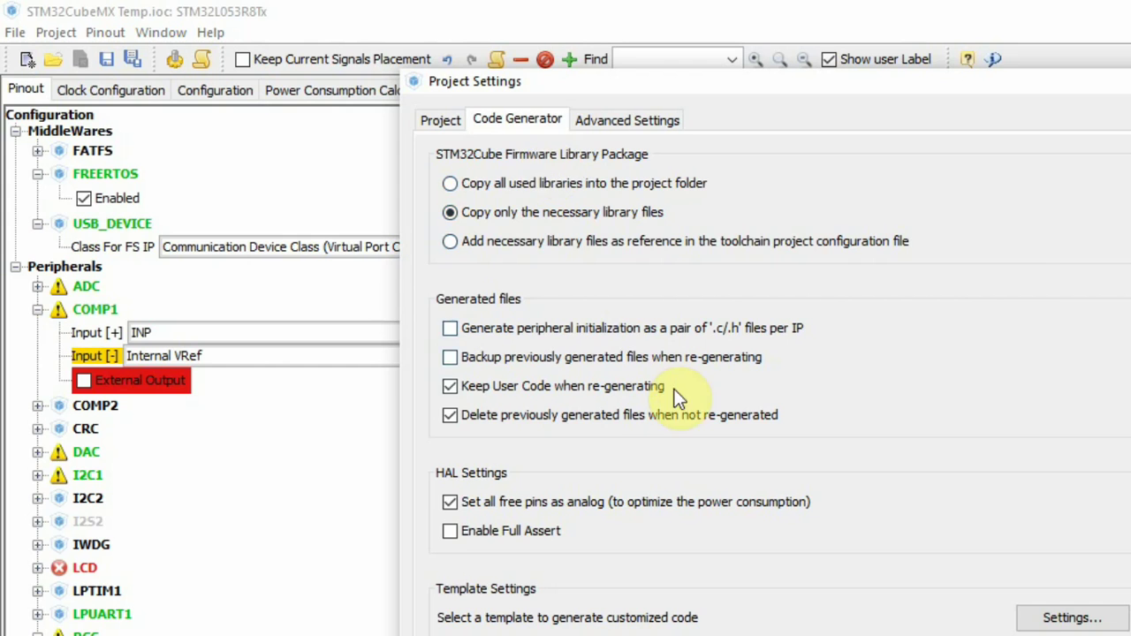
{"action": "left_click", "coordinate": [725, 150]}
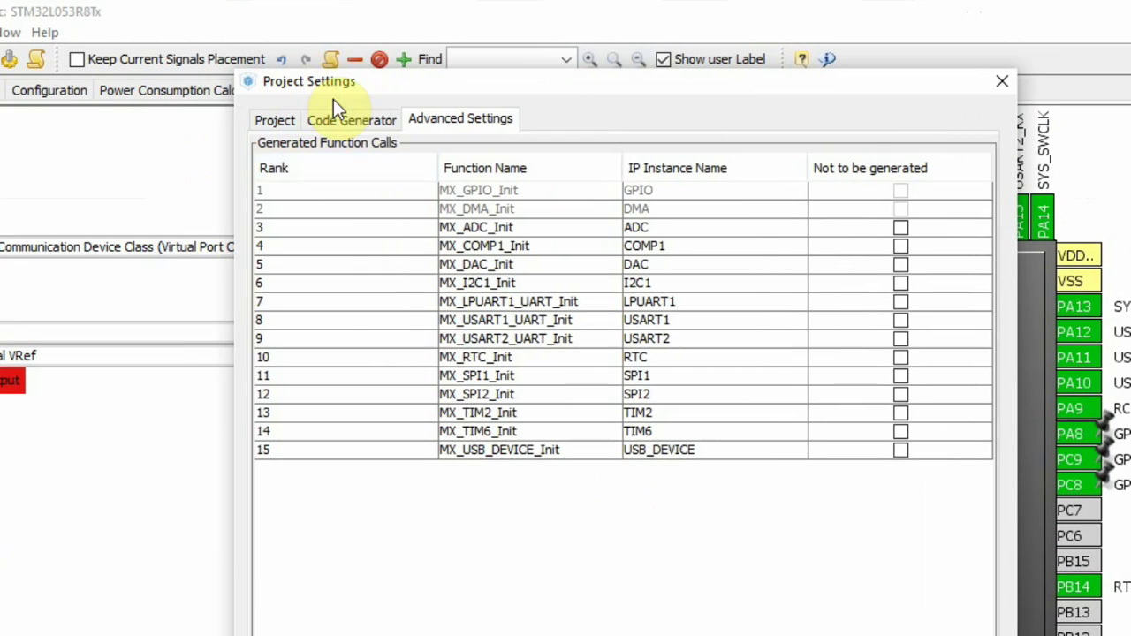
{"action": "left_click", "coordinate": [358, 119]}
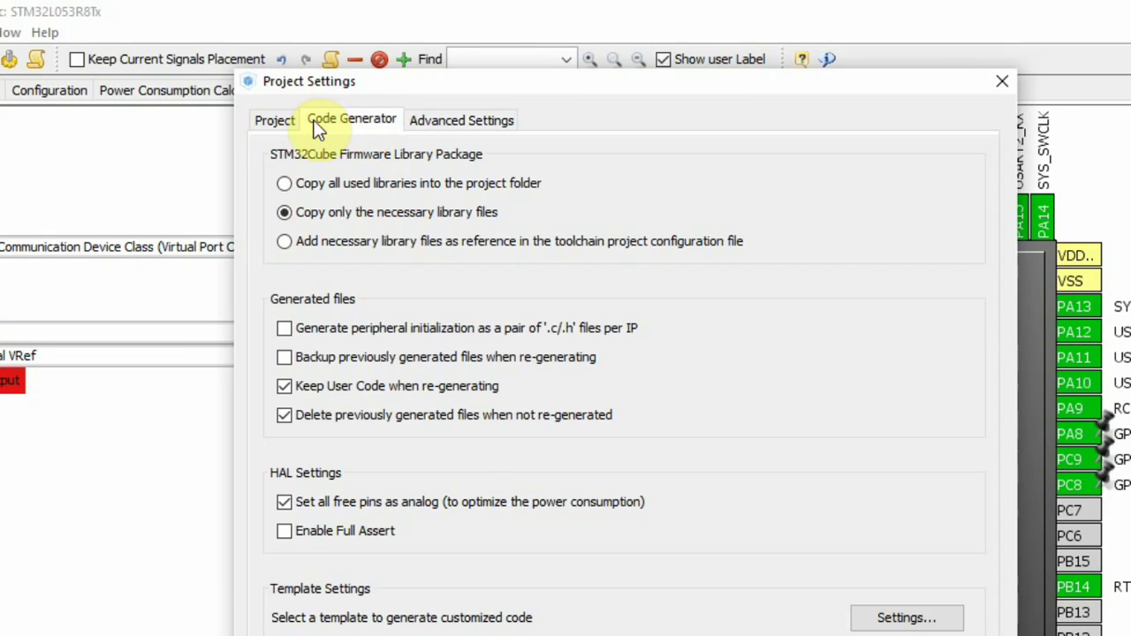
{"action": "left_click", "coordinate": [290, 121]}
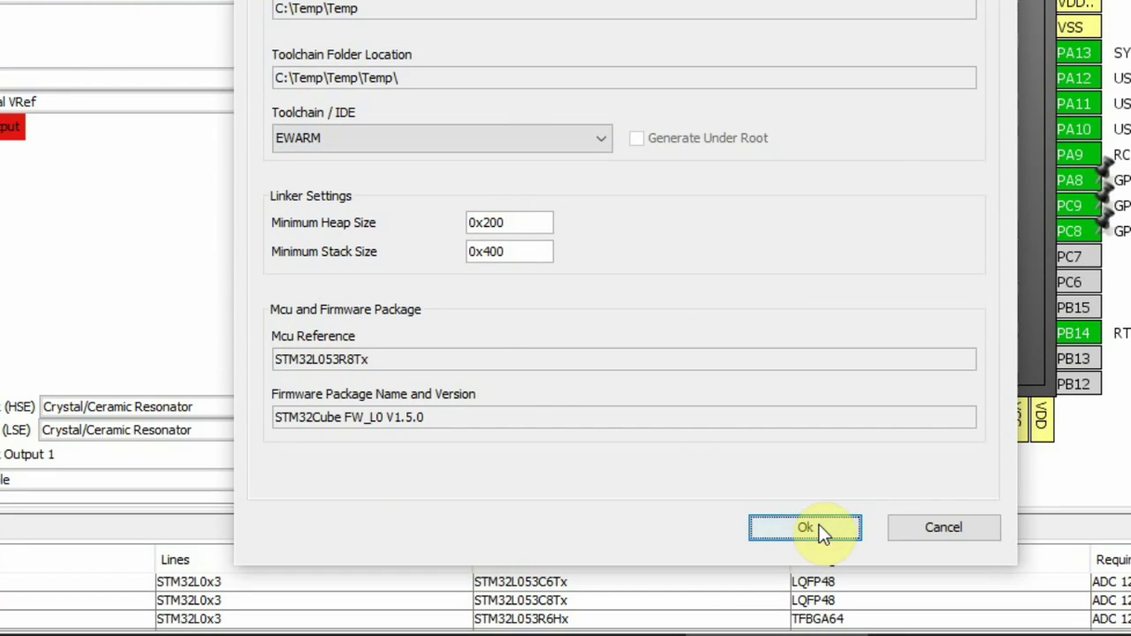
{"action": "left_click", "coordinate": [804, 528]}
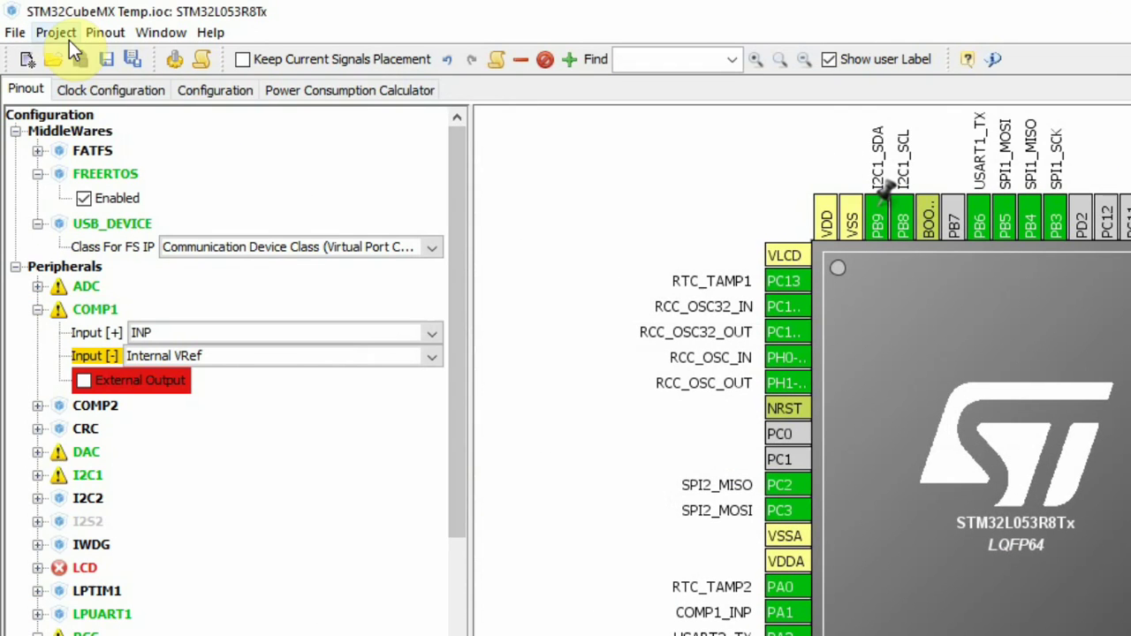
- Generate the project code despite the FreeRTOS timebase warning and dismiss the completion message without opening the project
{"action": "left_click", "coordinate": [64, 38]}
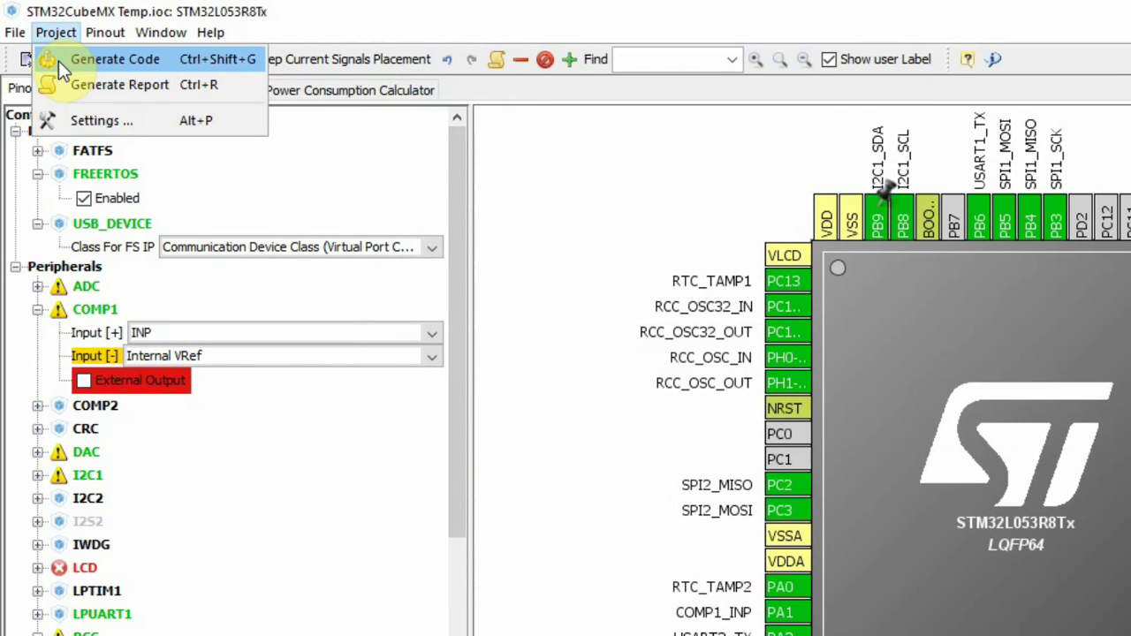
{"action": "left_click", "coordinate": [59, 61]}
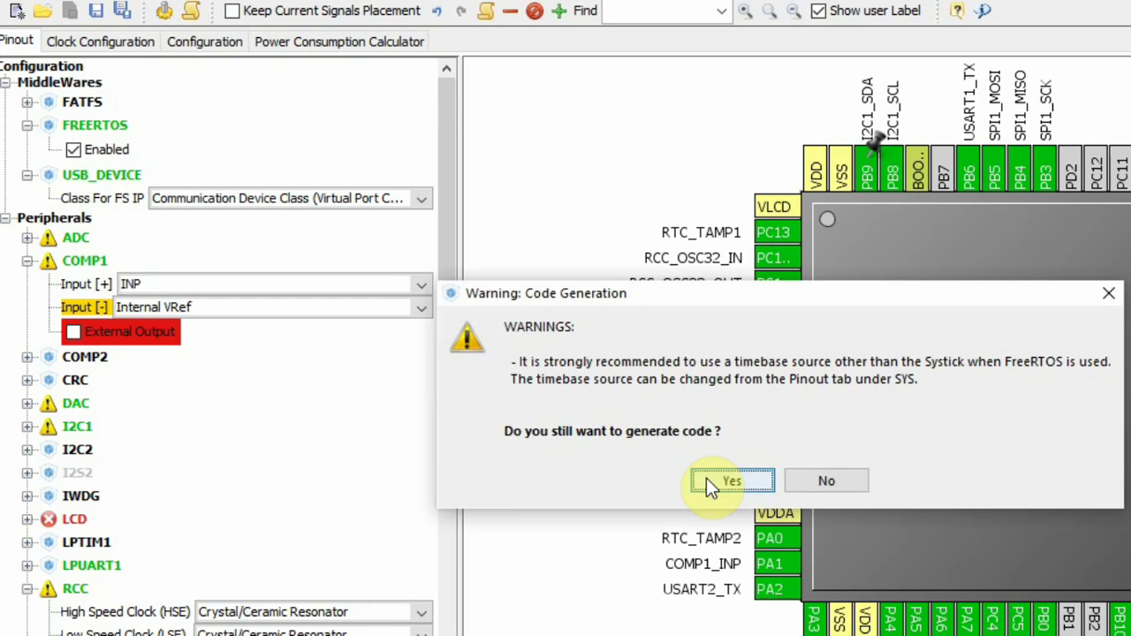
{"action": "left_click", "coordinate": [711, 527]}
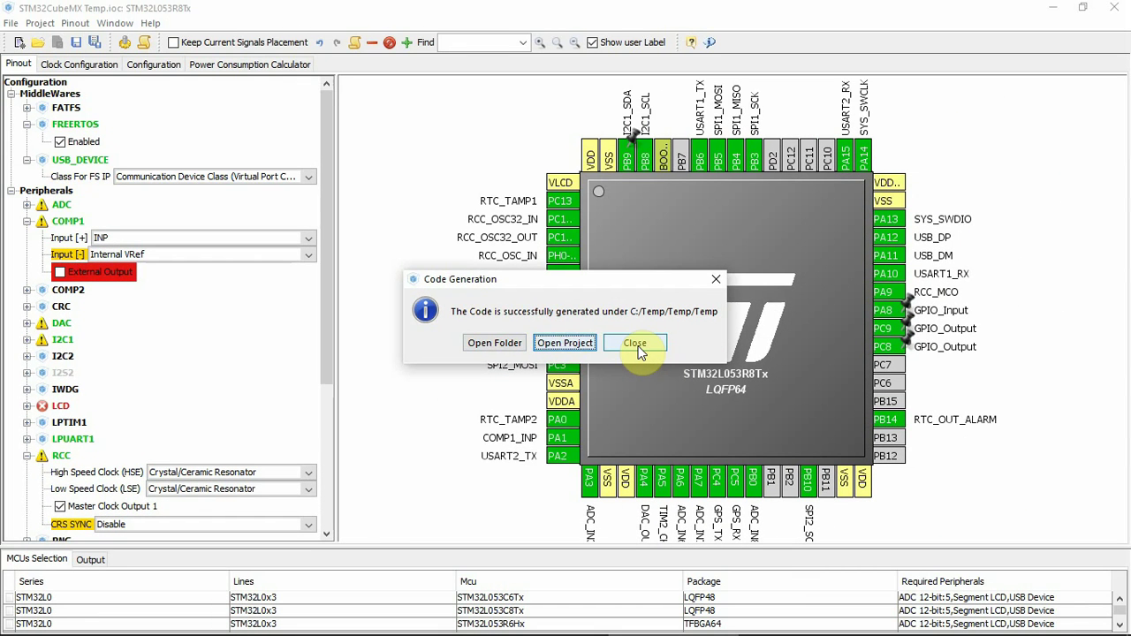
{"action": "left_click", "coordinate": [638, 347]}
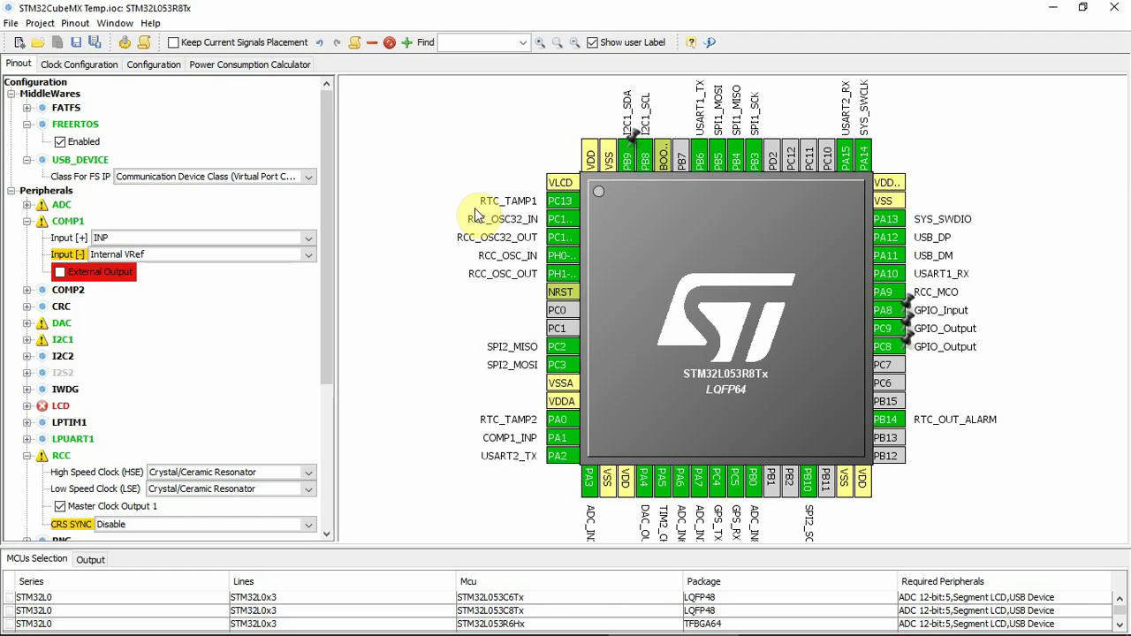